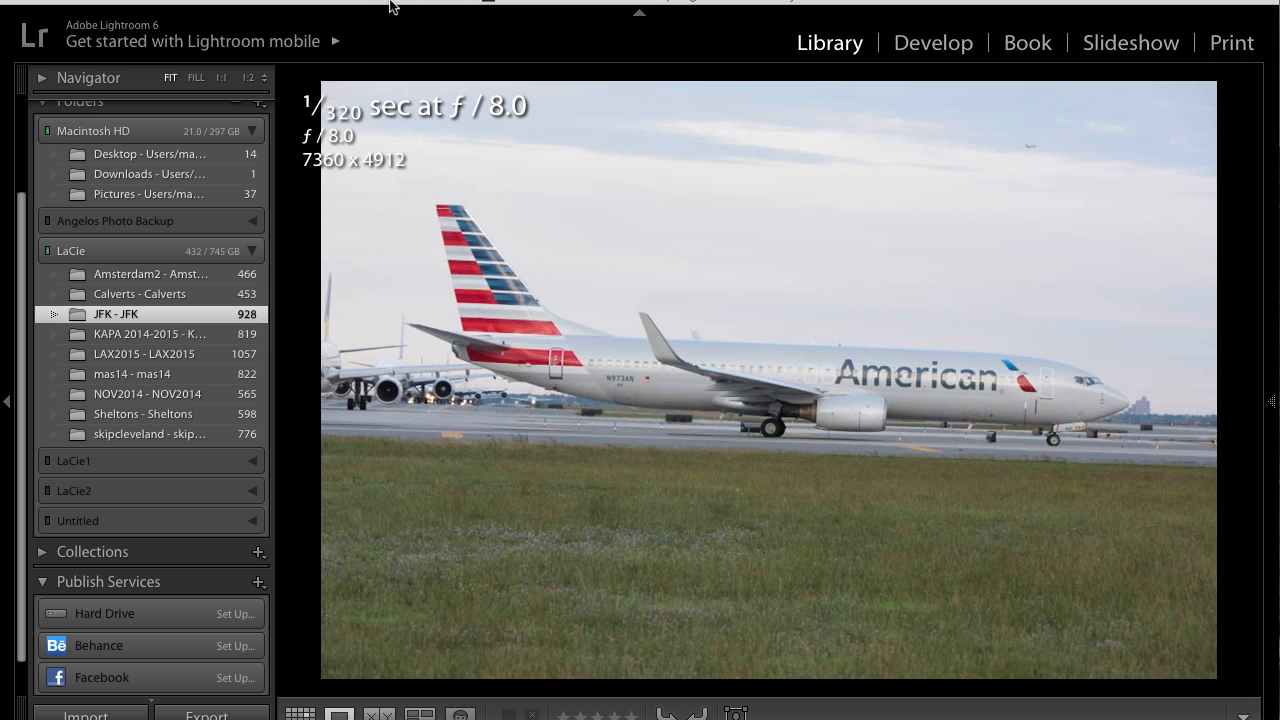
Open the airliner photo in the Develop module and hide the presets and navigator to enlarge the photo
key(d)
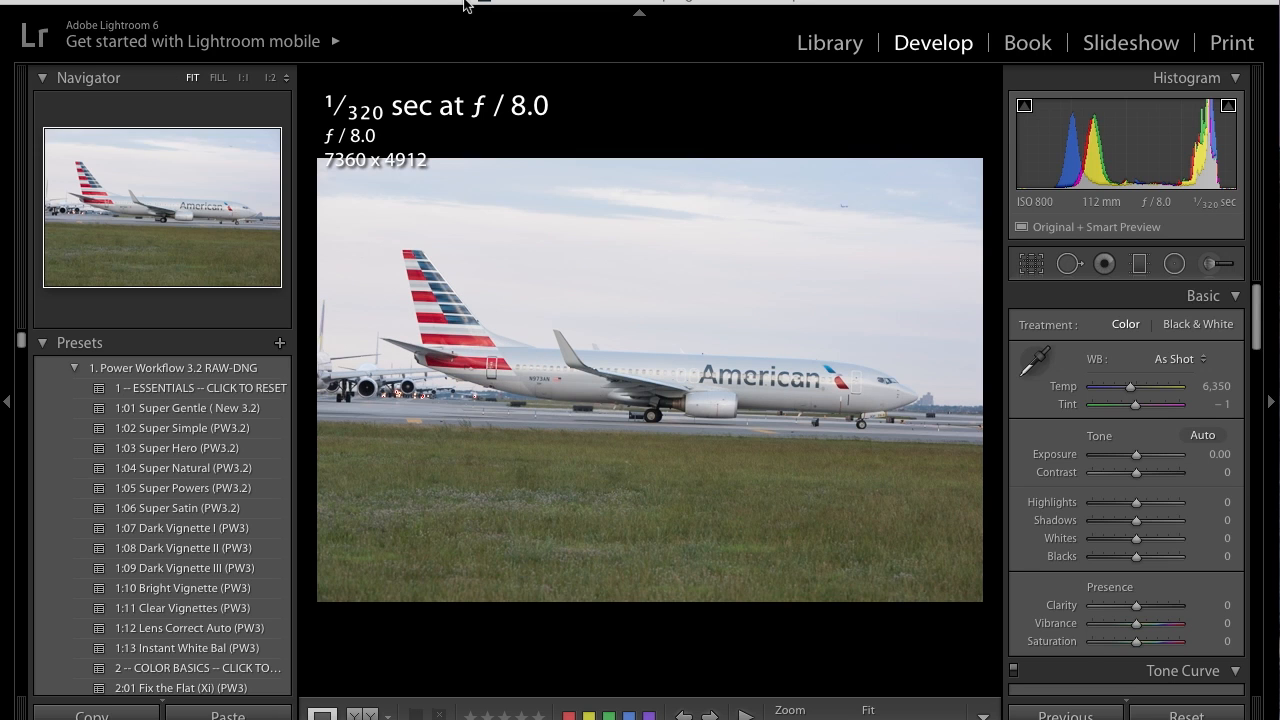
key(Tab)
key(Tab)
click(6, 403)
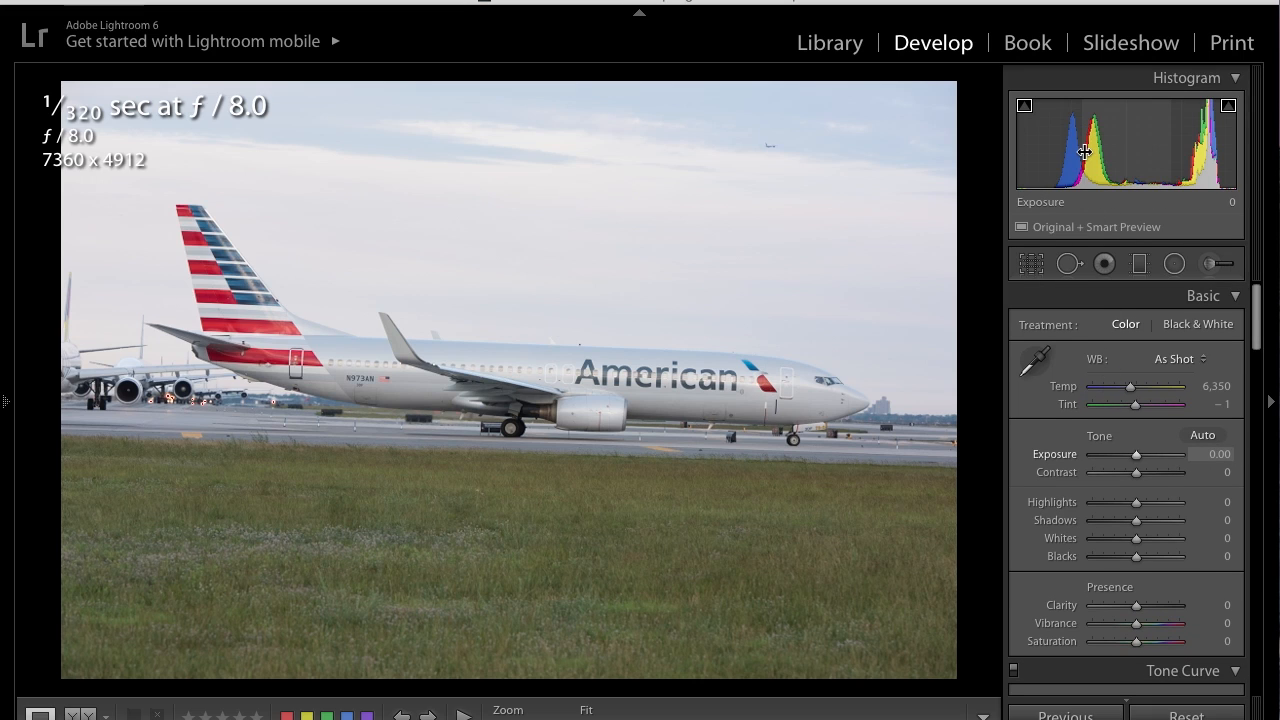
click(1020, 106)
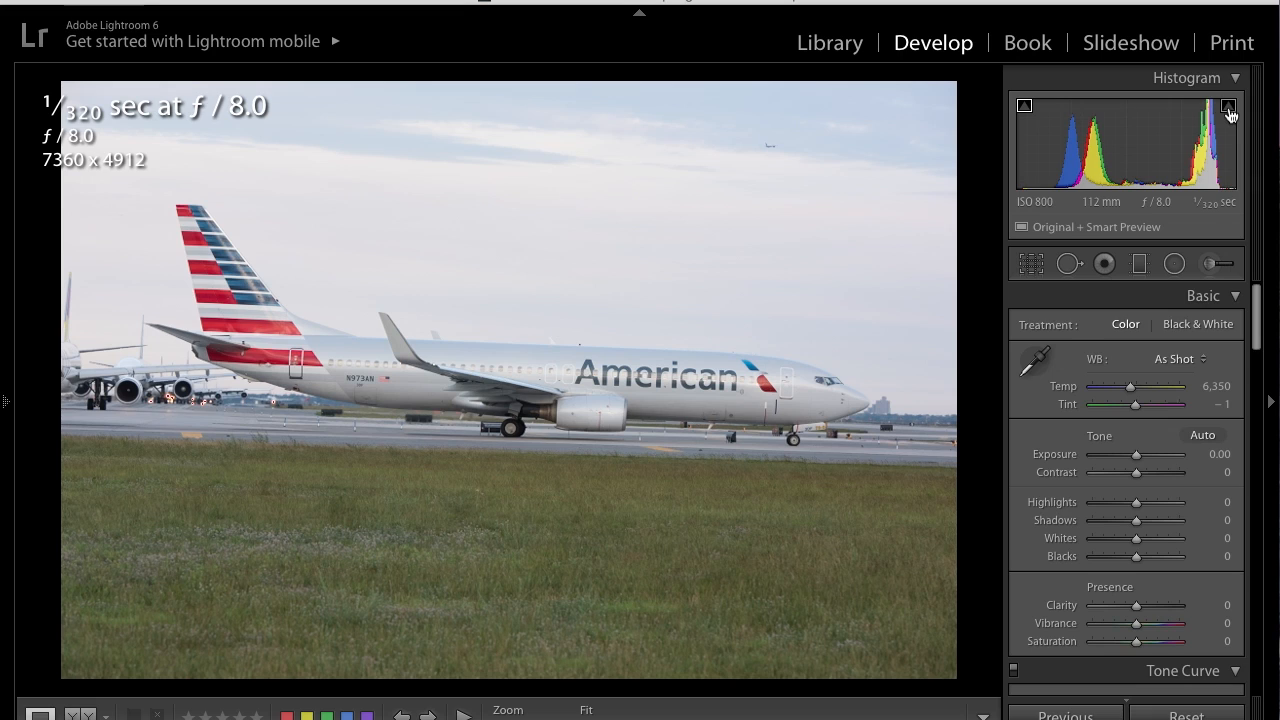
Start Crop & Straighten, and enable lens profile corrections and chromatic aberration removal
click(1035, 268)
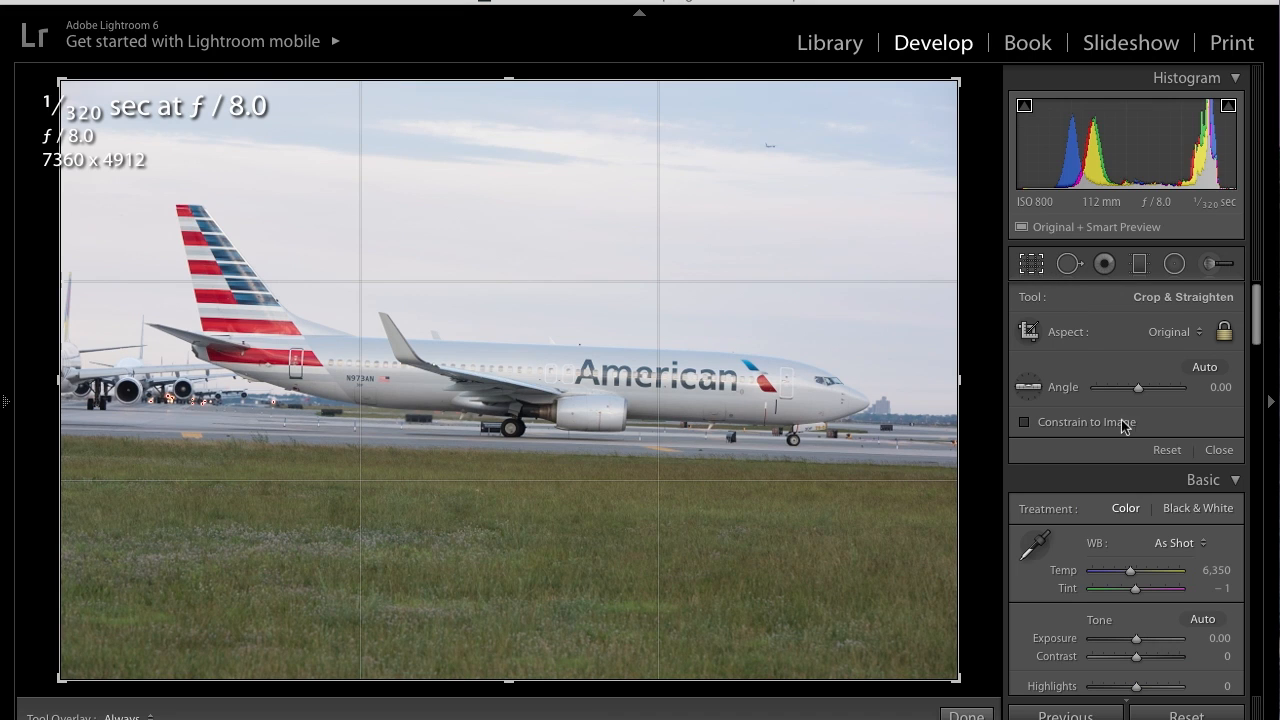
scroll(1135, 487, down, 10)
scroll(1135, 487, down, 6)
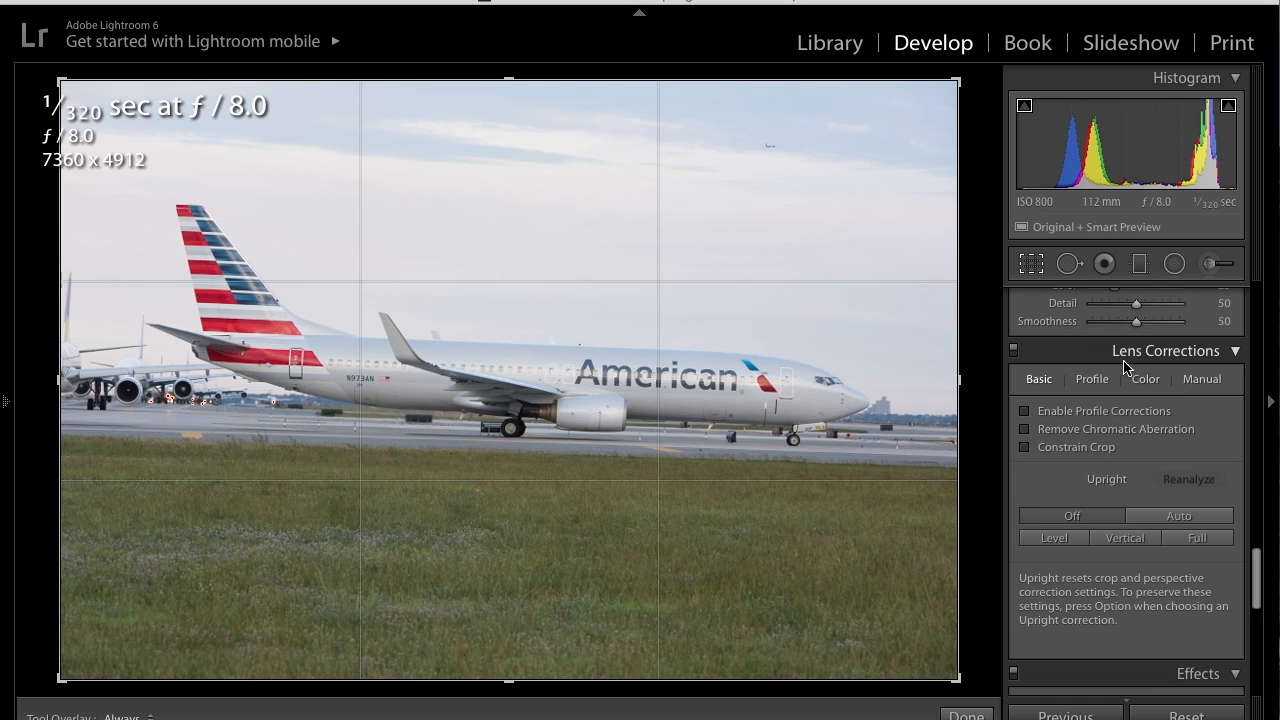
click(1025, 428)
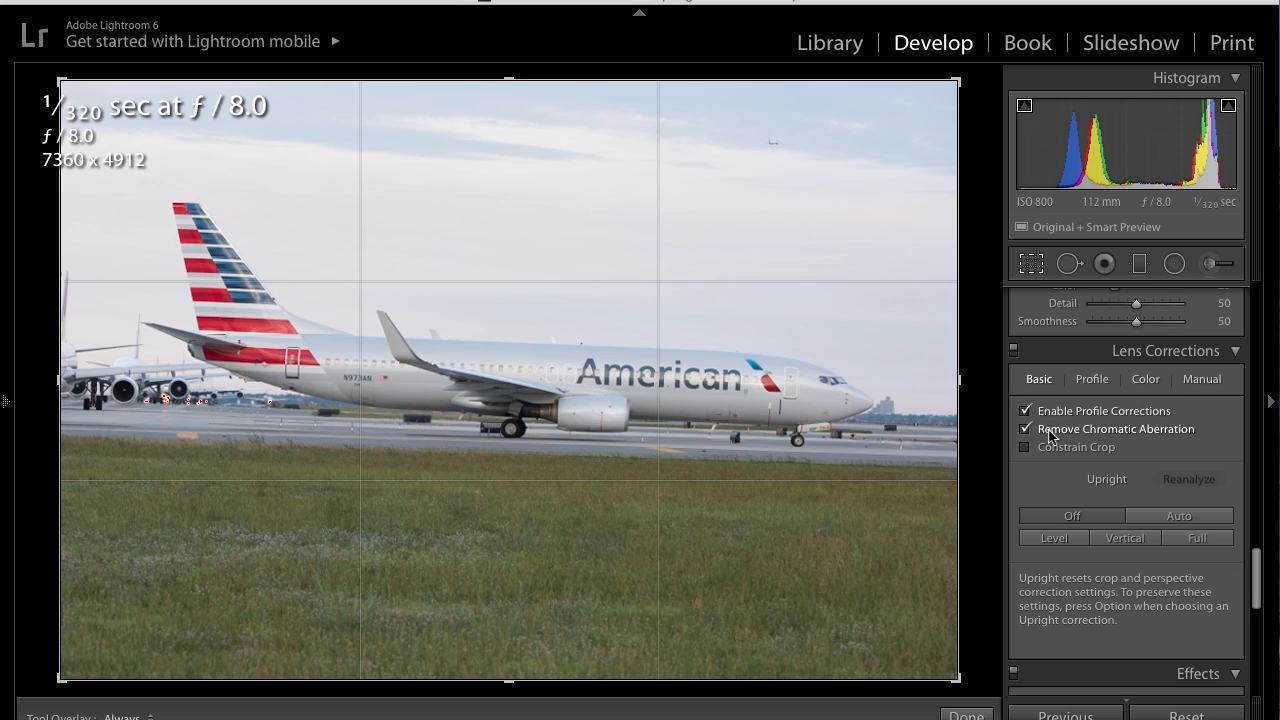
click(1146, 379)
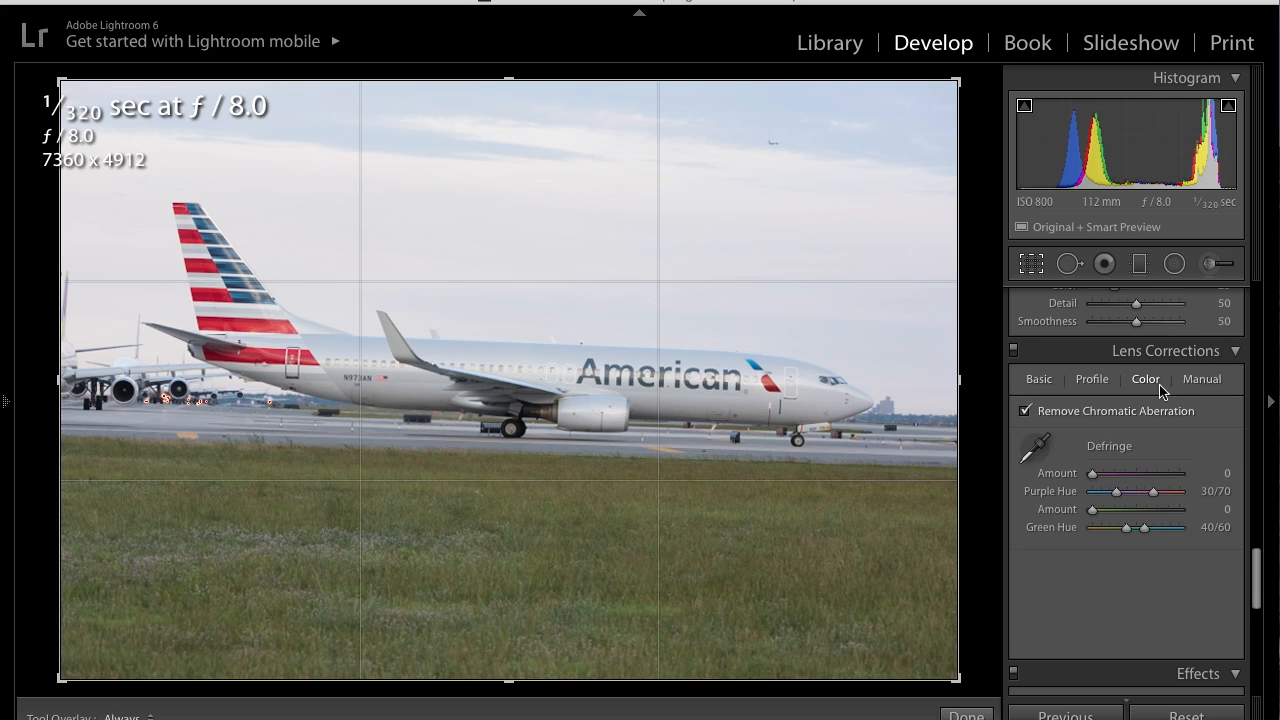
click(1040, 381)
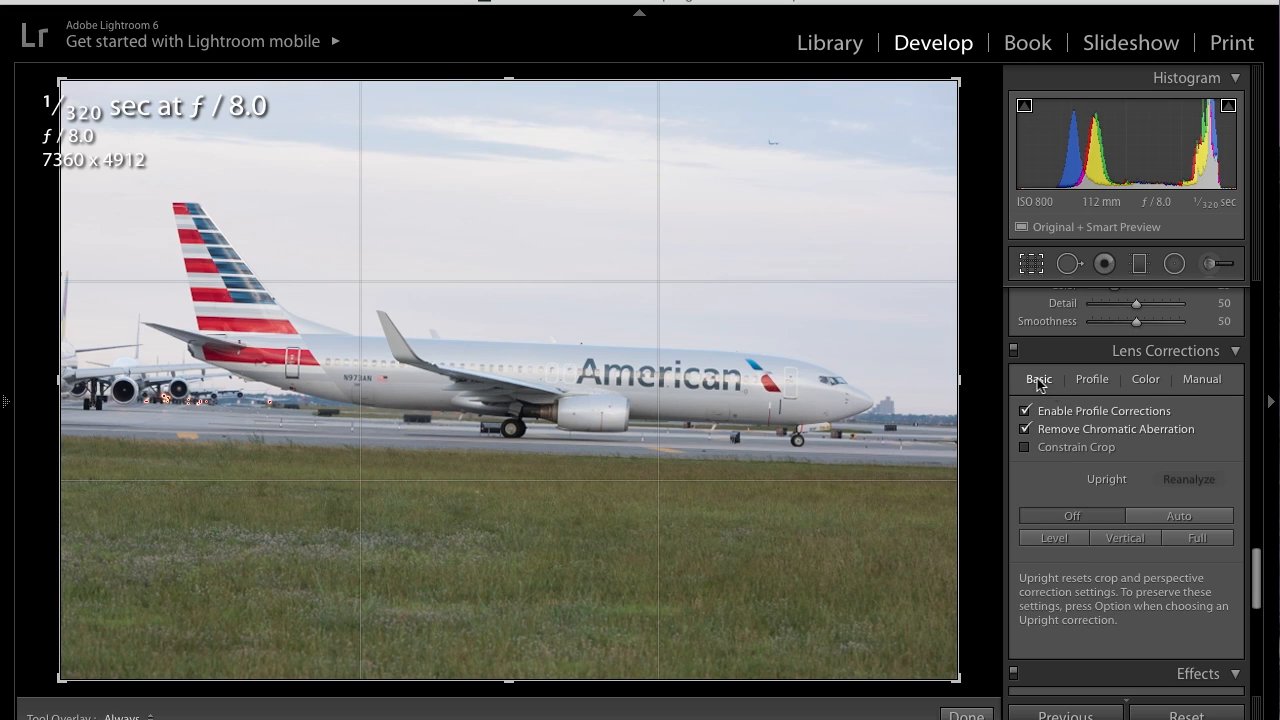
Level the photo with the Upright Level correction and tighten the crop around the airliner to about 7040 x 4698 pixels
click(1060, 542)
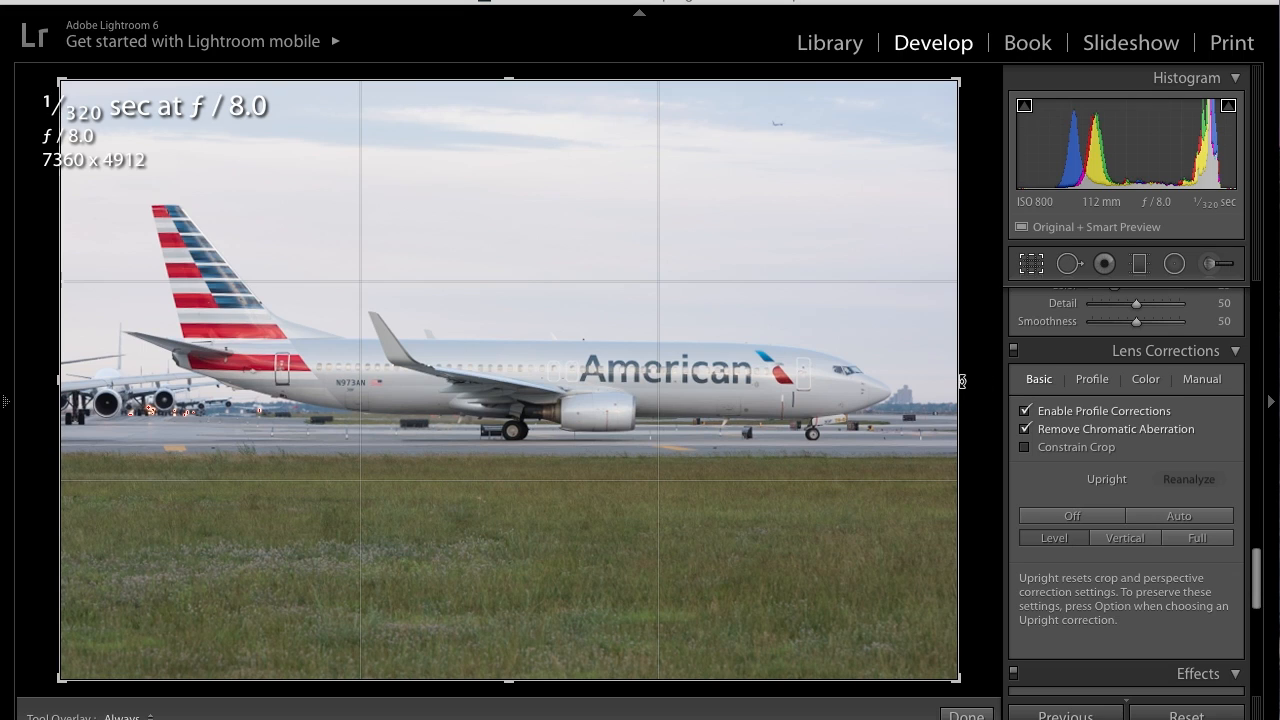
drag(958, 379, 943, 380)
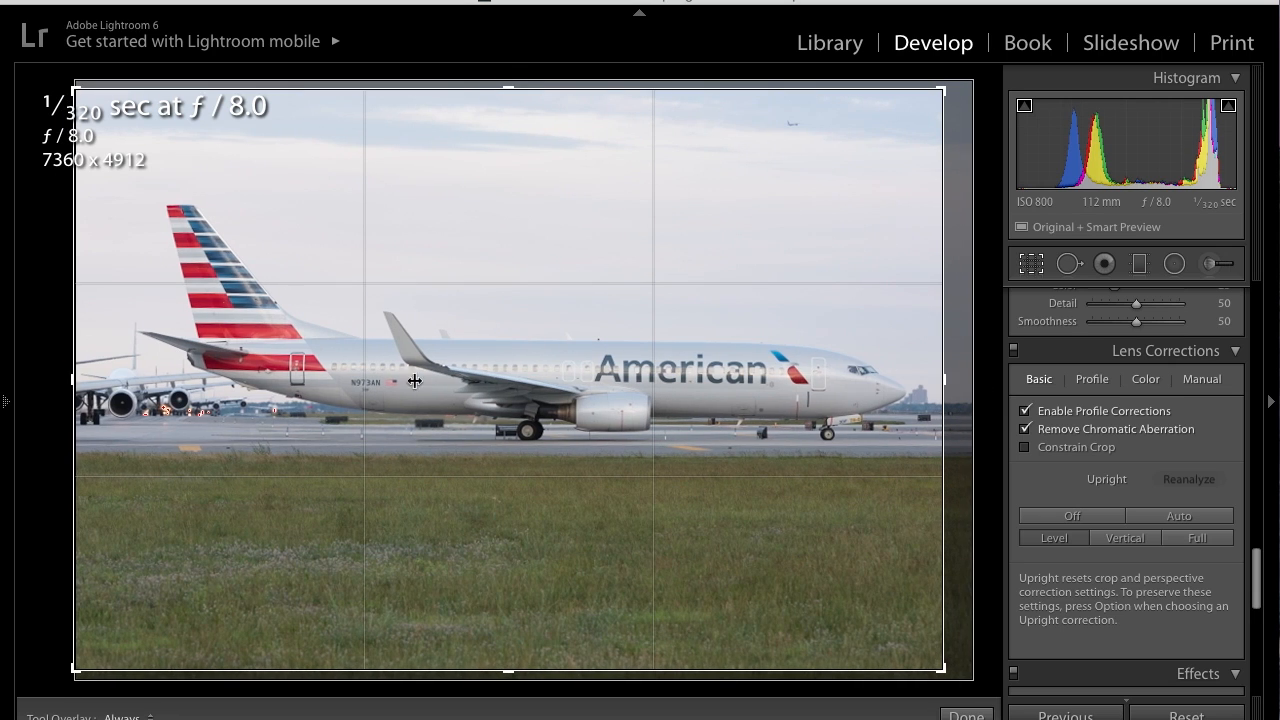
drag(74, 382, 87, 383)
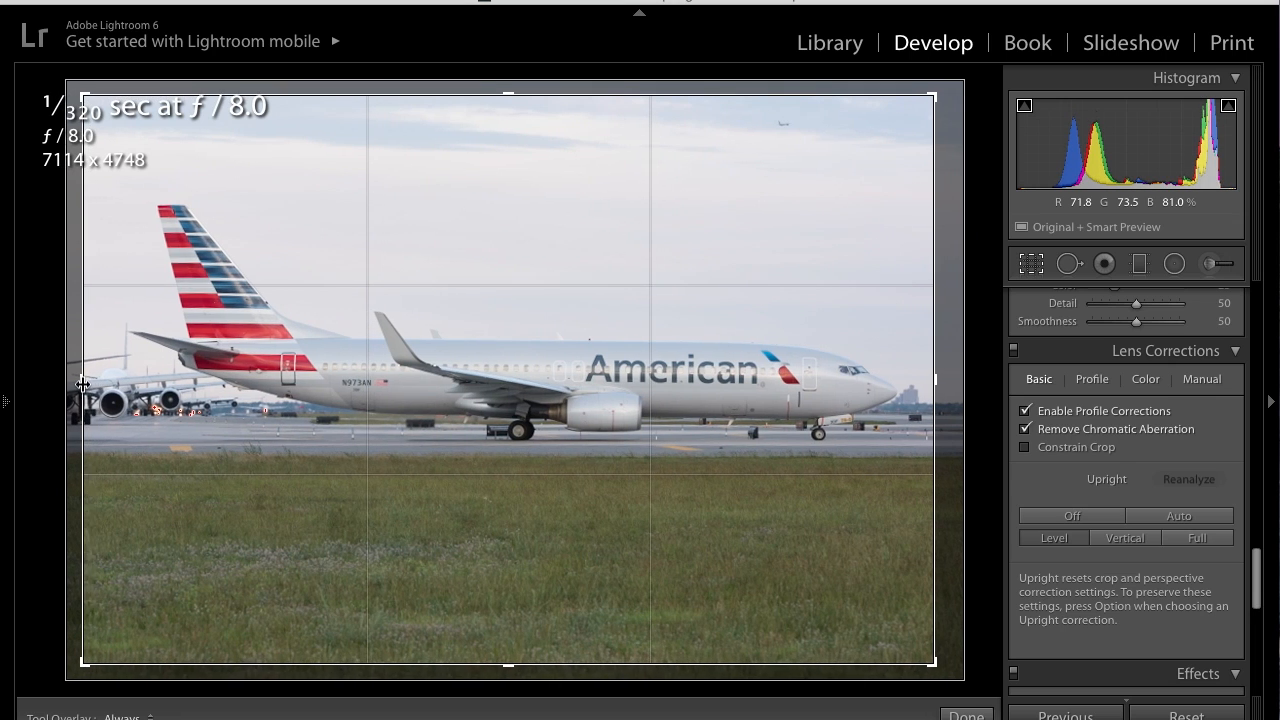
drag(949, 385, 944, 384)
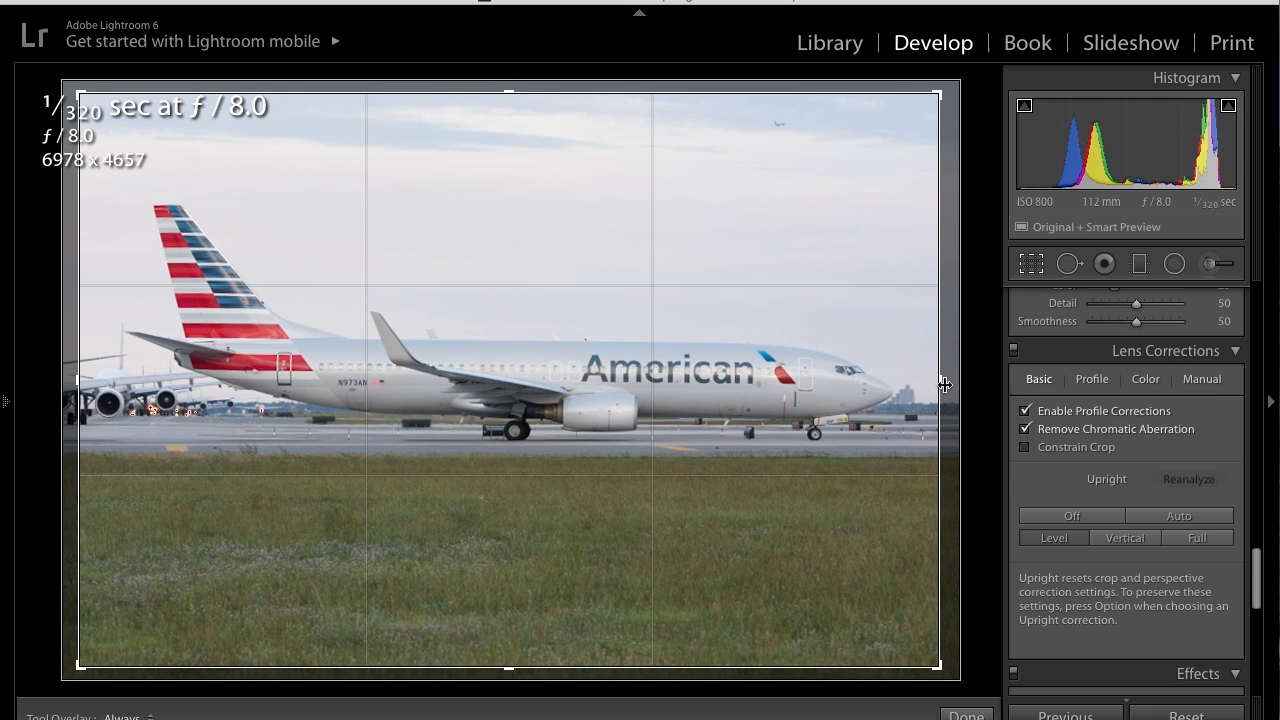
drag(944, 384, 944, 384)
click(964, 716)
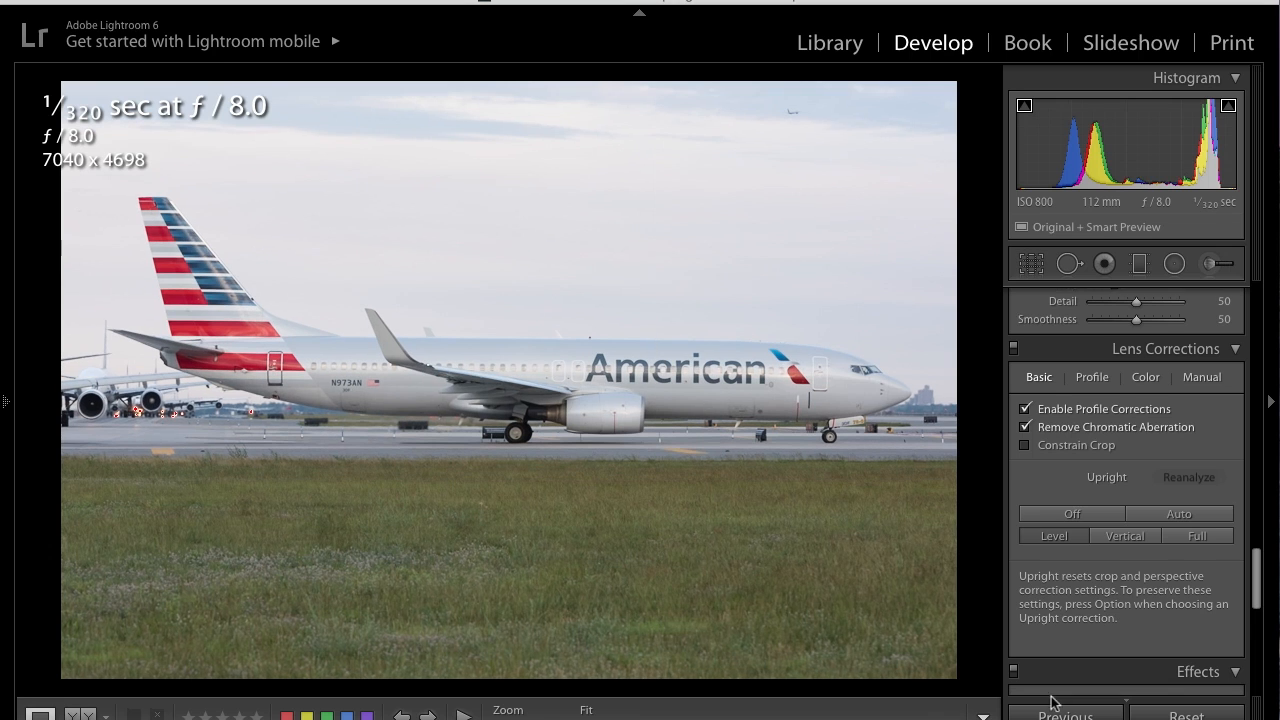
Set the white balance to Shade, and adjust the tone with highlights −39, shadows +12 and whites −37
scroll(1106, 530, down, 5)
scroll(1104, 502, up, 20)
scroll(1103, 500, up, 5)
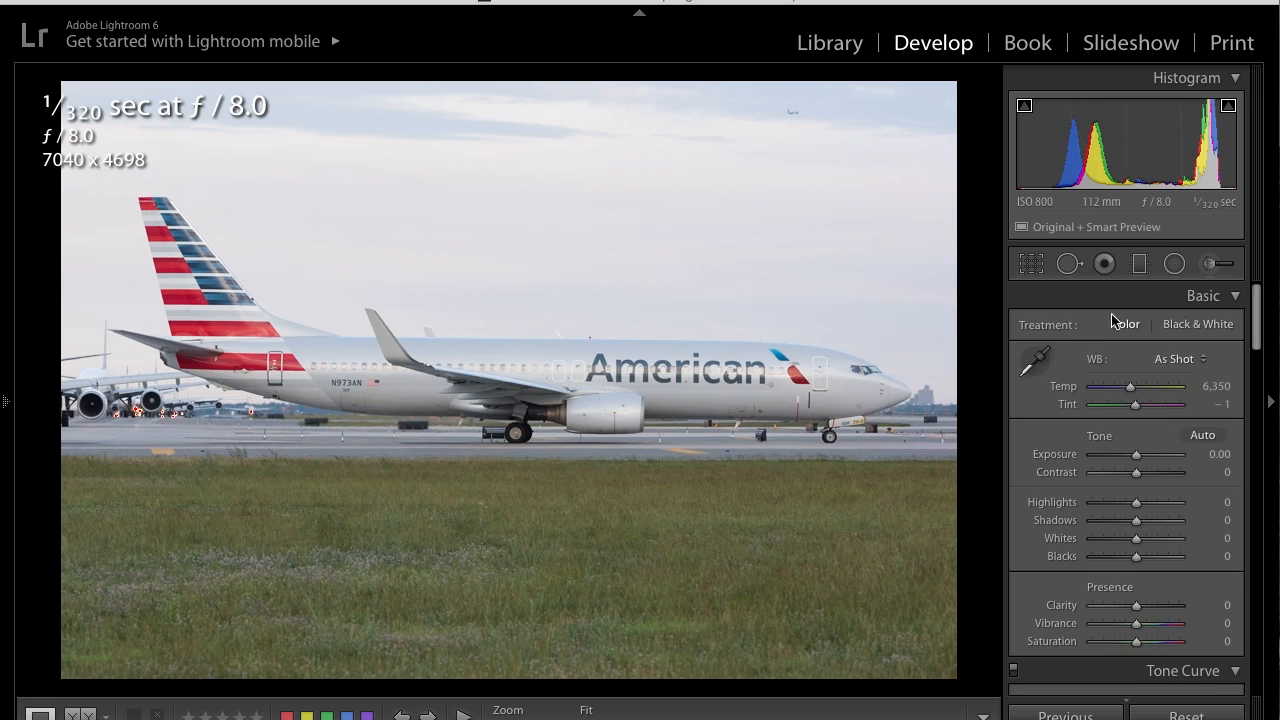
click(1180, 360)
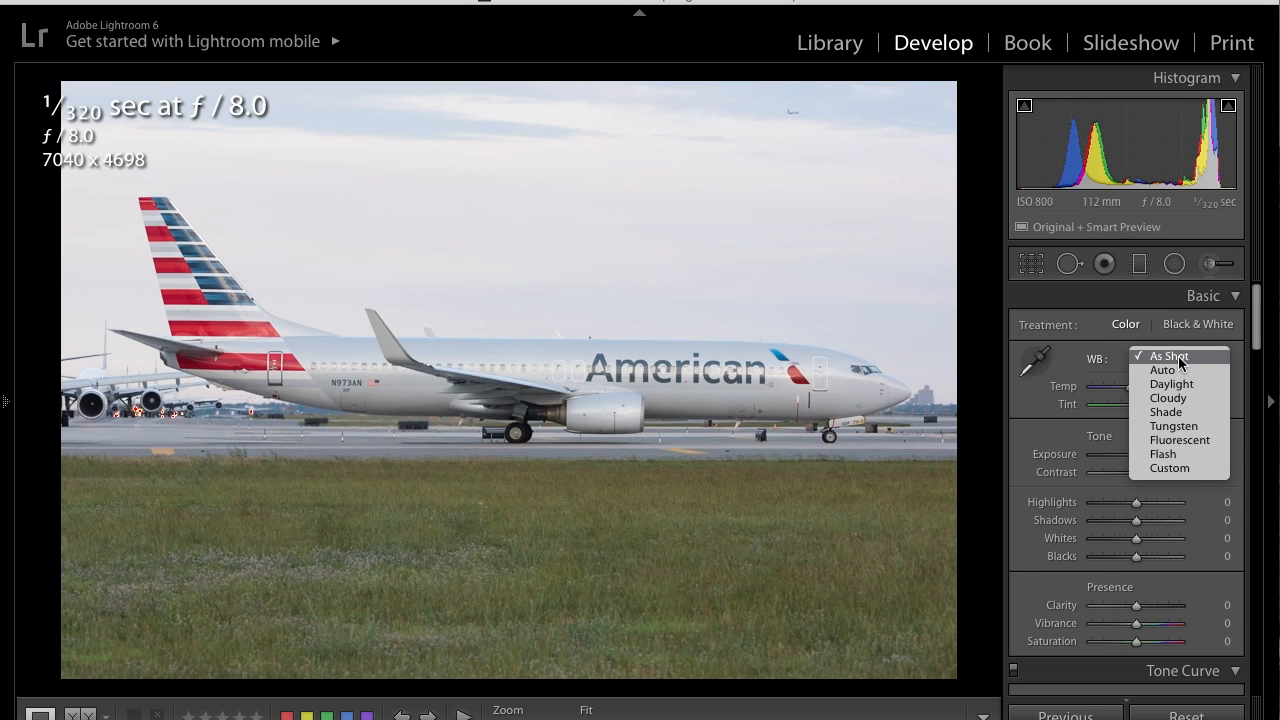
click(1183, 412)
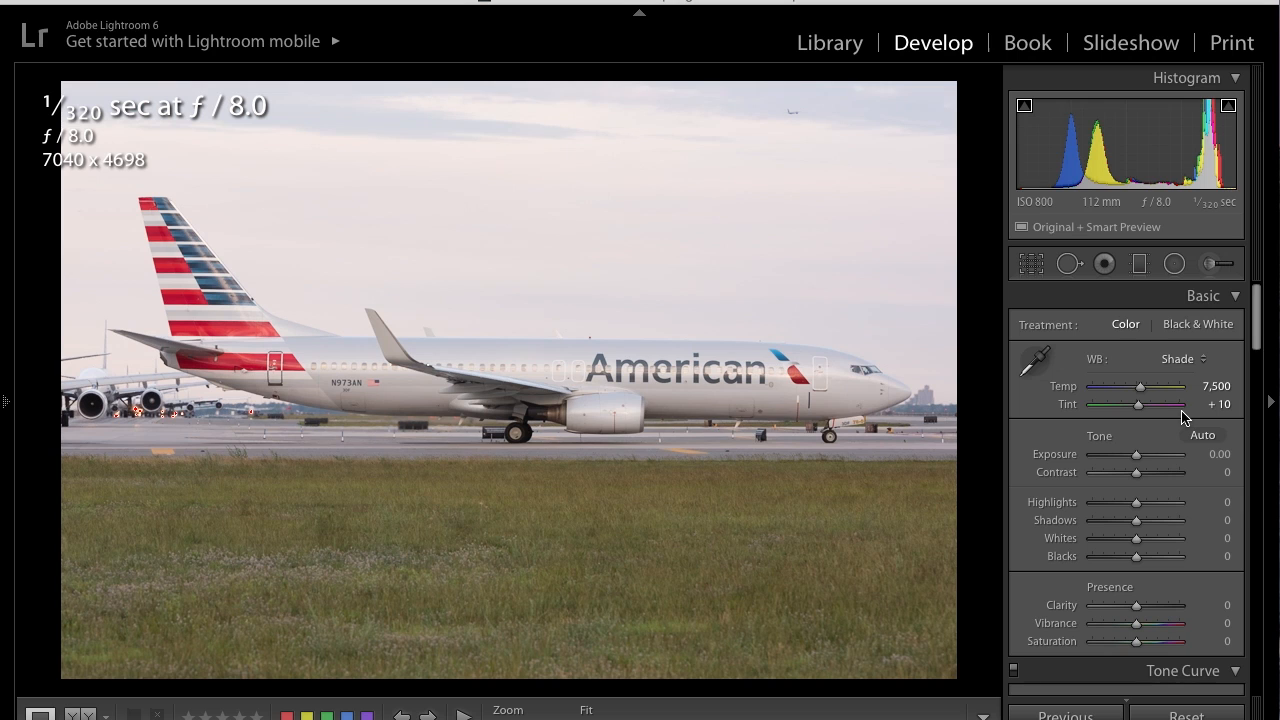
drag(1134, 502, 1141, 528)
Set the sharpening radius to 0.5 and the sharpening amount to 51
scroll(1139, 430, down, 5)
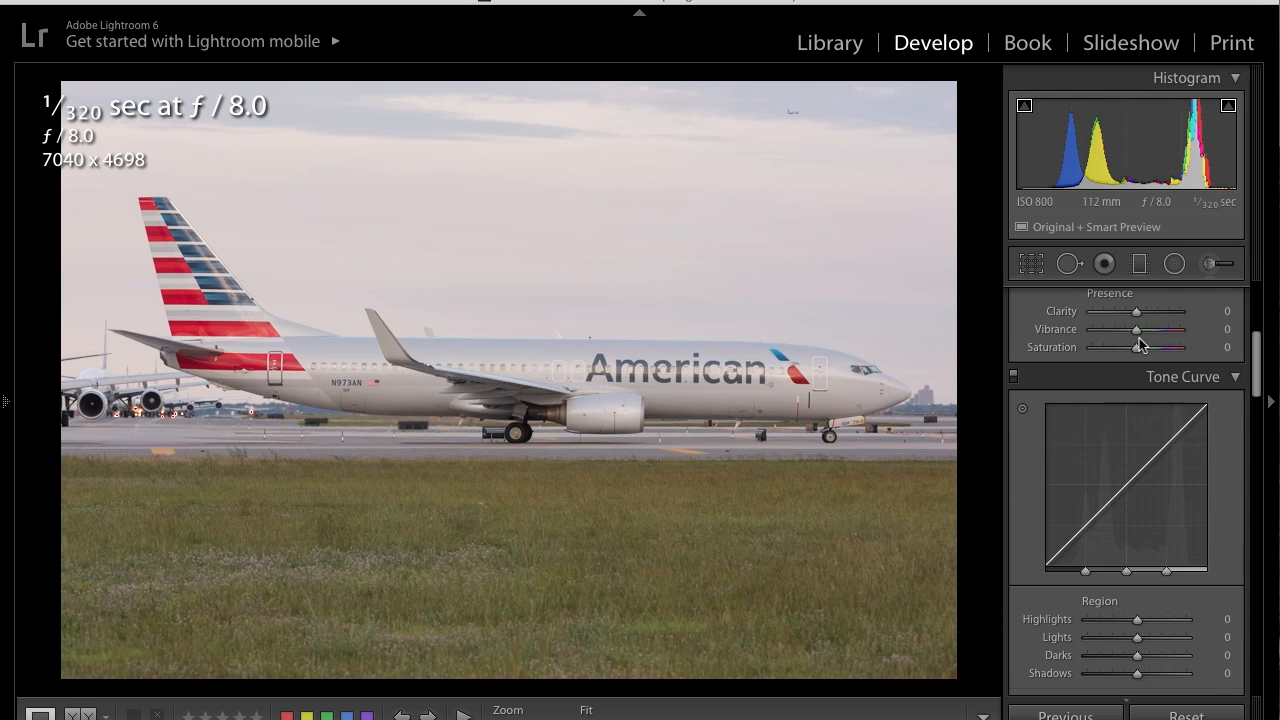
scroll(1127, 460, down, 2)
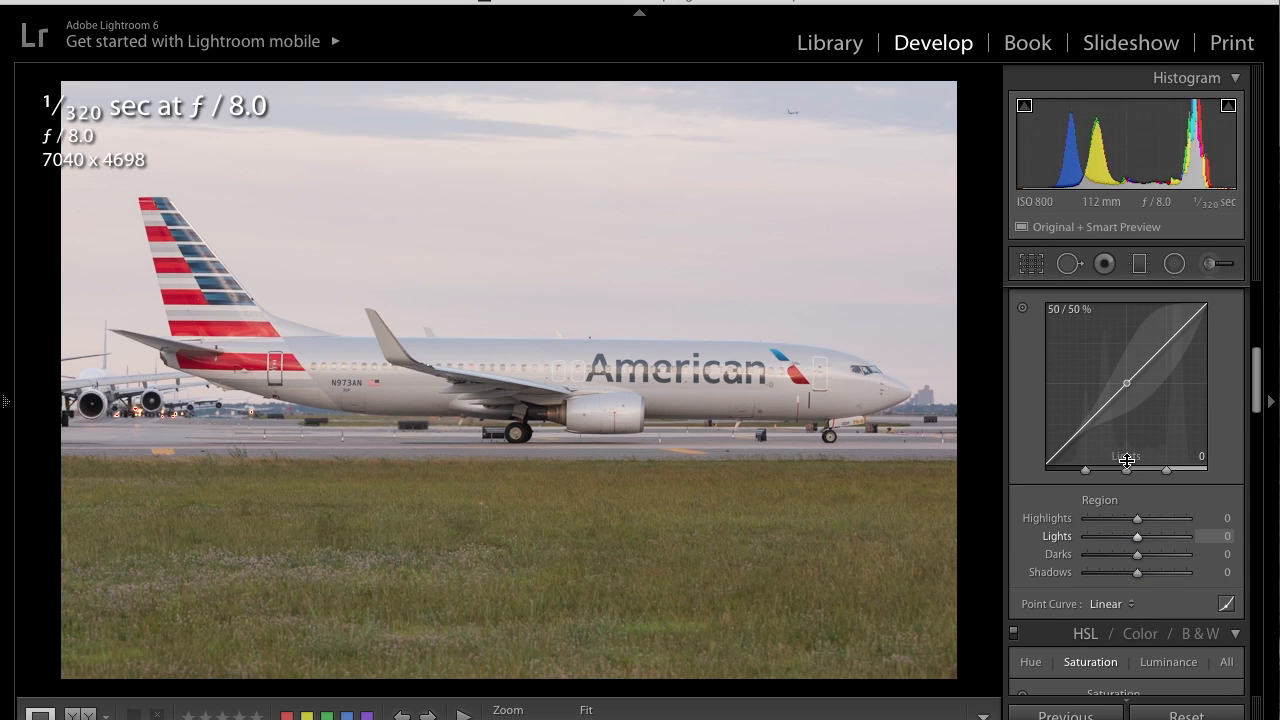
scroll(1142, 460, down, 3)
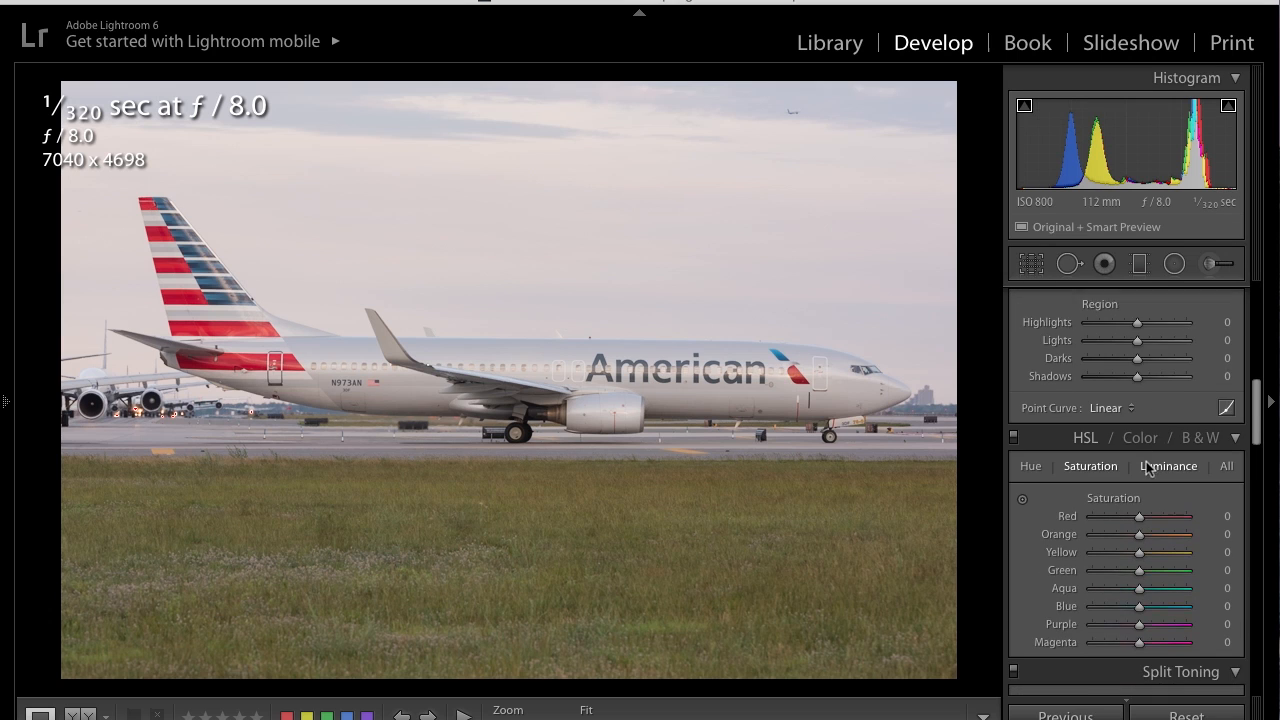
scroll(1146, 461, down, 3)
scroll(1199, 541, down, 10)
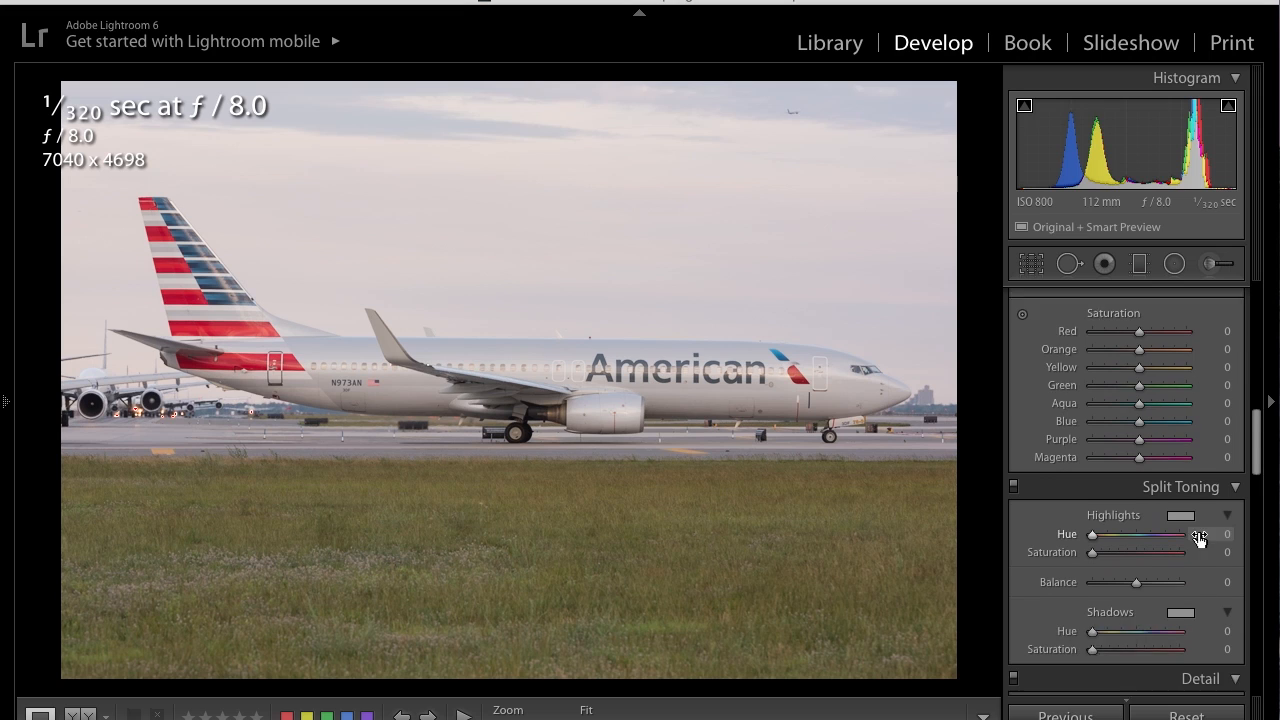
scroll(1199, 541, down, 3)
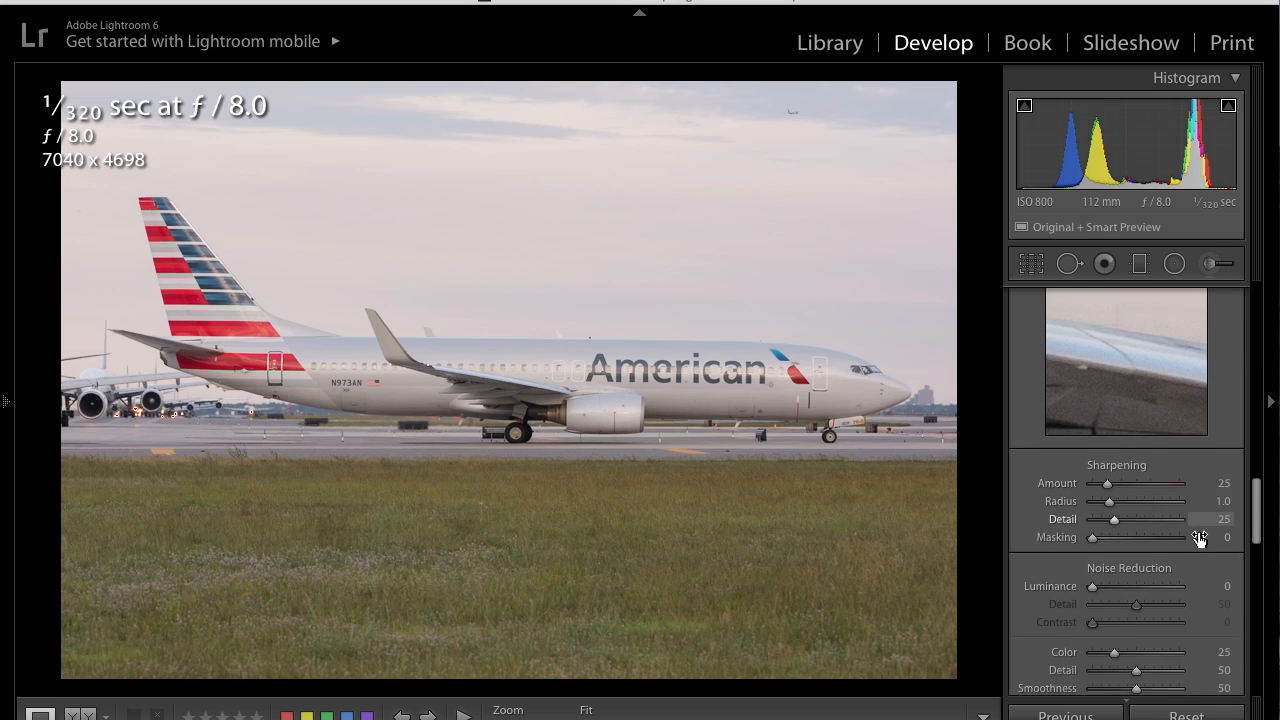
drag(1109, 472, 1089, 474)
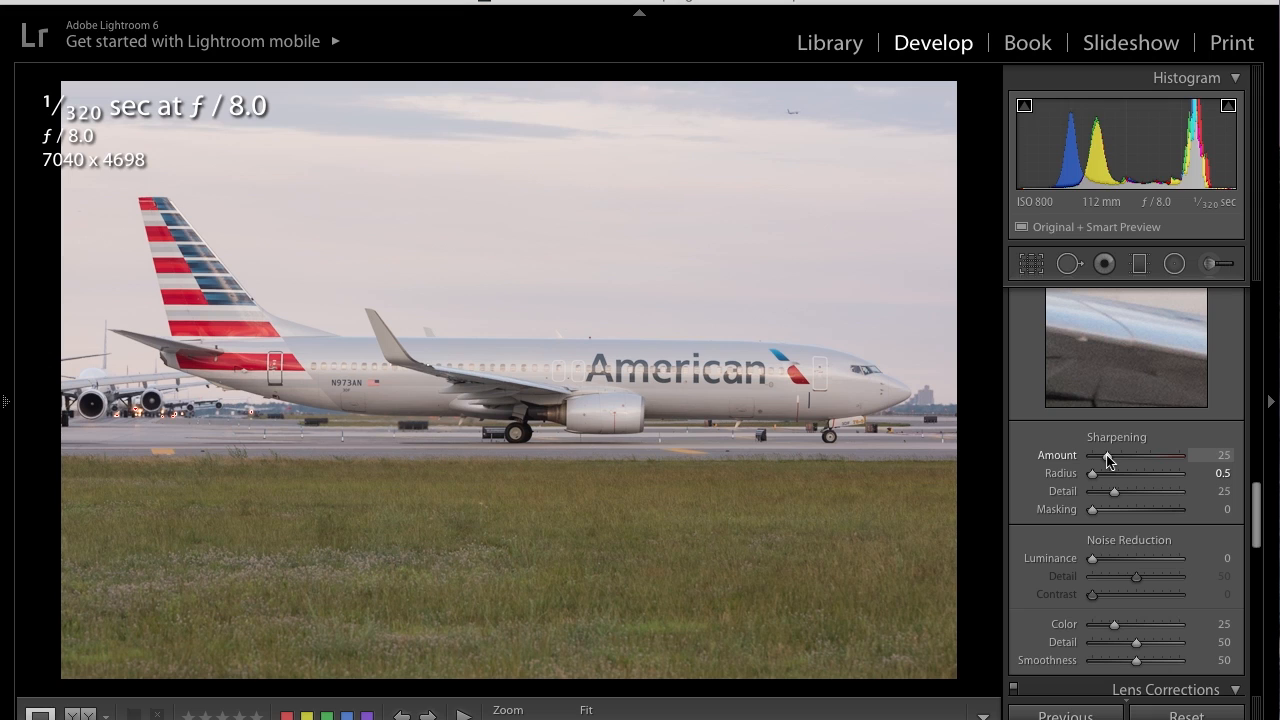
alt+click(1108, 457)
drag(1110, 454, 1122, 457)
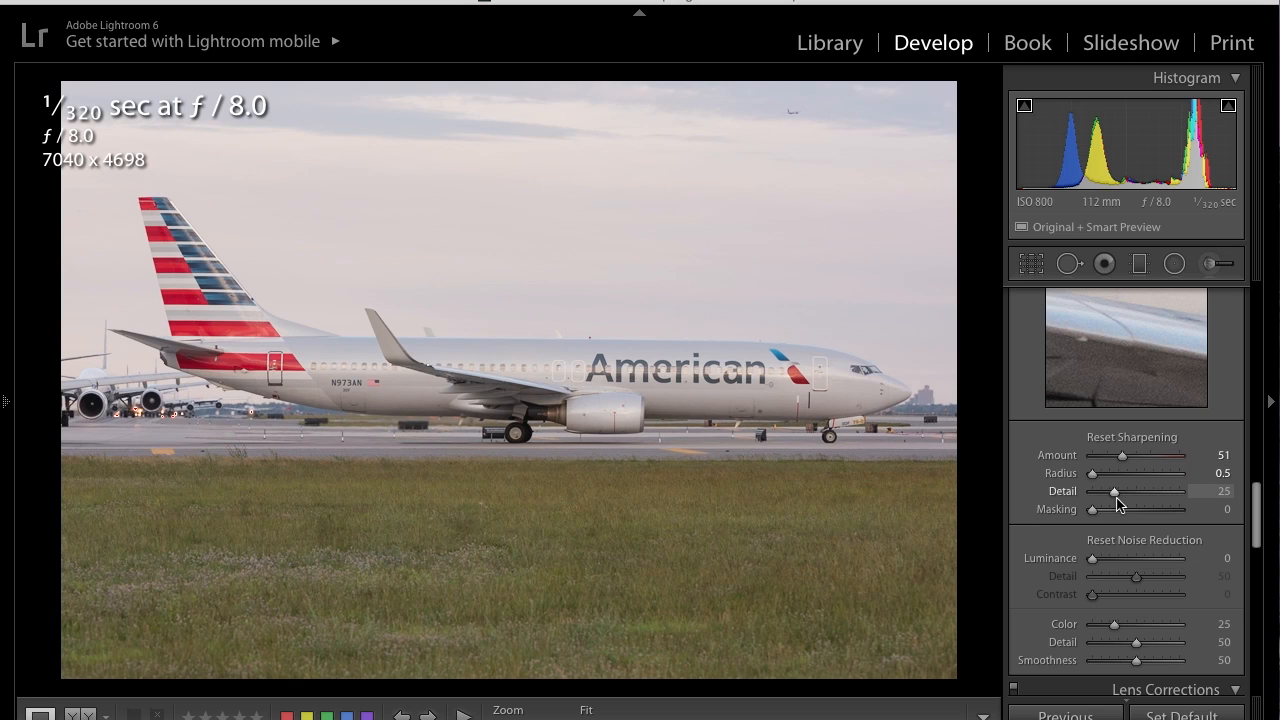
Set the sharpening masking to 39 while previewing the edge mask
alt+click(1093, 510)
drag(1093, 512, 1127, 513)
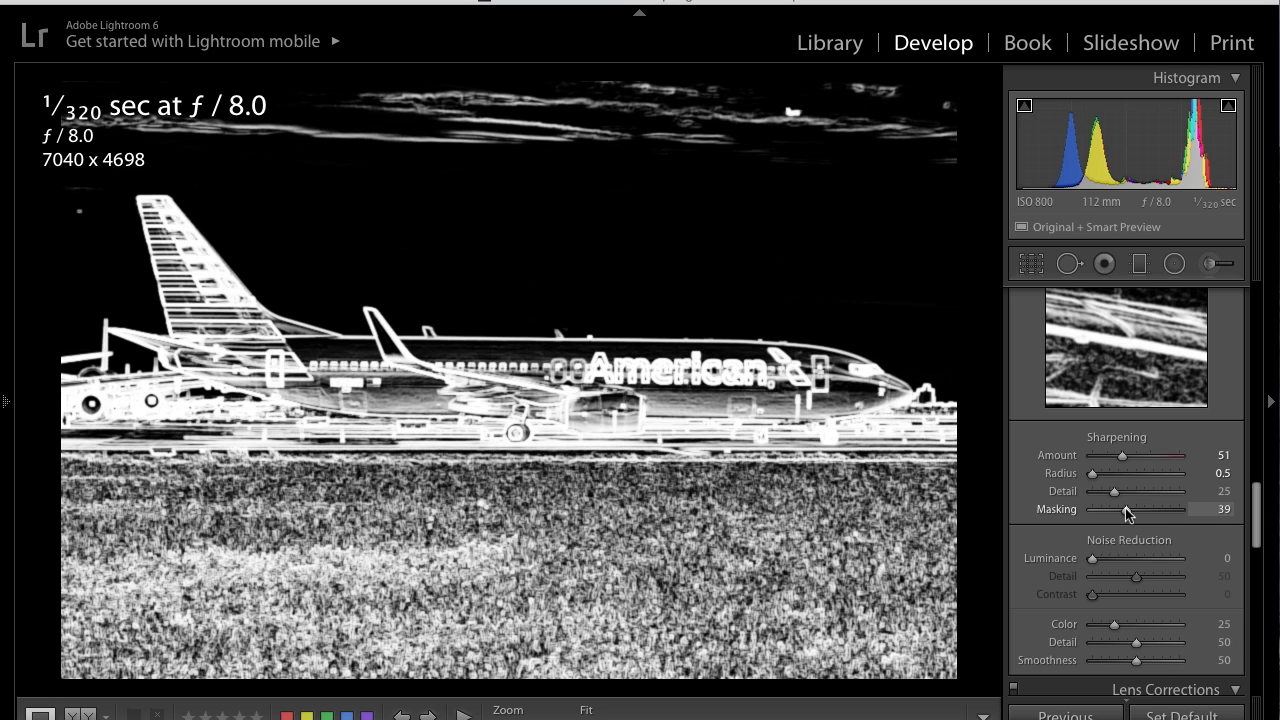
drag(1127, 513, 1127, 513)
Set the noise reduction to luminance 15 and color 48
drag(1092, 559, 1104, 563)
drag(1118, 625, 1133, 628)
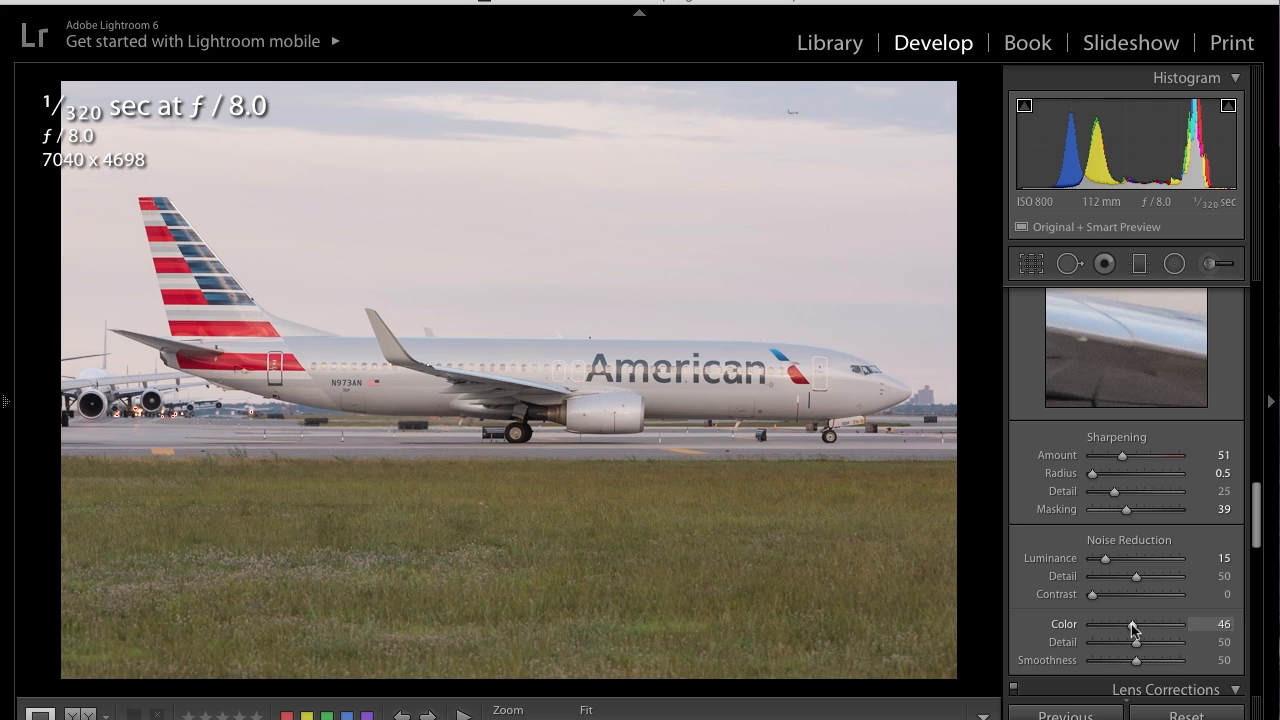
scroll(1133, 627, down, 4)
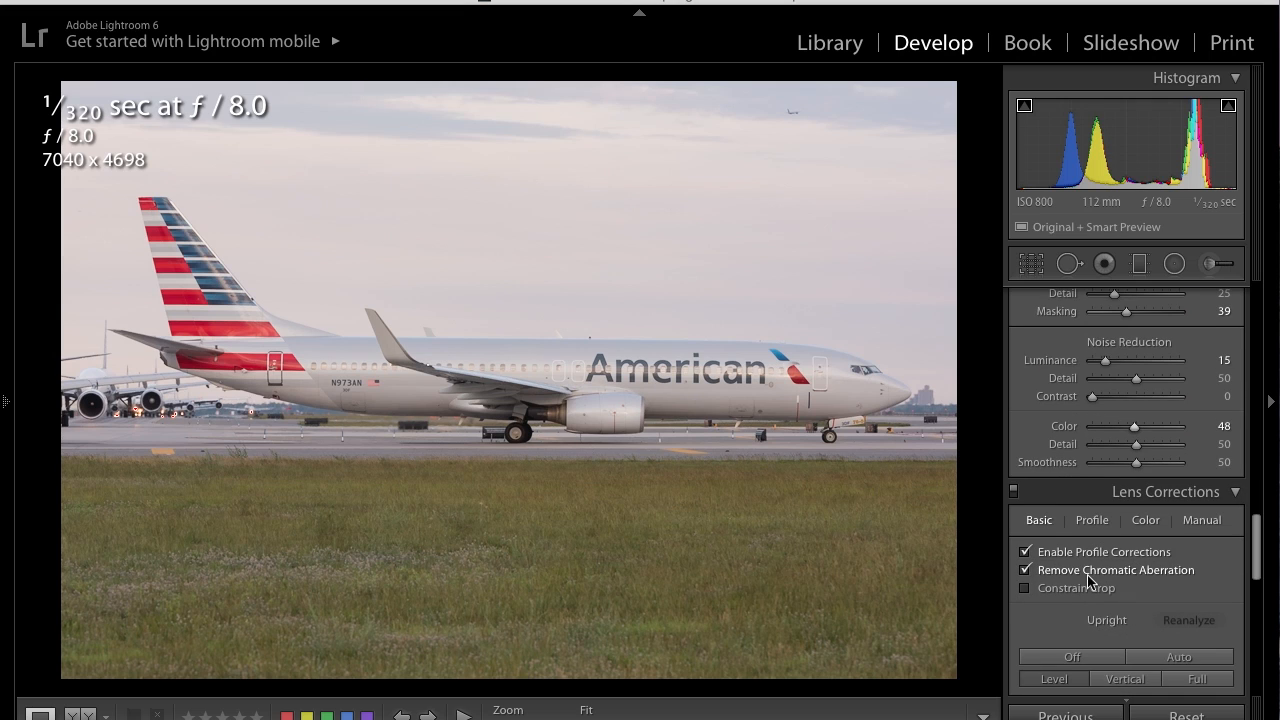
Clone out the dust spot in the sky beside the tail fin with Spot Removal, using Visualize Spots to locate it
scroll(1045, 565, up, 4)
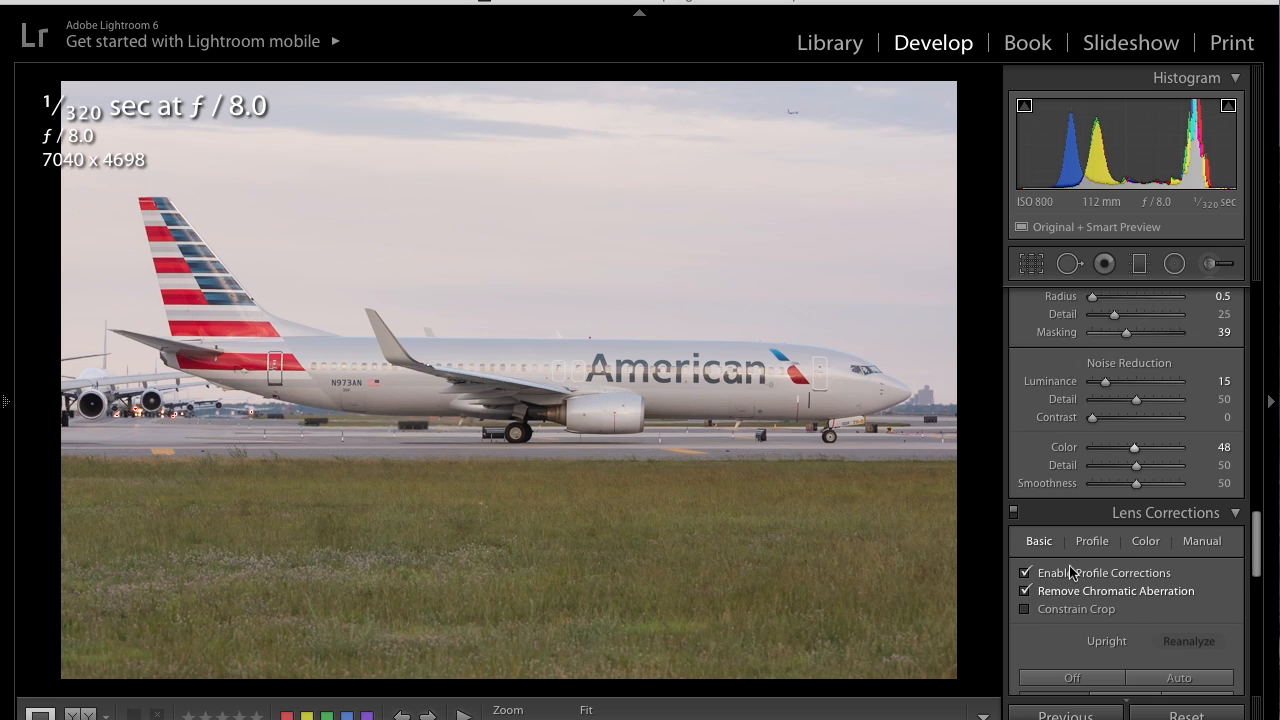
scroll(1066, 342, up, 6)
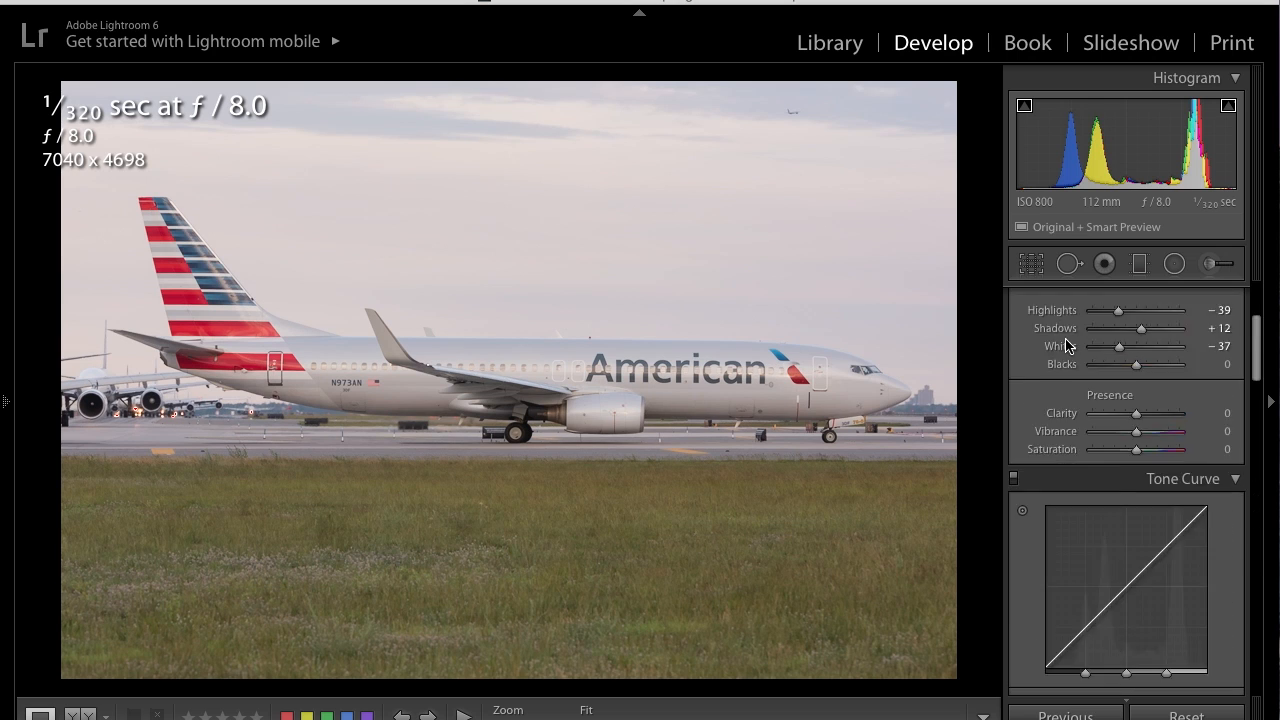
click(1069, 264)
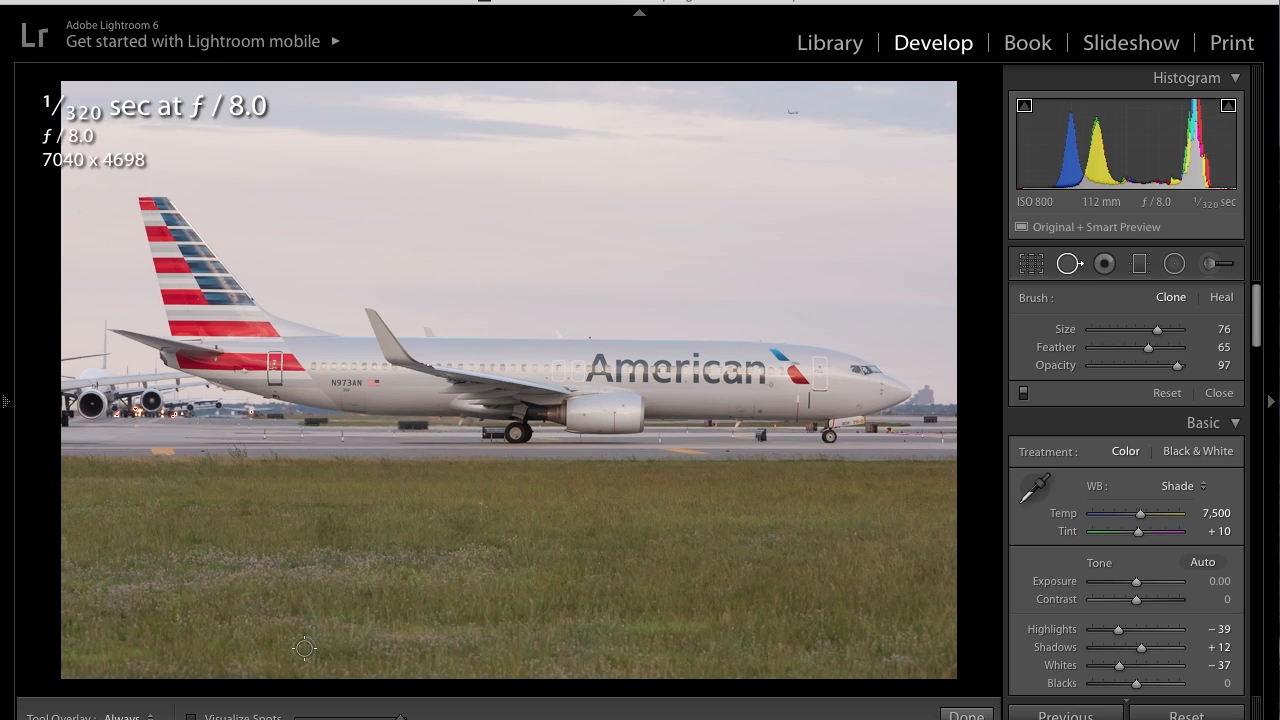
key(a)
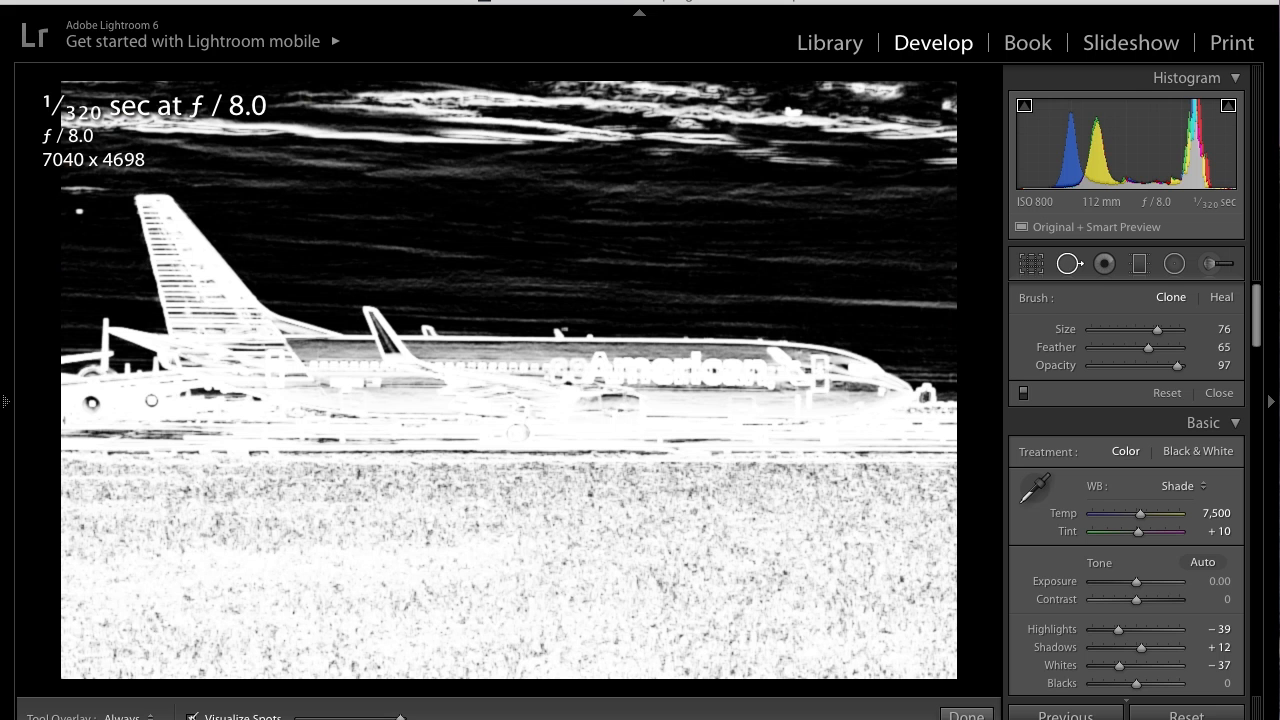
click(78, 212)
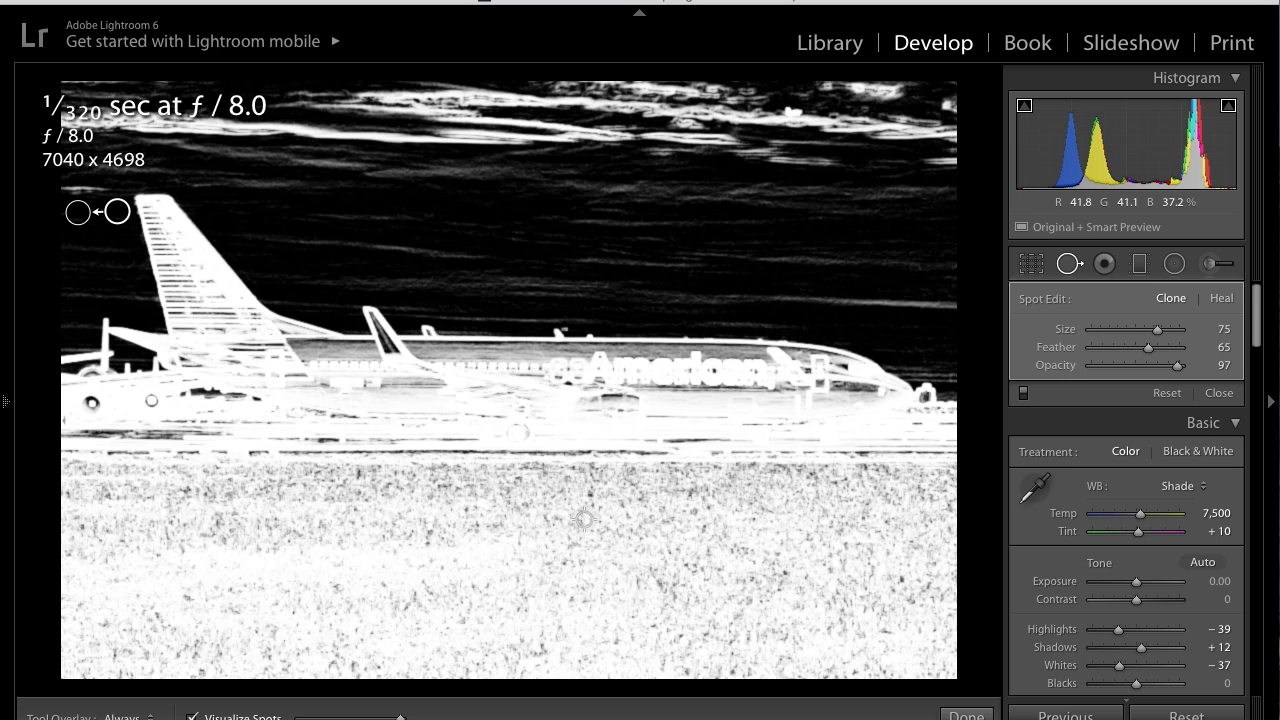
click(965, 714)
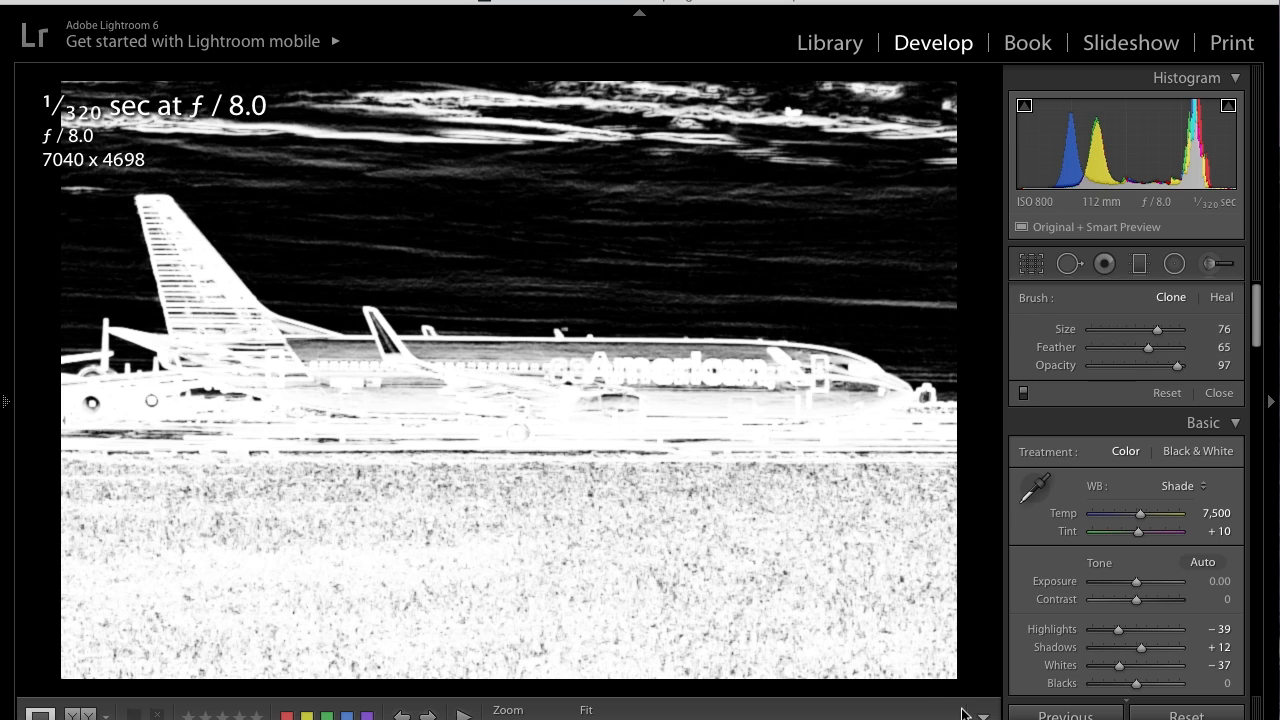
Send the photo from Lightroom to Adobe Photoshop CS6 for further editing
right_click(617, 334)
mouse_move(665, 343)
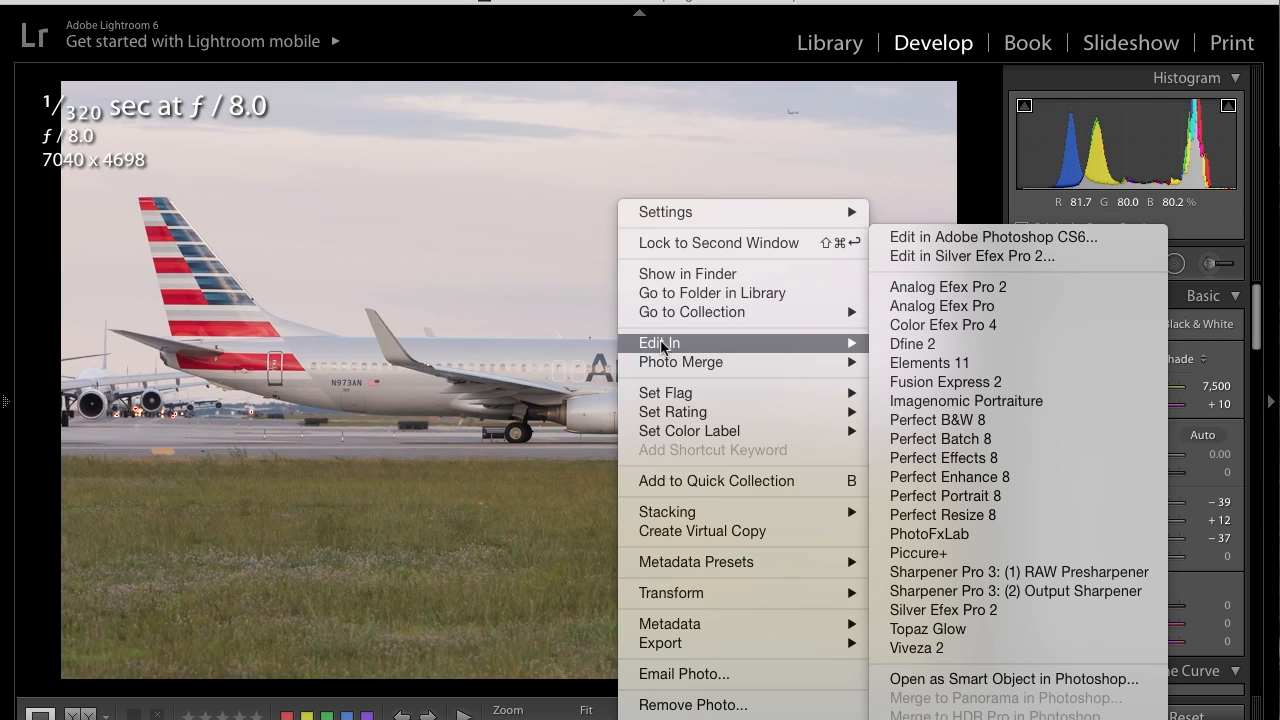
click(976, 243)
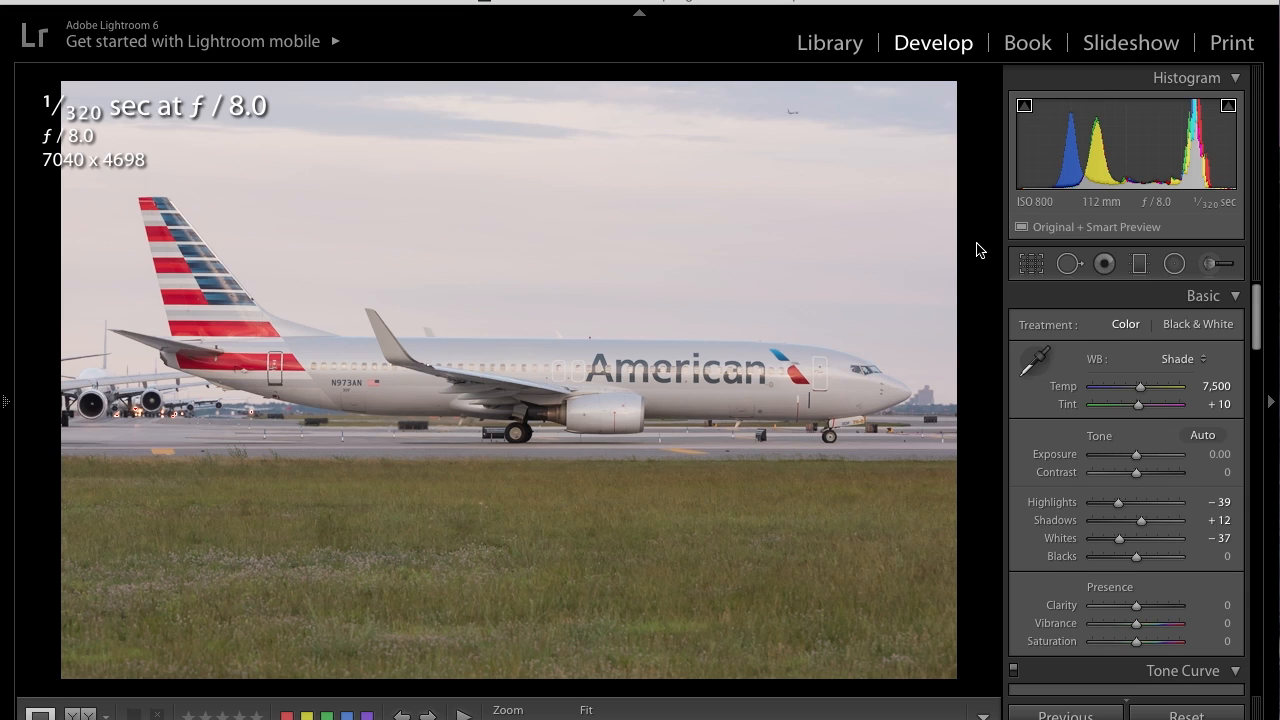
key(super+e)
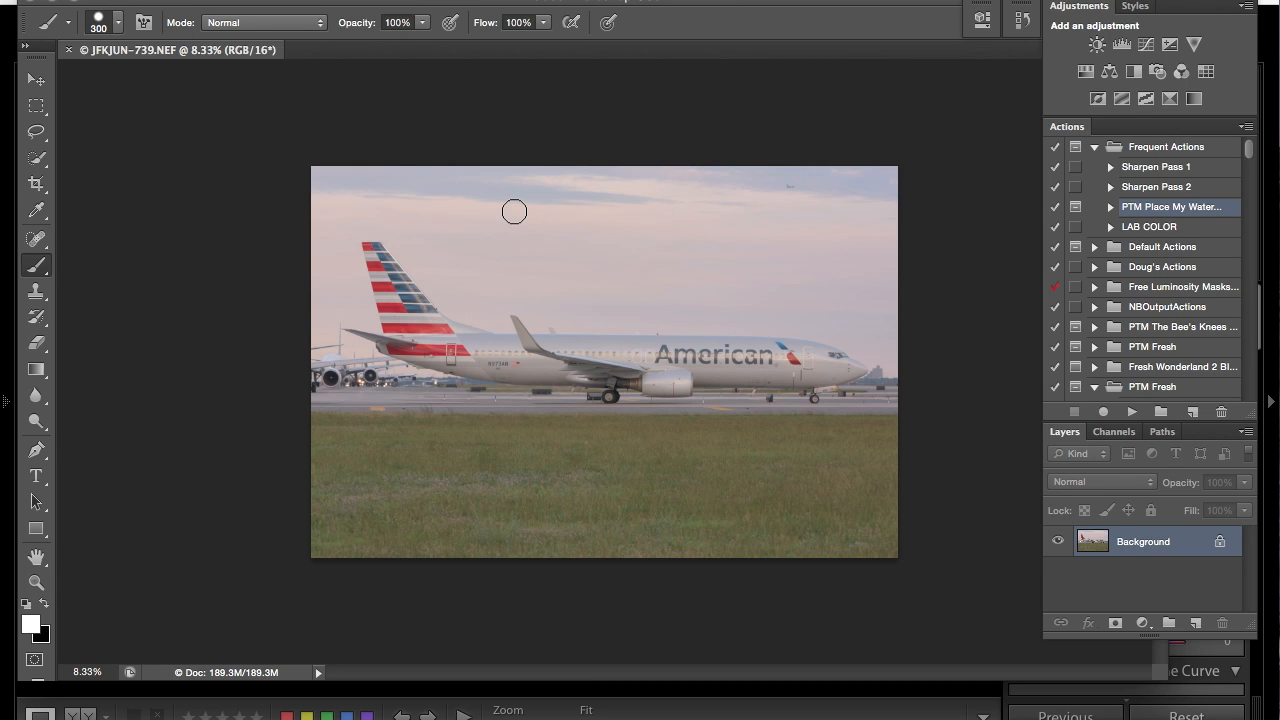
Open the Nik Collection Dfine 2 noise reduction filter on the aircraft photo
click(466, 1)
mouse_move(563, 432)
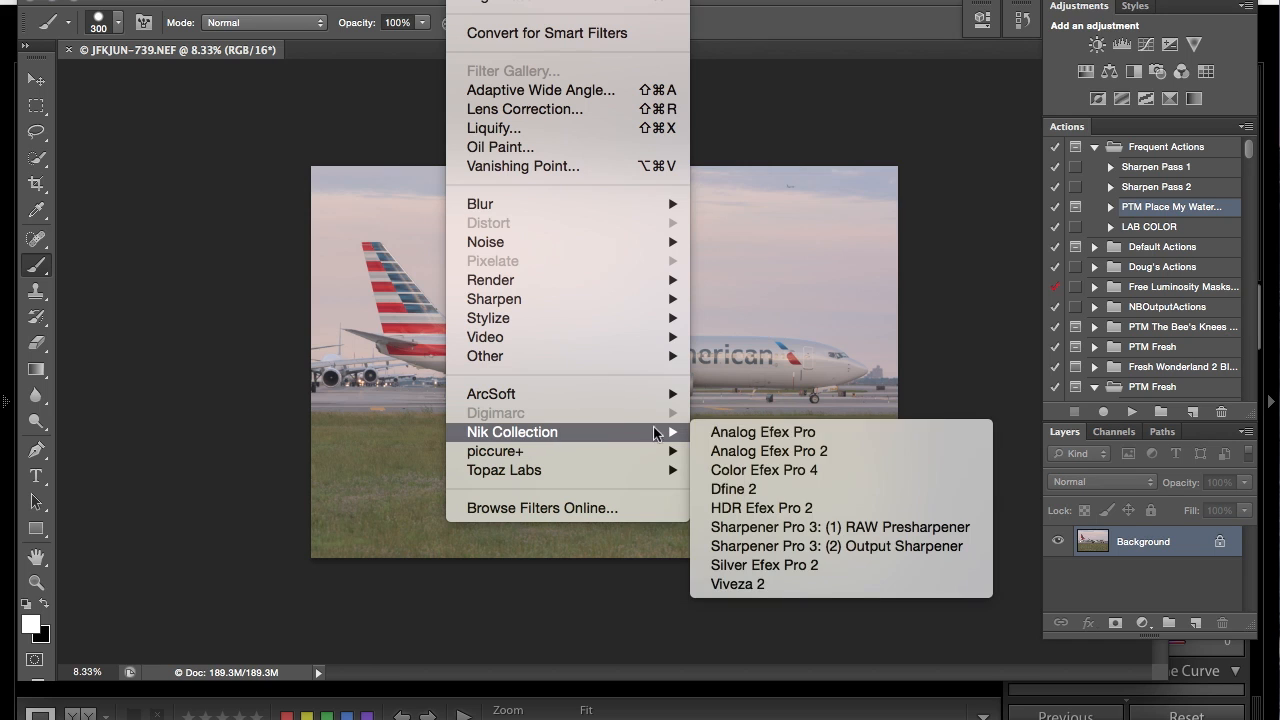
click(803, 488)
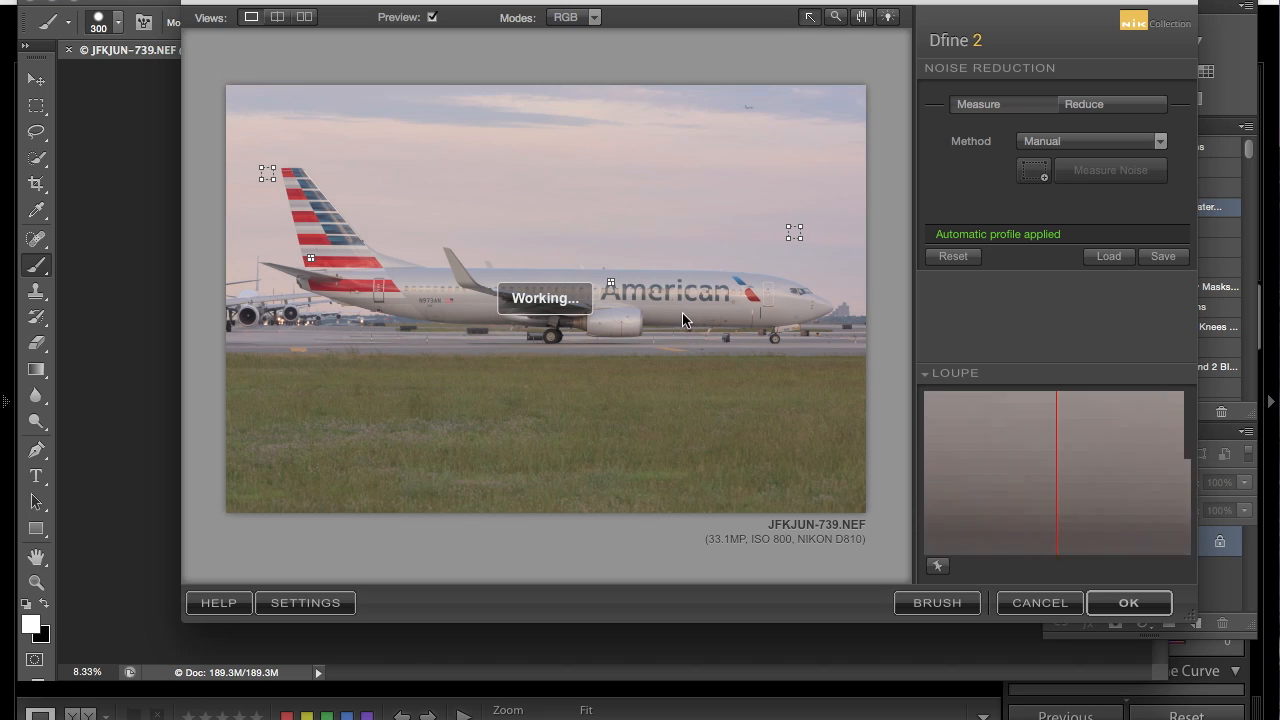
Try the Manual measurement method in Dfine 2, marking a sample rectangle on the grass and measuring its noise
click(1042, 146)
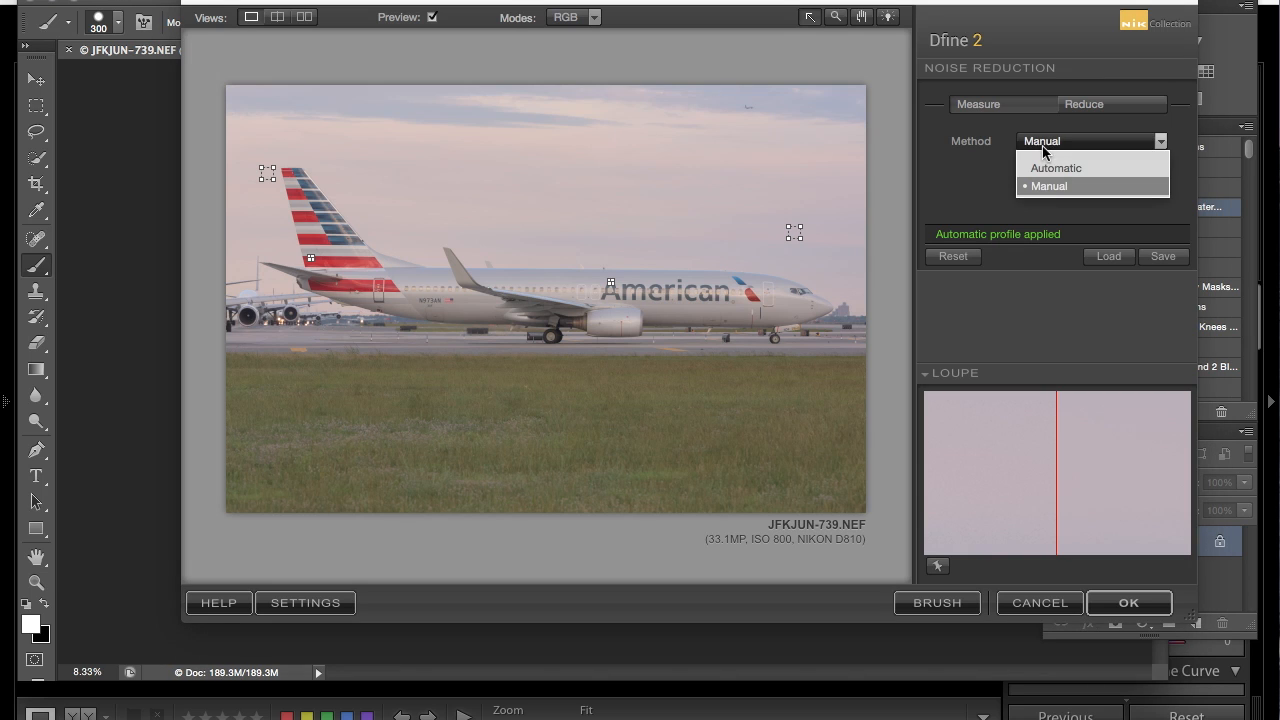
click(1000, 143)
click(1045, 145)
click(1049, 162)
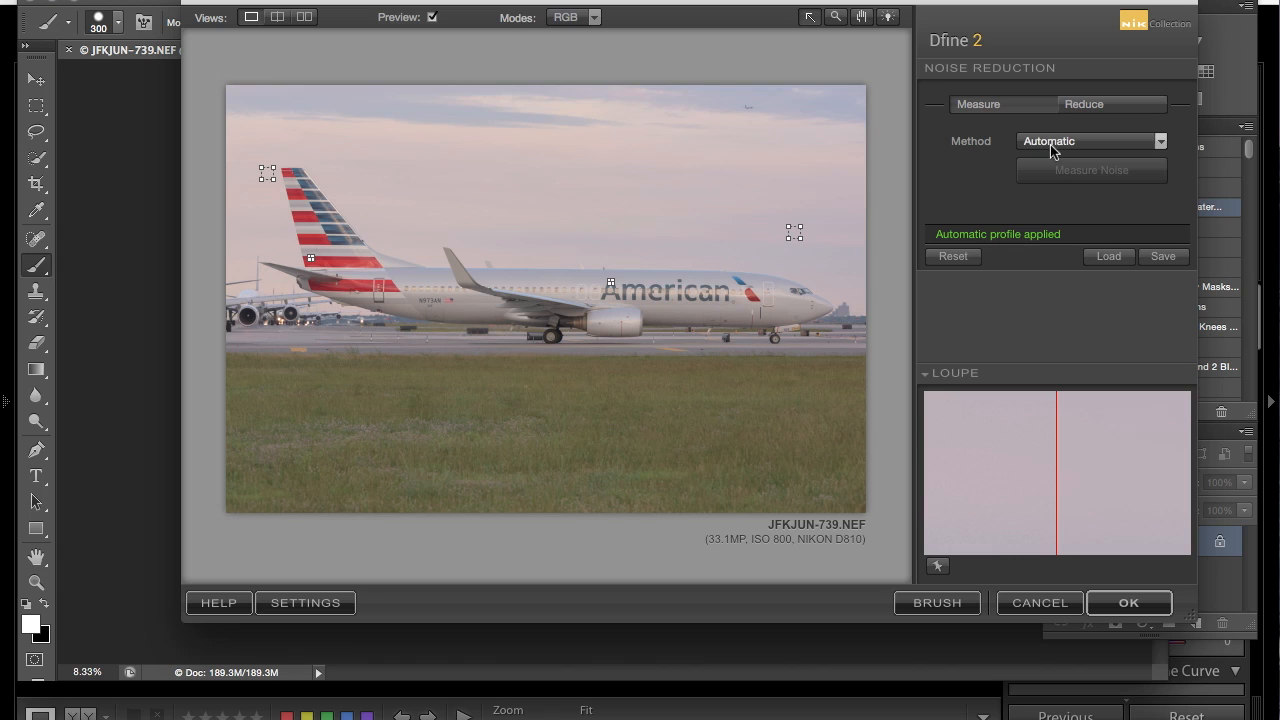
click(1052, 145)
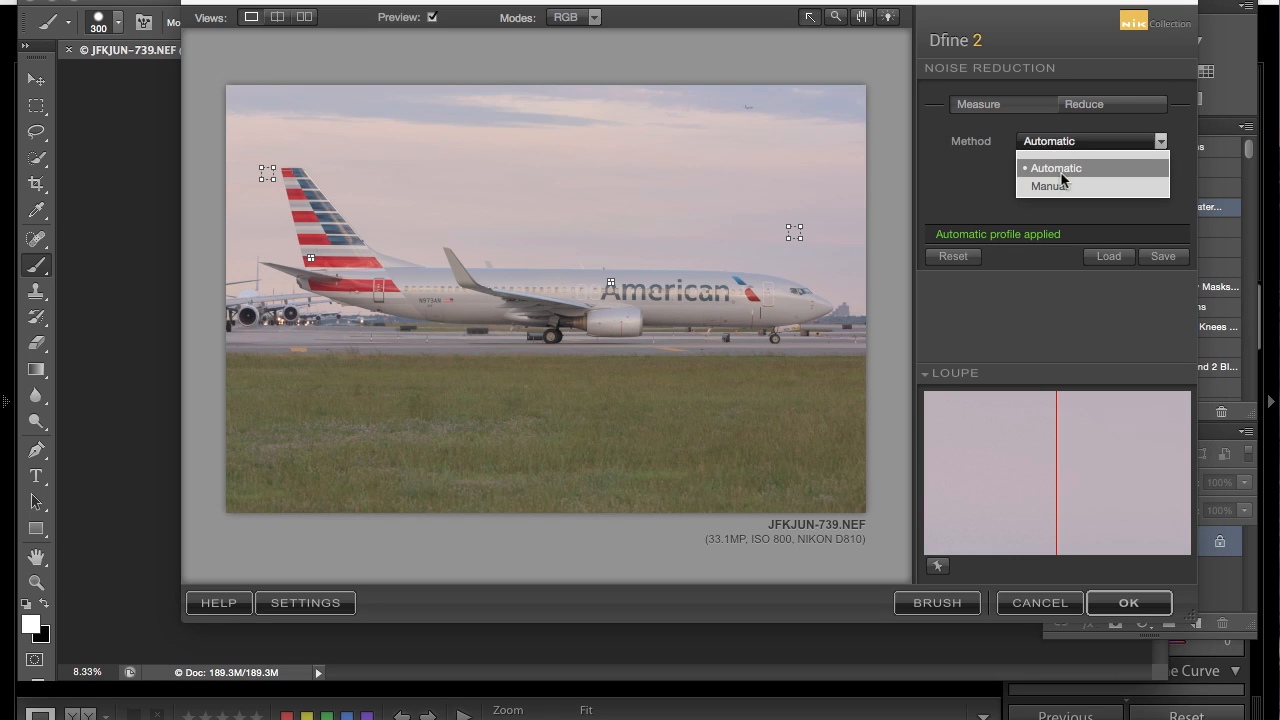
click(1064, 182)
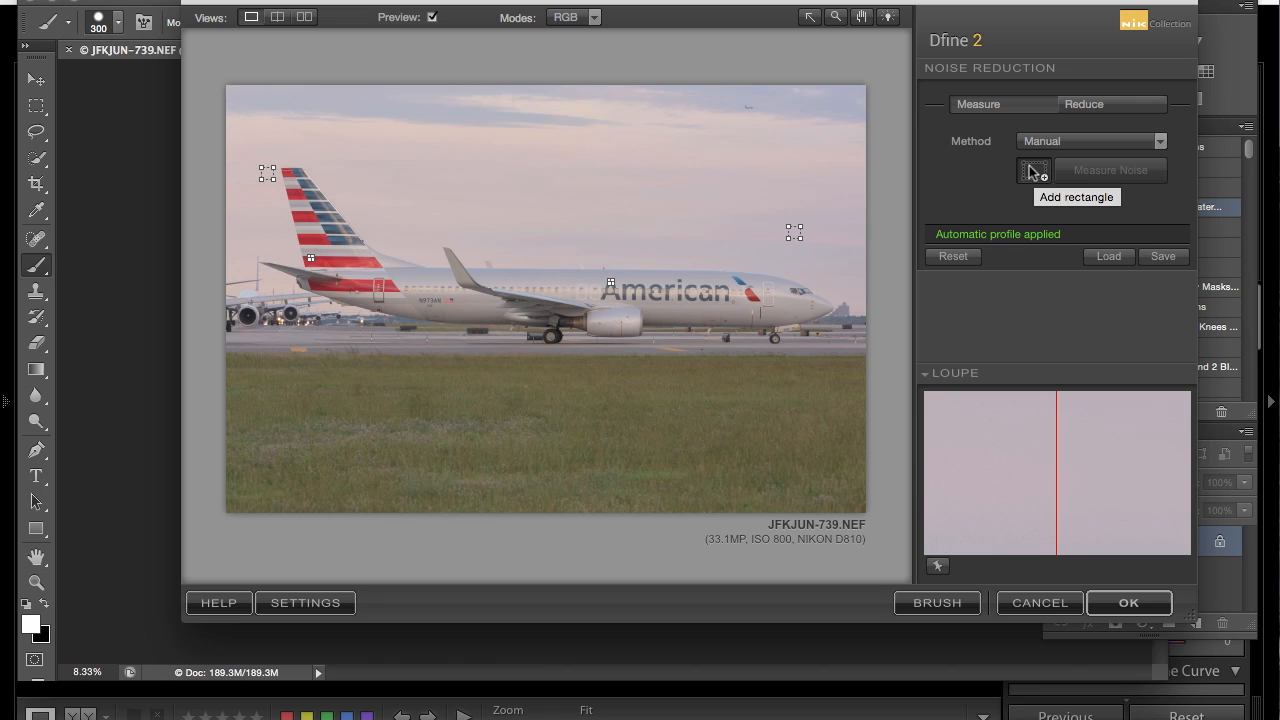
click(1033, 172)
drag(701, 382, 746, 422)
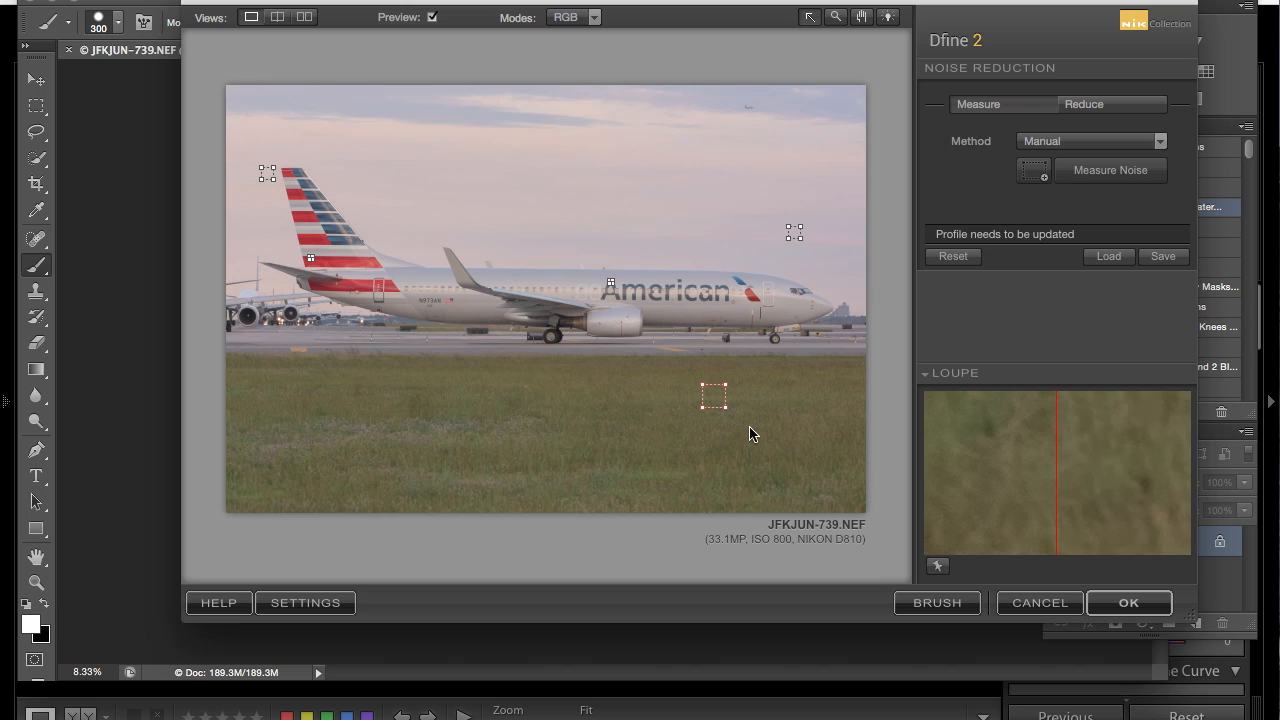
click(1113, 172)
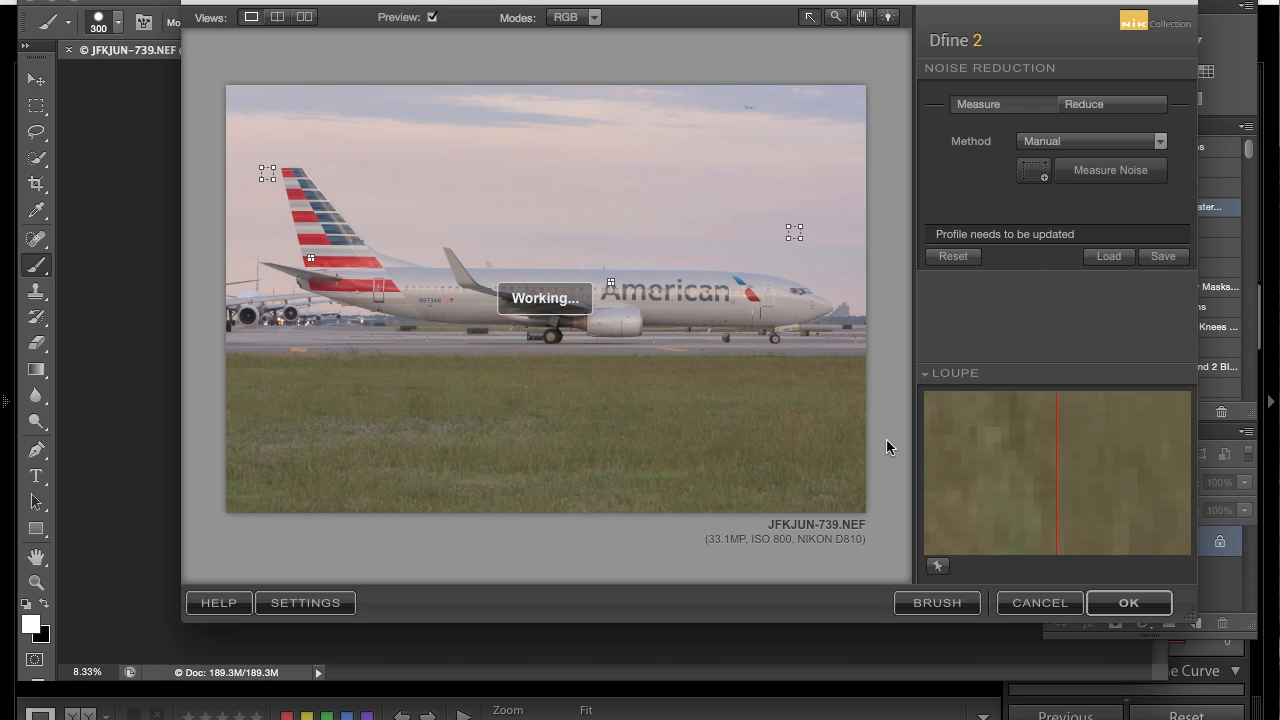
Set the Dfine 2 measurement method to Automatic and apply the noise reduction
click(1074, 140)
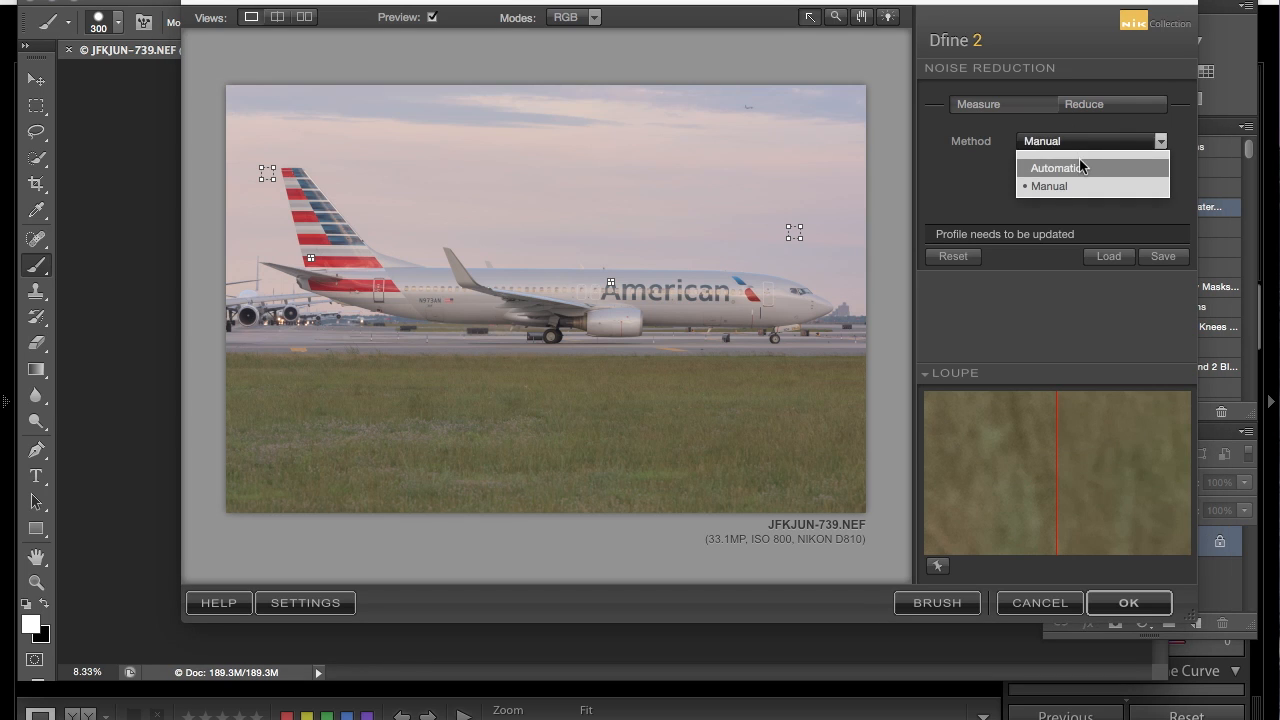
click(1080, 167)
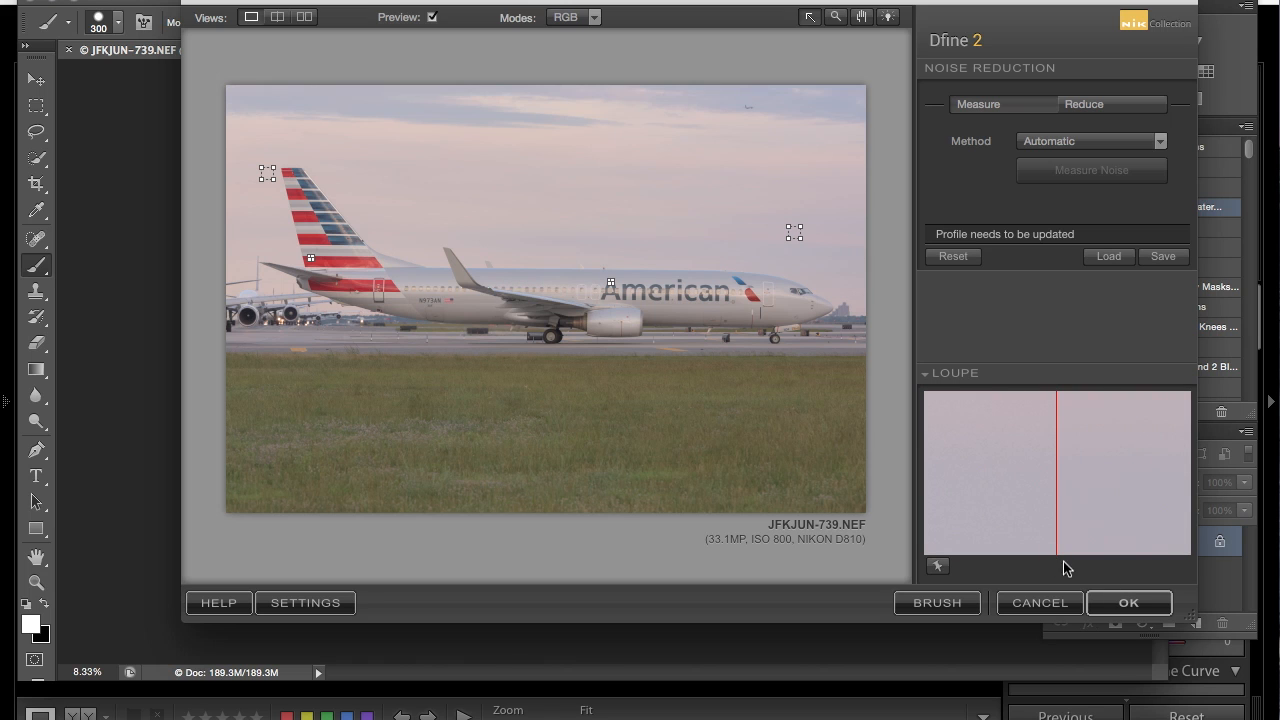
click(1128, 604)
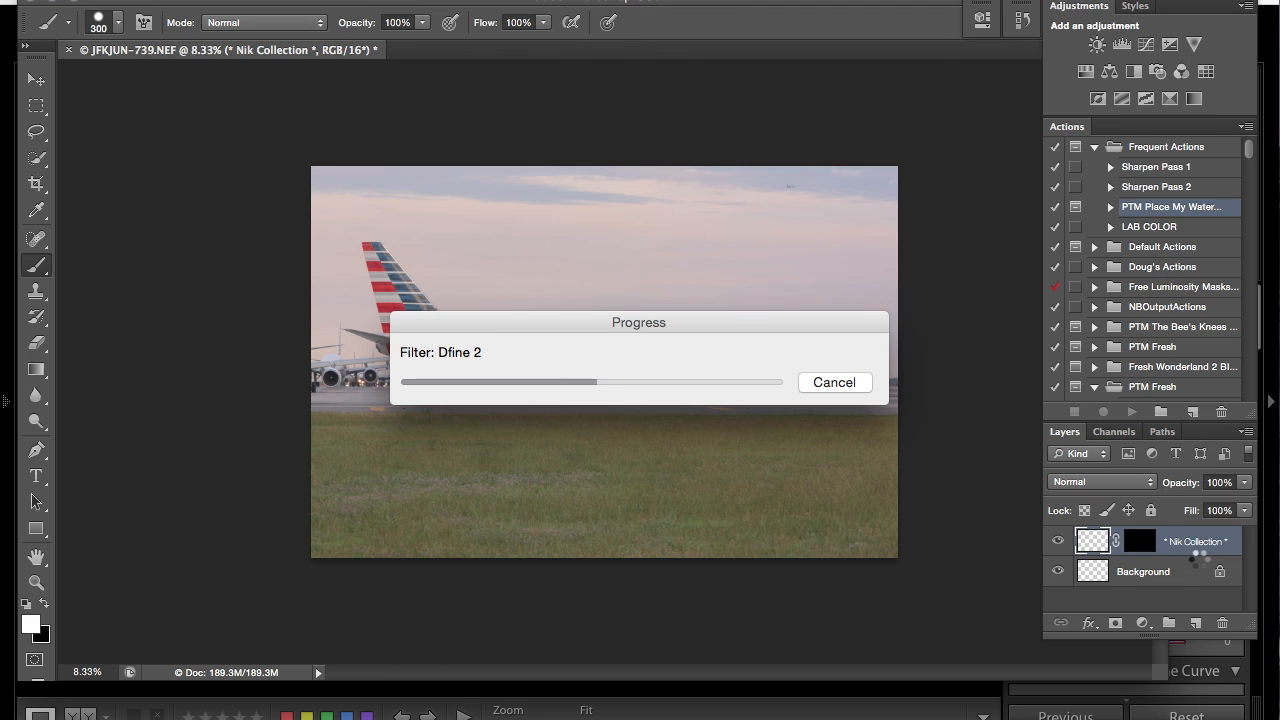
Apply Viveza 2 with global contrast at 7%, structure at 26% and slightly increased warmth
click(468, 1)
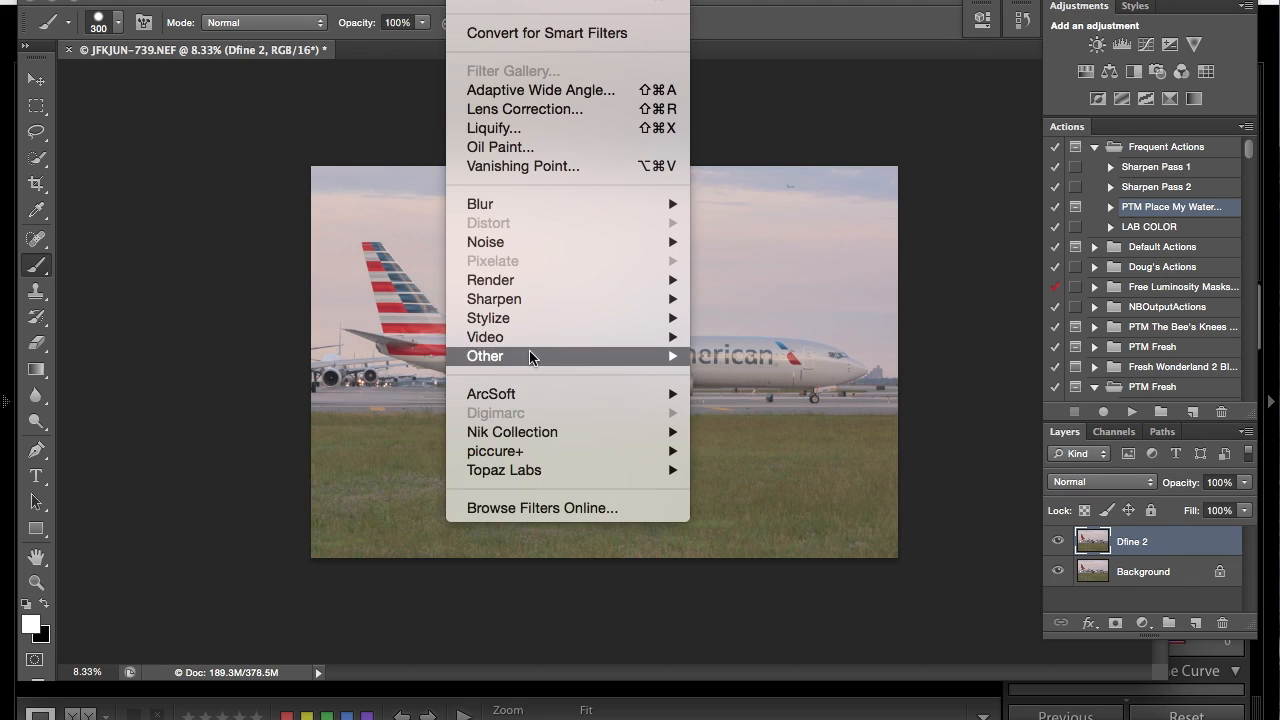
mouse_move(548, 437)
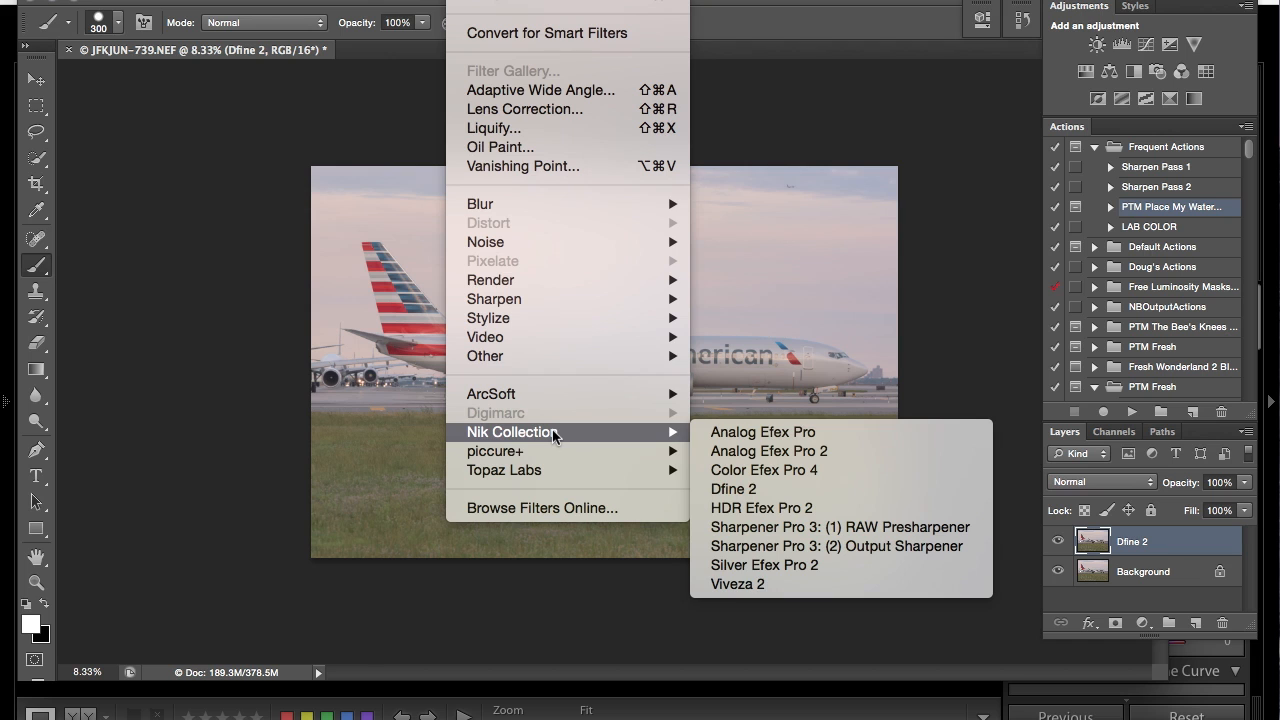
click(790, 584)
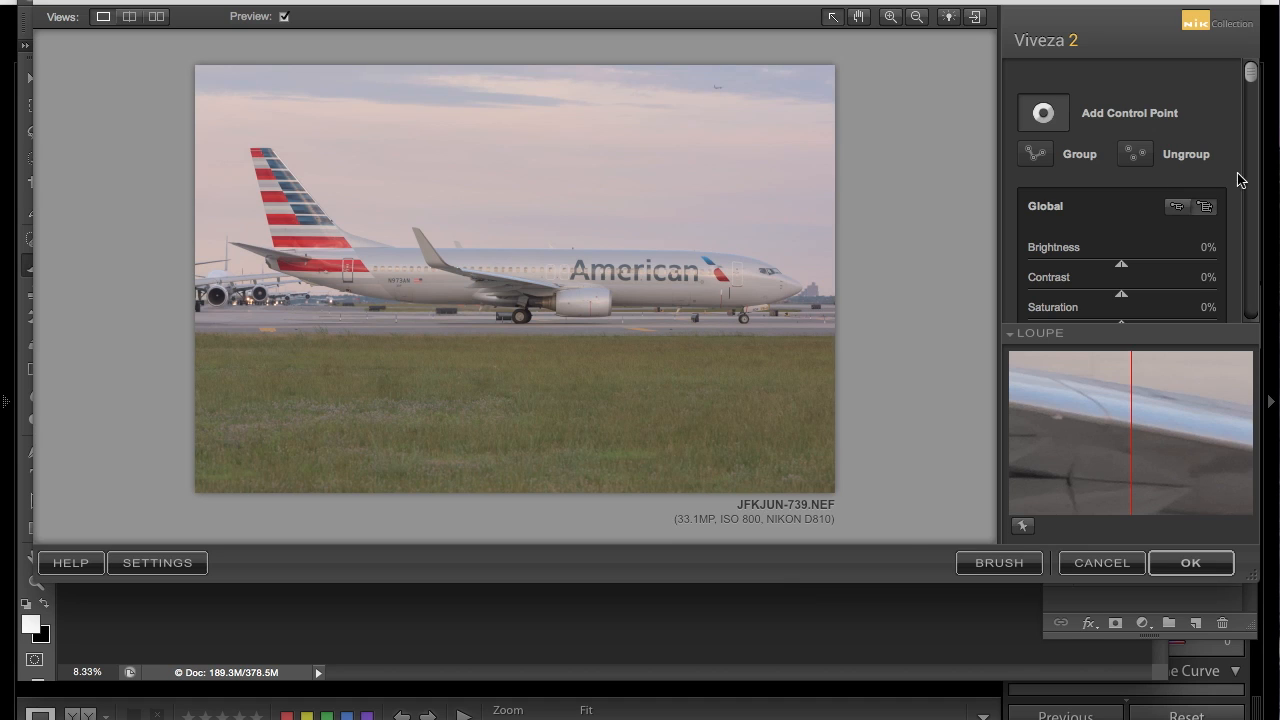
drag(1252, 72, 1254, 105)
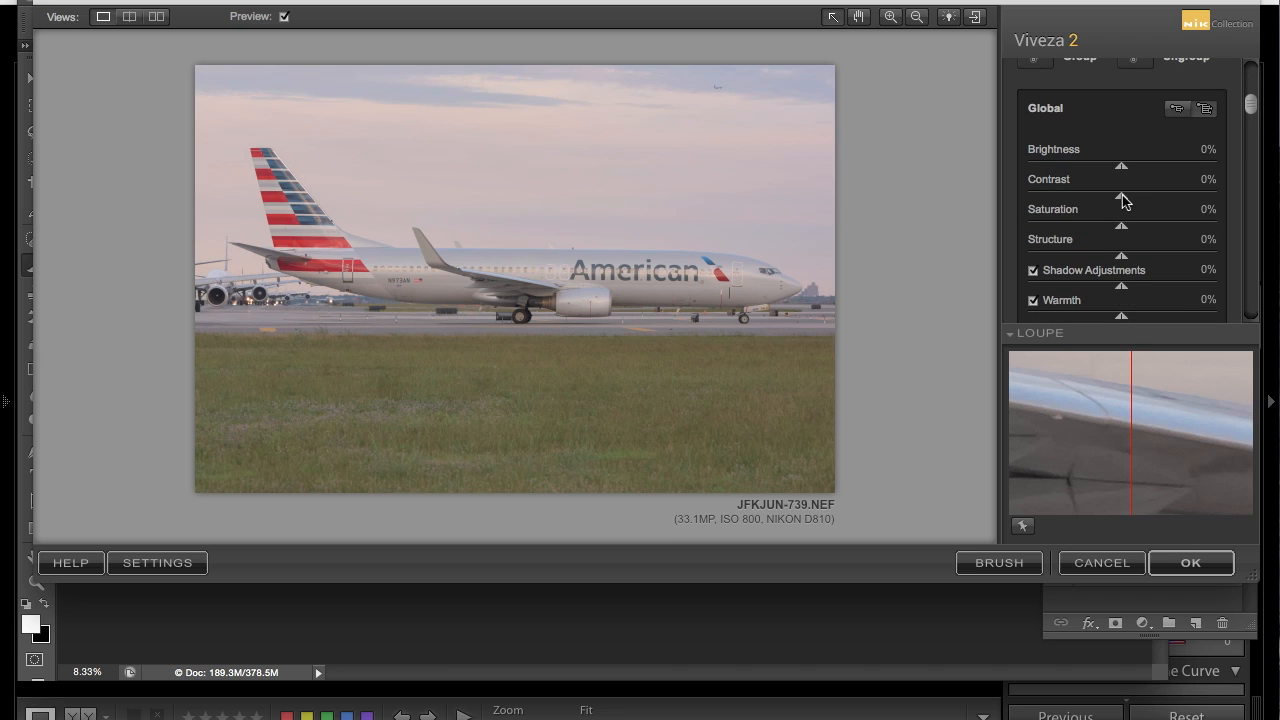
drag(1122, 196, 1128, 195)
drag(1124, 262, 1150, 262)
drag(1251, 110, 1250, 123)
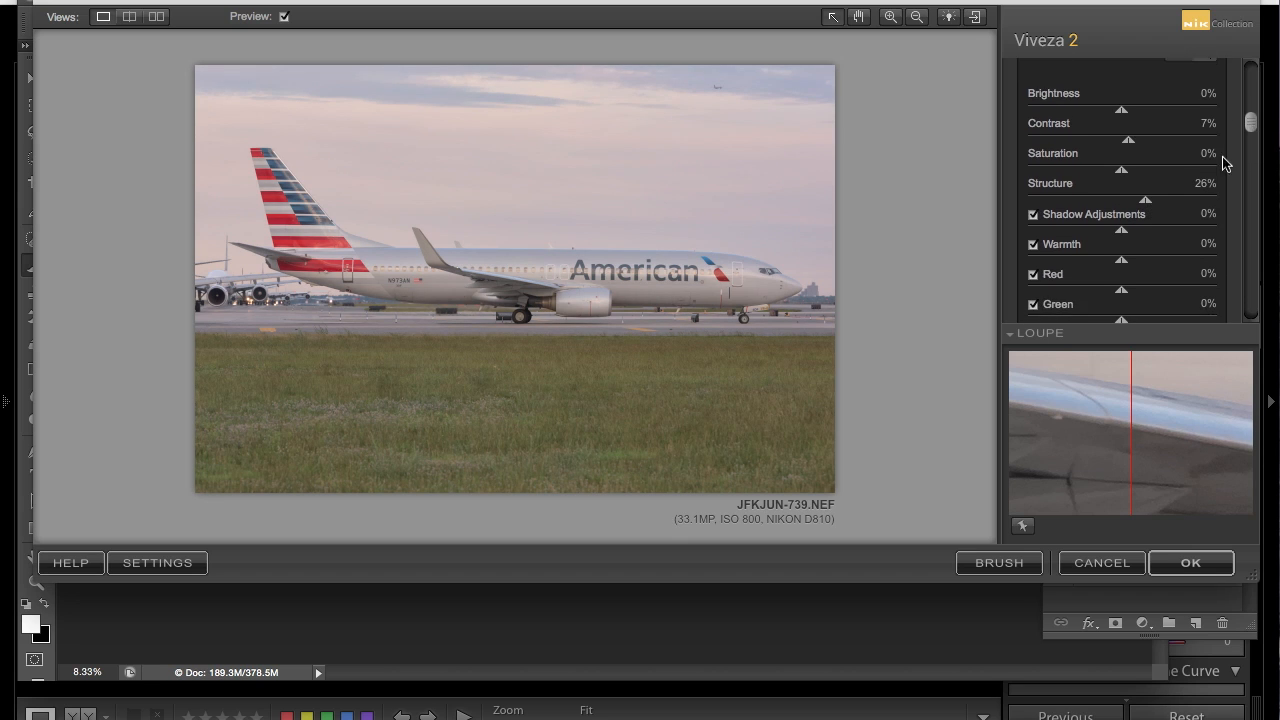
drag(1123, 262, 1130, 263)
click(1188, 563)
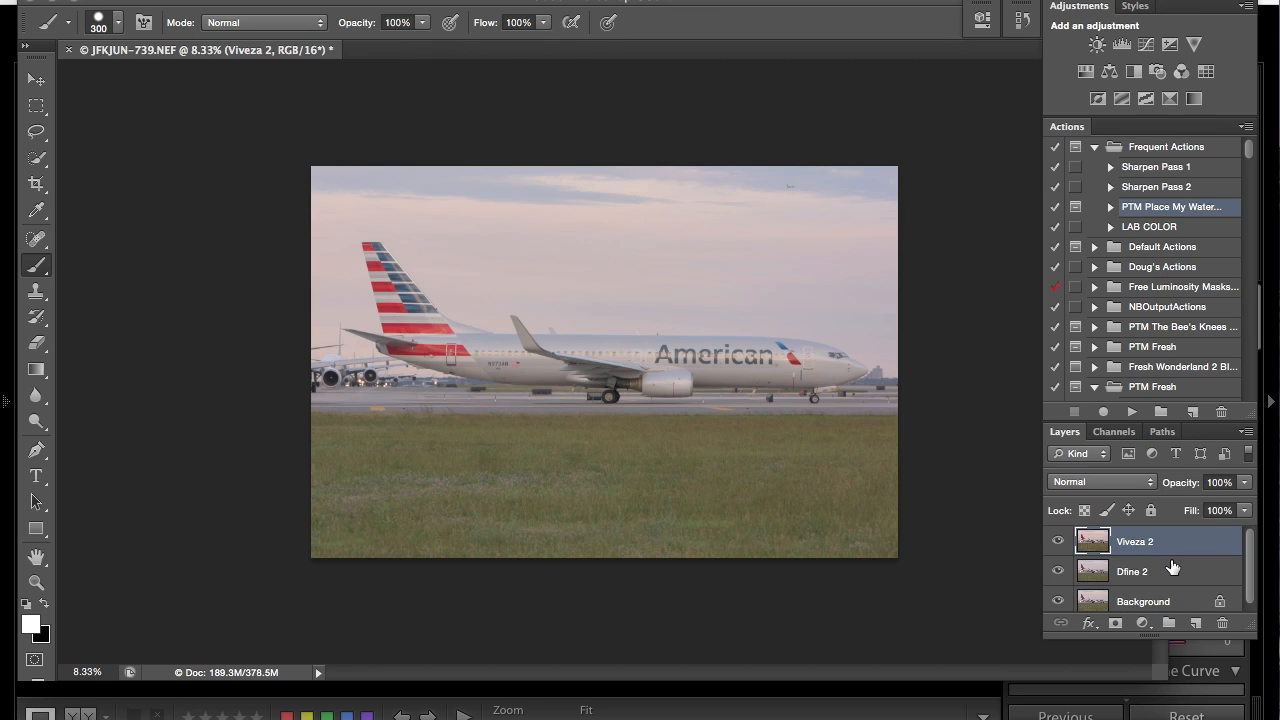
Open Color Efex Pro 4 and load the Anchorage Bad Ass recipe from the favorite recipes
click(468, 0)
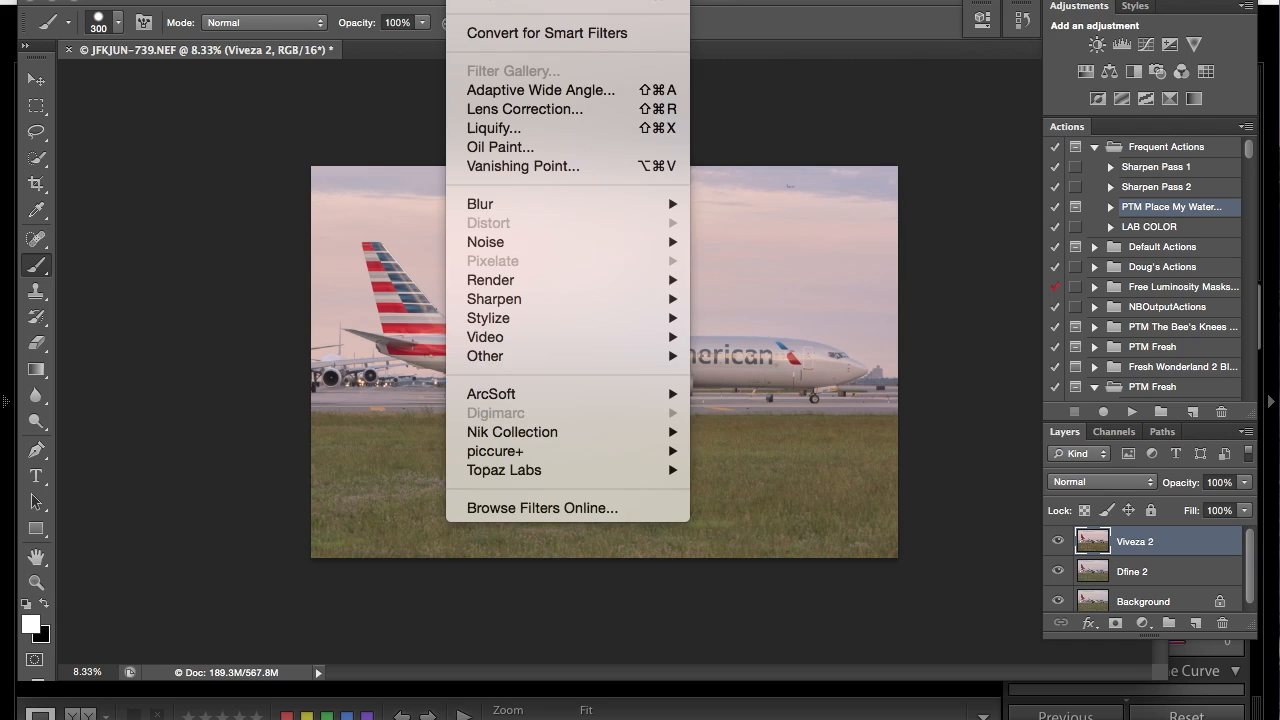
mouse_move(590, 431)
click(795, 468)
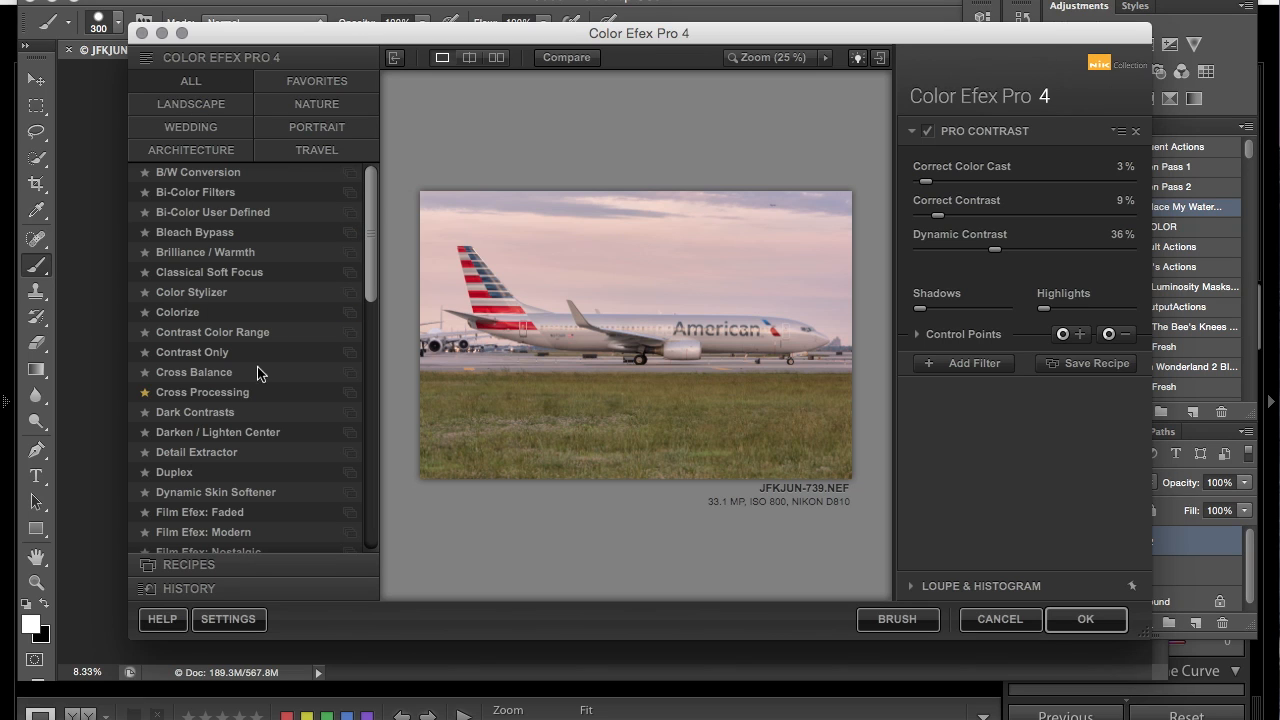
drag(366, 244, 357, 151)
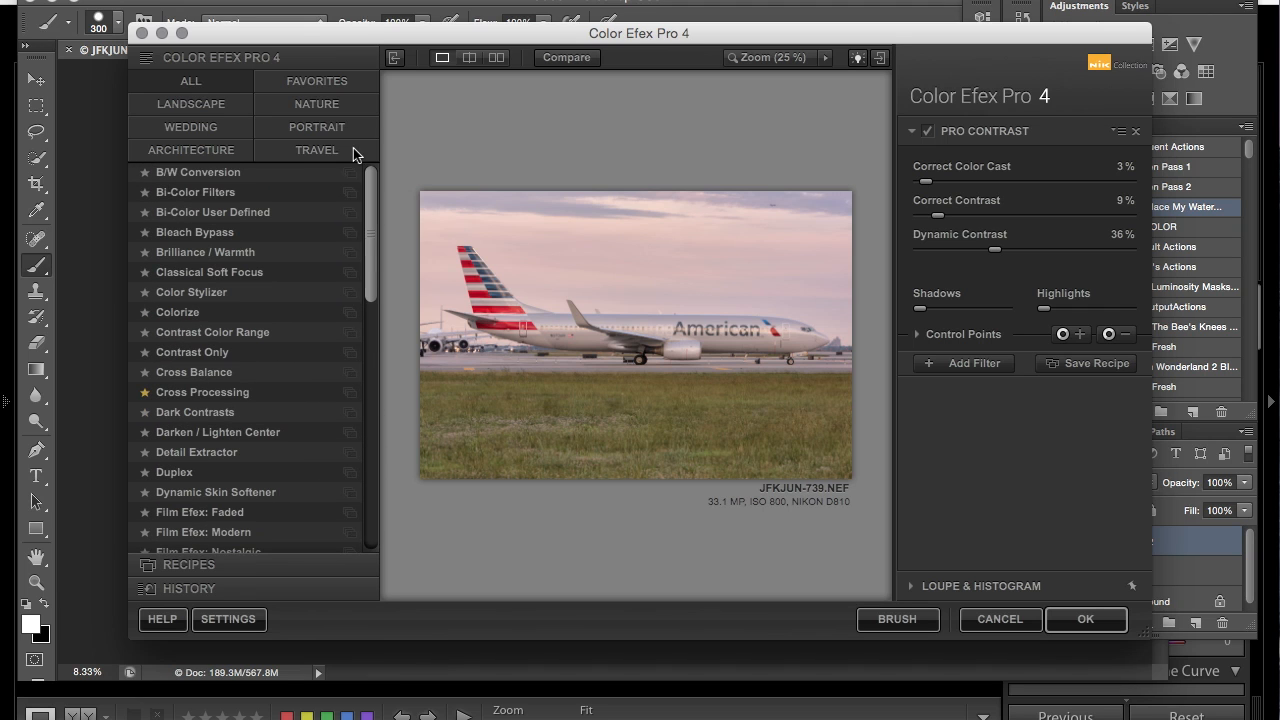
click(176, 566)
drag(370, 135, 370, 165)
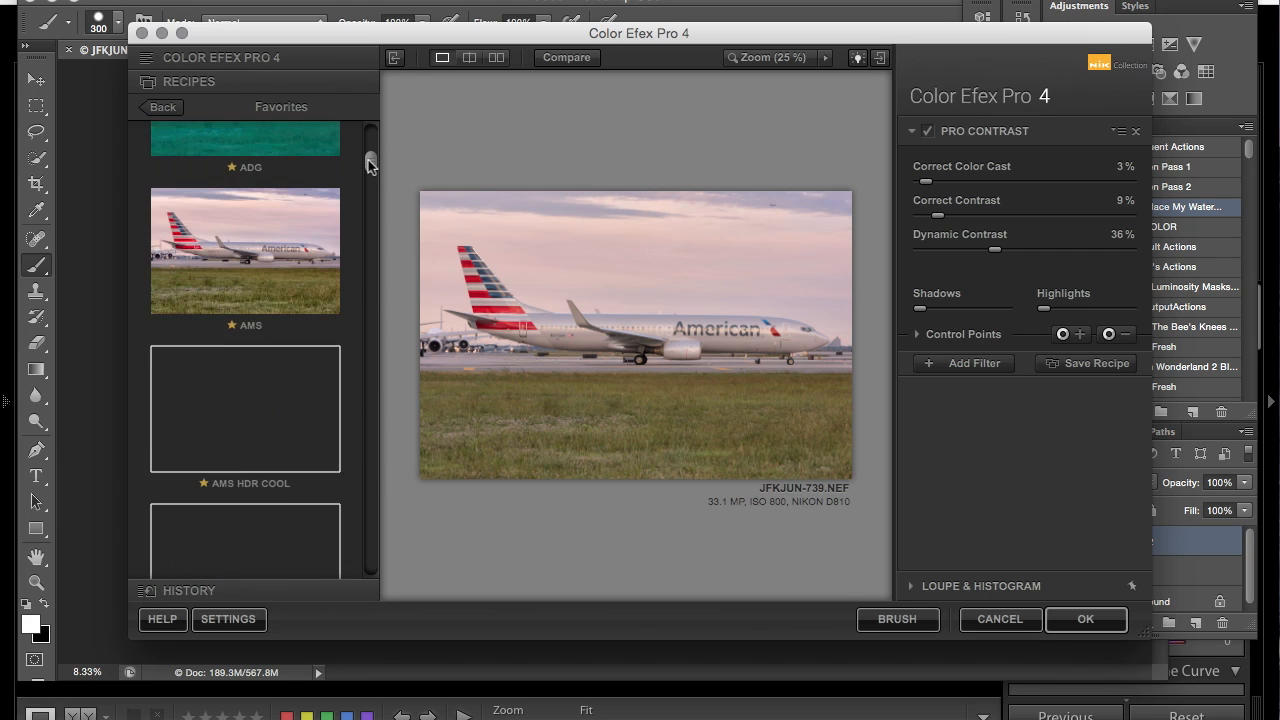
drag(368, 164, 370, 171)
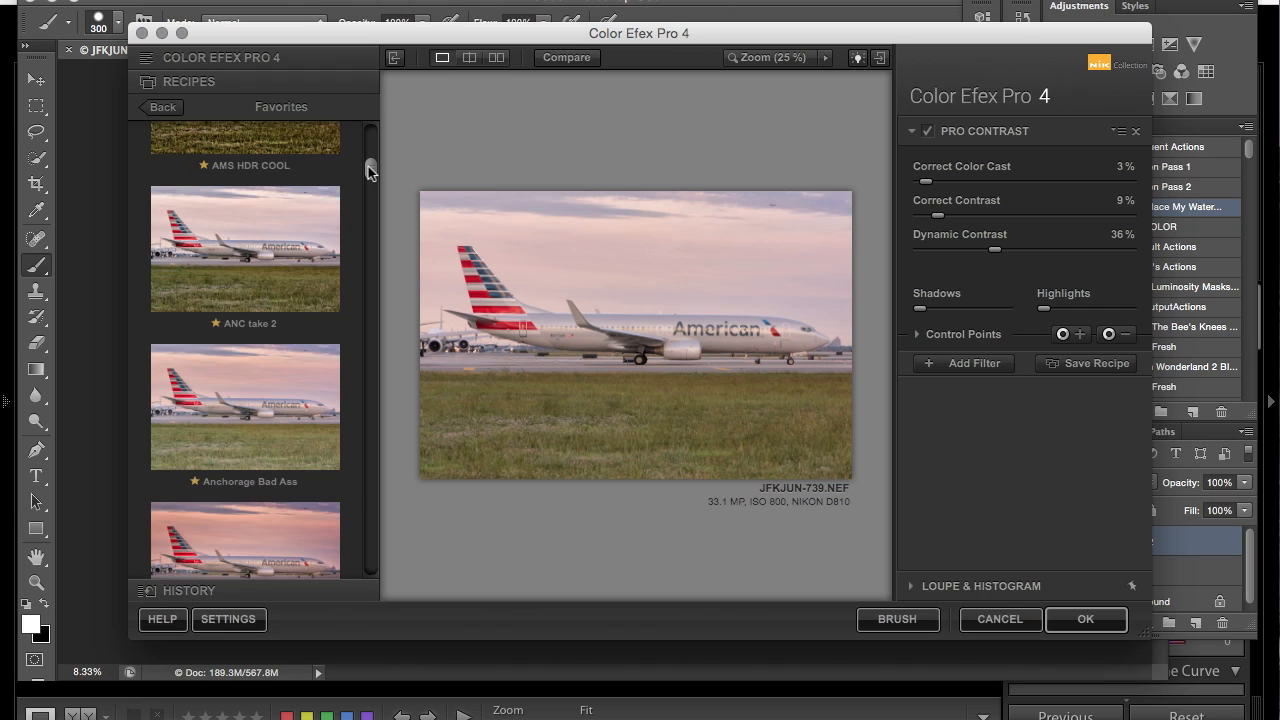
click(257, 418)
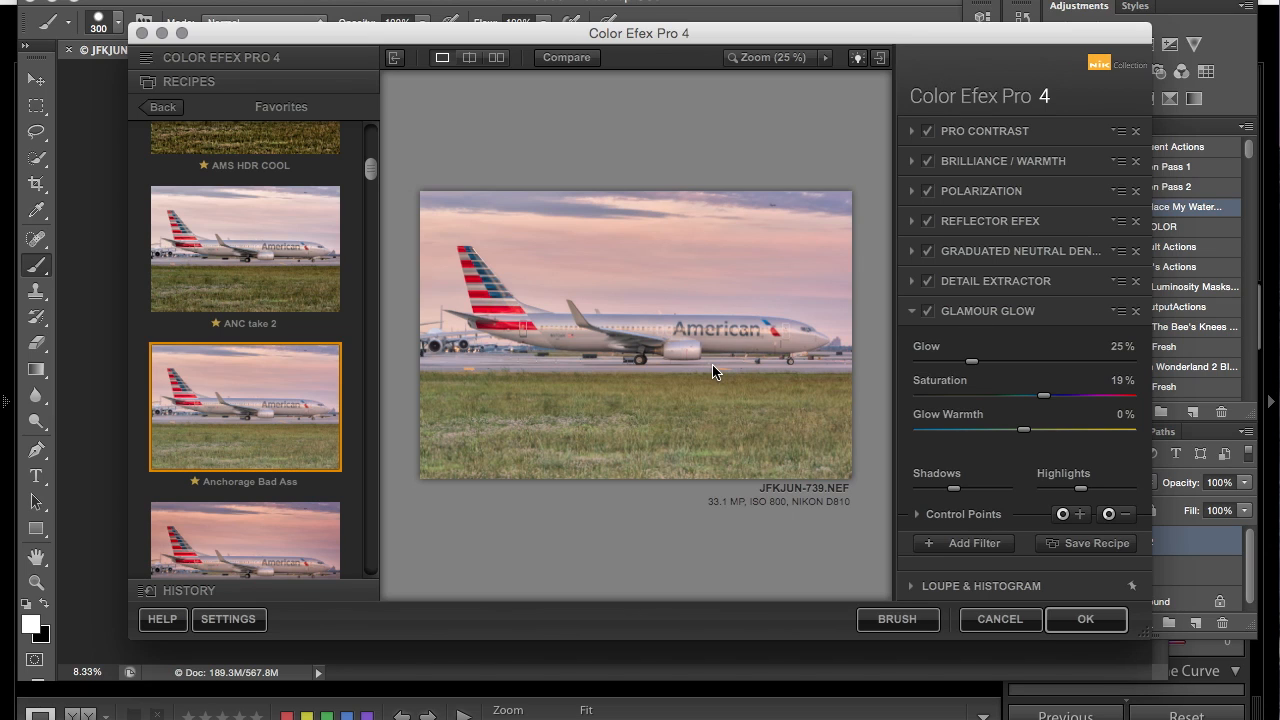
Remove Glamour Glow, Detail Extractor, Graduated Neutral Density, Reflector Efex, Polarization and Brilliance / Warmth from the recipe, keeping only Pro Contrast
click(1135, 311)
click(1135, 281)
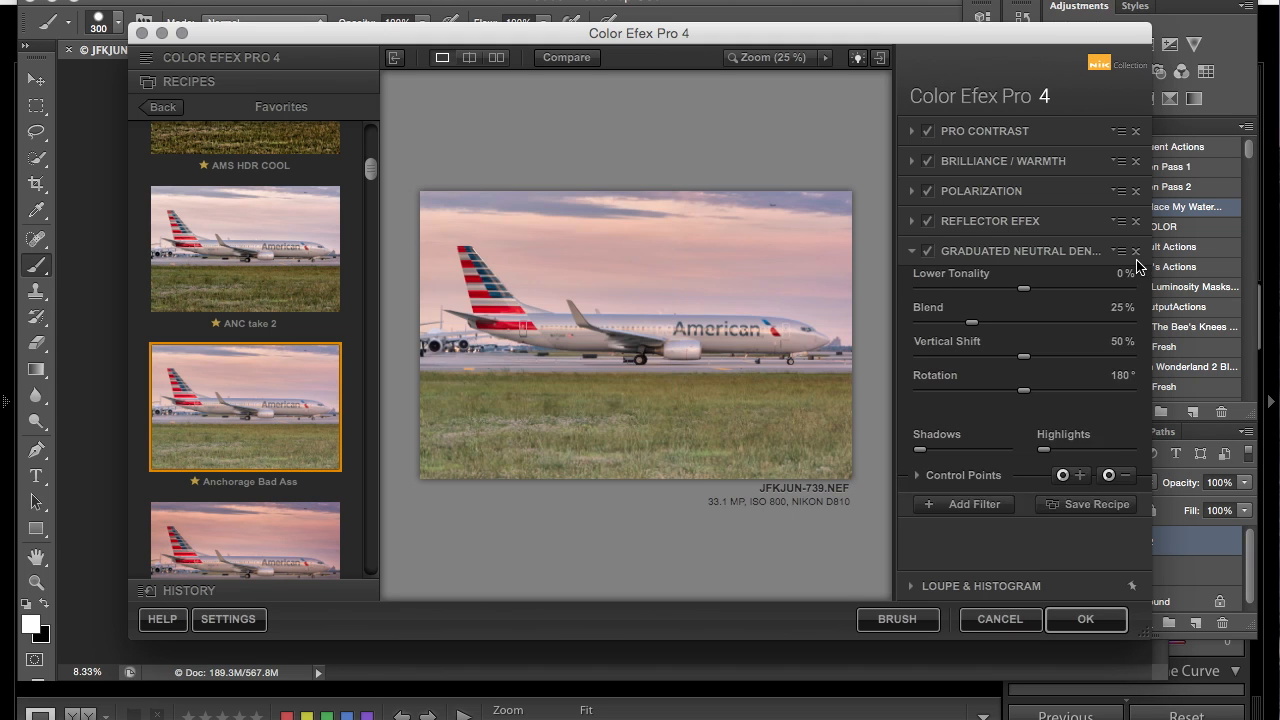
click(1136, 251)
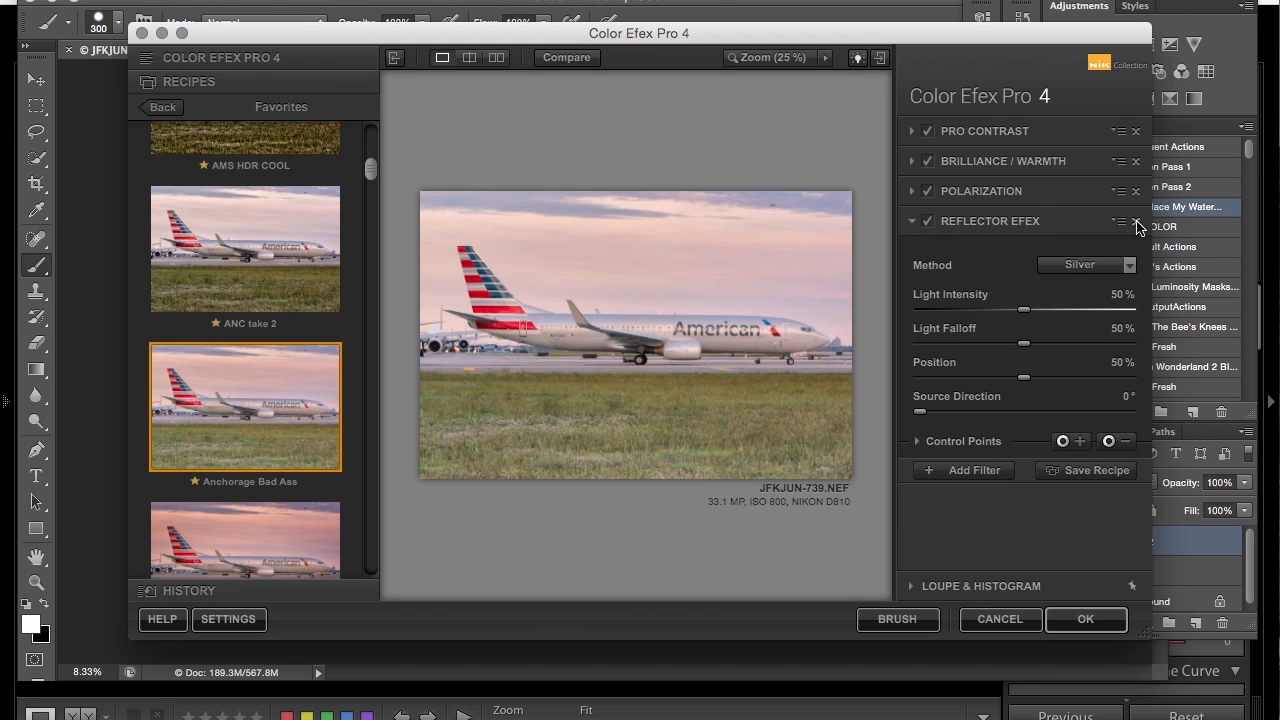
click(1135, 221)
click(1135, 191)
click(1135, 161)
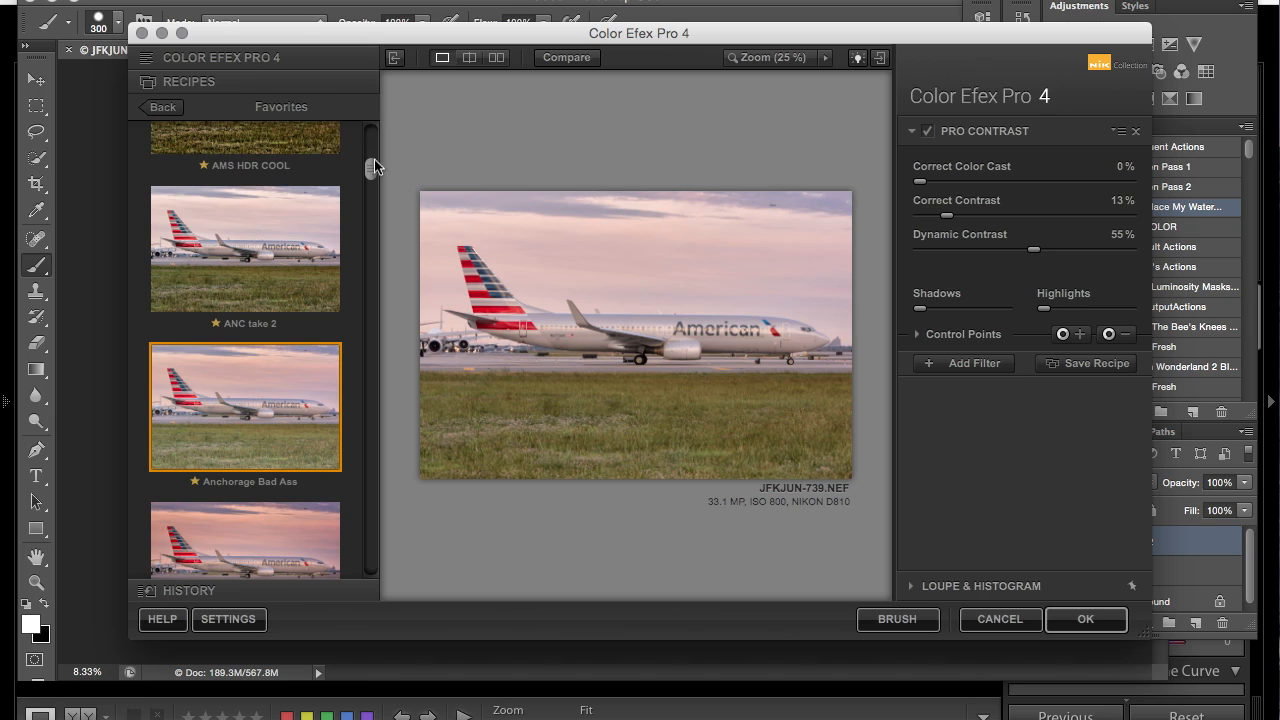
Return to the full filter list and set Pro Contrast's Correct Contrast to 26% and Dynamic Contrast to 53%
drag(370, 168, 369, 121)
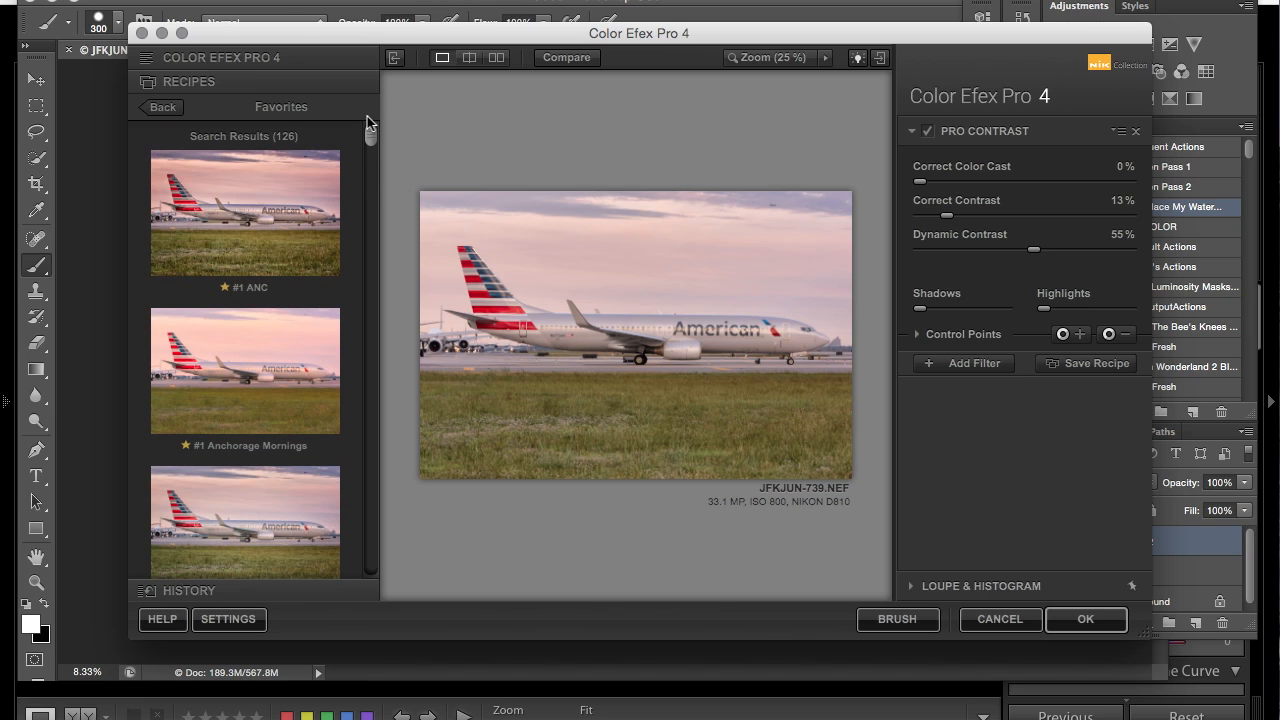
click(193, 58)
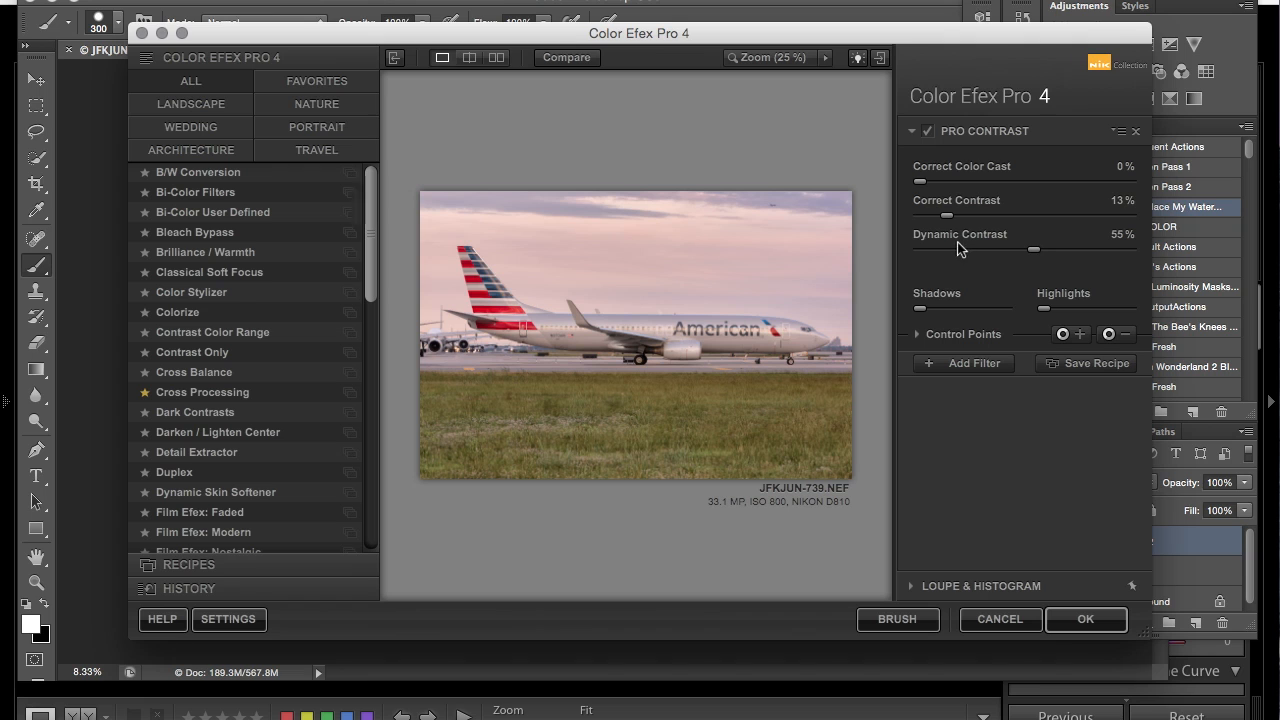
drag(947, 216, 1030, 270)
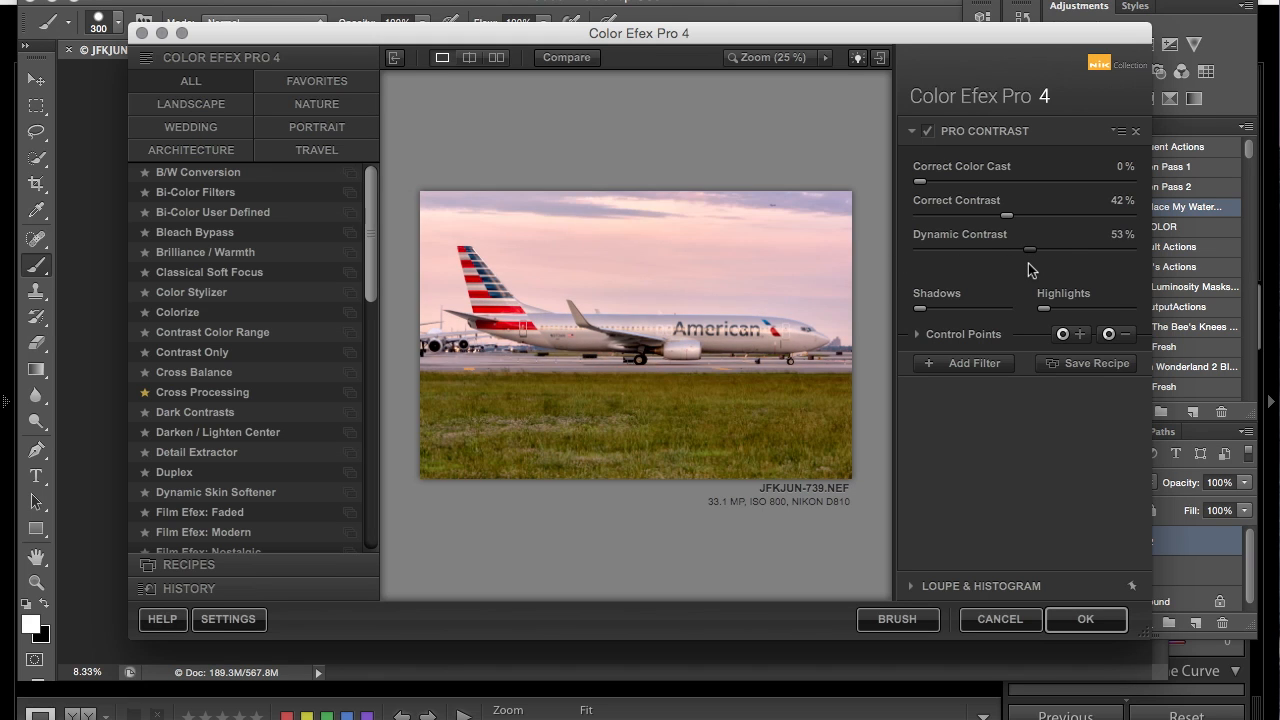
drag(1002, 213, 969, 213)
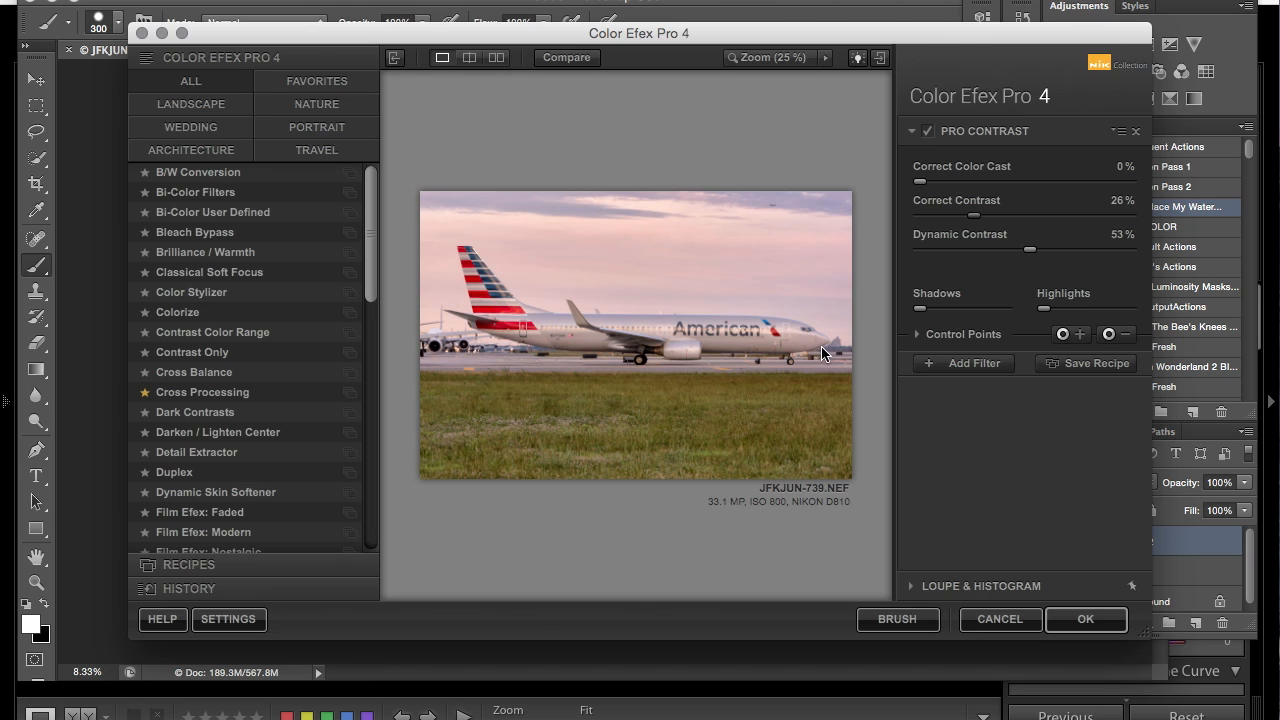
Place a negative control point in the sky above the fuselage, enlarge its radius, and display its mask
click(1110, 338)
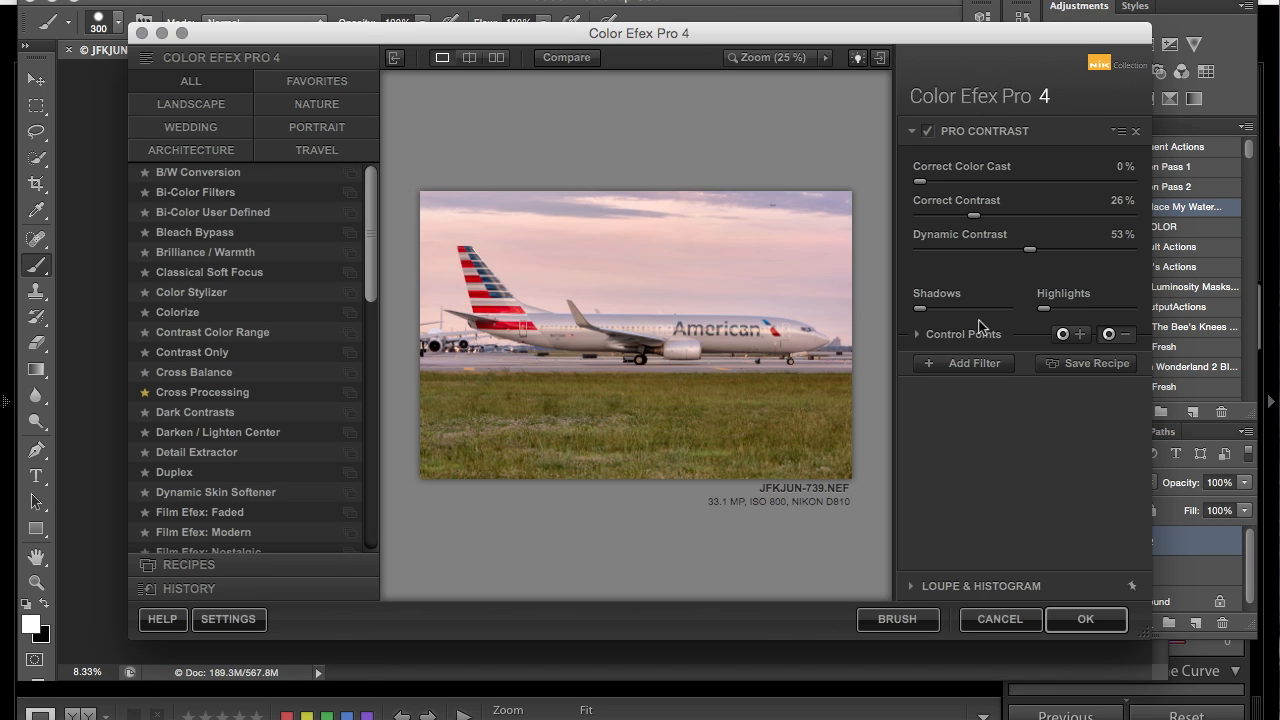
click(654, 299)
drag(704, 299, 856, 305)
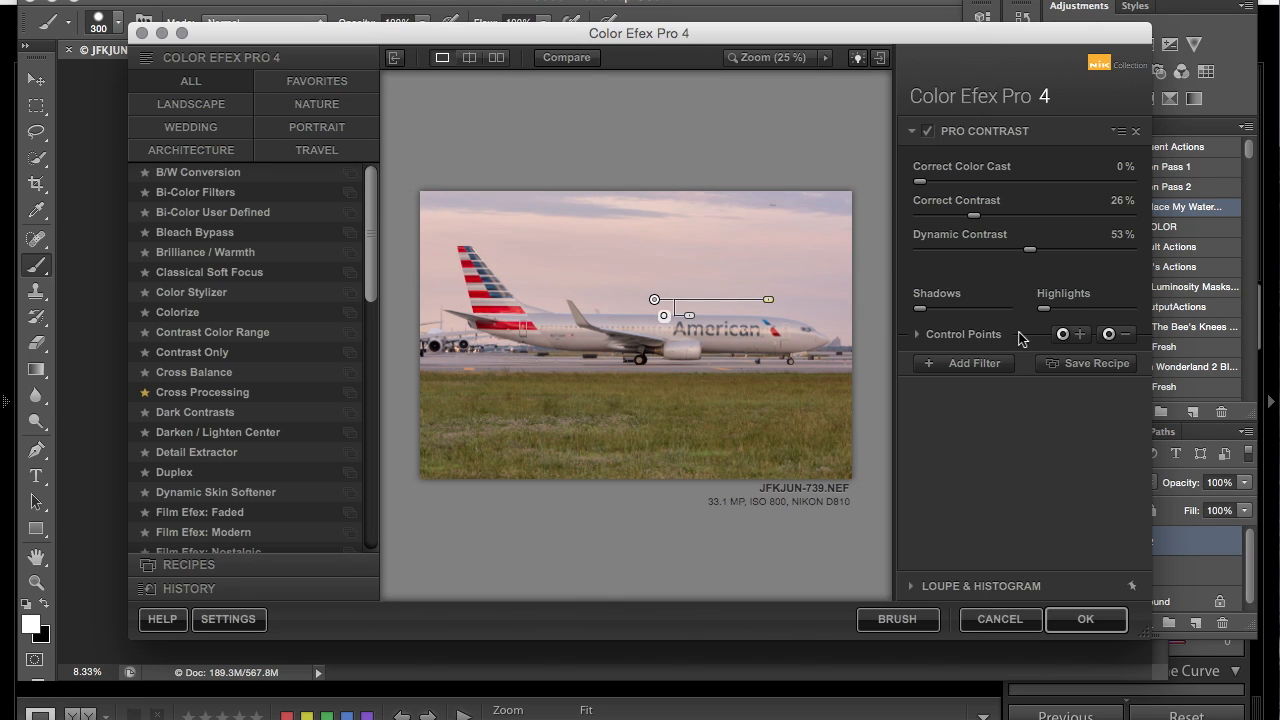
click(918, 336)
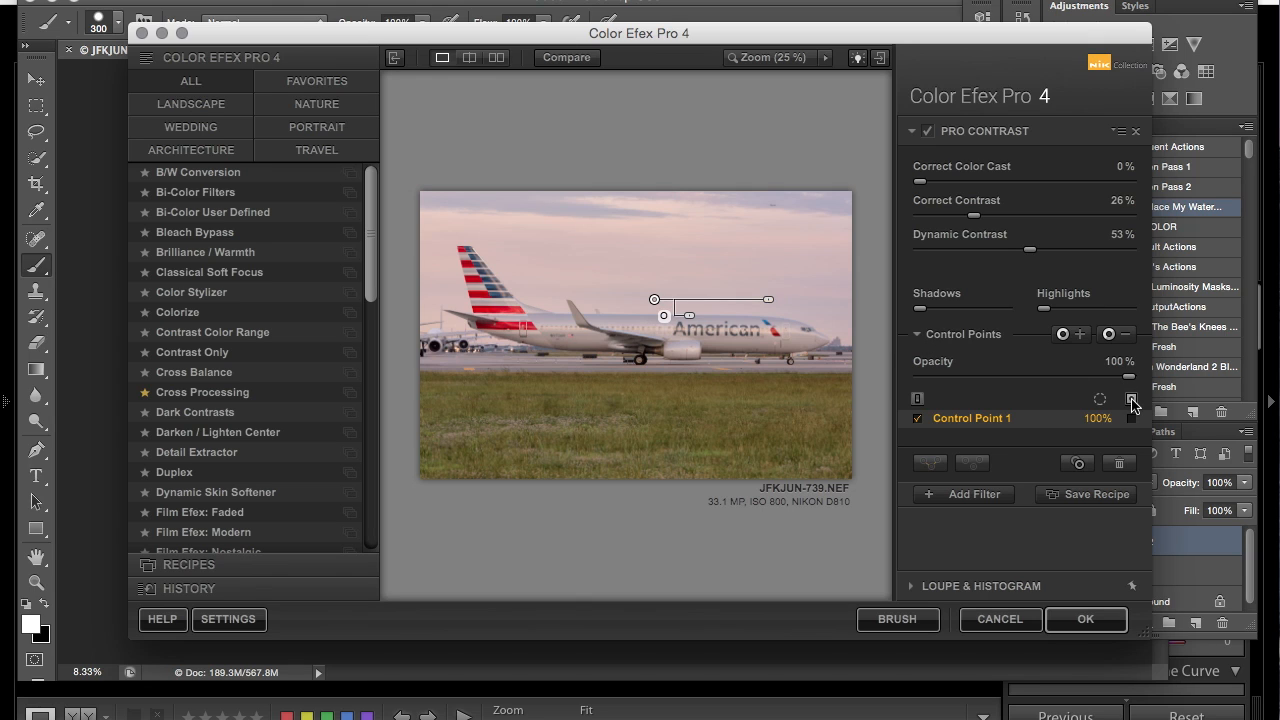
click(1131, 399)
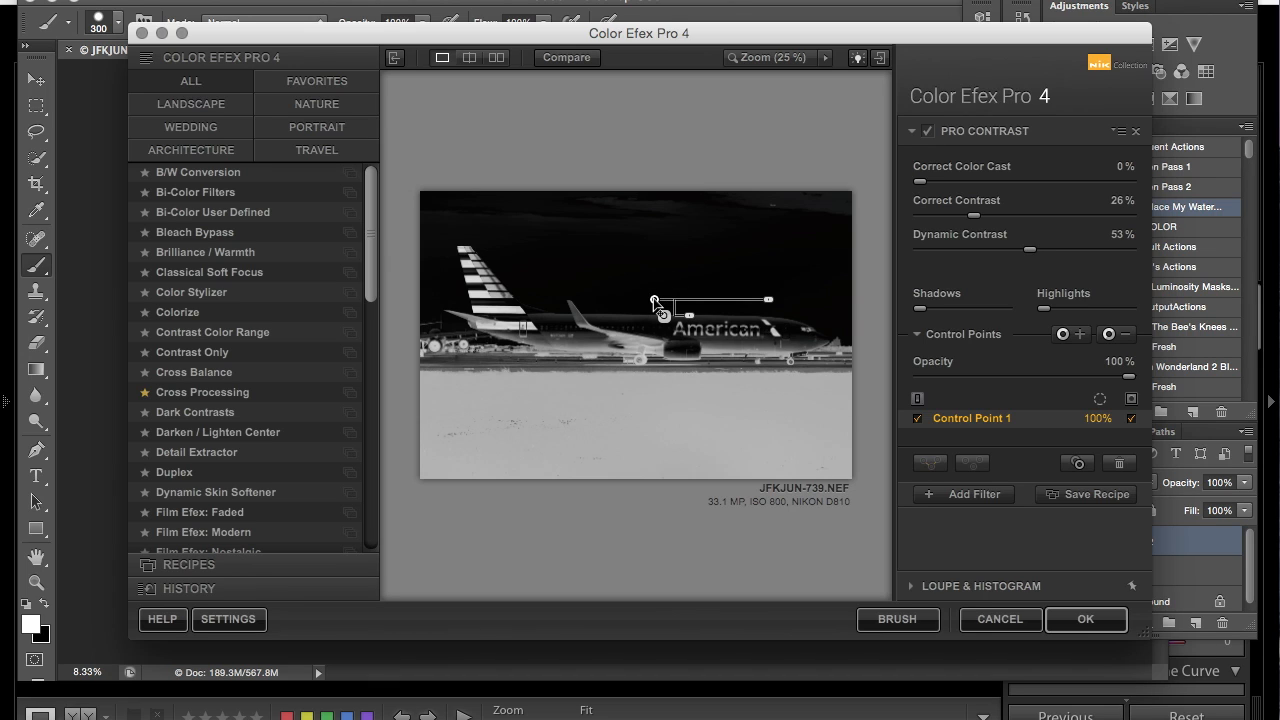
Add a positive control point on the grass and enlarge its radius to cover the foreground
click(1070, 336)
click(636, 451)
drag(690, 456, 837, 443)
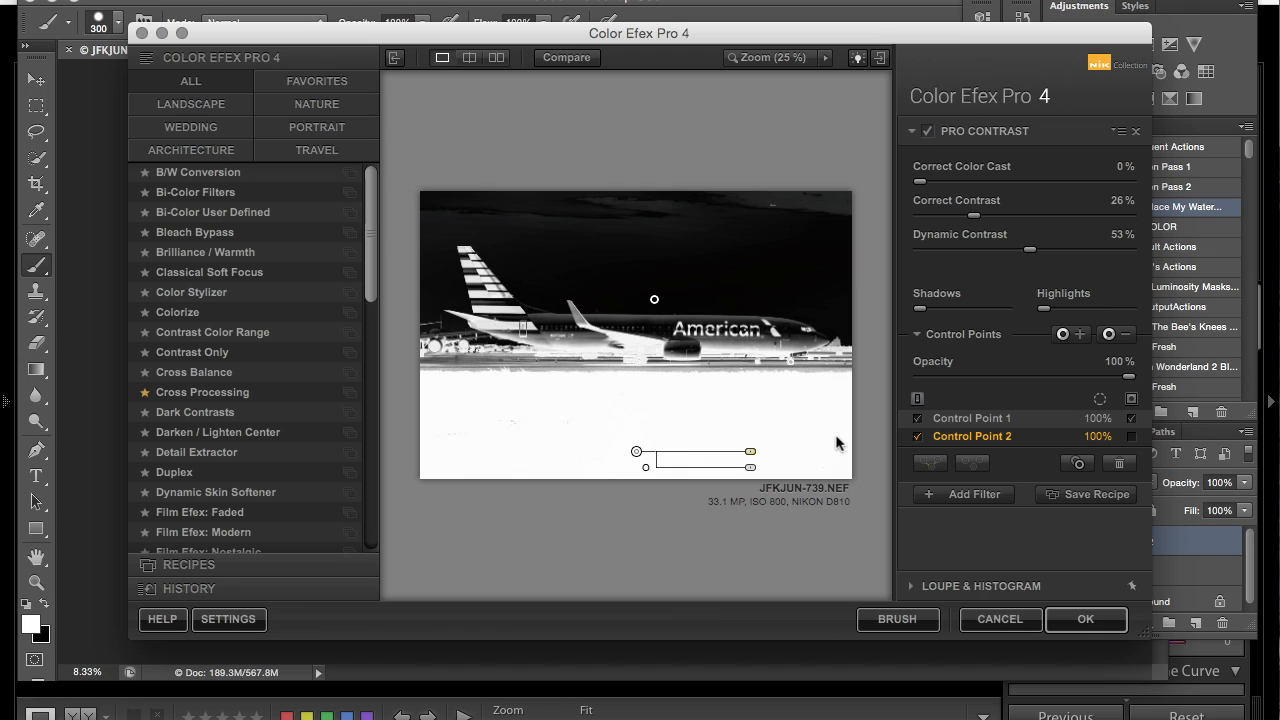
Add positive Pro Contrast control points on the mid-fuselage and below the nose, enlarging both radii to cover the aircraft
click(1063, 334)
click(654, 332)
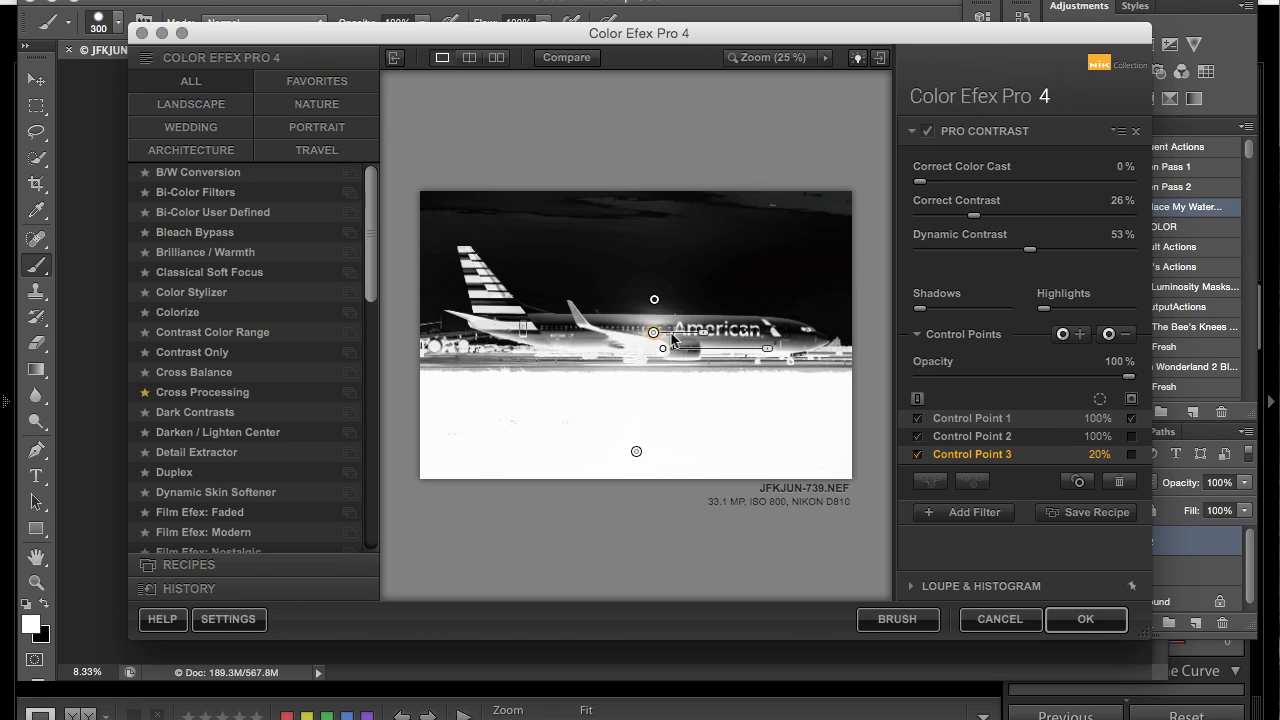
drag(705, 338, 814, 328)
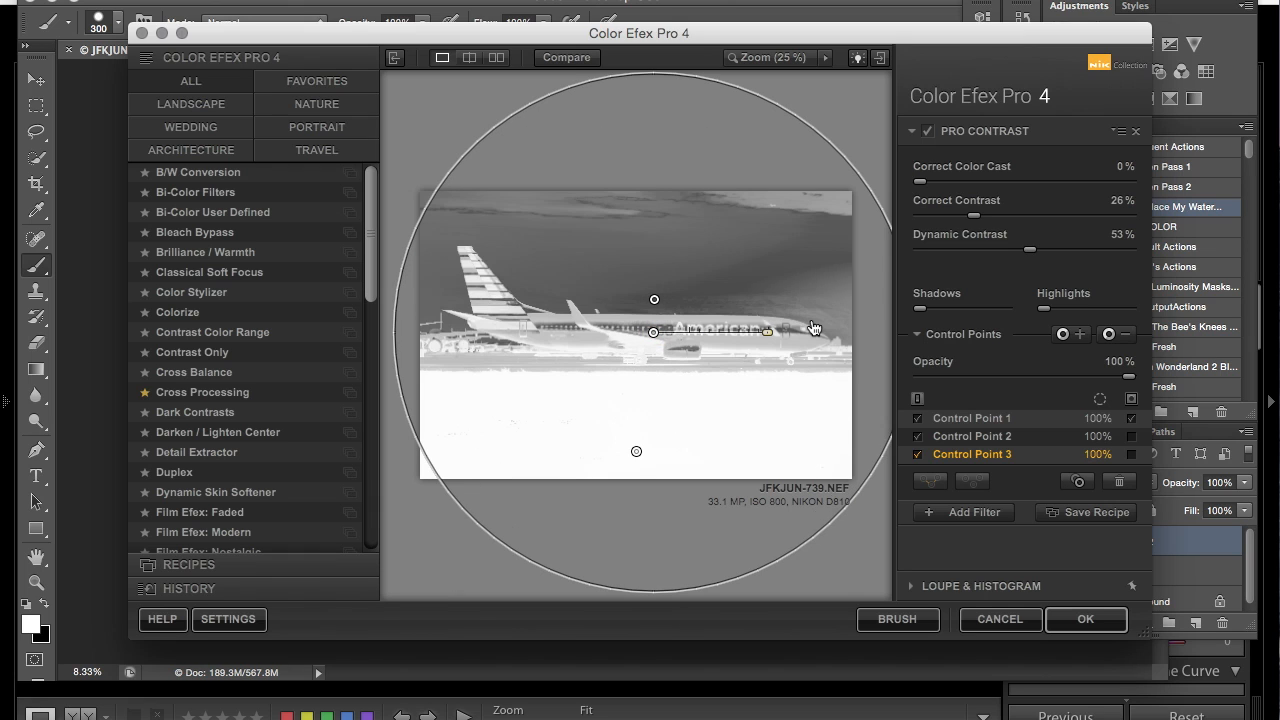
click(1066, 335)
click(786, 348)
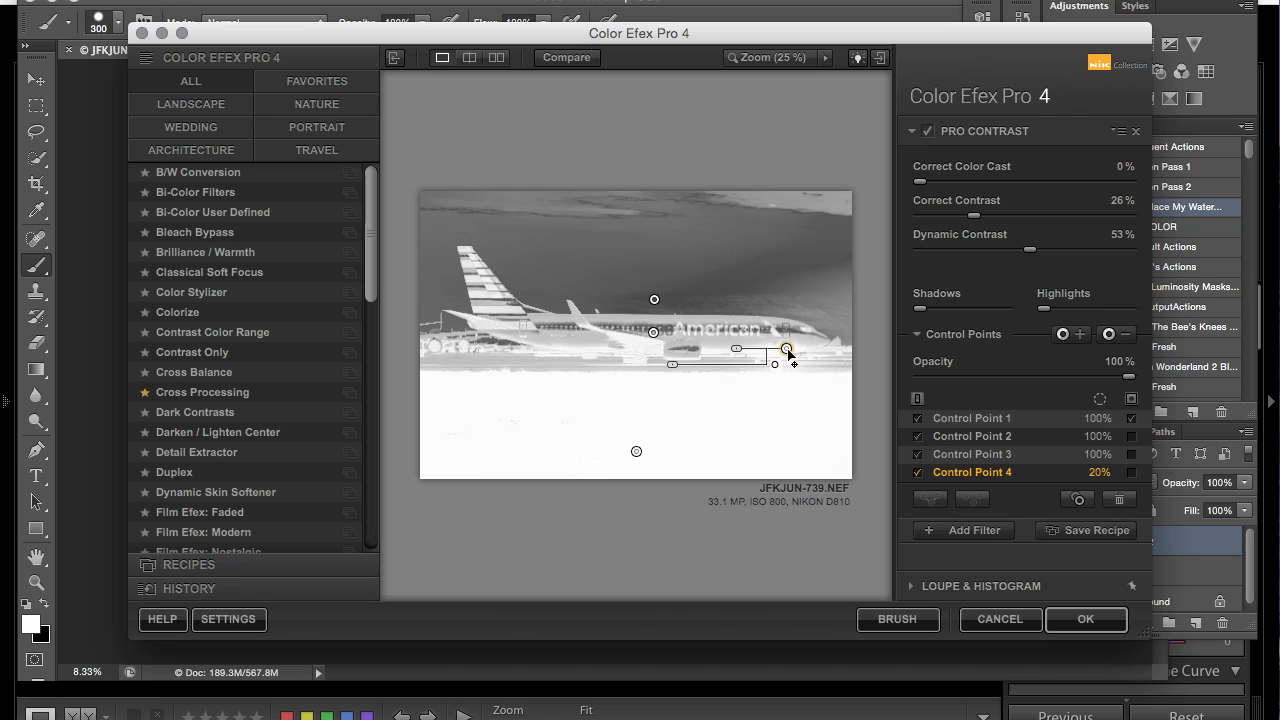
drag(740, 355, 670, 350)
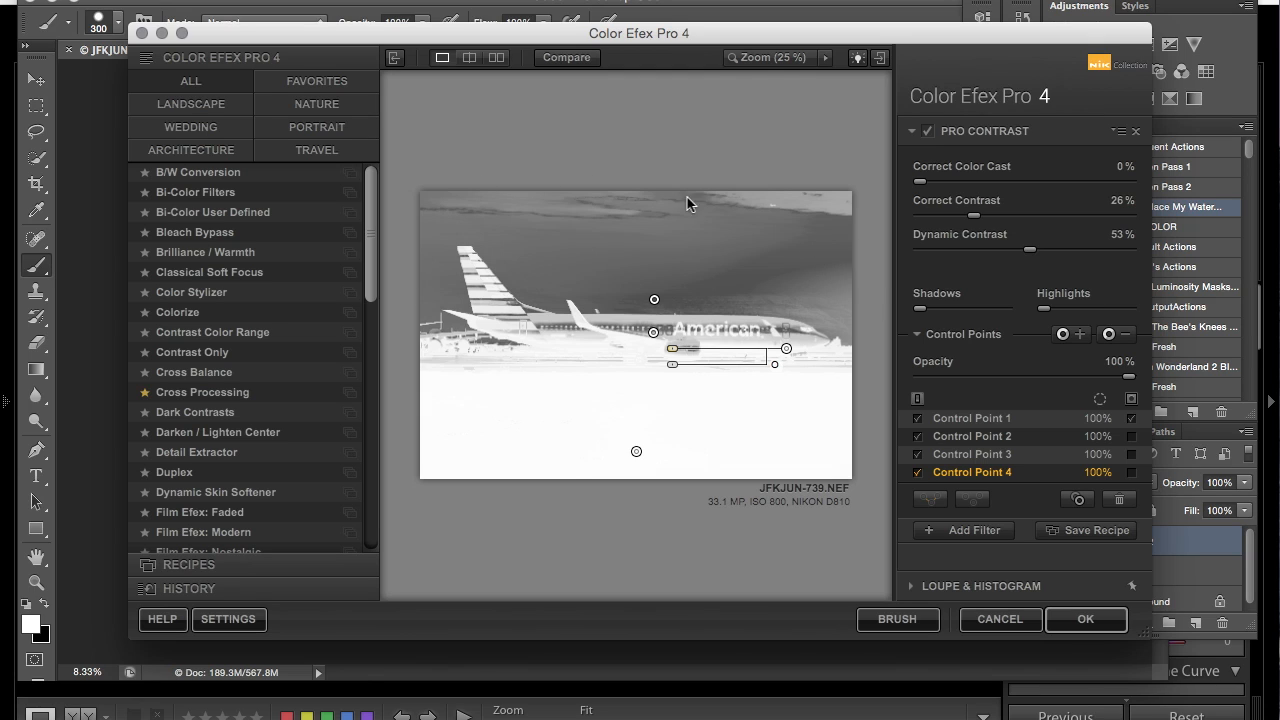
Duplicate the negative sky control point to the sky beside the tail and to the sky above the nose
click(655, 300)
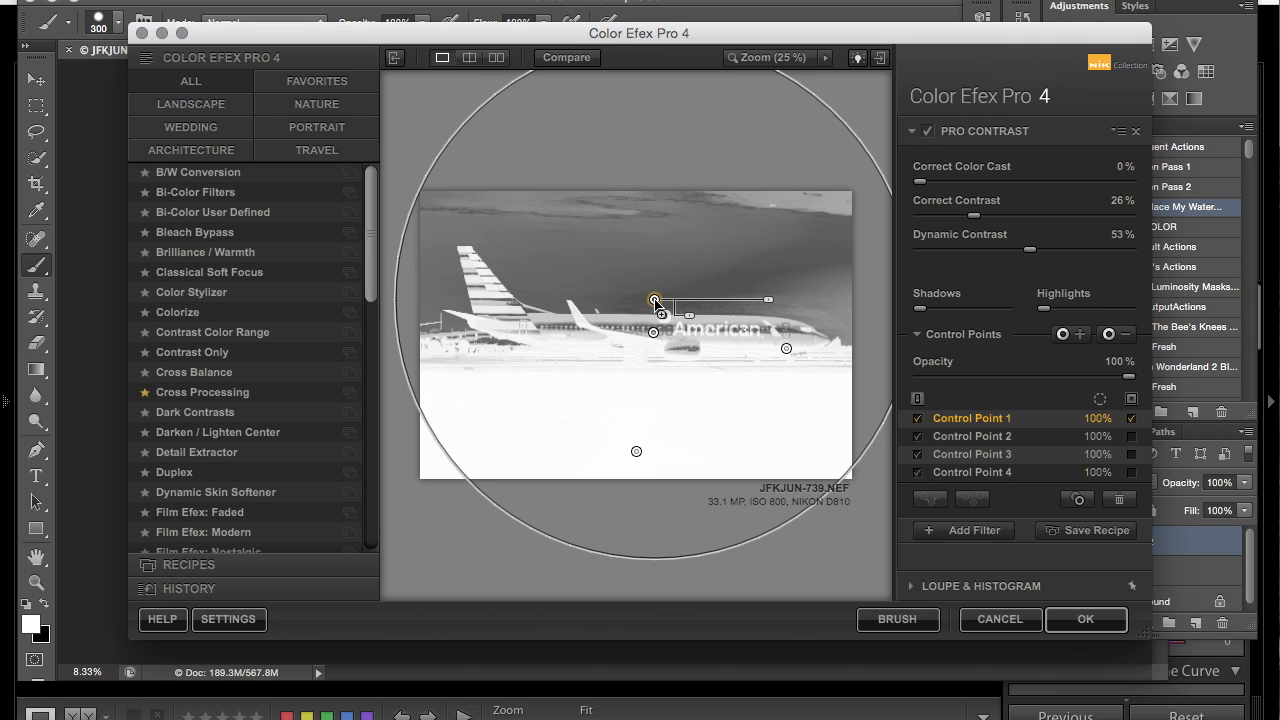
drag(655, 300, 573, 274)
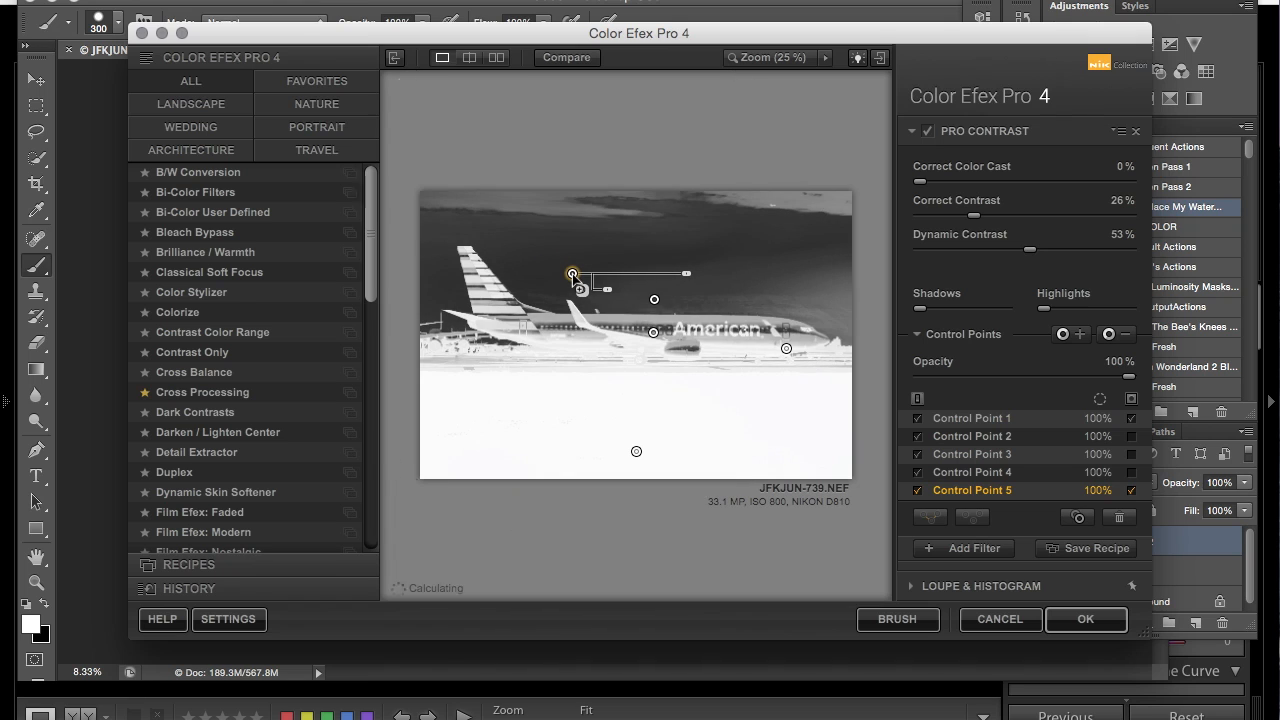
drag(574, 280, 820, 290)
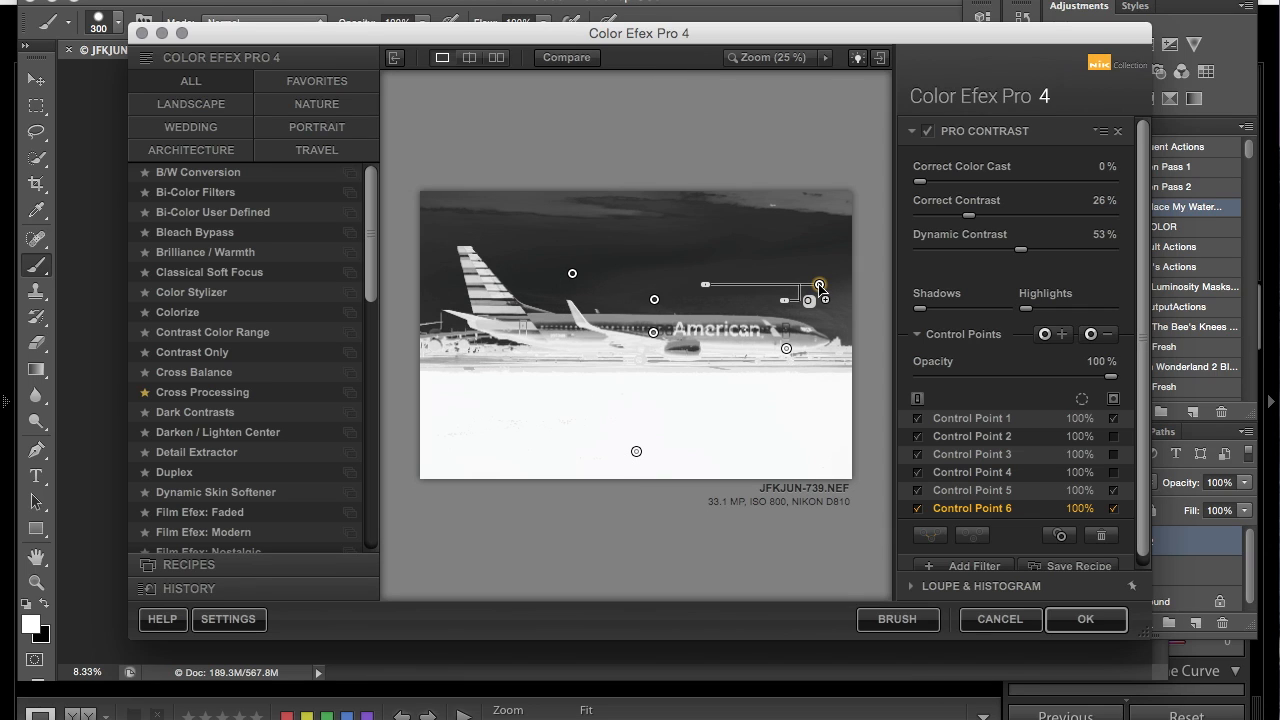
Hide all control point masks and toggle Pro Contrast off and on to compare its effect on the photo
click(1113, 399)
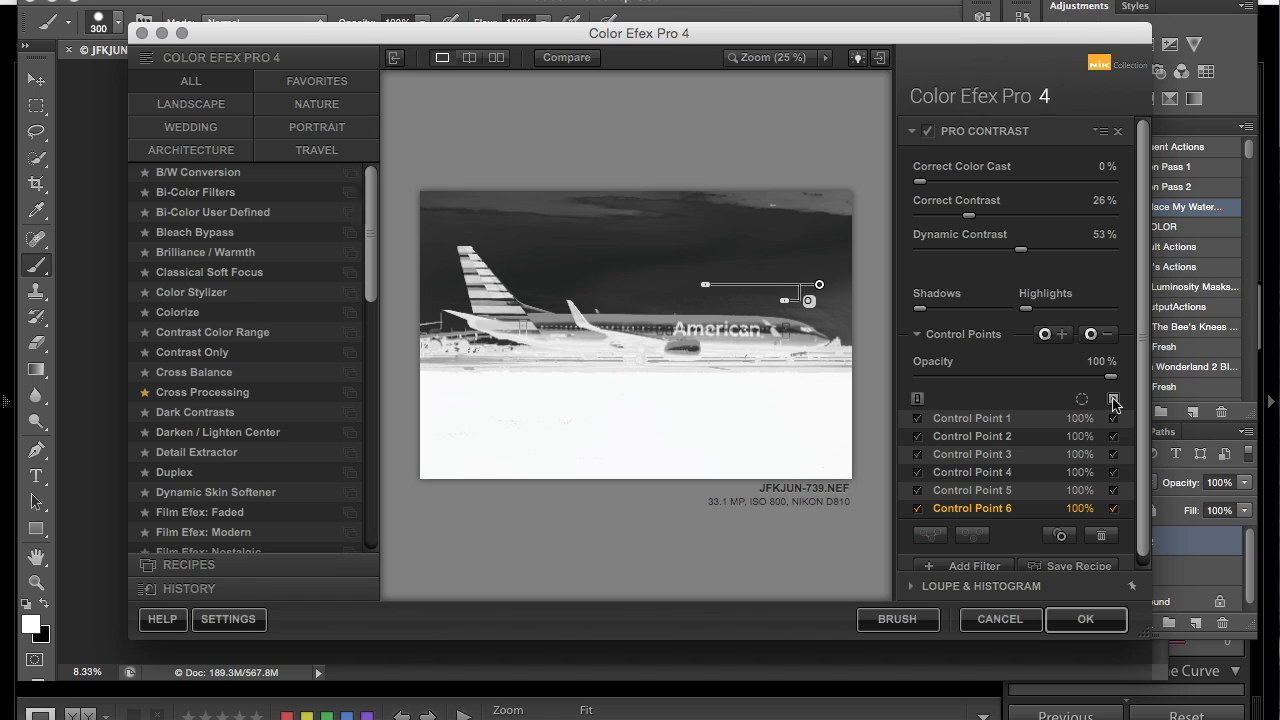
click(1113, 399)
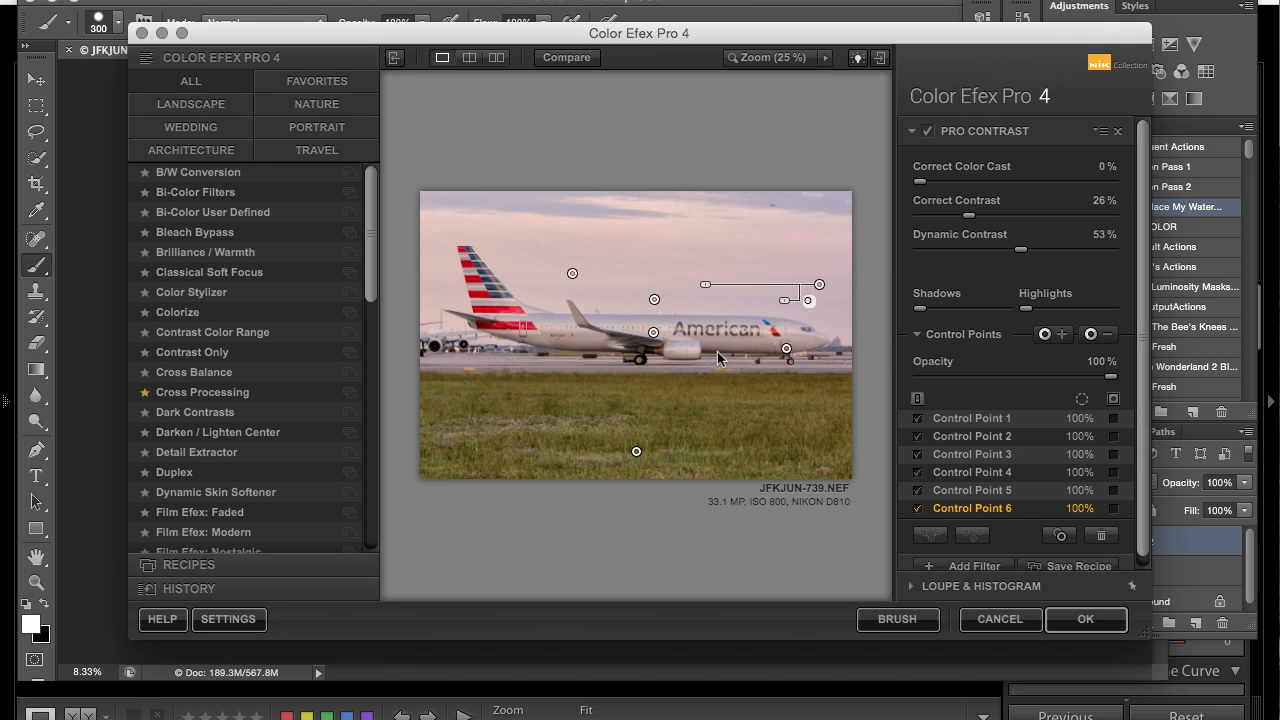
click(928, 131)
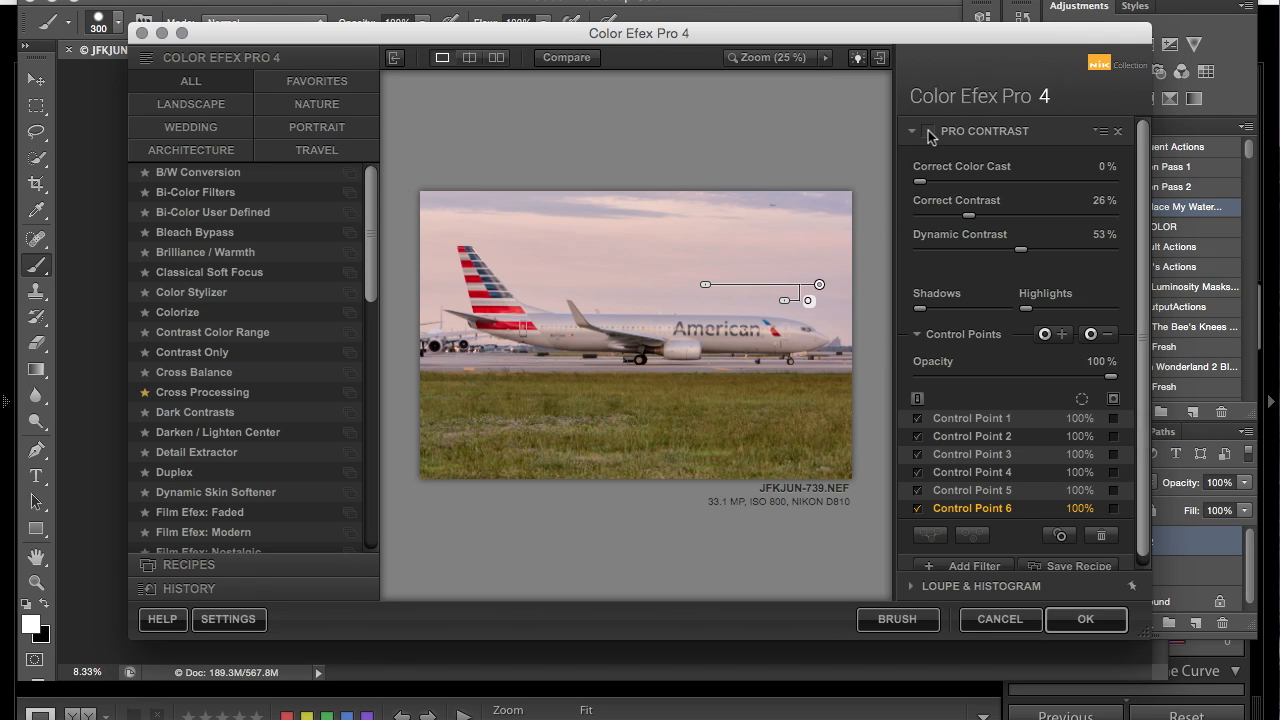
click(928, 131)
click(928, 131)
Add a Bleach Bypass filter with Saturation at 0%, Contrast at 20% and Local Contrast at 31%
click(913, 335)
click(969, 364)
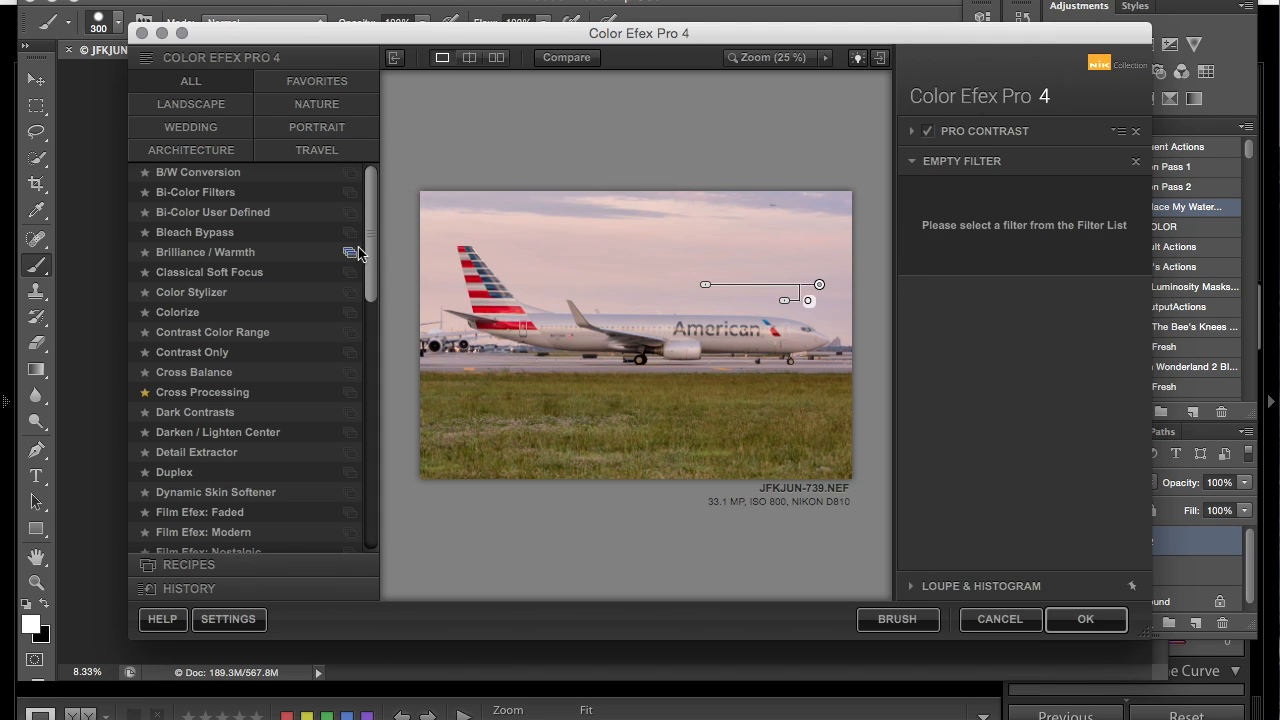
click(192, 232)
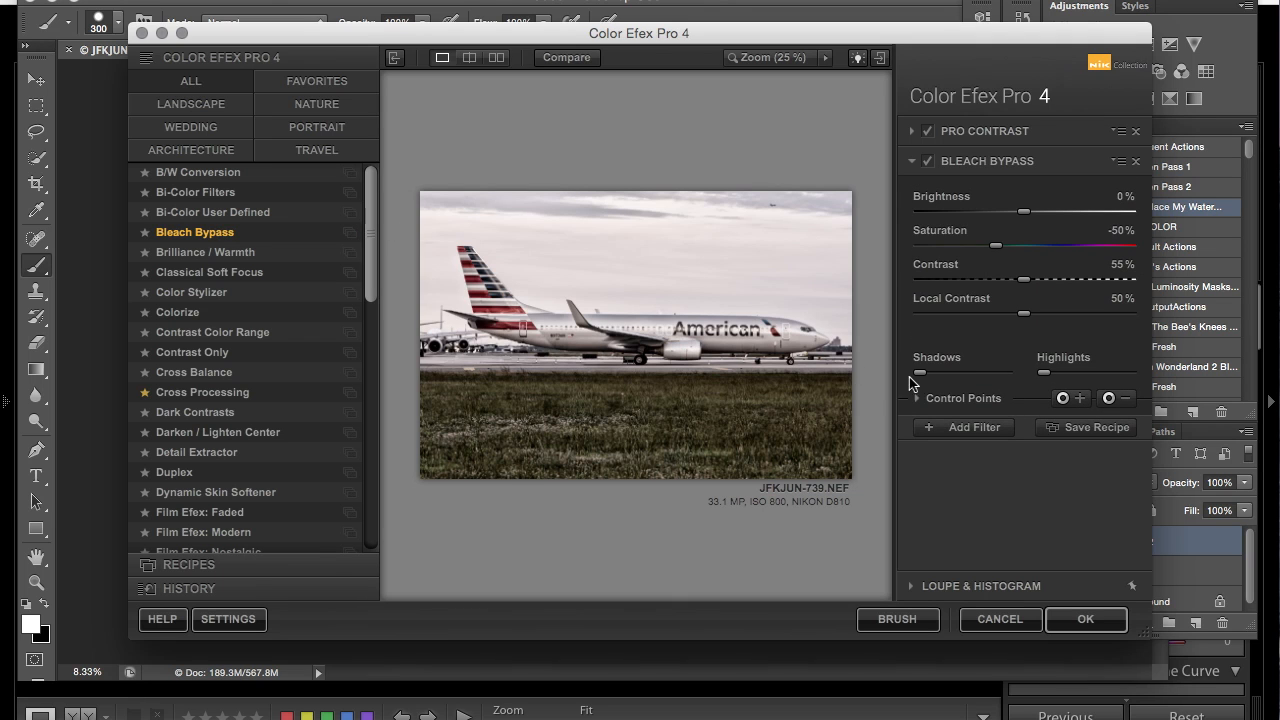
click(1097, 246)
drag(1097, 248, 1091, 248)
drag(1030, 288, 917, 288)
click(920, 316)
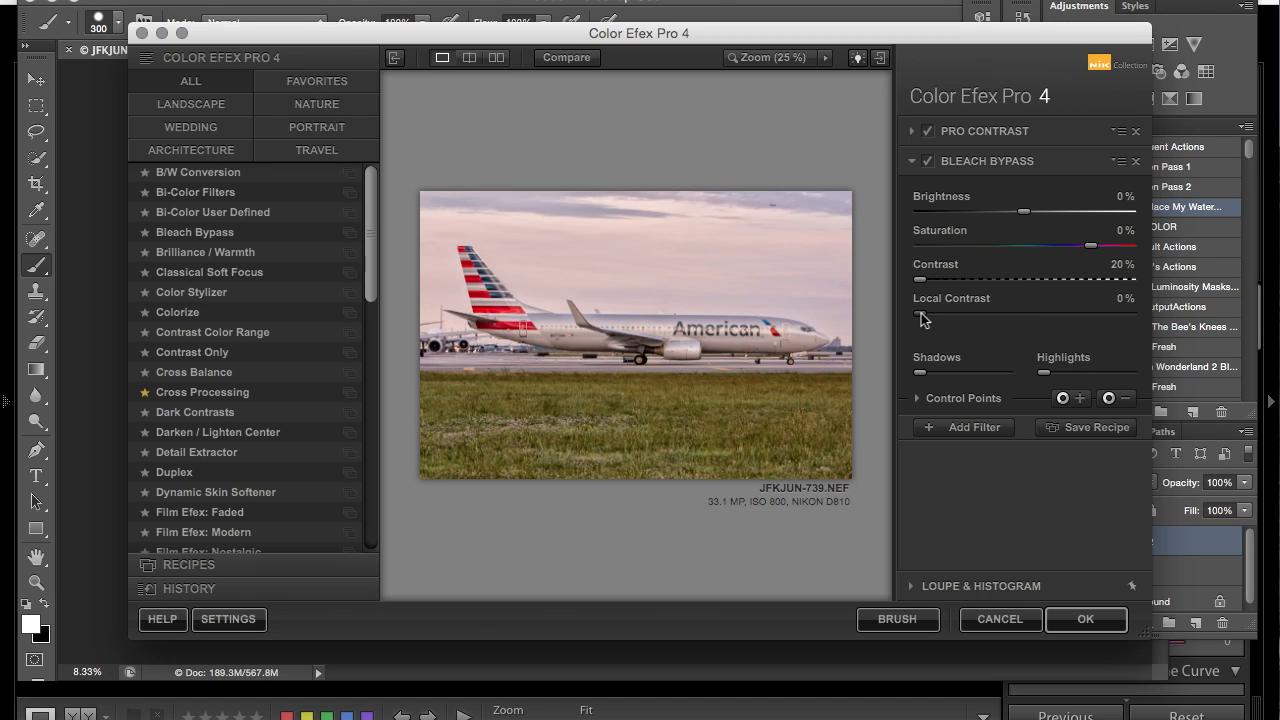
drag(920, 318, 958, 325)
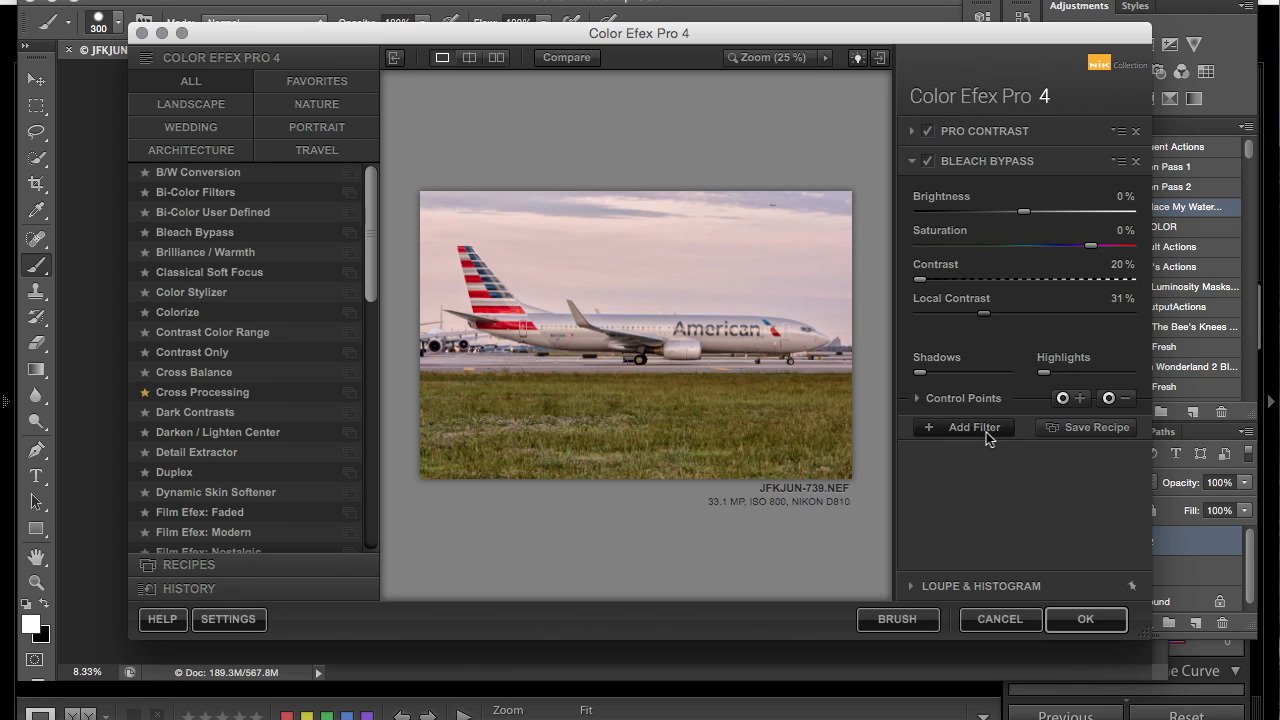
Place a negative Bleach Bypass control point in the sky above the fuselage, enlarge its radius, and display its mask
click(1104, 399)
click(655, 299)
drag(700, 299, 826, 305)
click(918, 398)
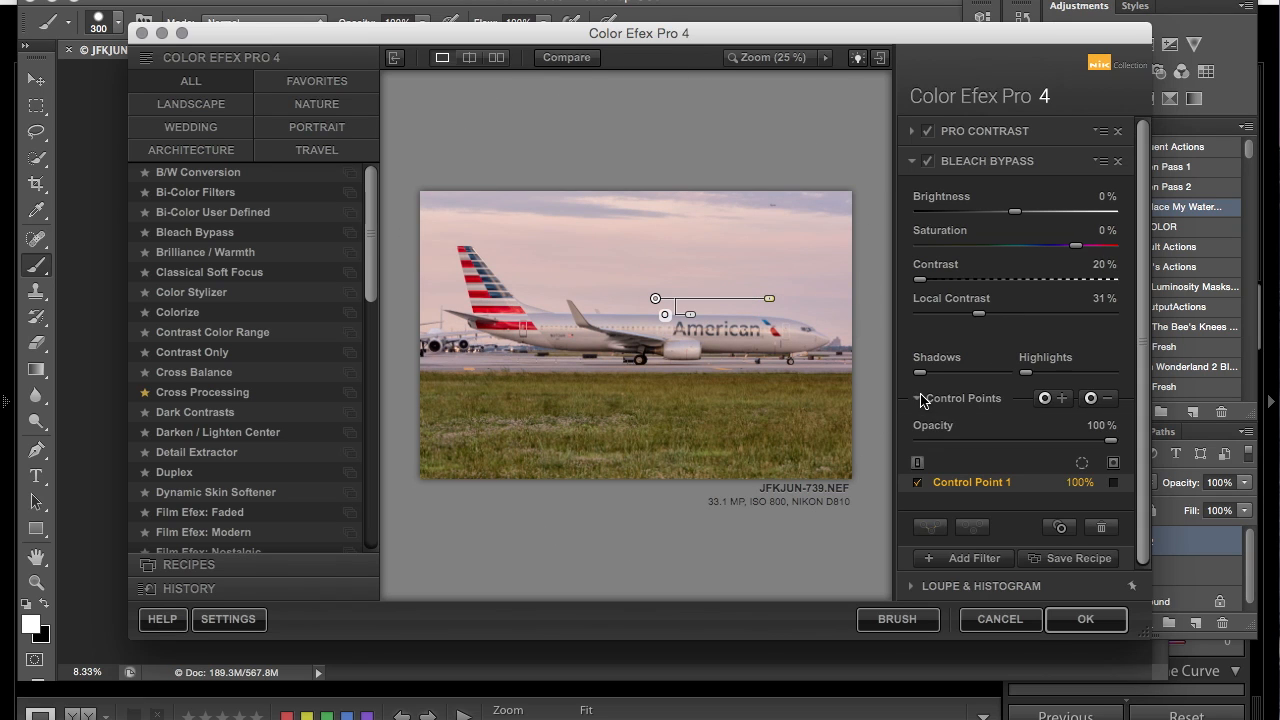
click(1114, 463)
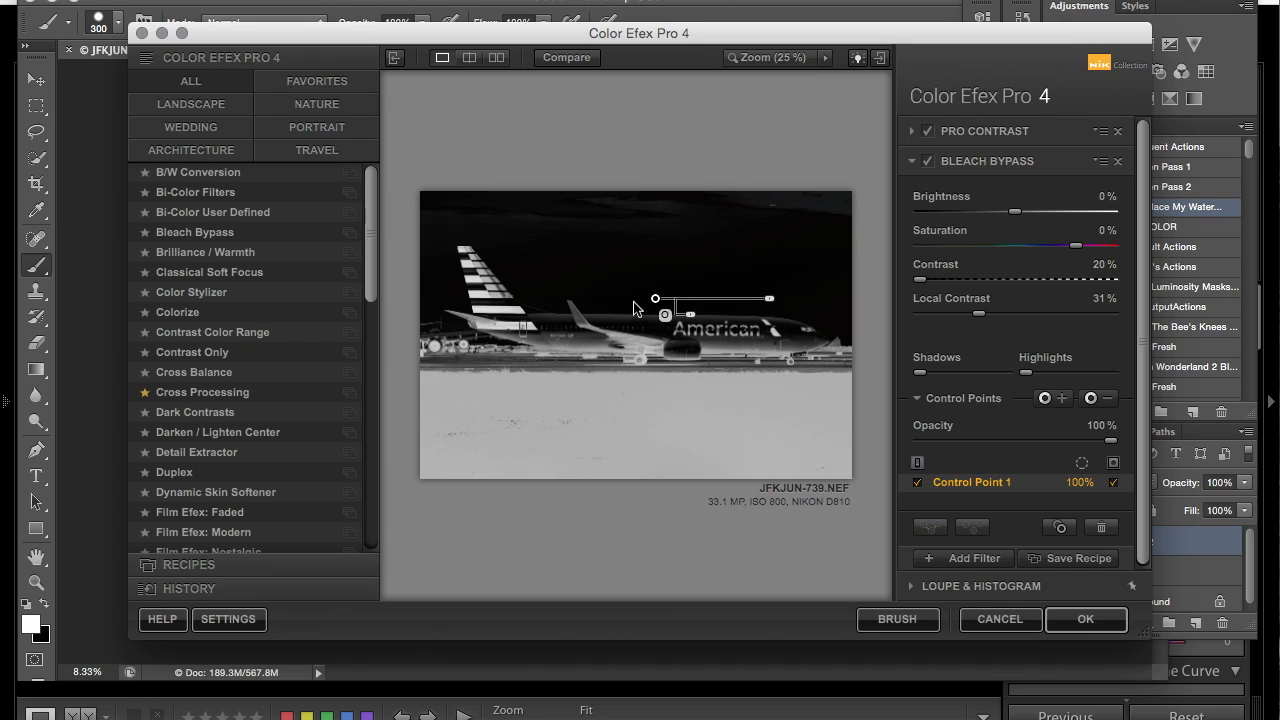
Add positive Bleach Bypass control points on the grass and the mid-fuselage, enlarging both radii
click(1044, 398)
click(622, 439)
drag(655, 455, 851, 440)
click(1044, 398)
click(651, 328)
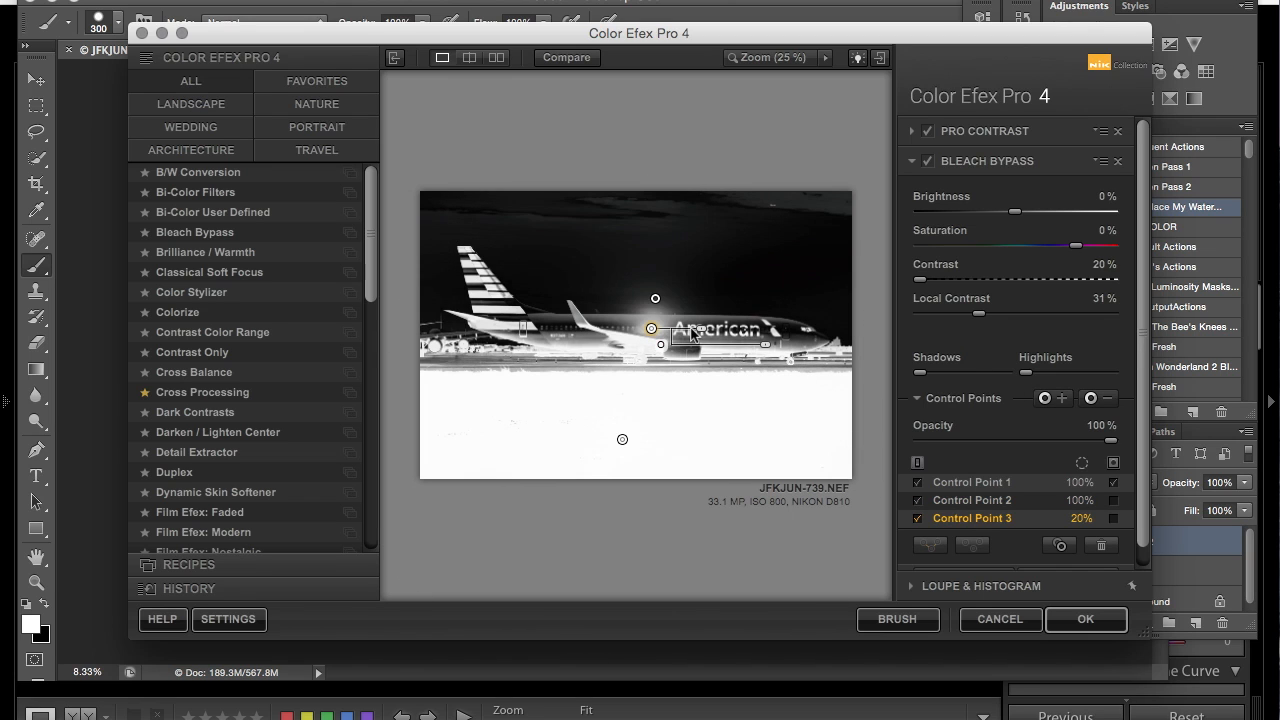
drag(695, 332, 897, 335)
Duplicate the negative Bleach Bypass control point to four more spots spread across the sky
click(655, 300)
drag(655, 299, 550, 202)
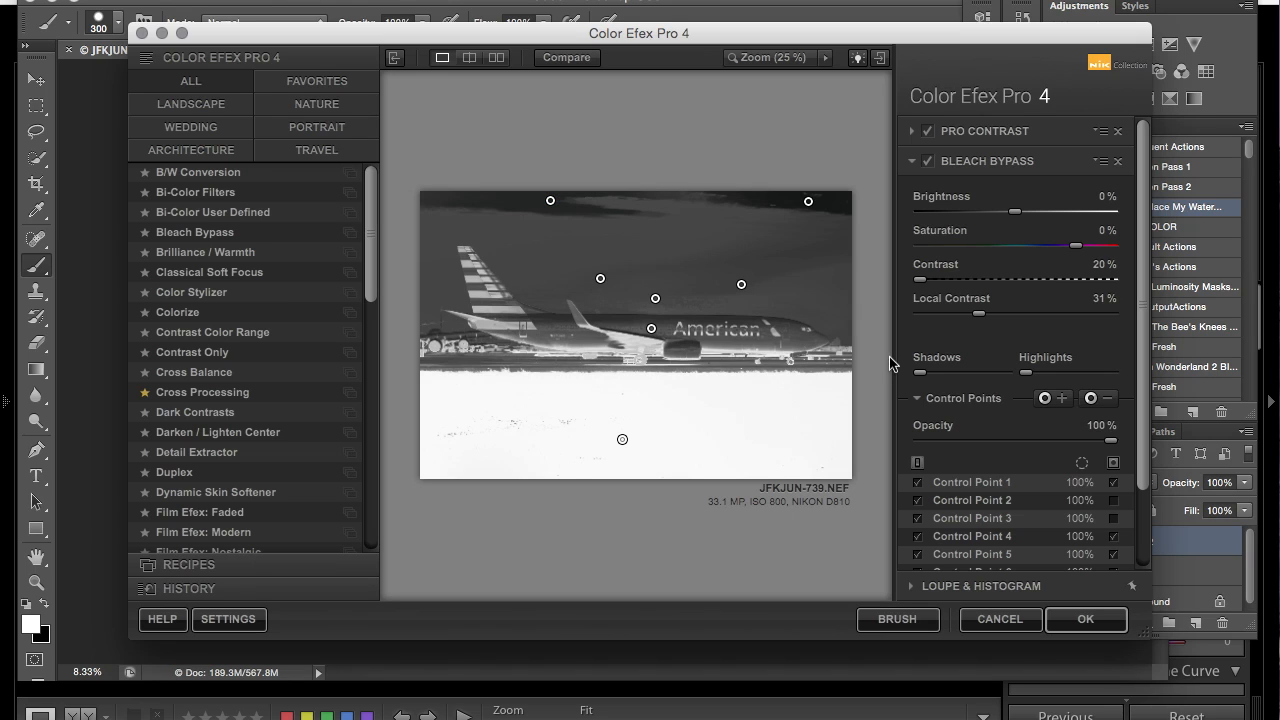
Add another positive control point on the fuselage beside the American lettering, enlarge its radius, and hide all masks
click(1066, 400)
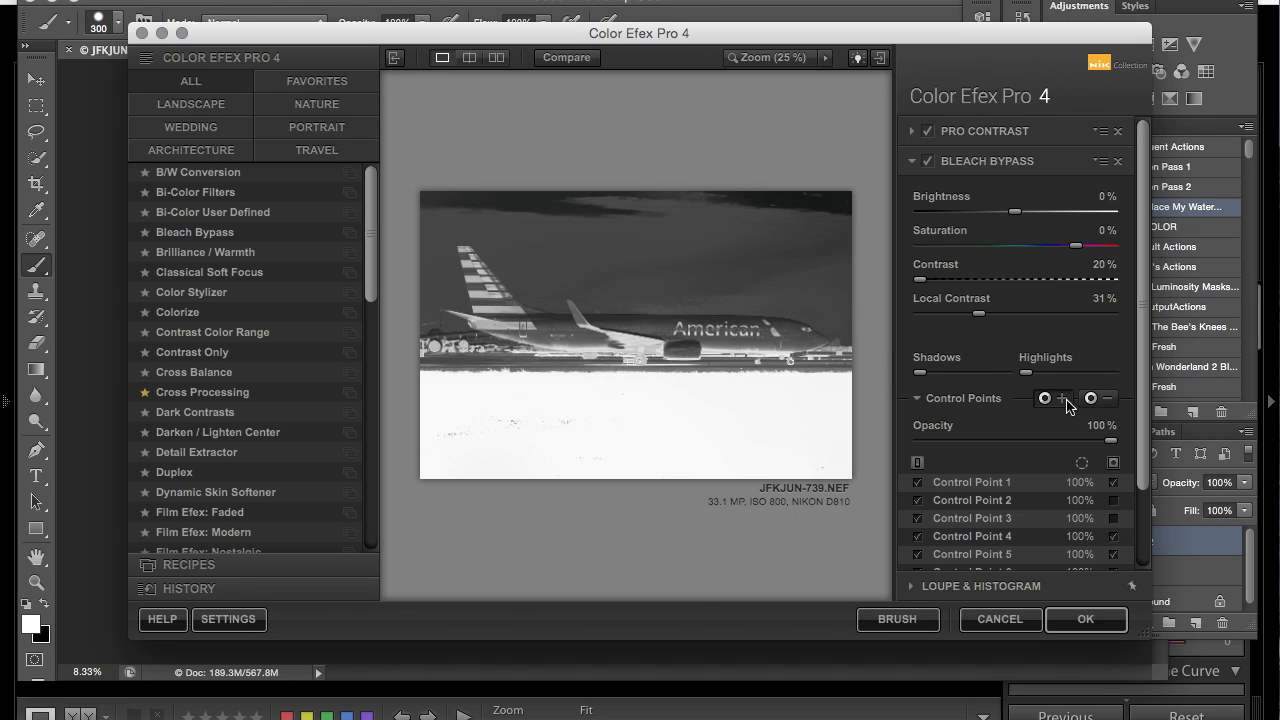
click(668, 333)
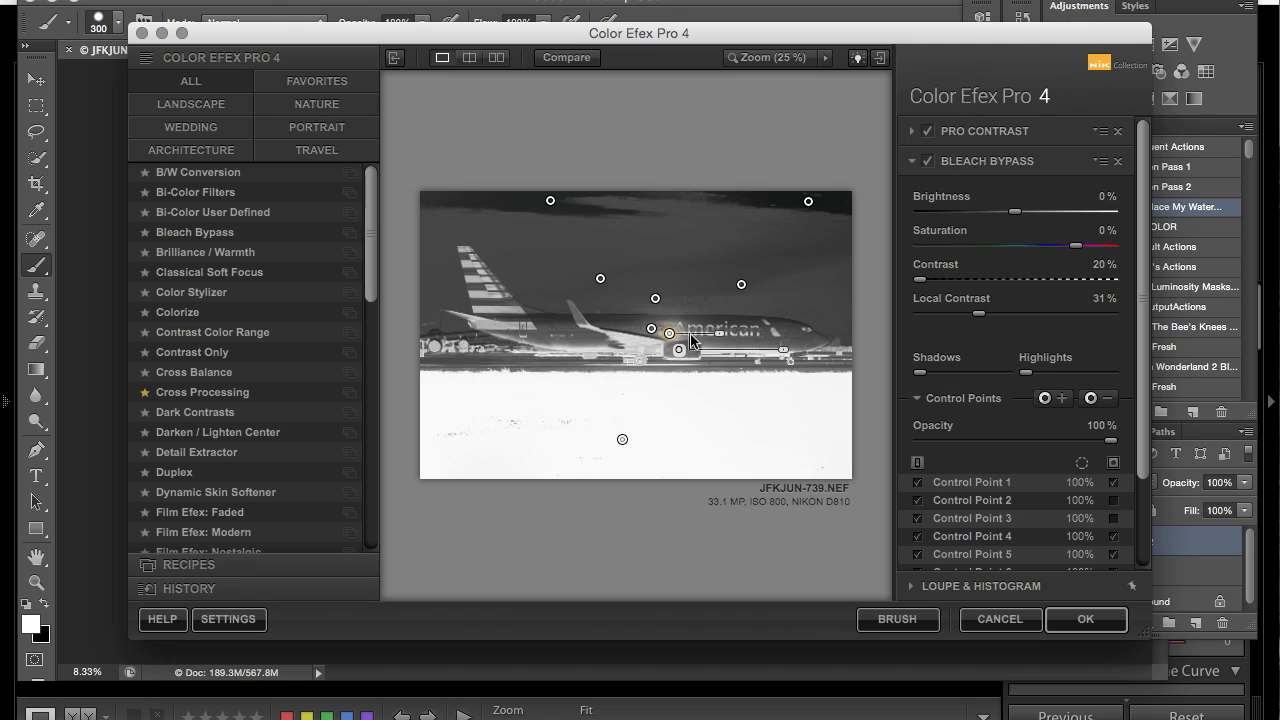
drag(721, 340, 808, 334)
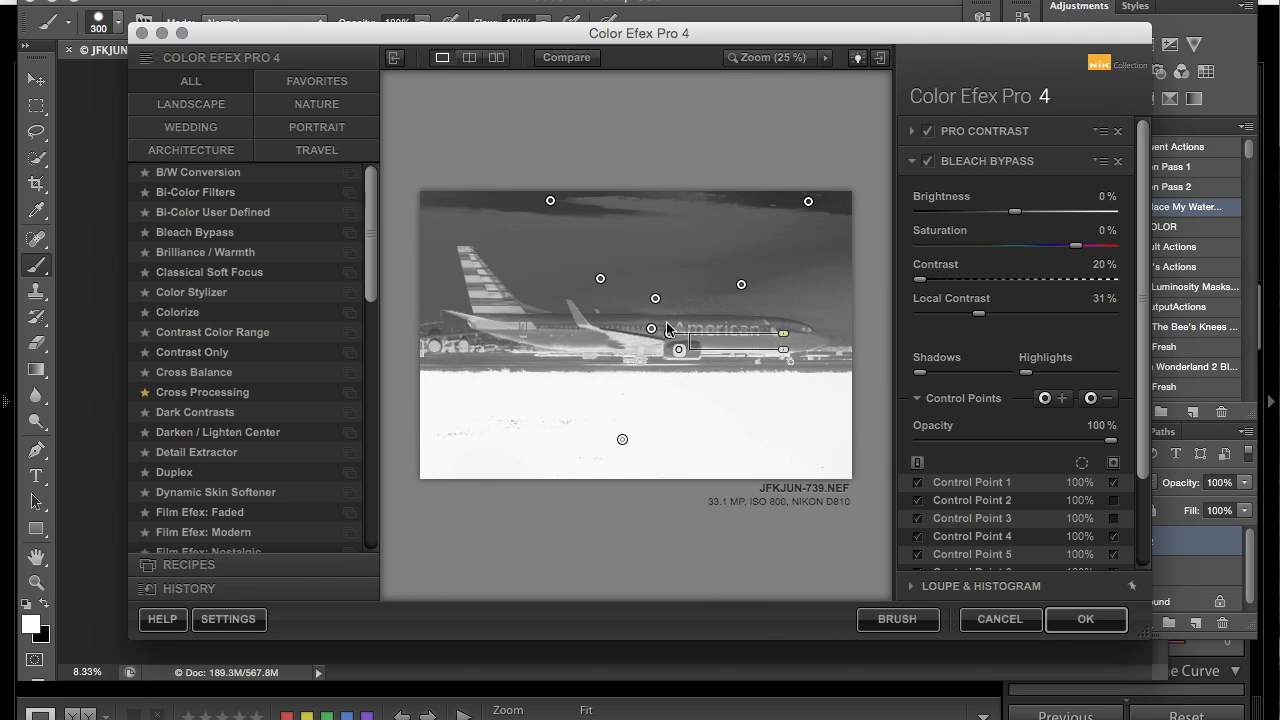
click(1113, 463)
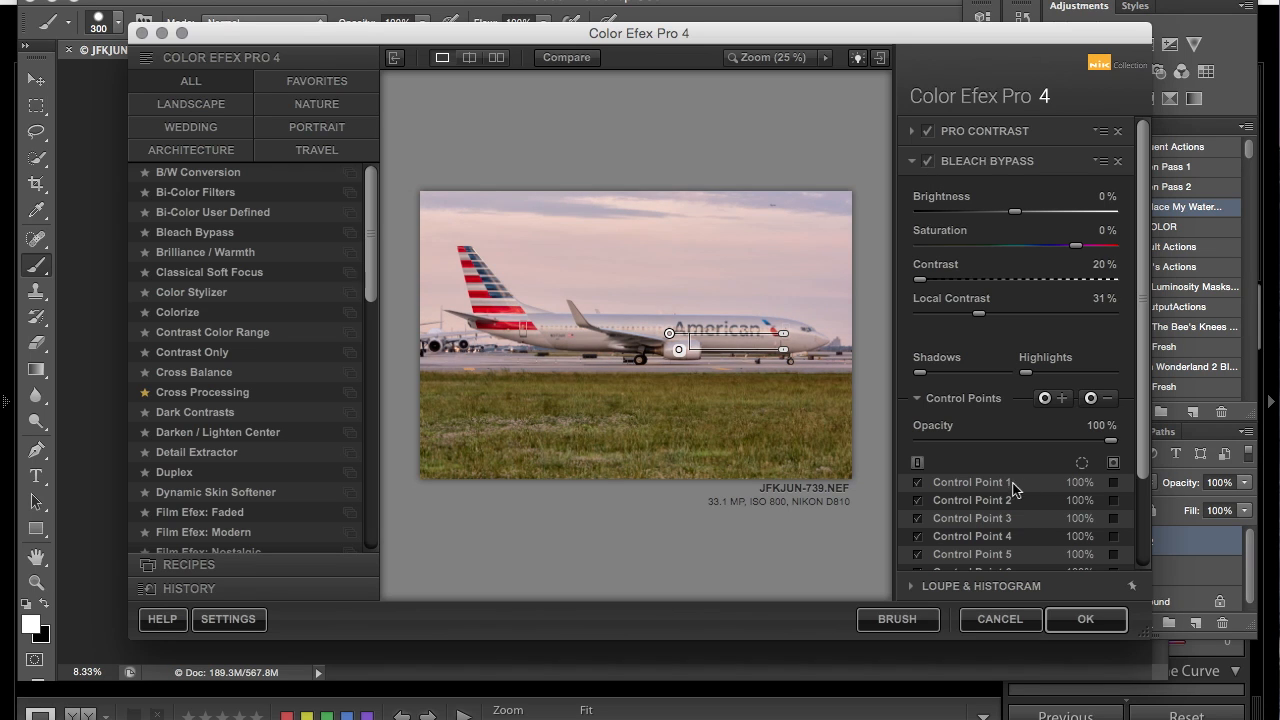
Add a Brilliance / Warmth filter and slightly raise its Perceptual Saturation and Warmth
scroll(1140, 517, down, 3)
click(972, 556)
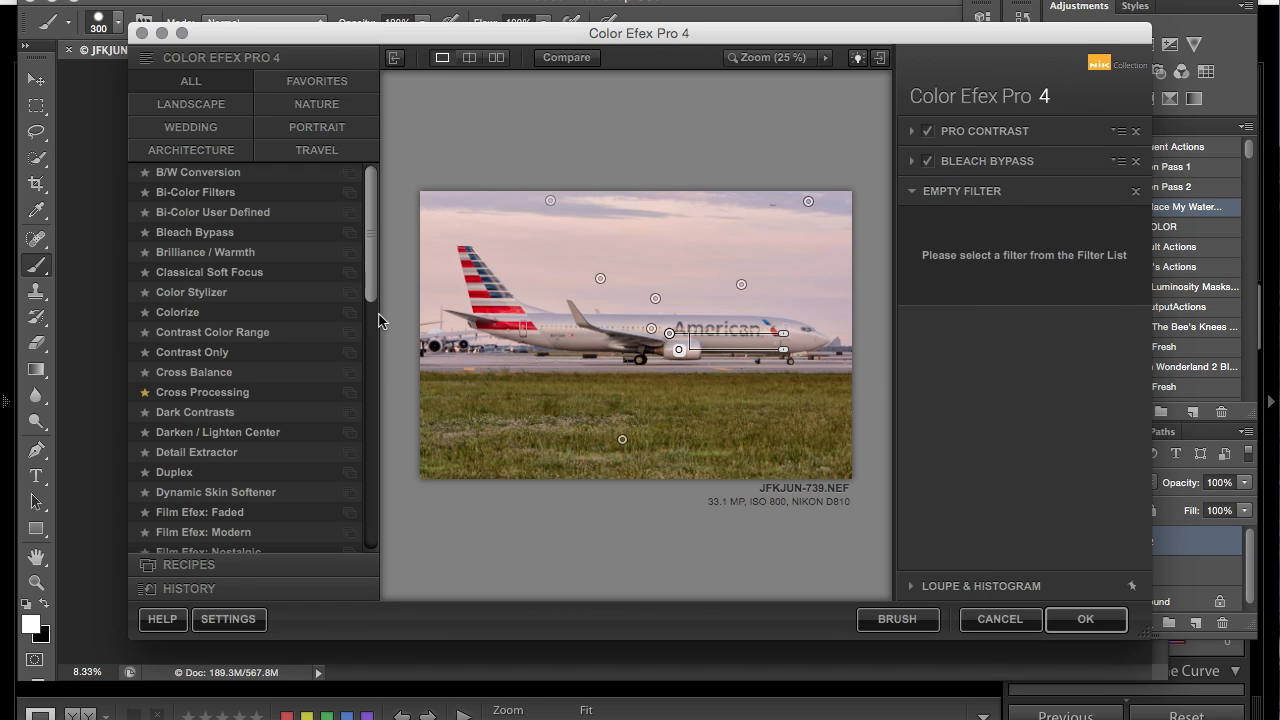
click(200, 252)
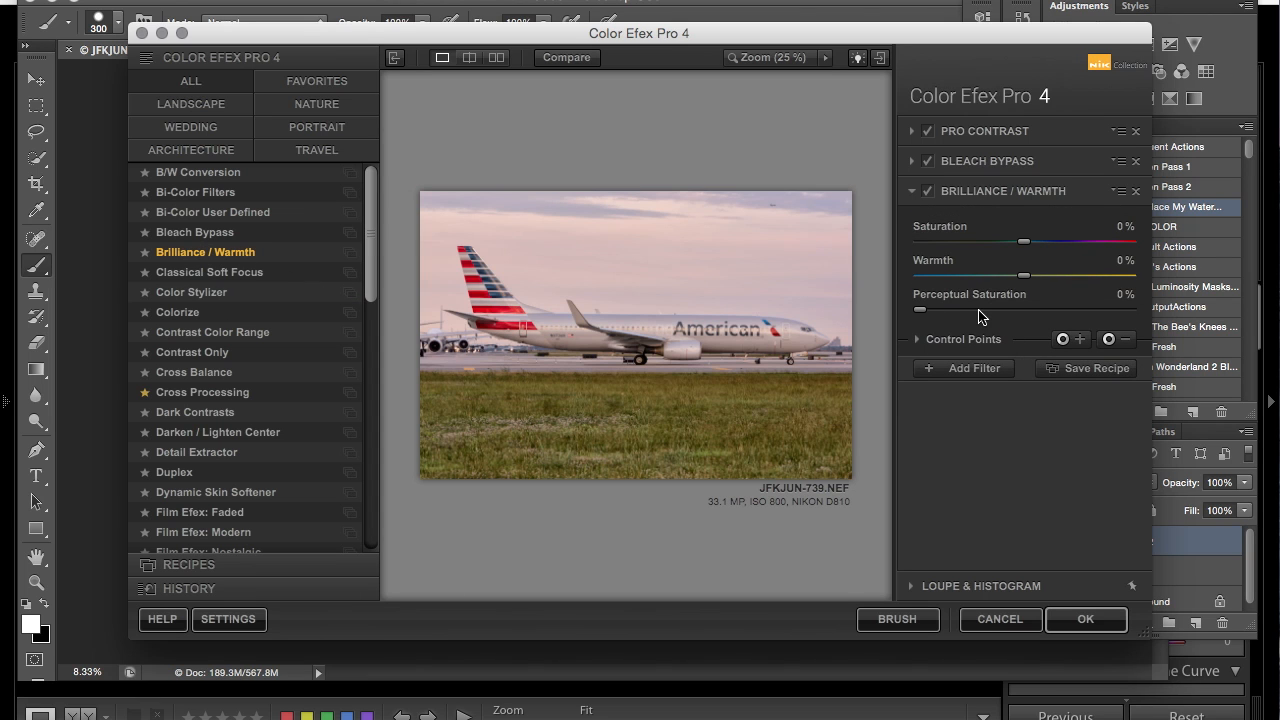
click(946, 311)
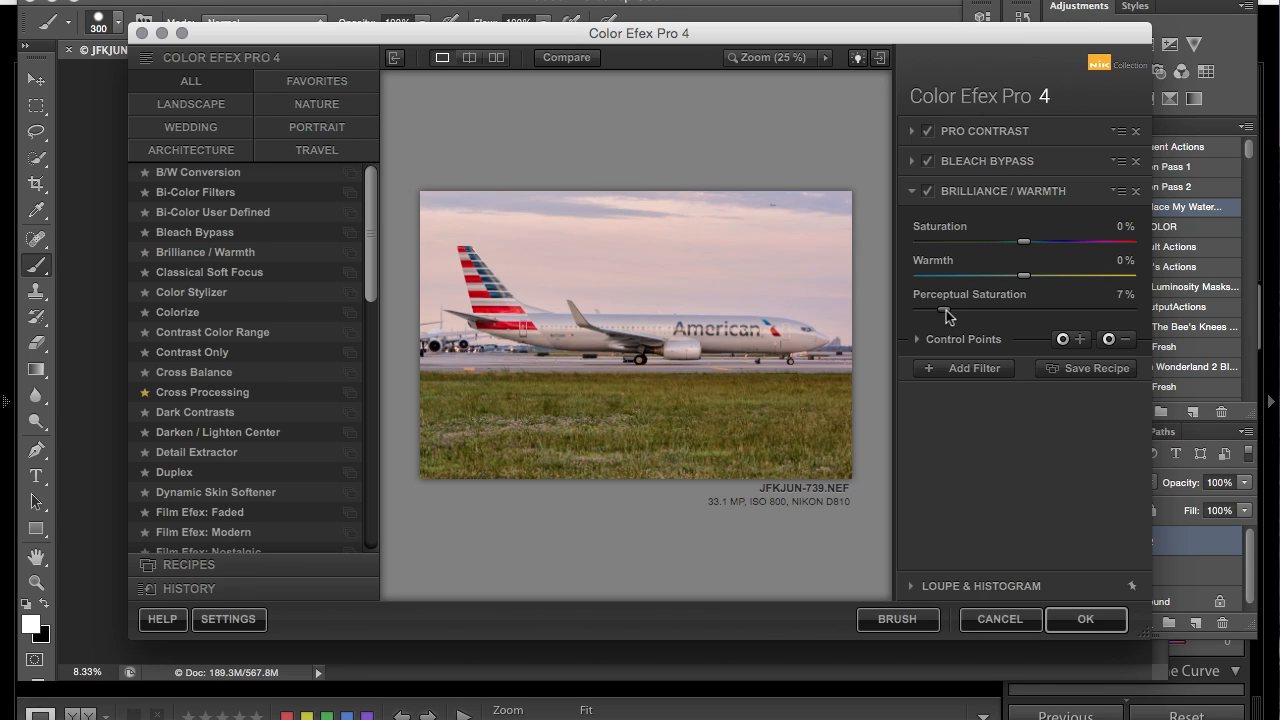
click(955, 310)
drag(1031, 279, 1045, 279)
Add a Foliage filter to the recipe and set its method to 3
click(966, 368)
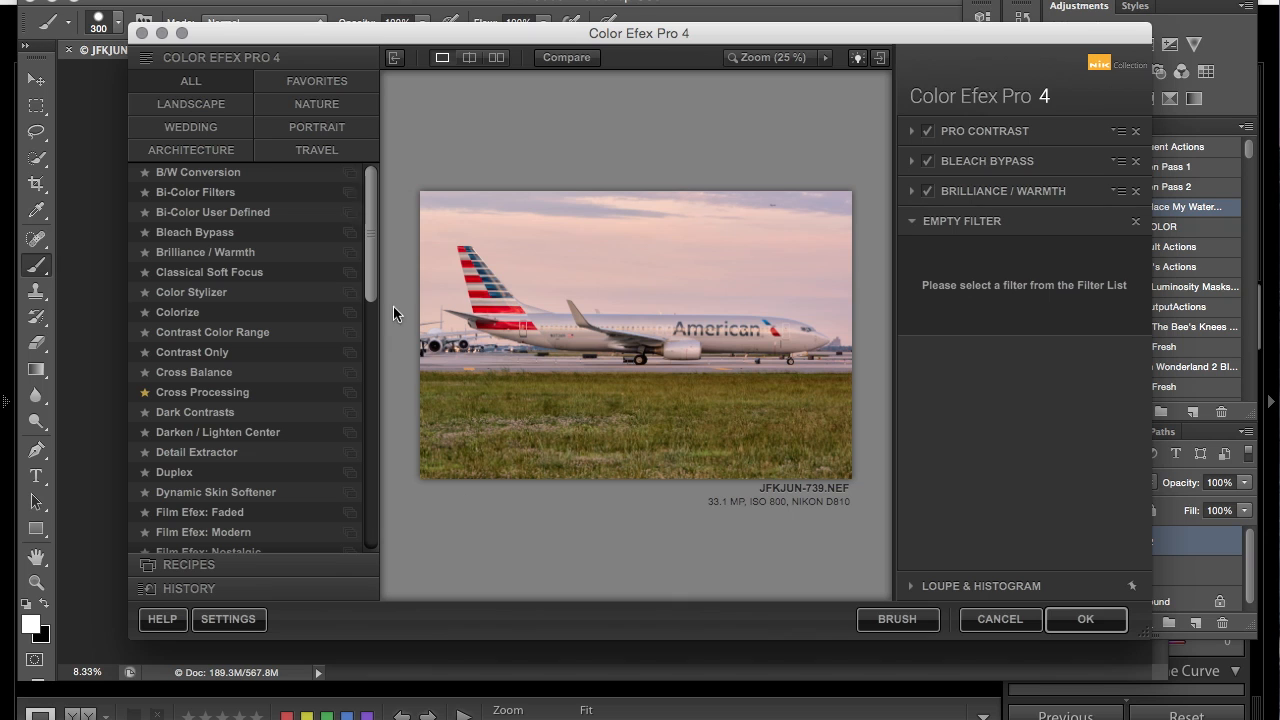
scroll(369, 296, down, 5)
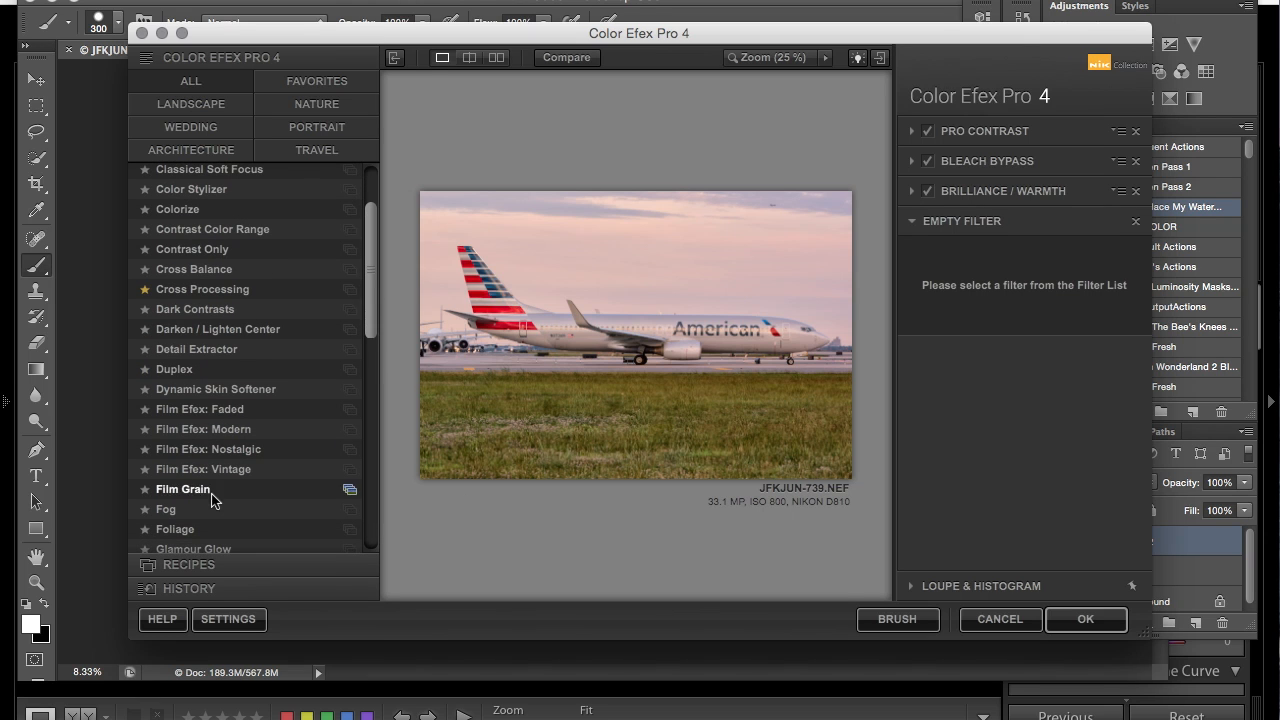
click(176, 530)
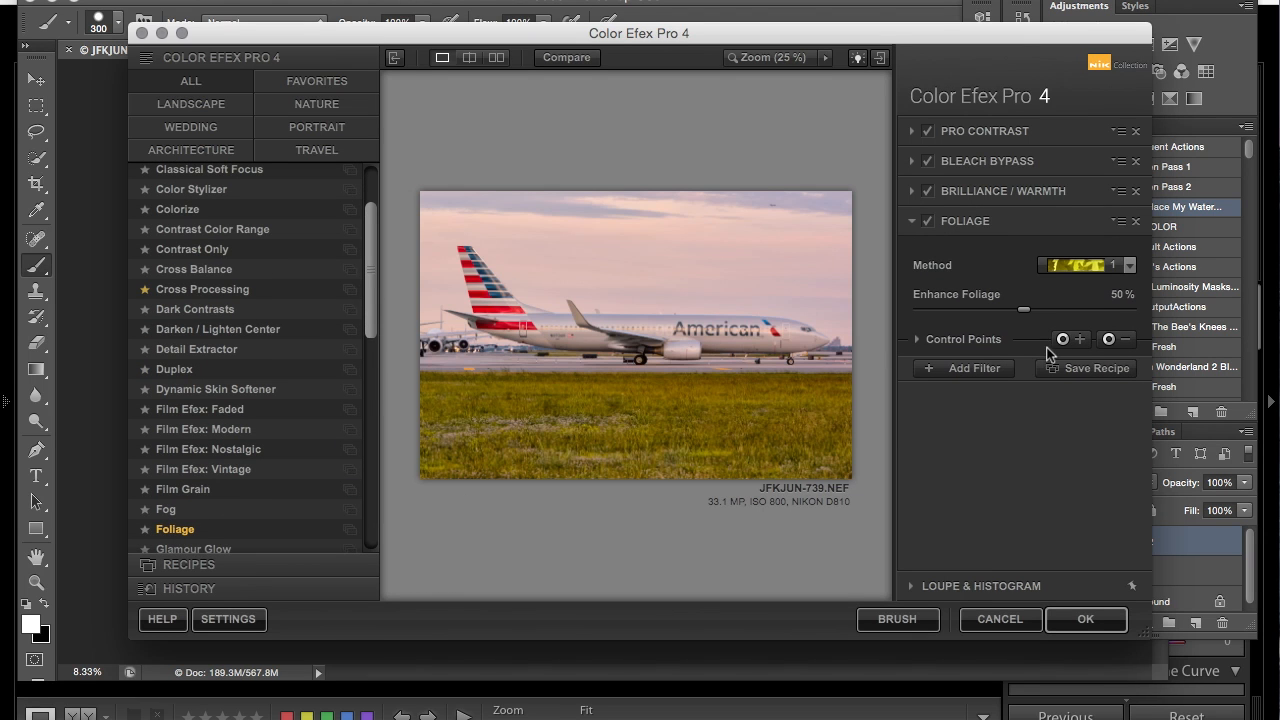
click(1128, 265)
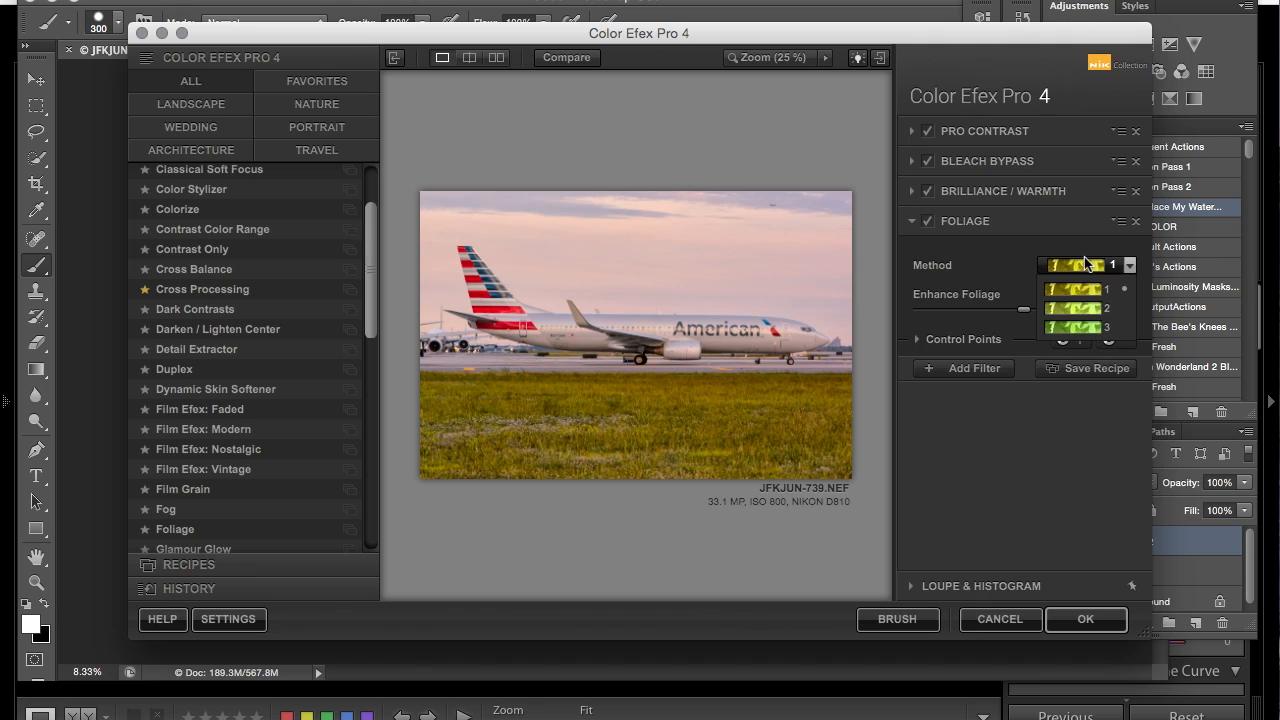
click(1085, 328)
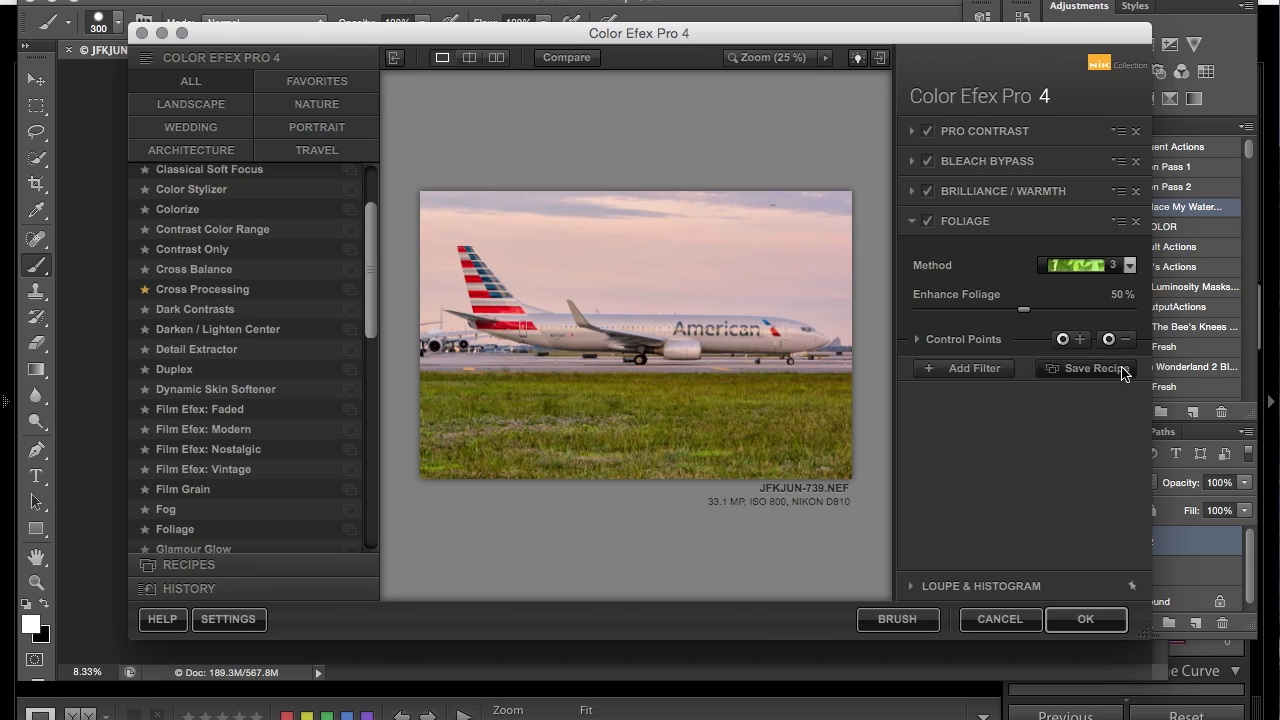
Place a positive Foliage control point on the grass, enlarge its radius across the foreground, and display its mask
click(965, 341)
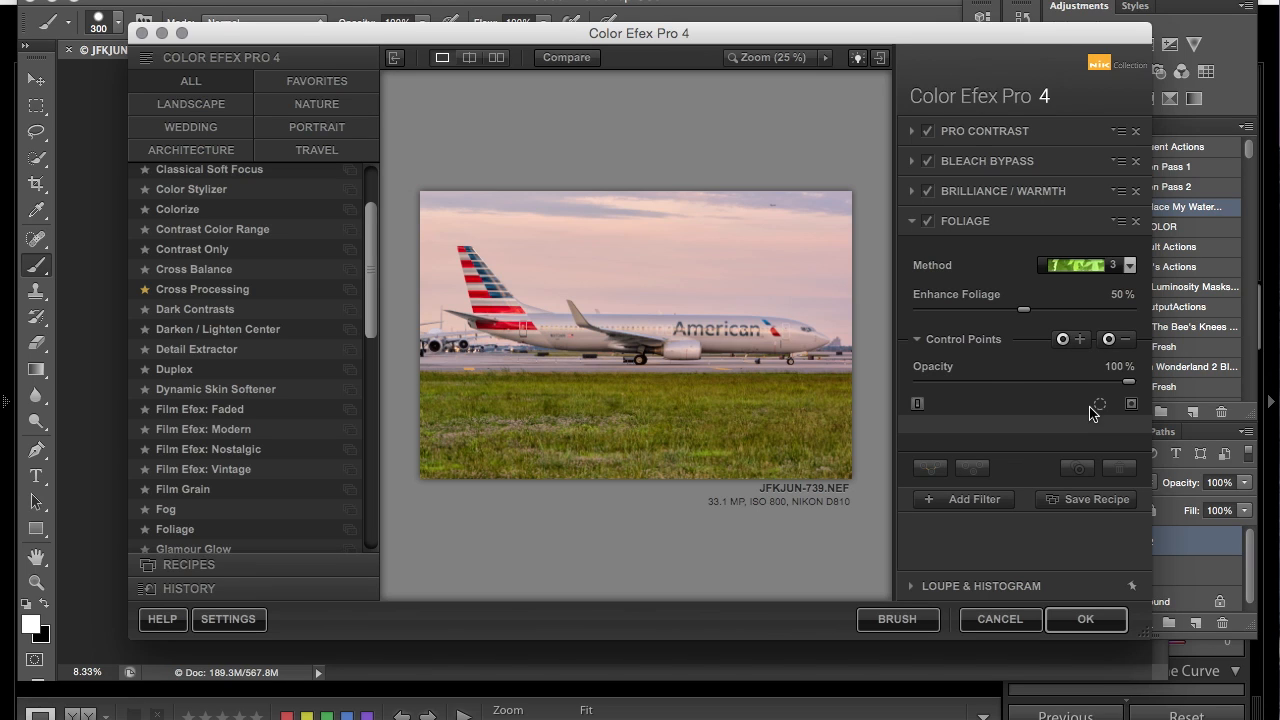
click(1079, 339)
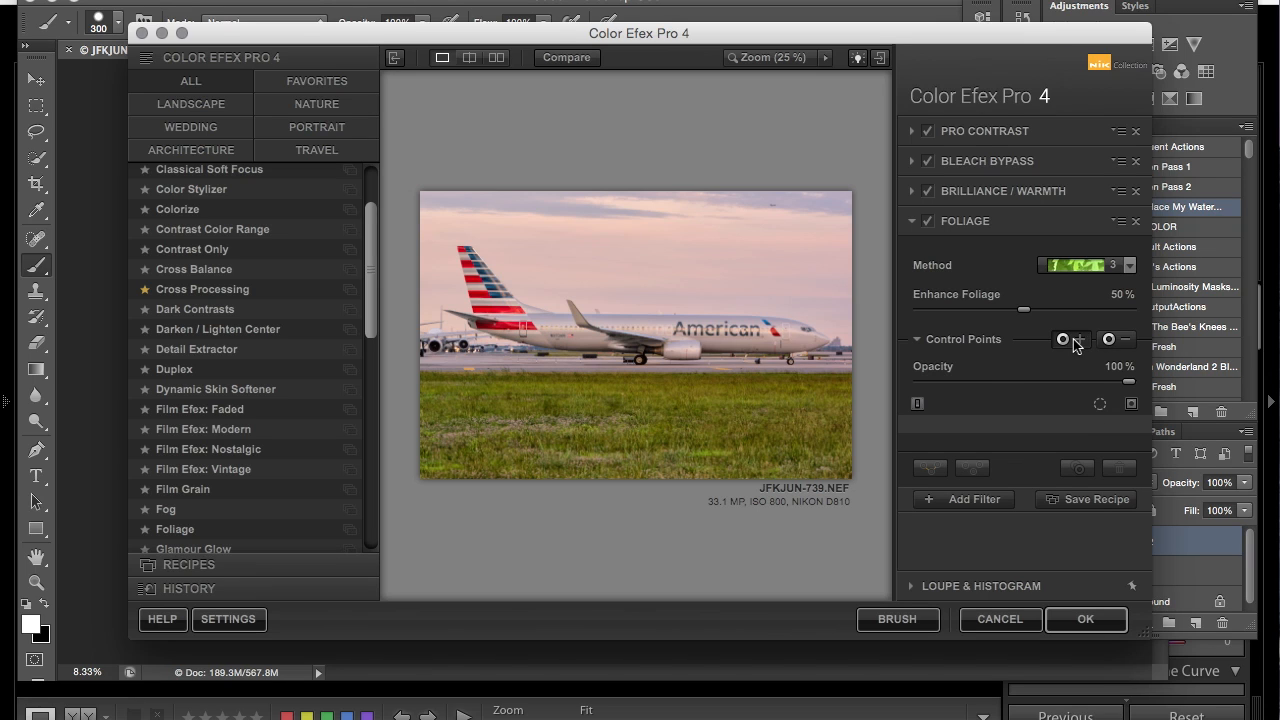
click(651, 441)
drag(701, 441, 826, 436)
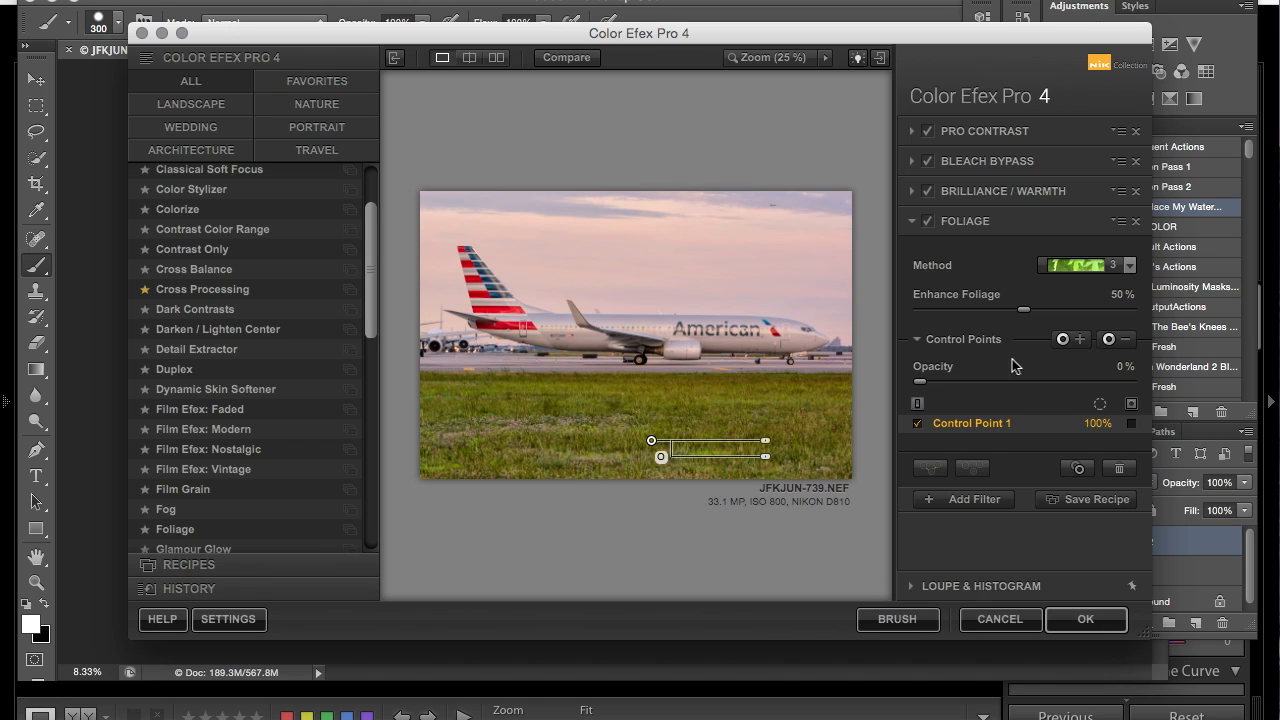
click(1131, 404)
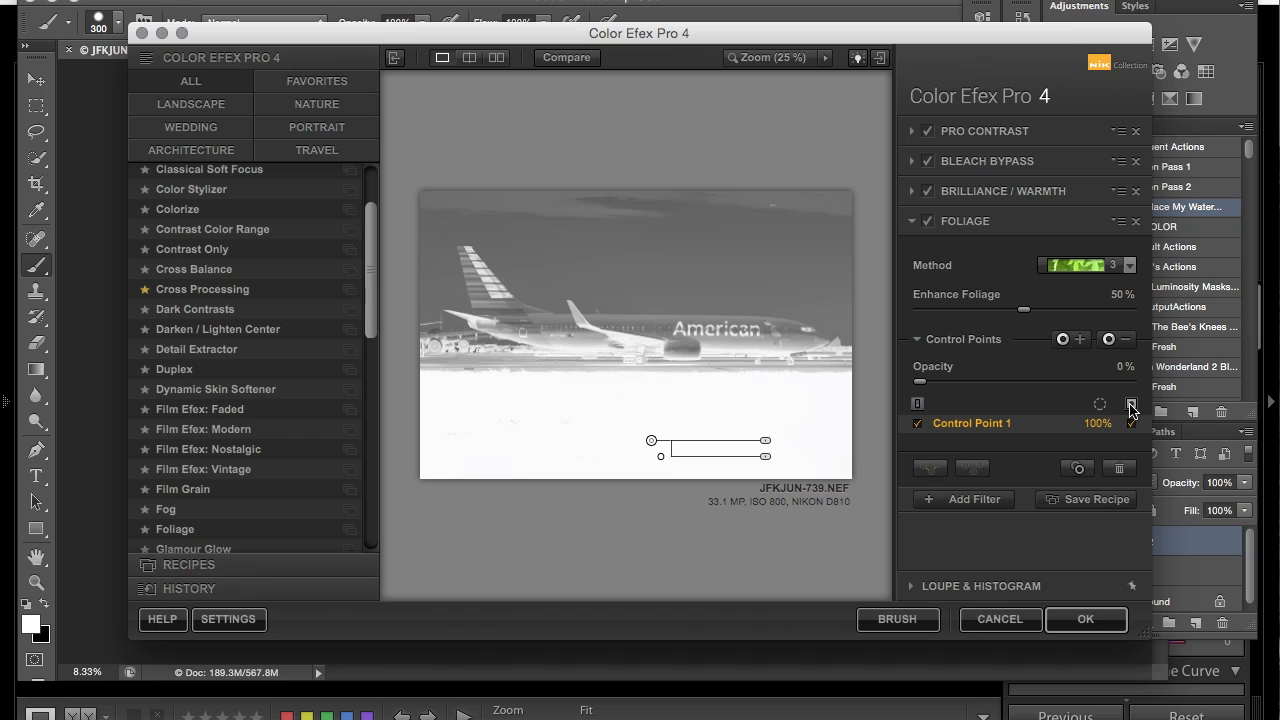
Place a negative Foliage control point on the rear fuselage ahead of the tail and enlarge its radius
click(1123, 342)
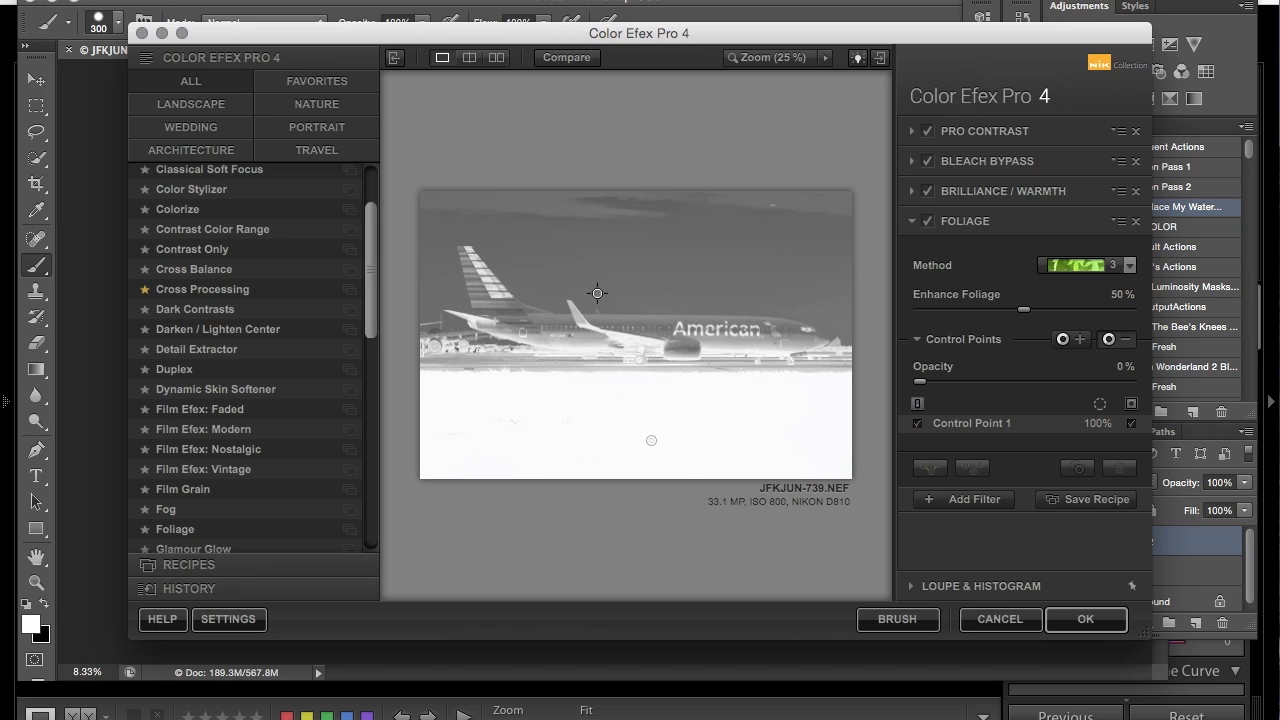
click(551, 326)
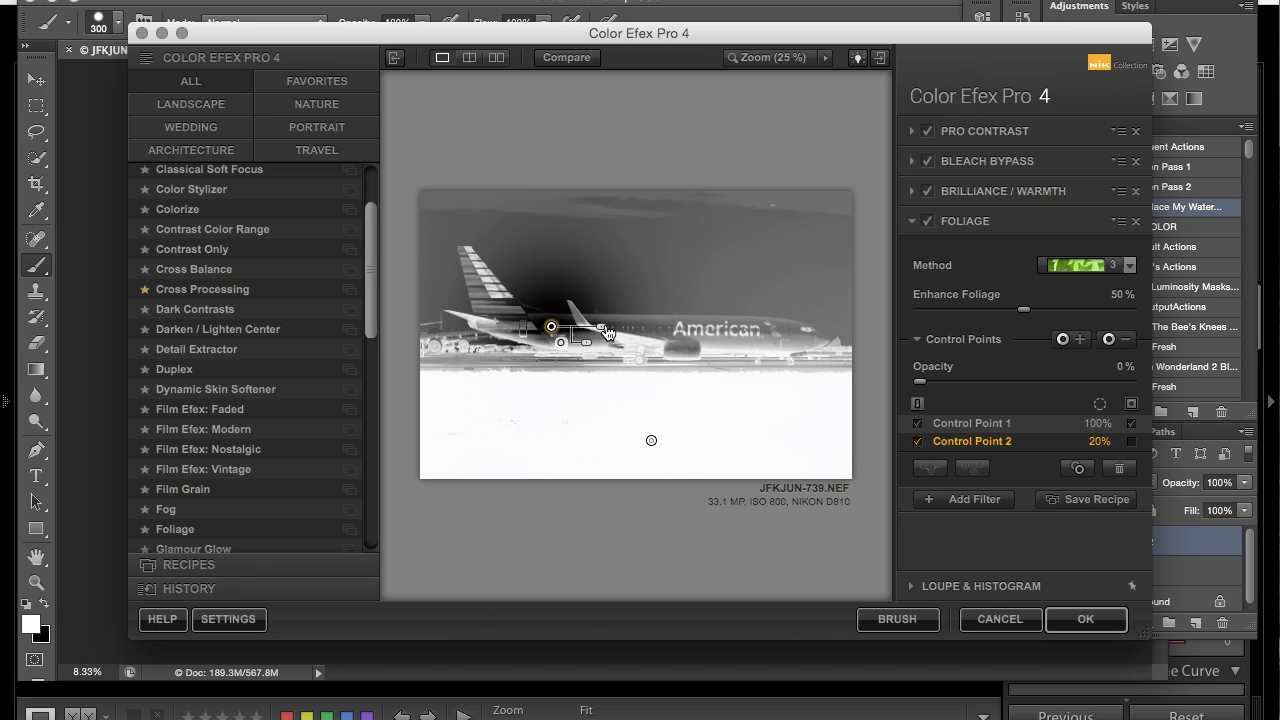
drag(622, 331, 815, 318)
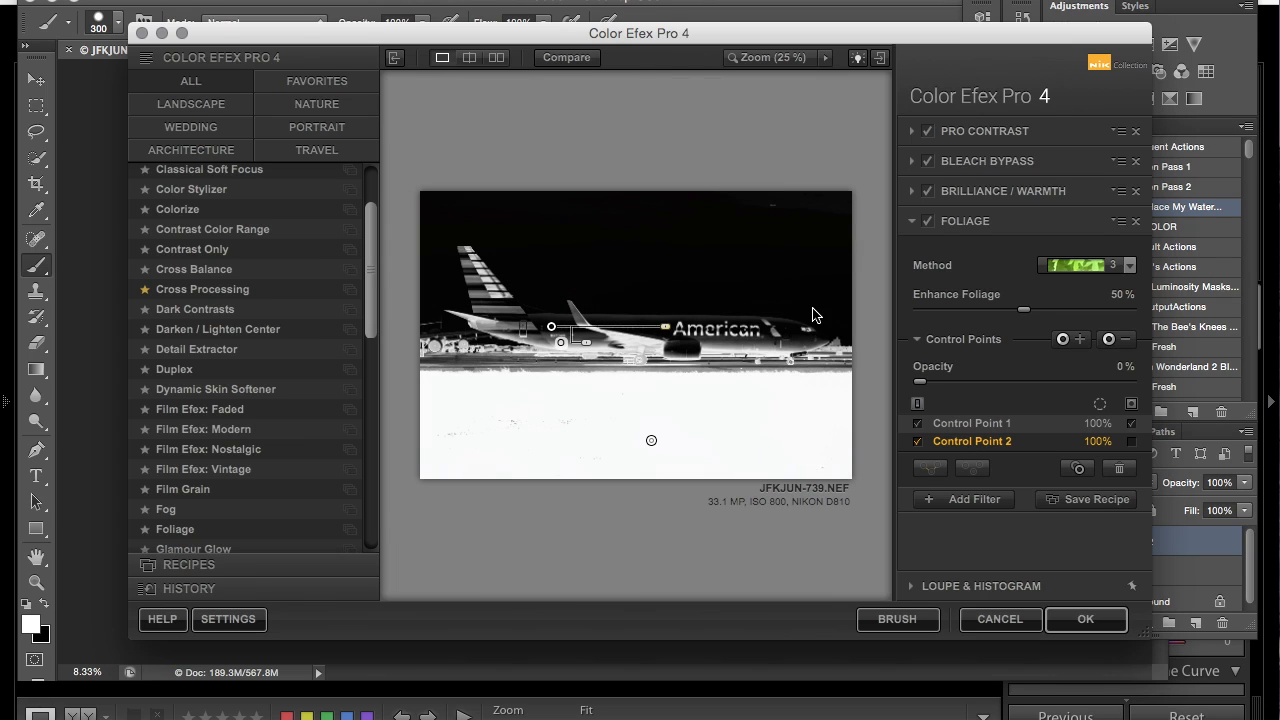
Add another negative Foliage control point on the aircraft's tail, enlarge its radius, and hide all masks
click(590, 340)
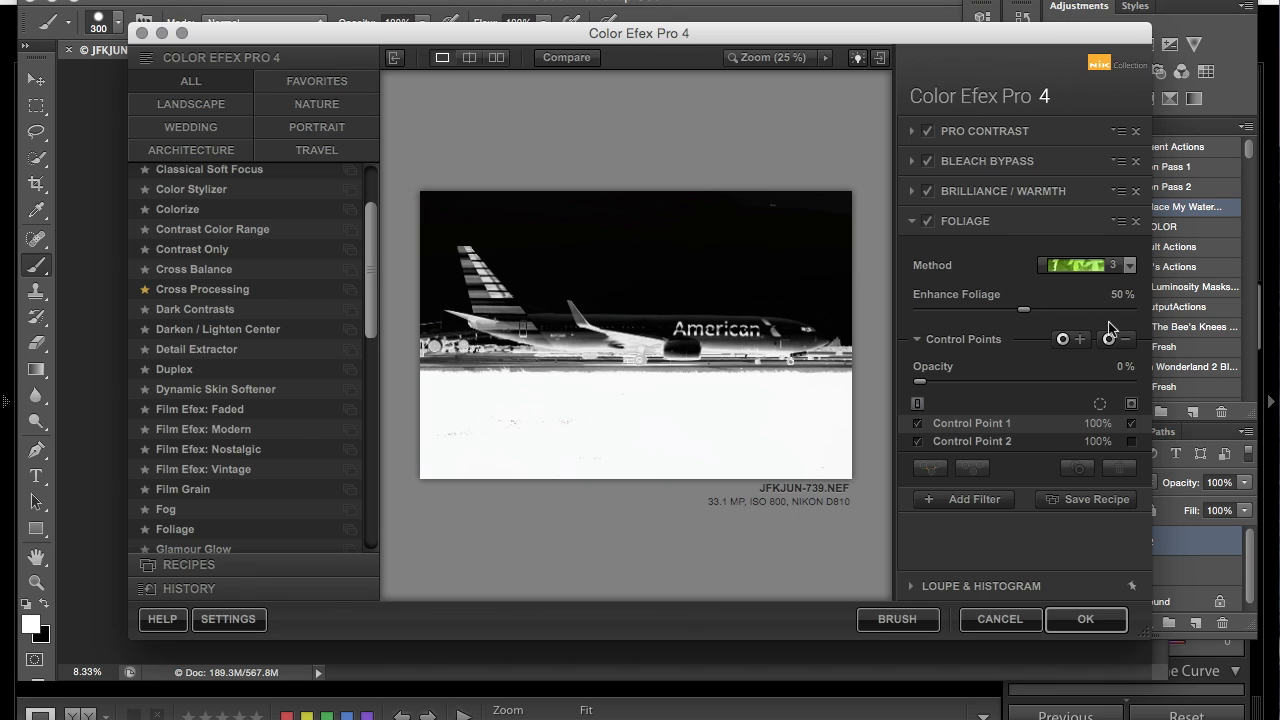
click(480, 296)
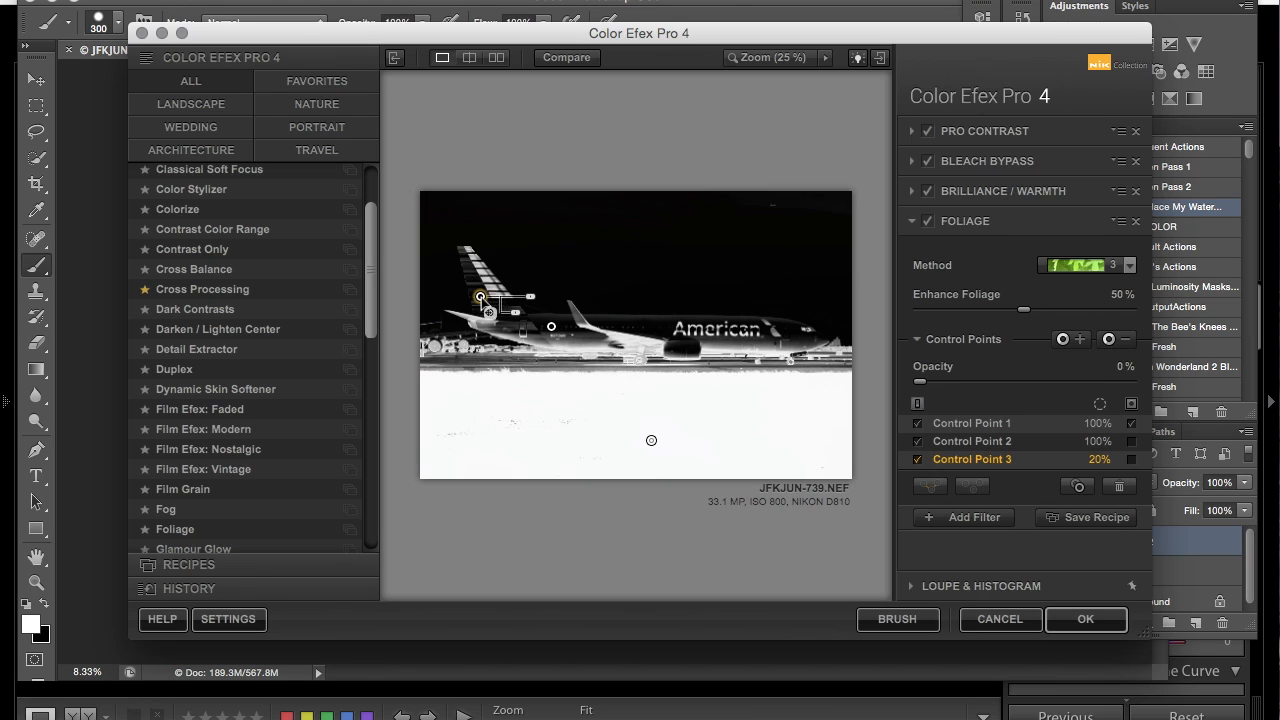
drag(531, 301, 594, 297)
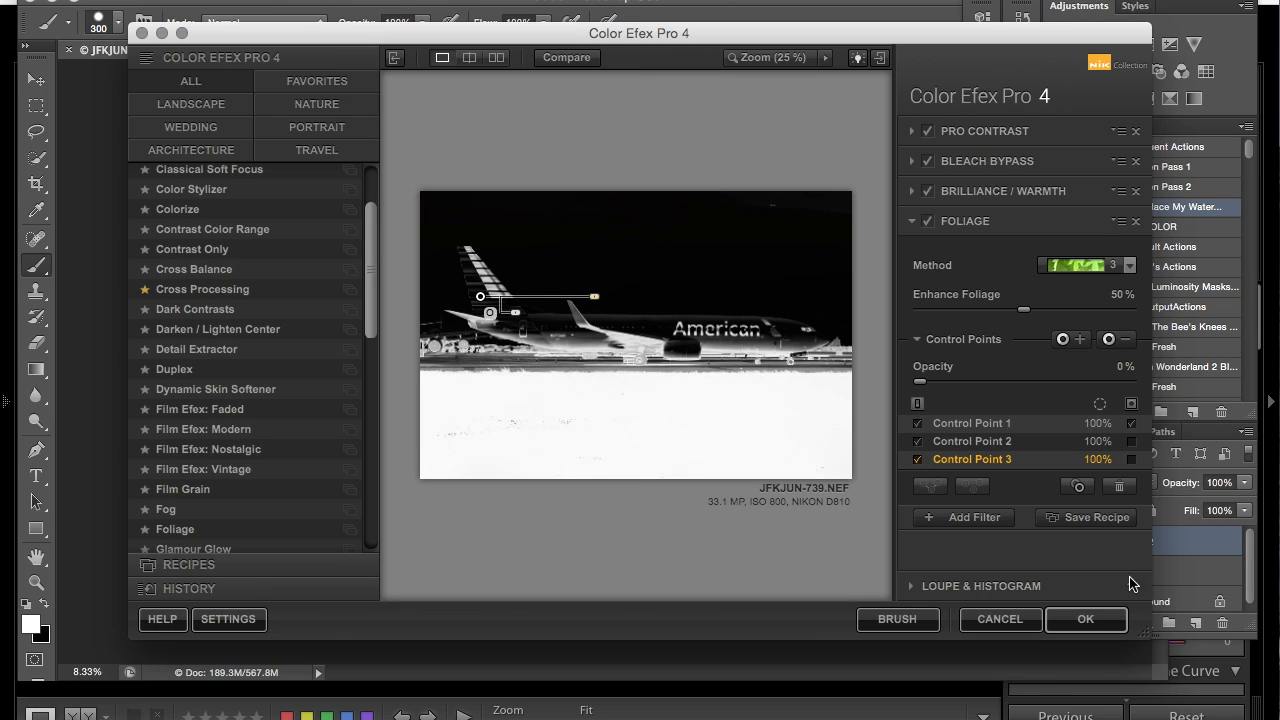
click(1132, 404)
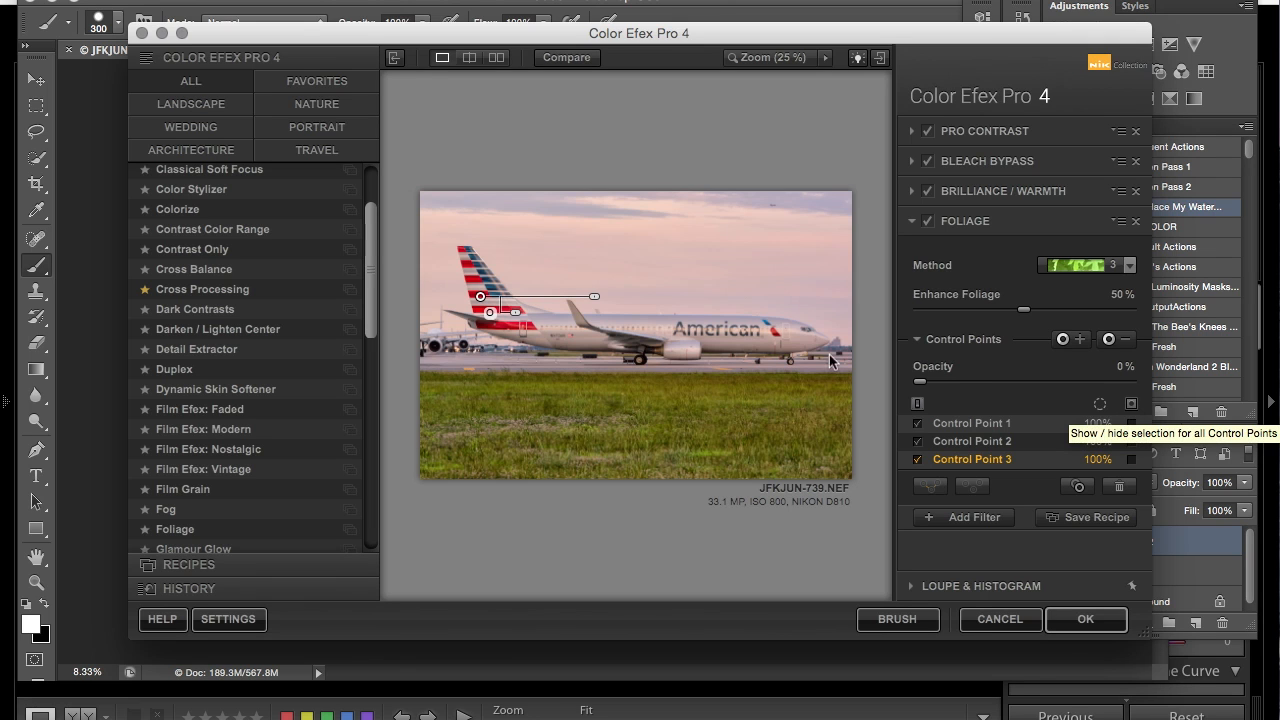
Add a Darken / Lighten Center filter with shape 2 and a center size of 79%, comparing the photo without and with it
click(930, 518)
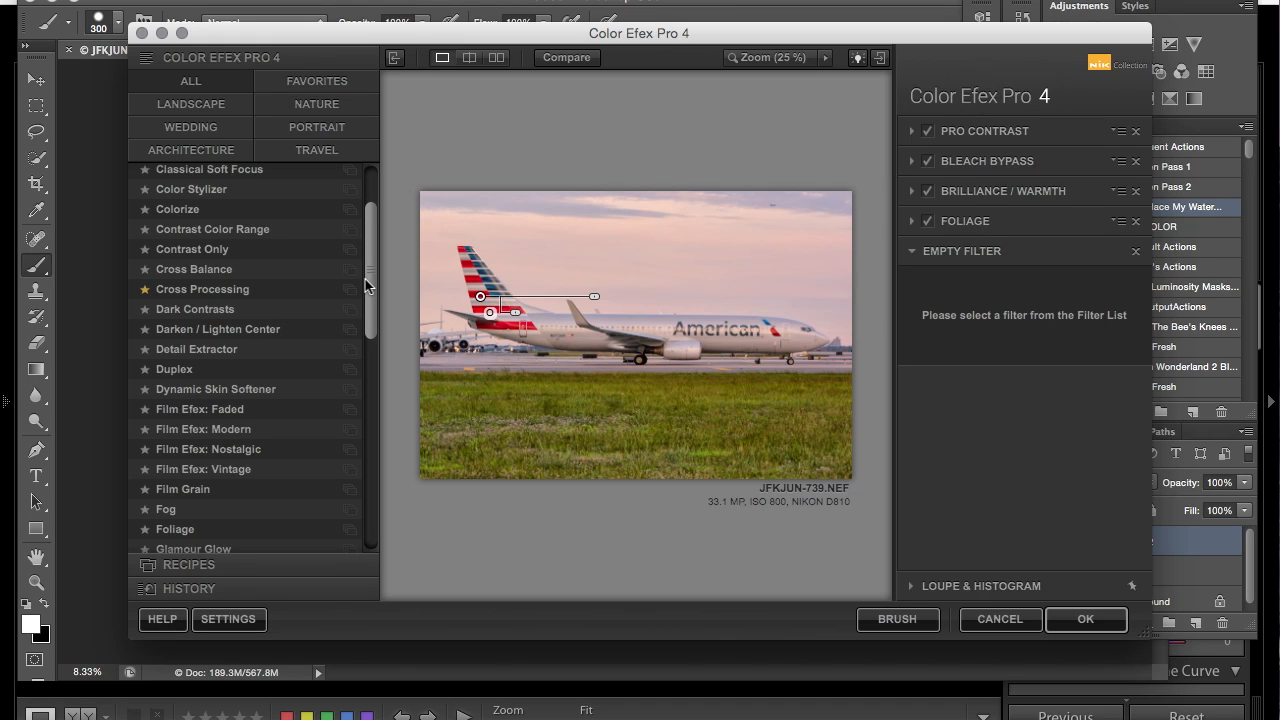
mouse_move(365, 280)
mouse_down()
mouse_move(375, 319)
mouse_move(371, 277)
mouse_up()
click(219, 345)
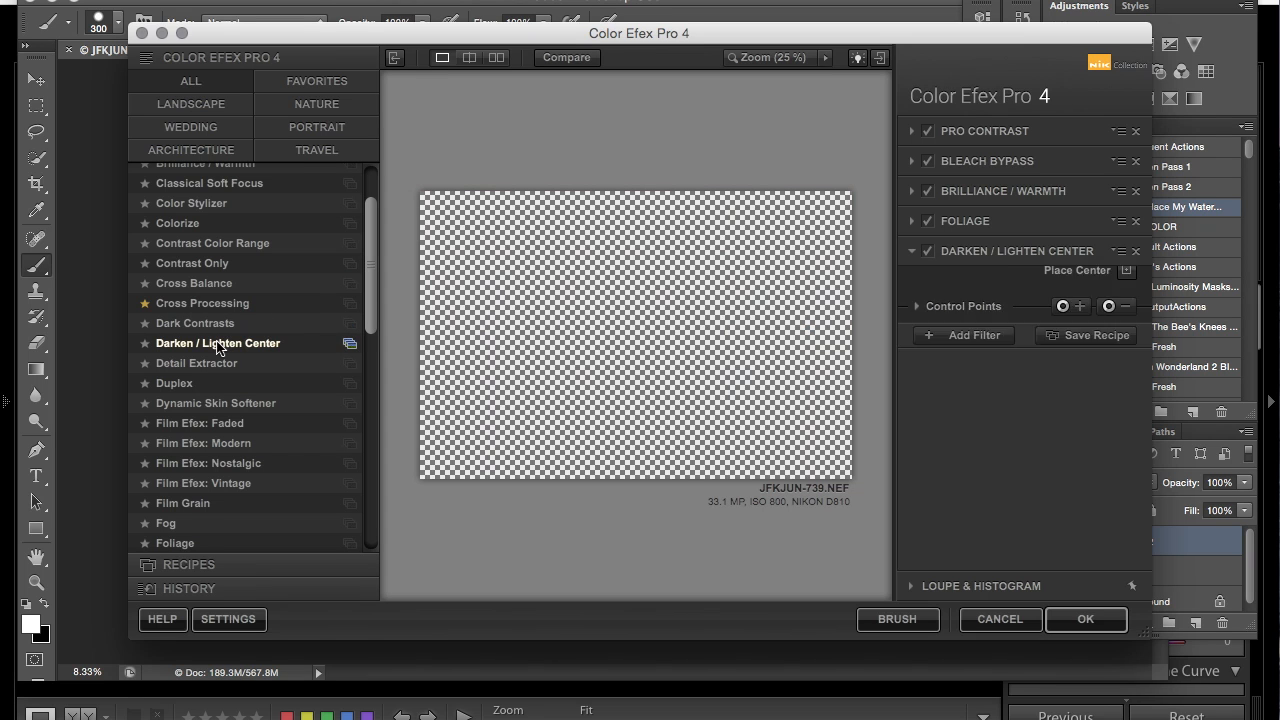
click(1103, 296)
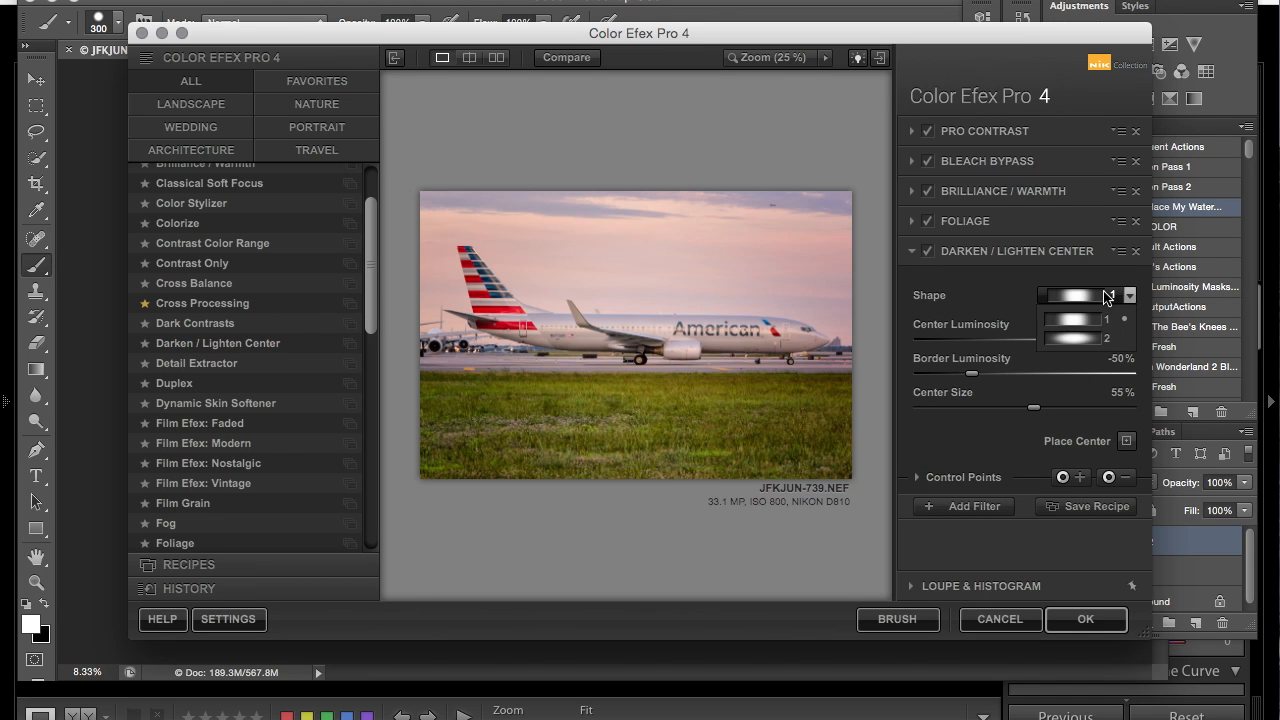
click(1075, 334)
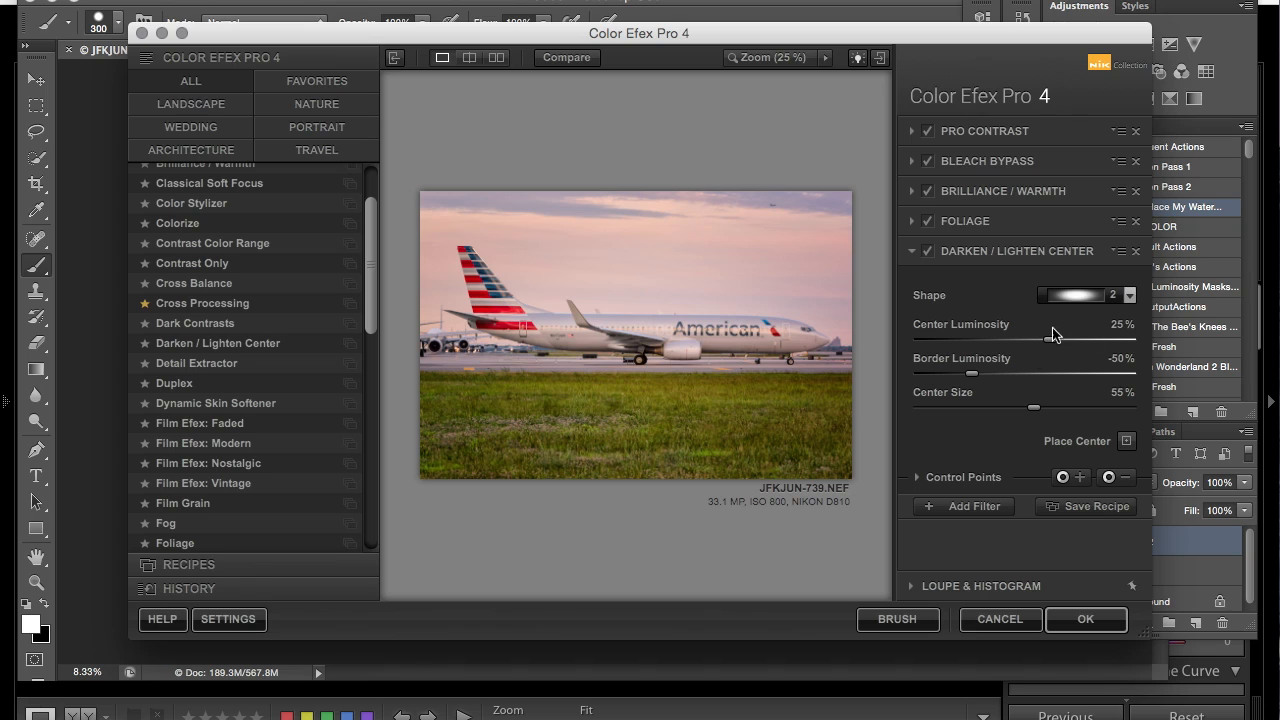
drag(1035, 408, 1087, 409)
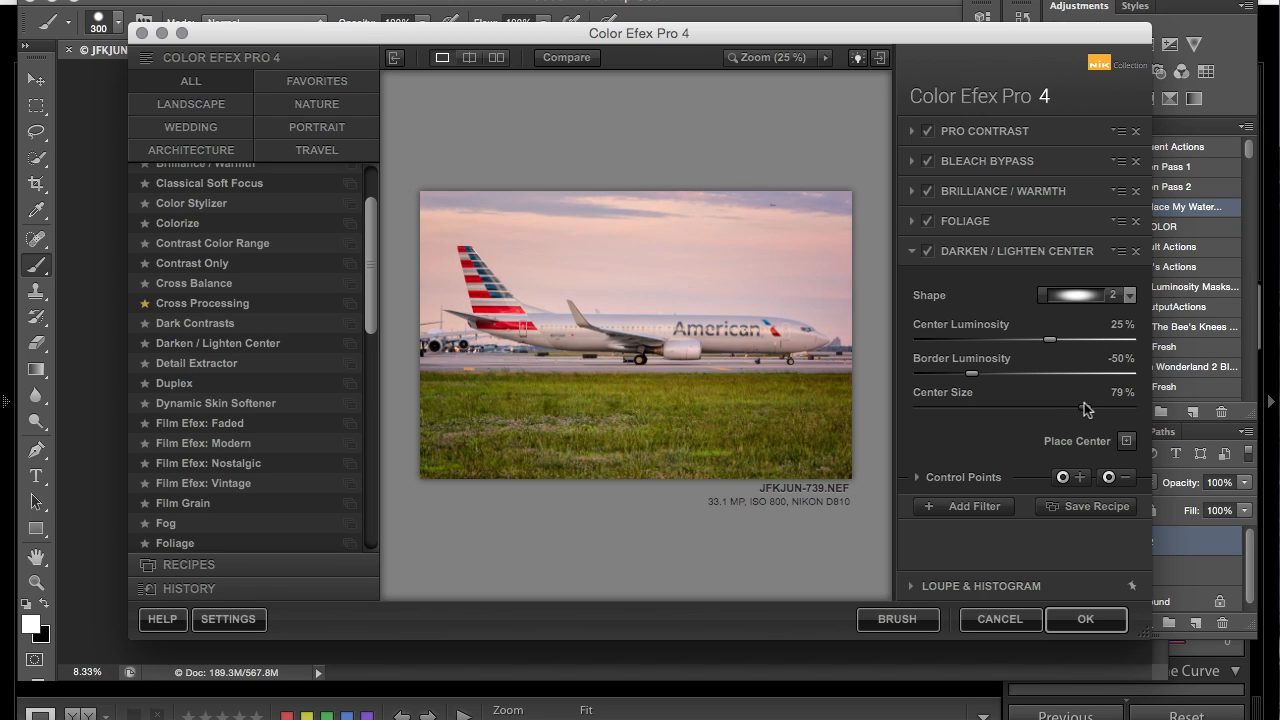
click(928, 251)
click(928, 251)
Add a Detail Extractor filter with its strength at 20% and its effect radius set to Fine
click(970, 508)
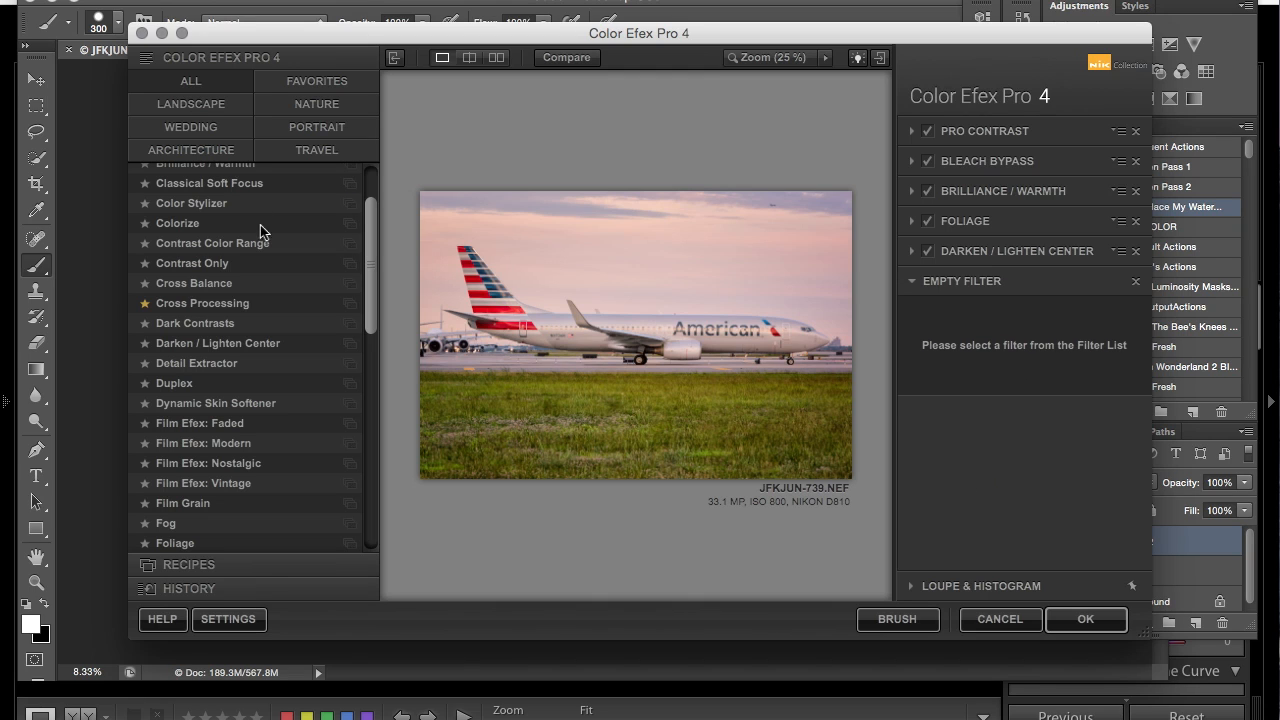
click(187, 363)
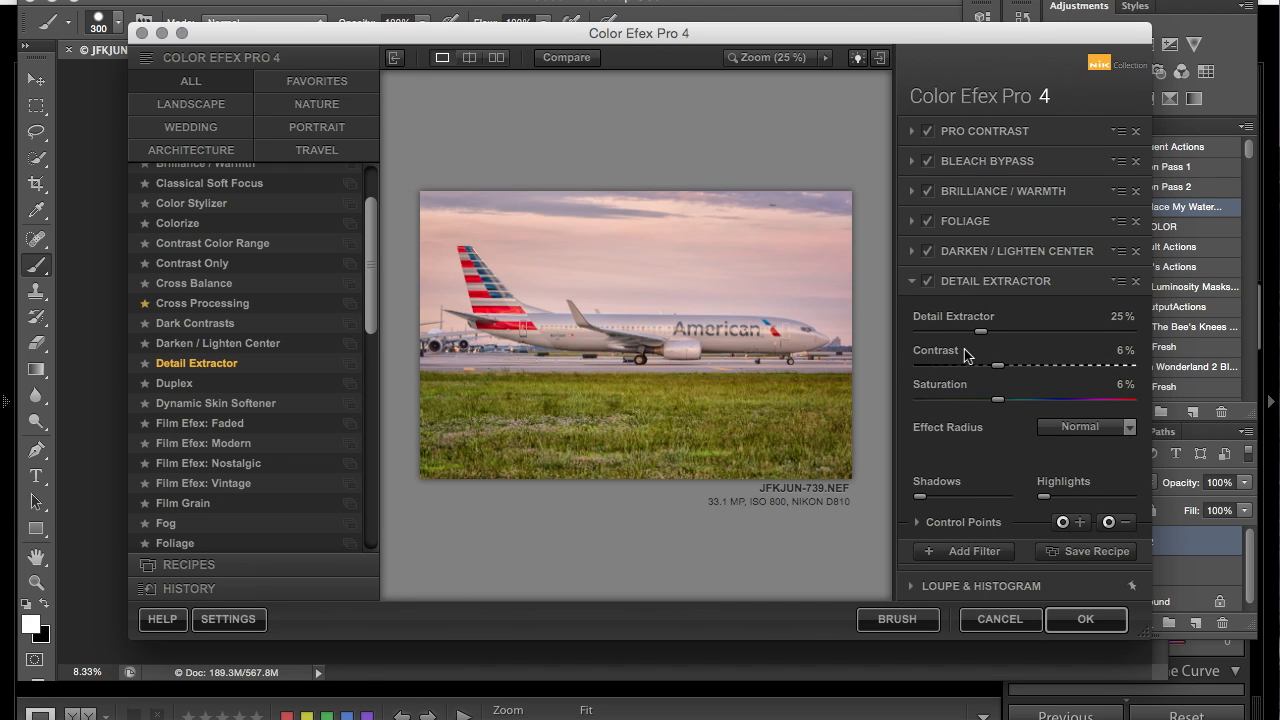
drag(988, 338, 975, 338)
click(1099, 430)
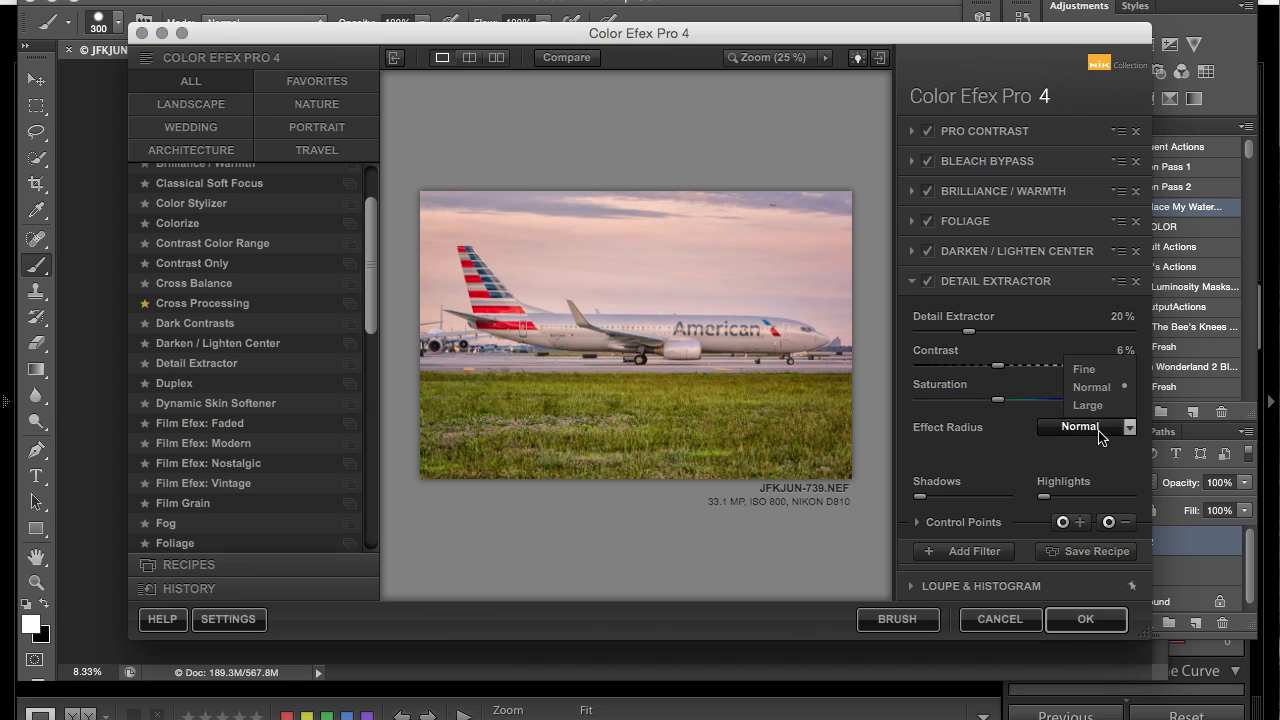
click(1110, 372)
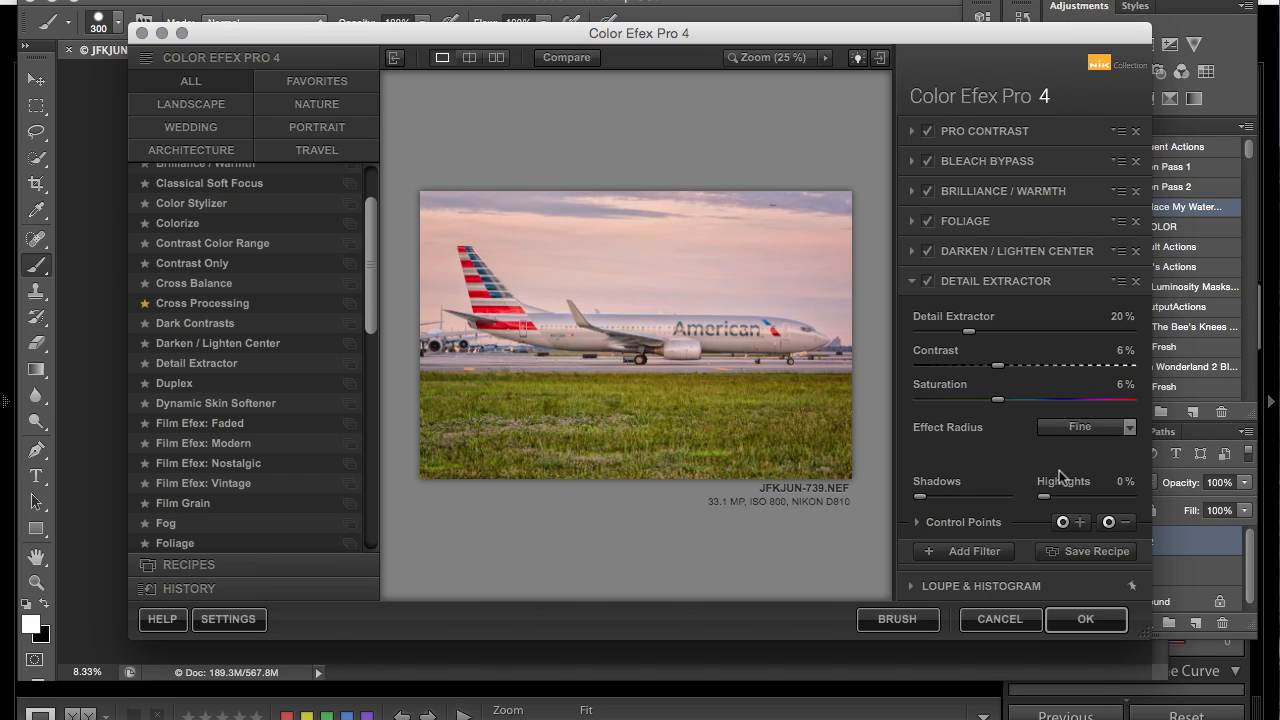
Place a negative Detail Extractor control point in the sky just above the fuselage, enlarge its radius, and display its mask
click(1108, 522)
click(655, 301)
drag(706, 299, 769, 299)
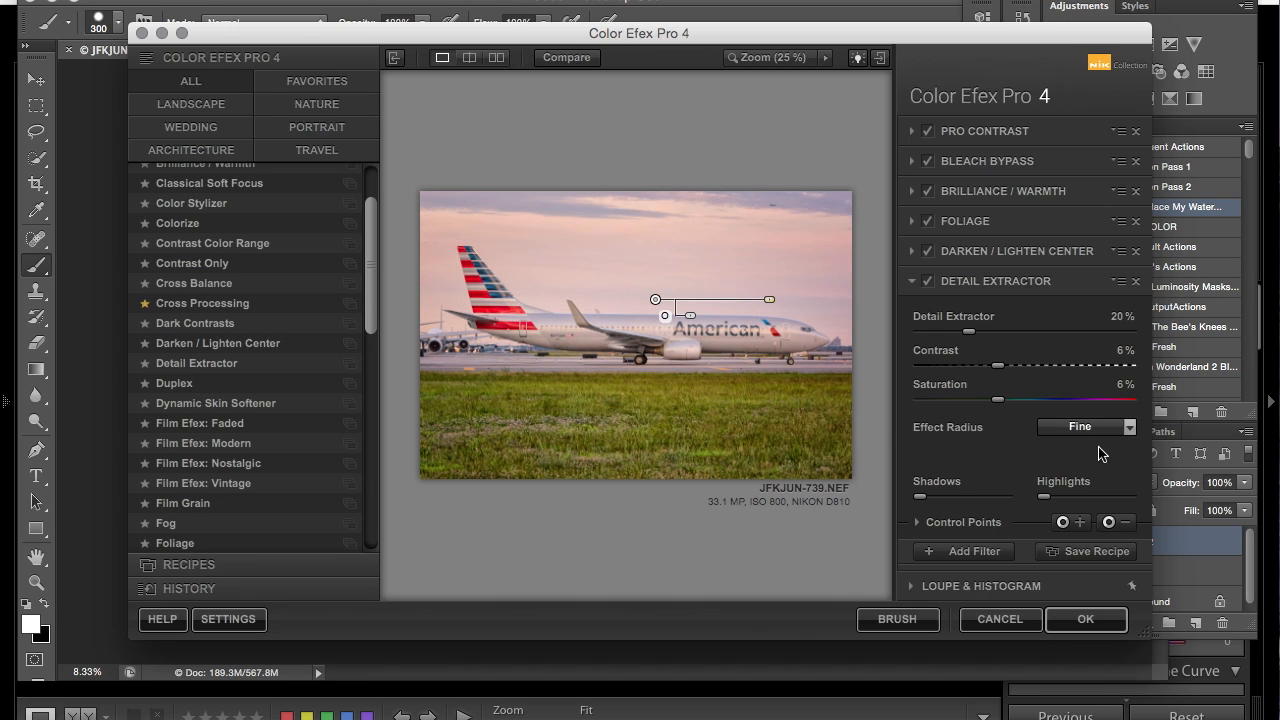
click(918, 522)
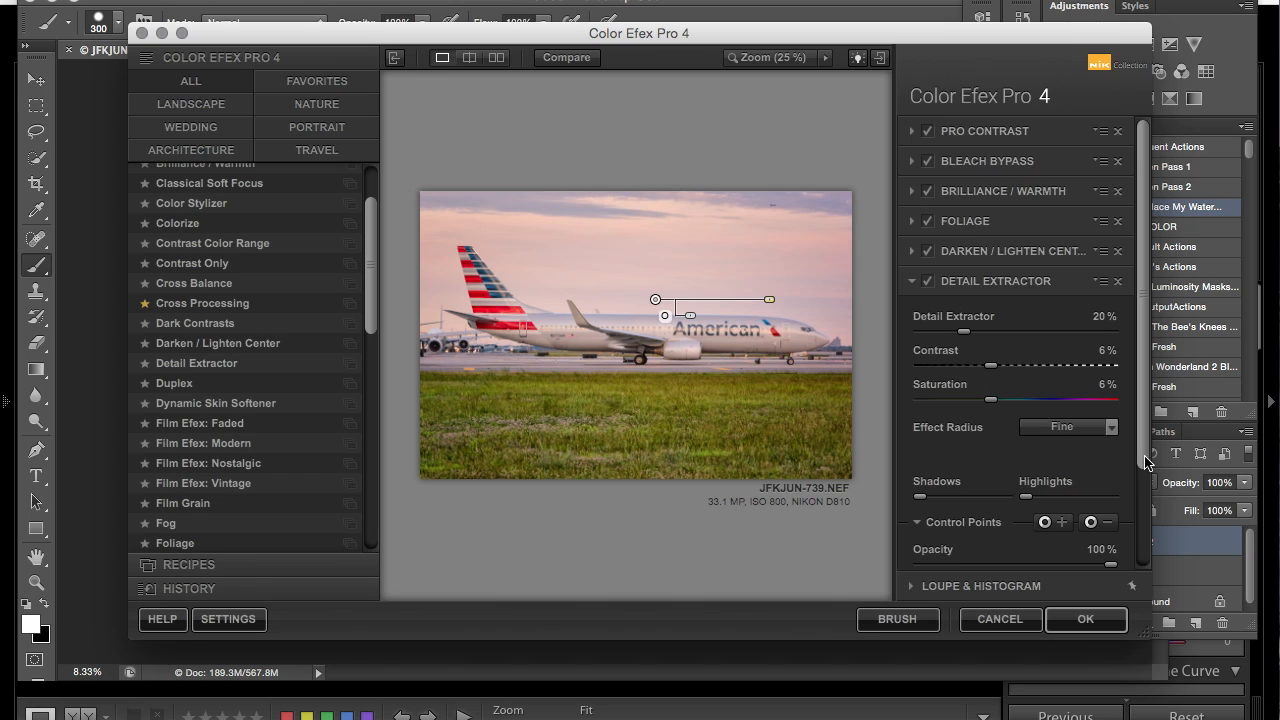
scroll(1144, 465, down, 3)
click(1111, 502)
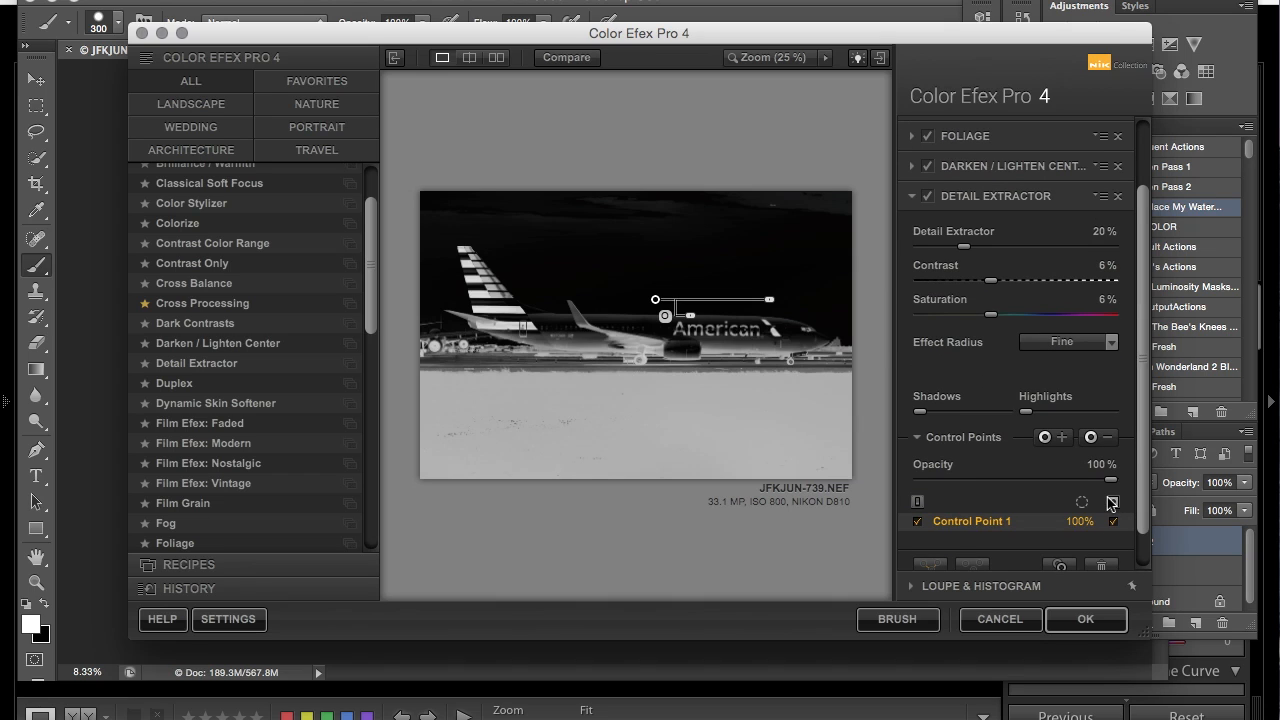
Add positive Detail Extractor control points on the grass and beneath the American lettering, enlarging both radii
click(1045, 437)
click(631, 412)
drag(681, 412, 836, 415)
click(1045, 437)
click(718, 340)
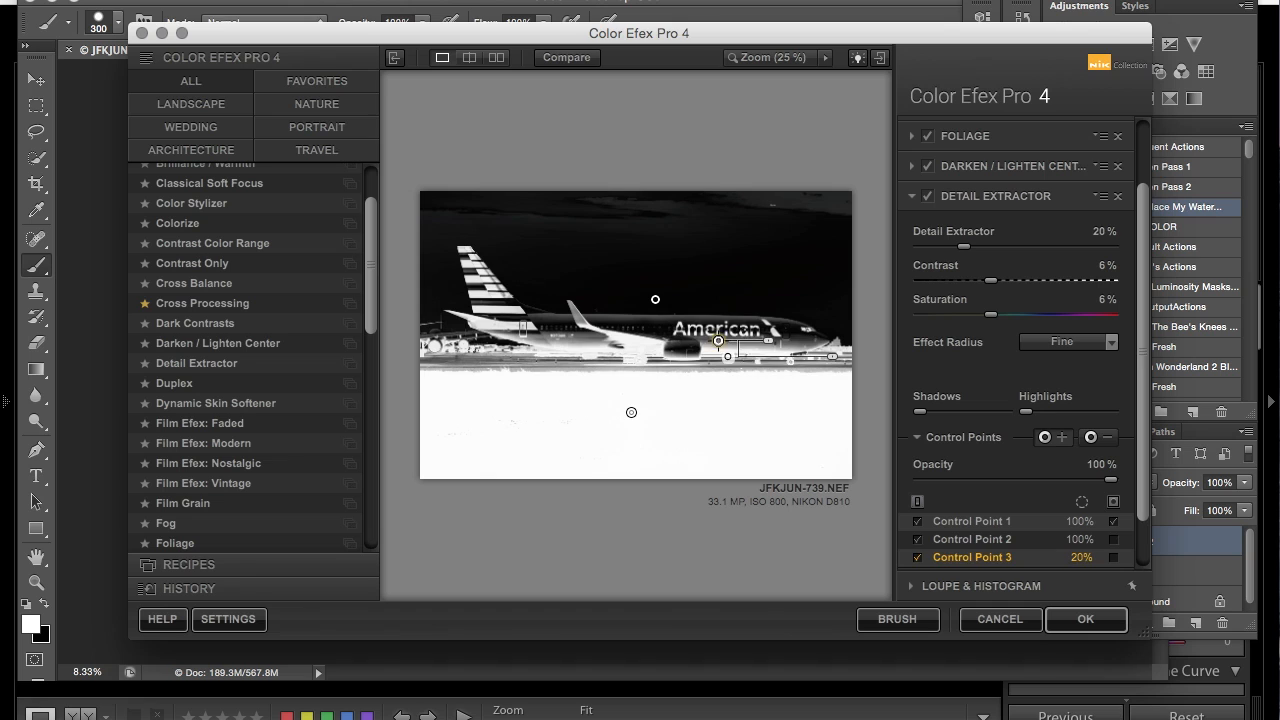
drag(772, 347, 856, 350)
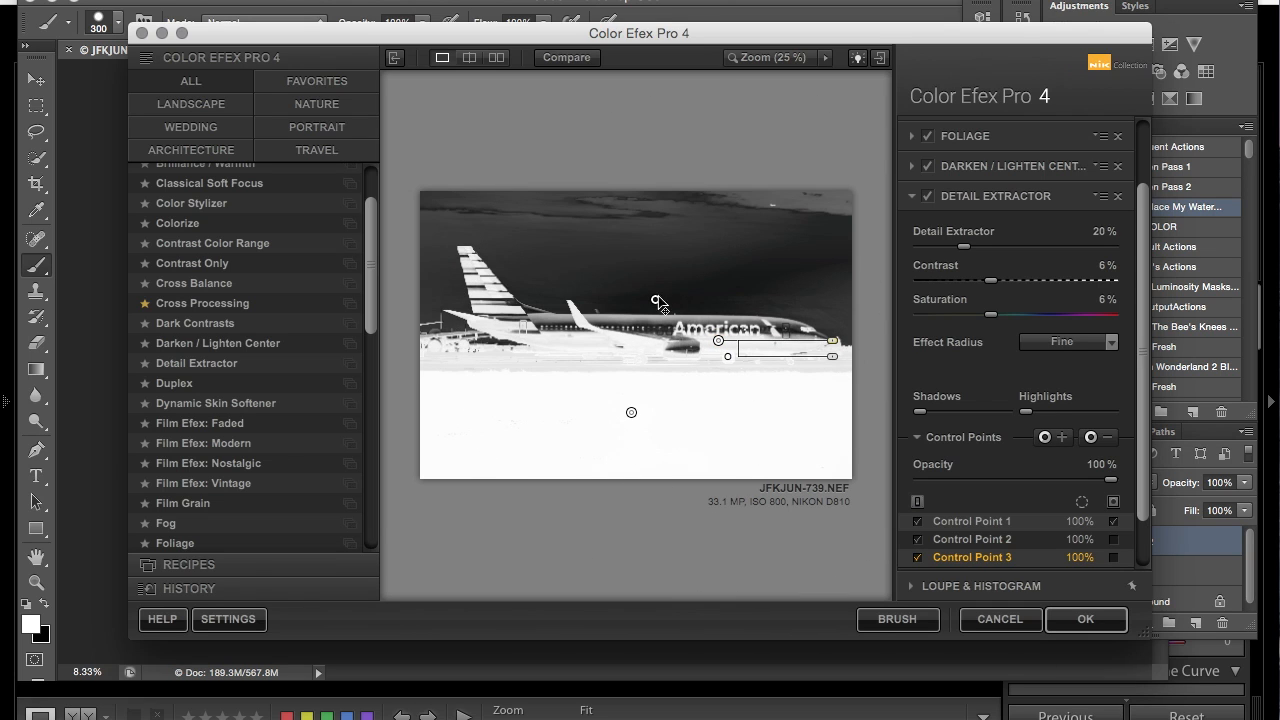
Copy the negative sky control point to the open sky near the tail and to the upper clouds, and hide all masks
drag(656, 302, 795, 194)
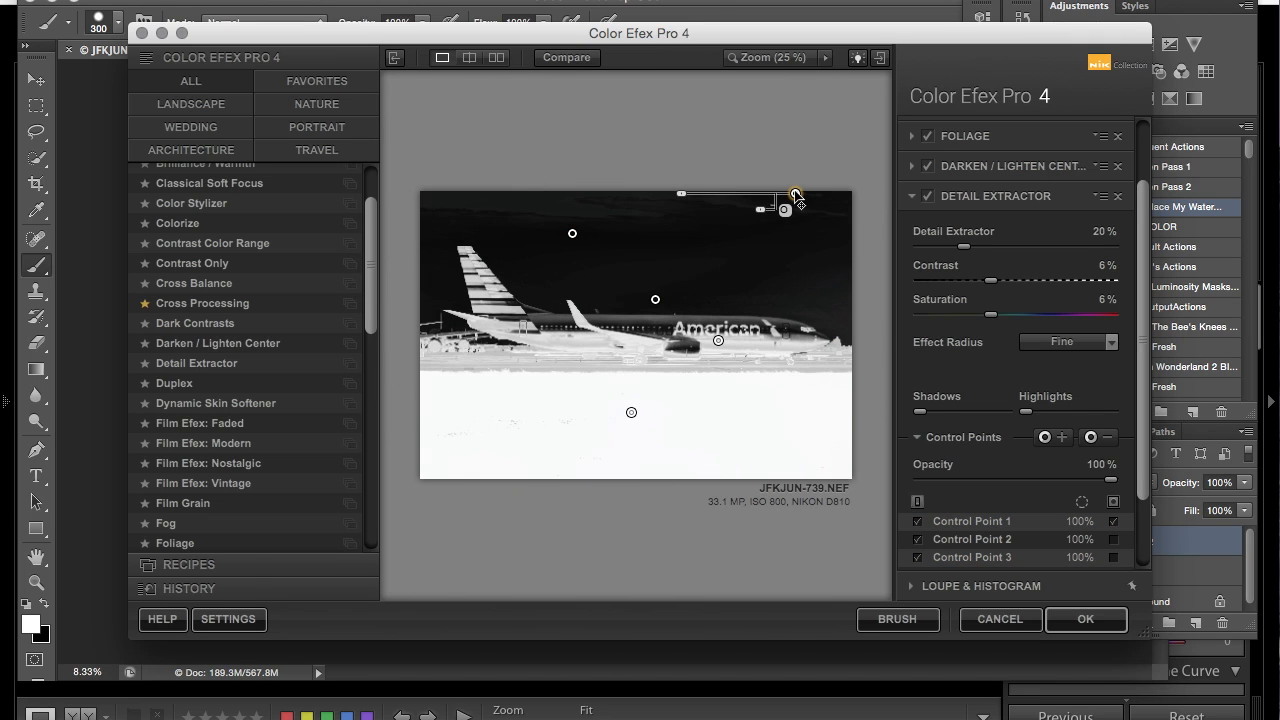
click(1113, 502)
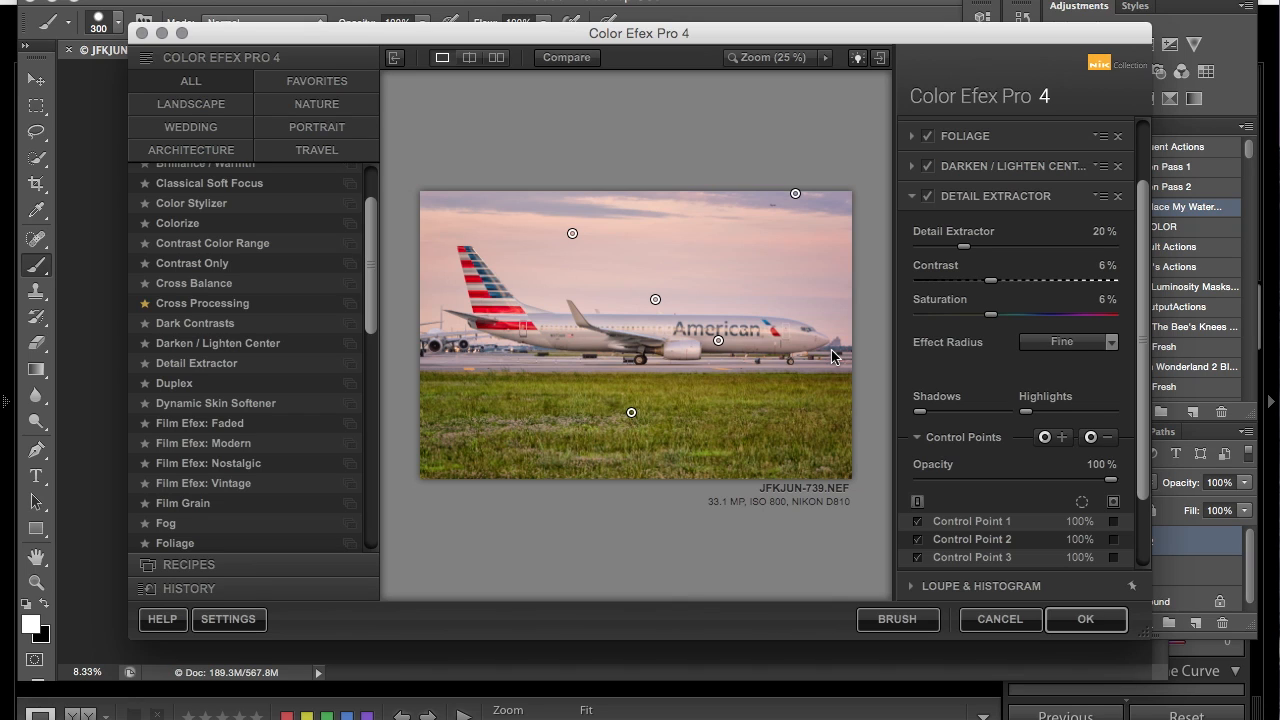
Save the filter stack as a custom recipe named TUTORIAL NIK
scroll(1145, 555, down, 3)
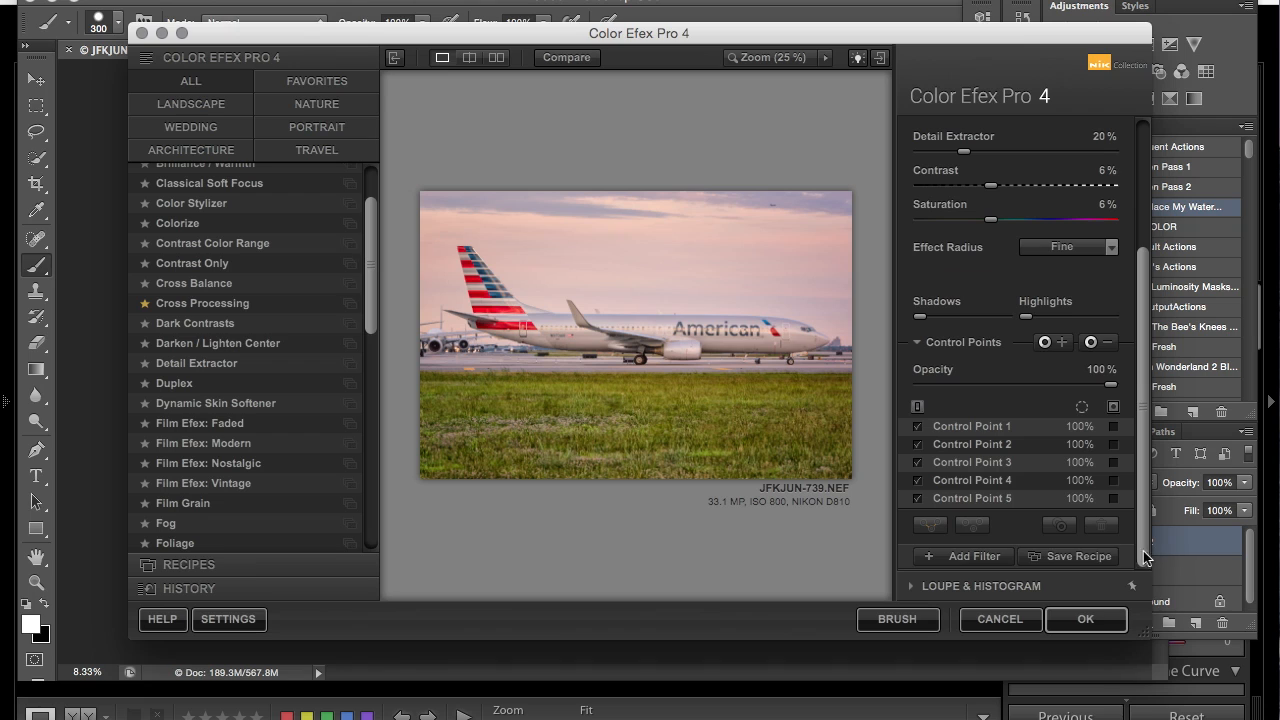
click(1064, 555)
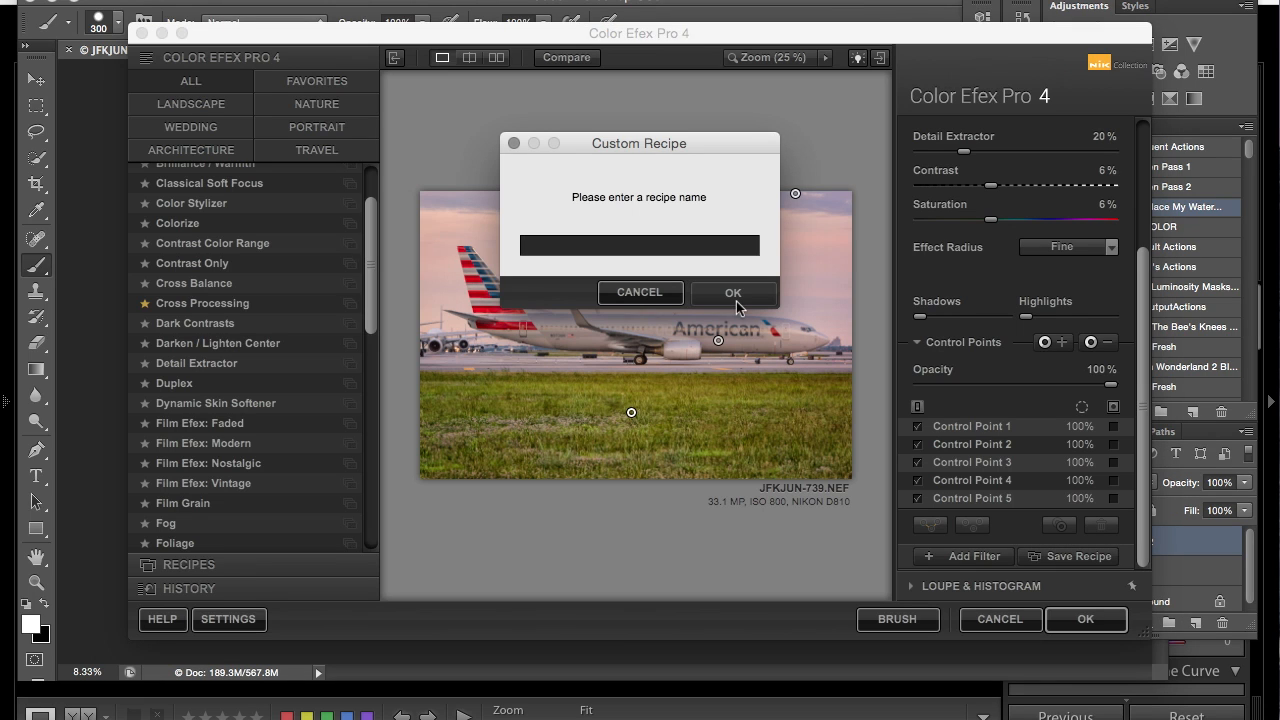
text(TU)
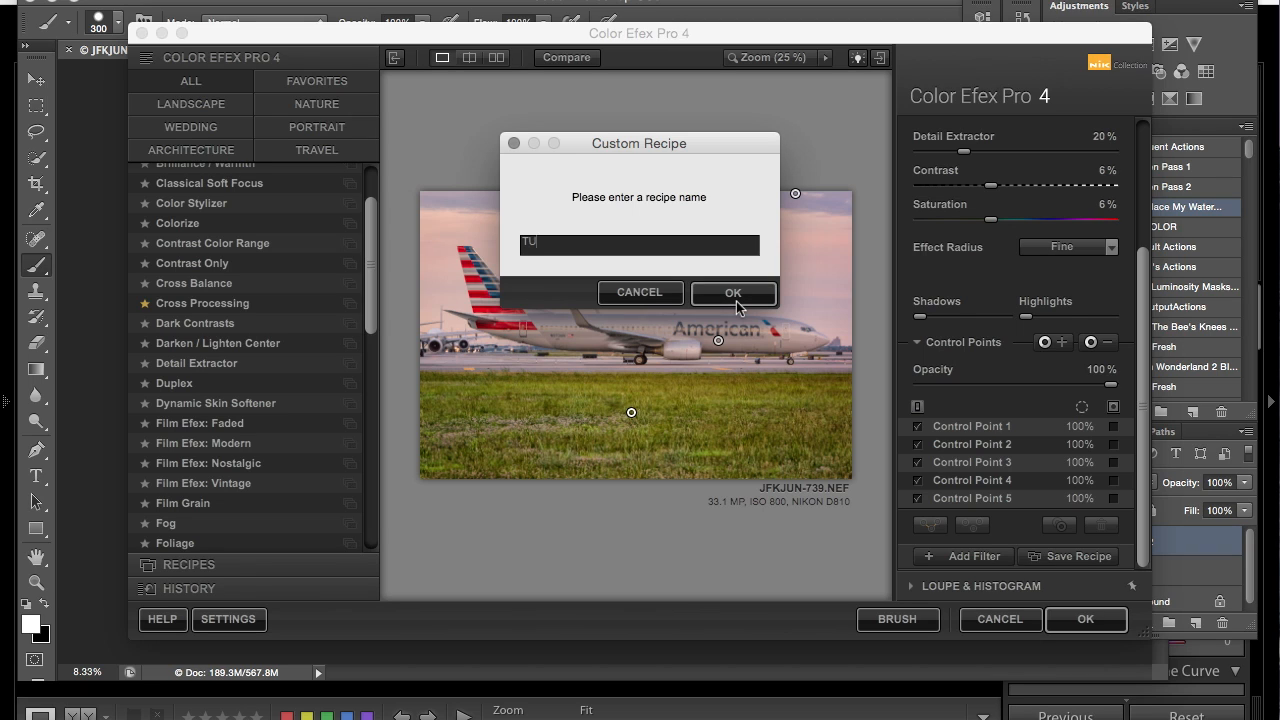
text(RORIAL NIK)
click(733, 293)
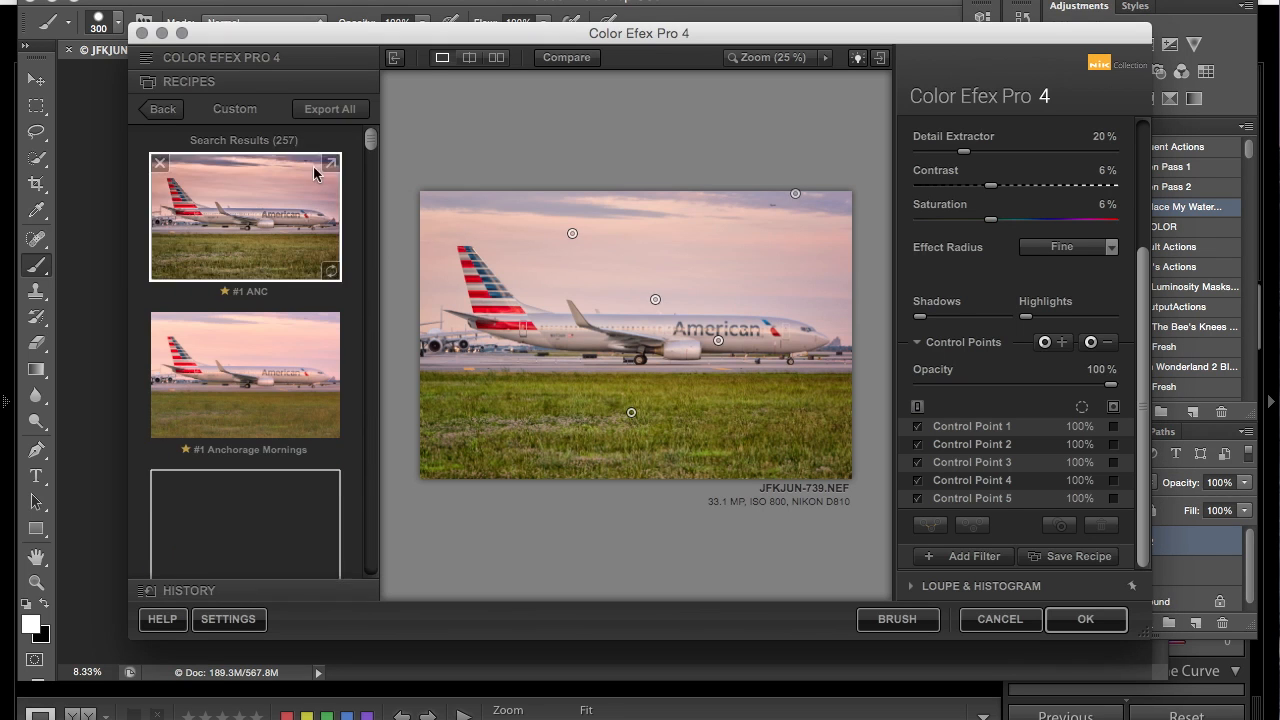
Locate the TUTORIAL NIK recipe among the custom recipes and apply the current filter stack to the photo
drag(374, 139, 377, 453)
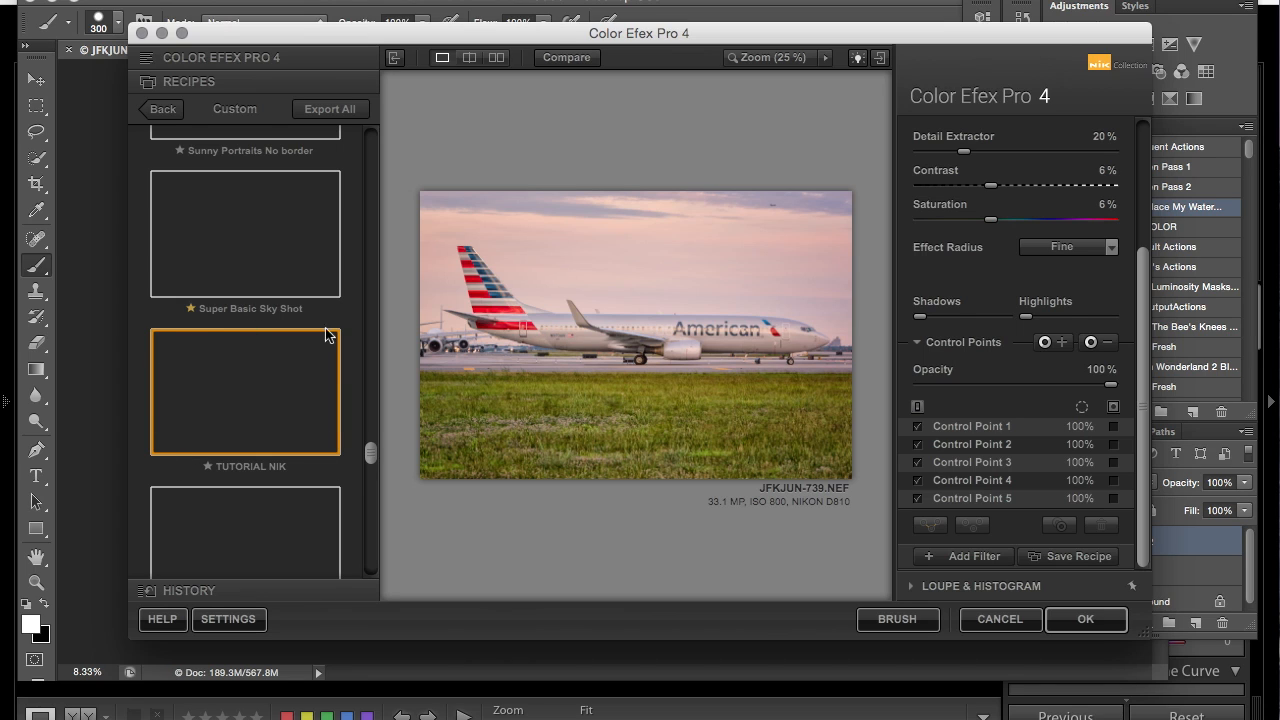
click(220, 470)
click(1086, 619)
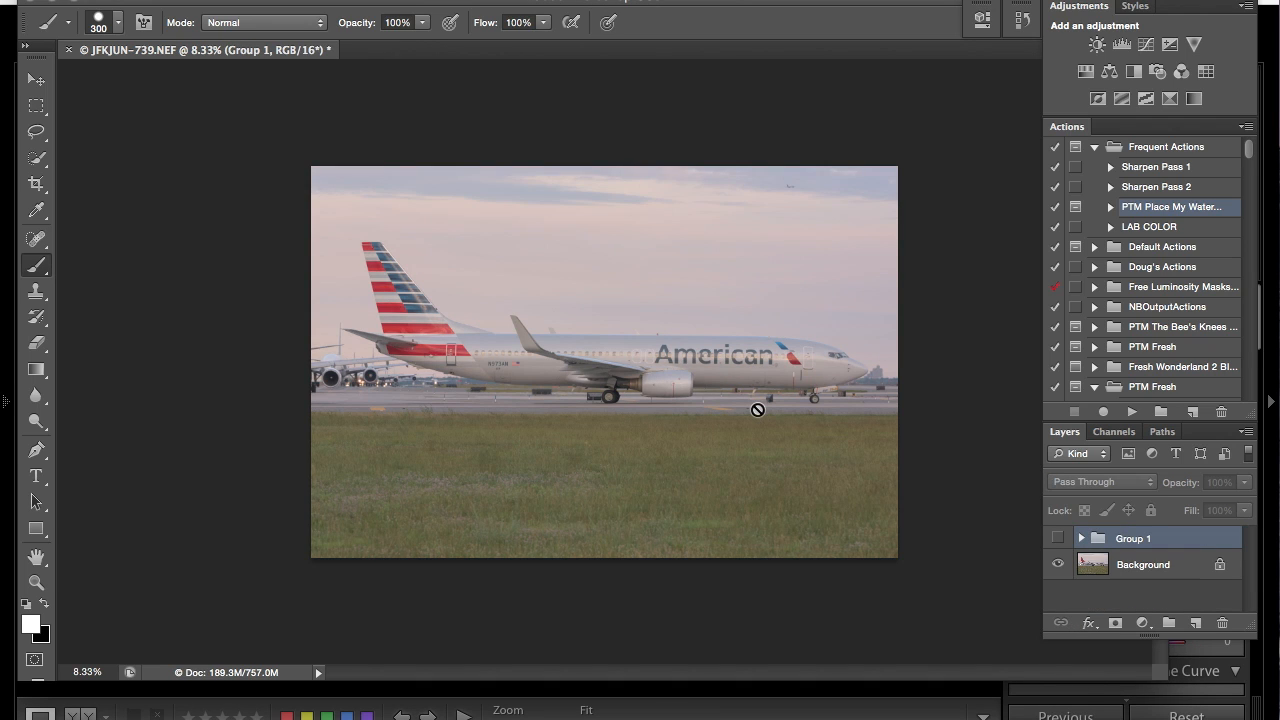
Toggle the visibility of Group 1 to compare the edited photo with the original, leaving the group shown
click(1057, 540)
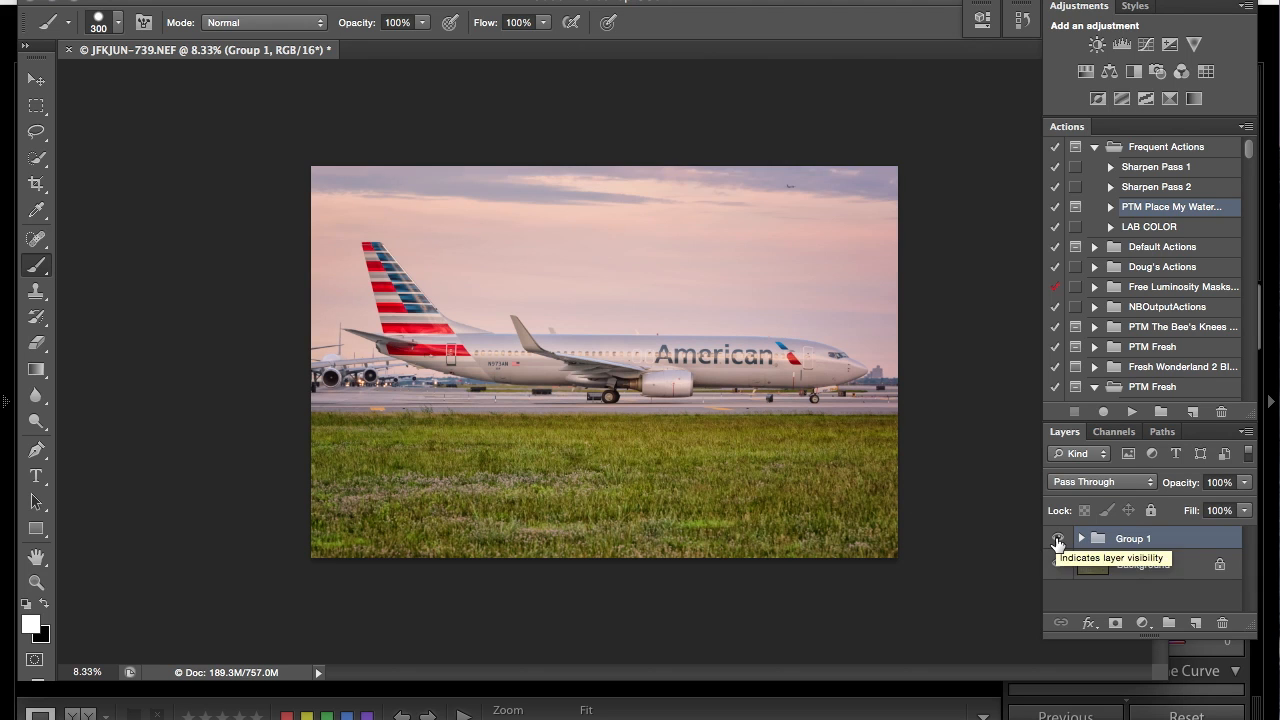
click(1057, 540)
click(1057, 540)
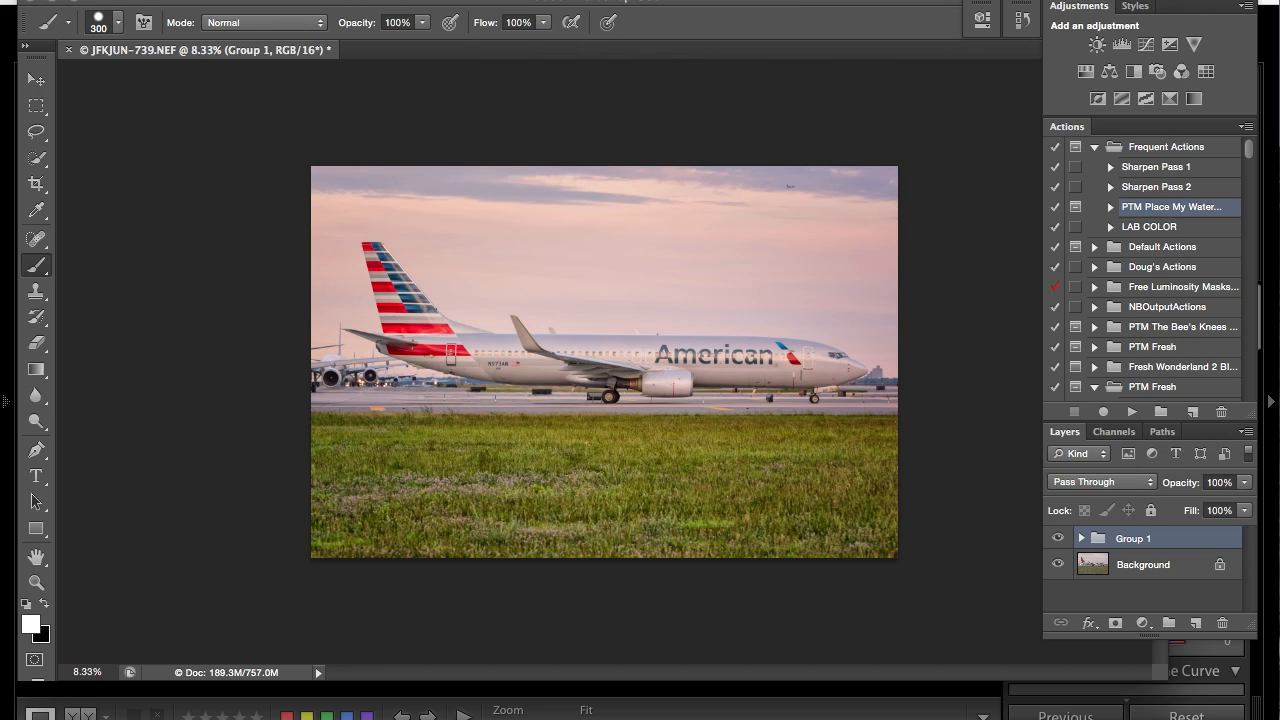
Flatten the image into a single background layer
click(308, 1)
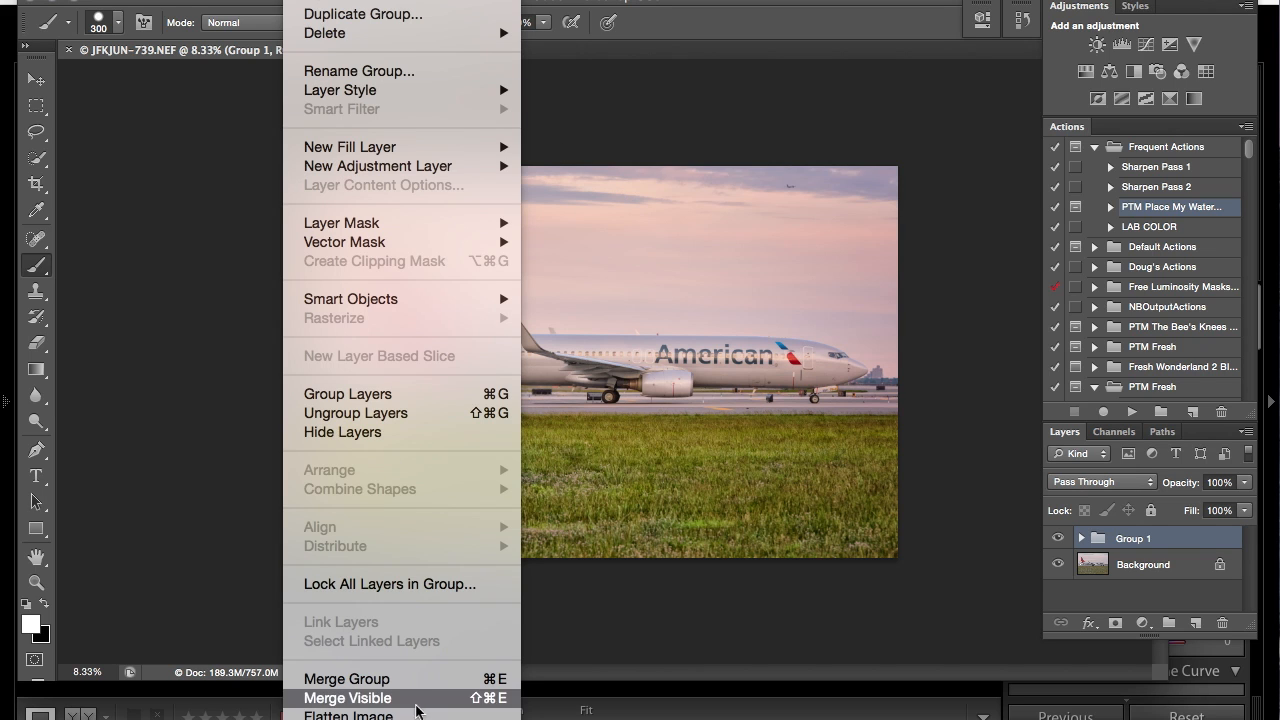
click(414, 714)
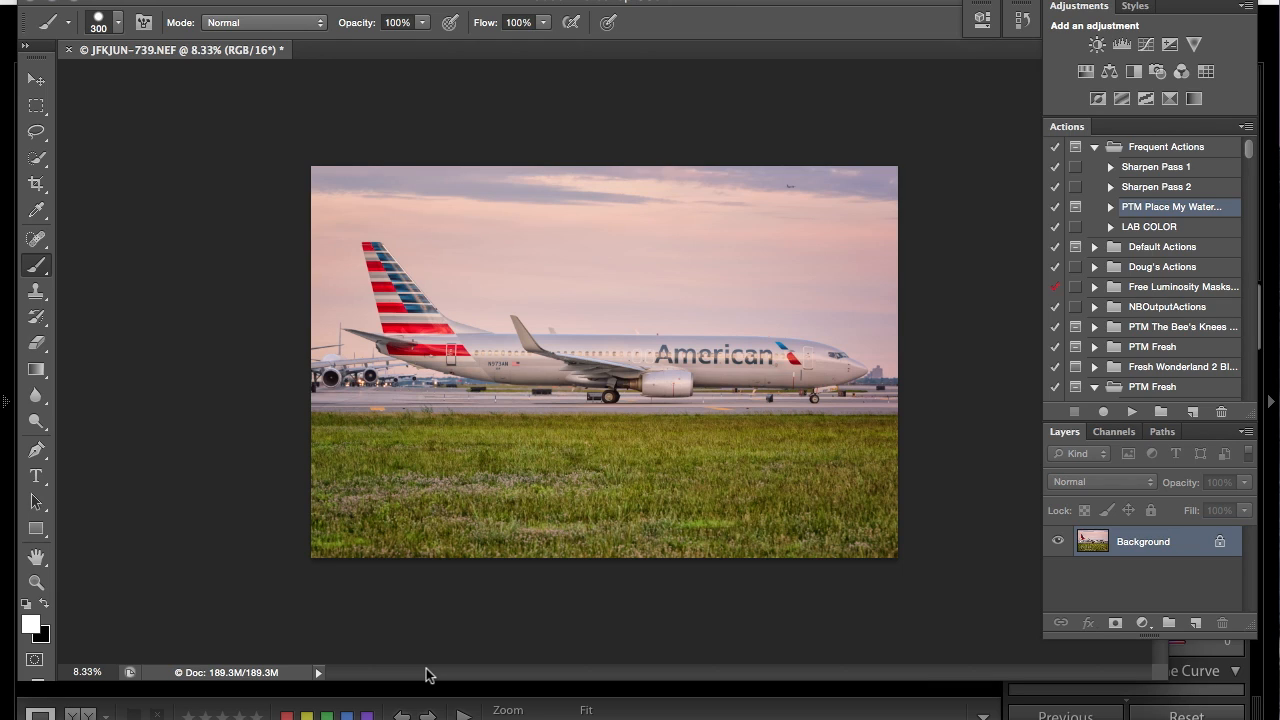
Duplicate the flattened image as a new document named web
click(235, 0)
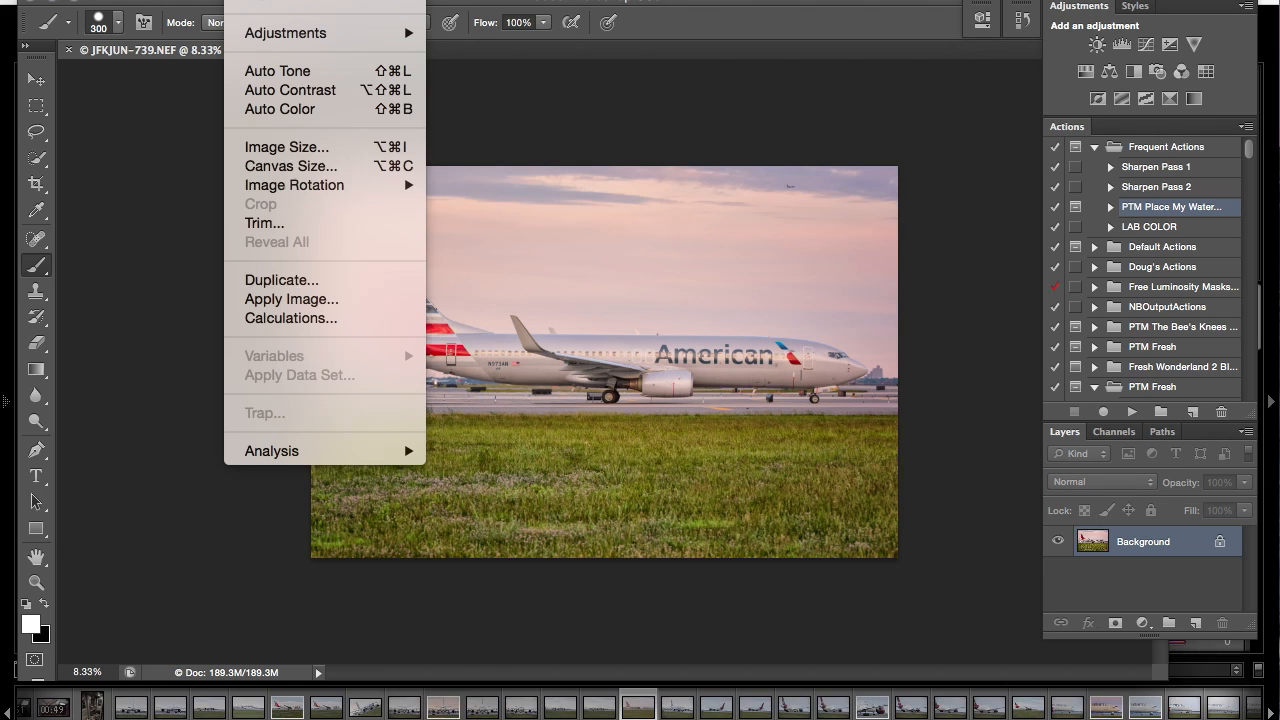
click(300, 280)
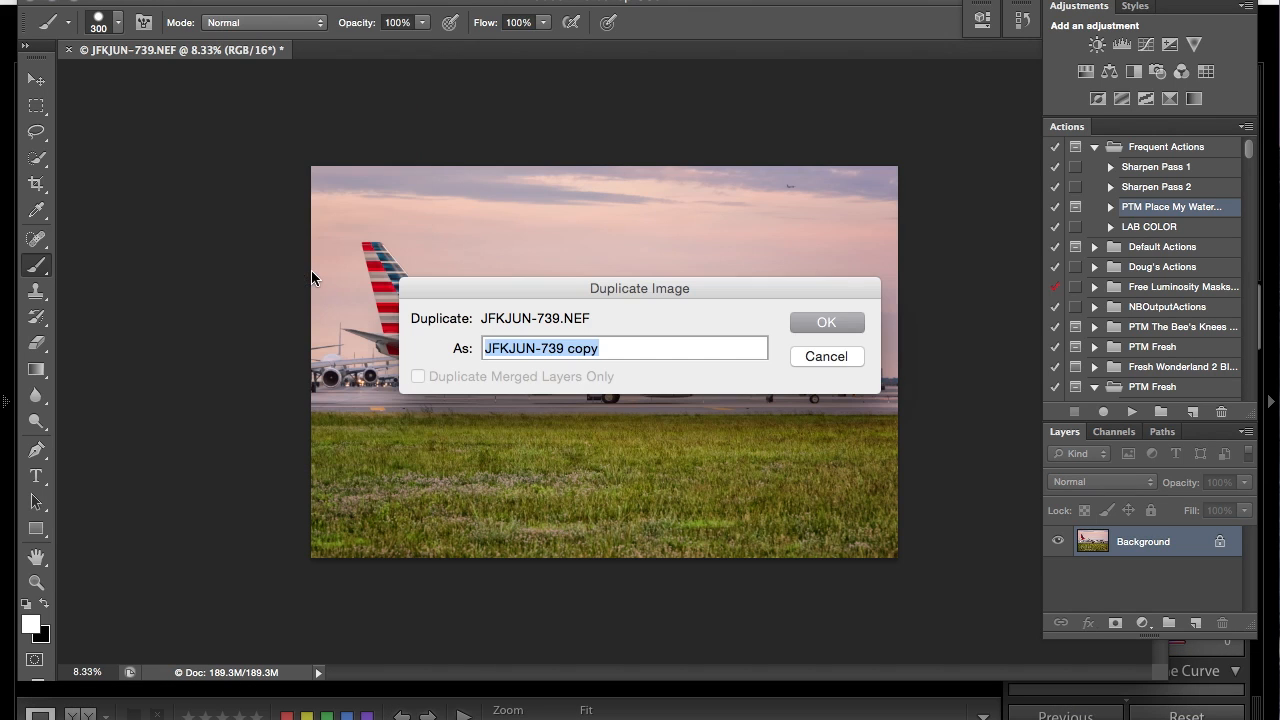
text(web)
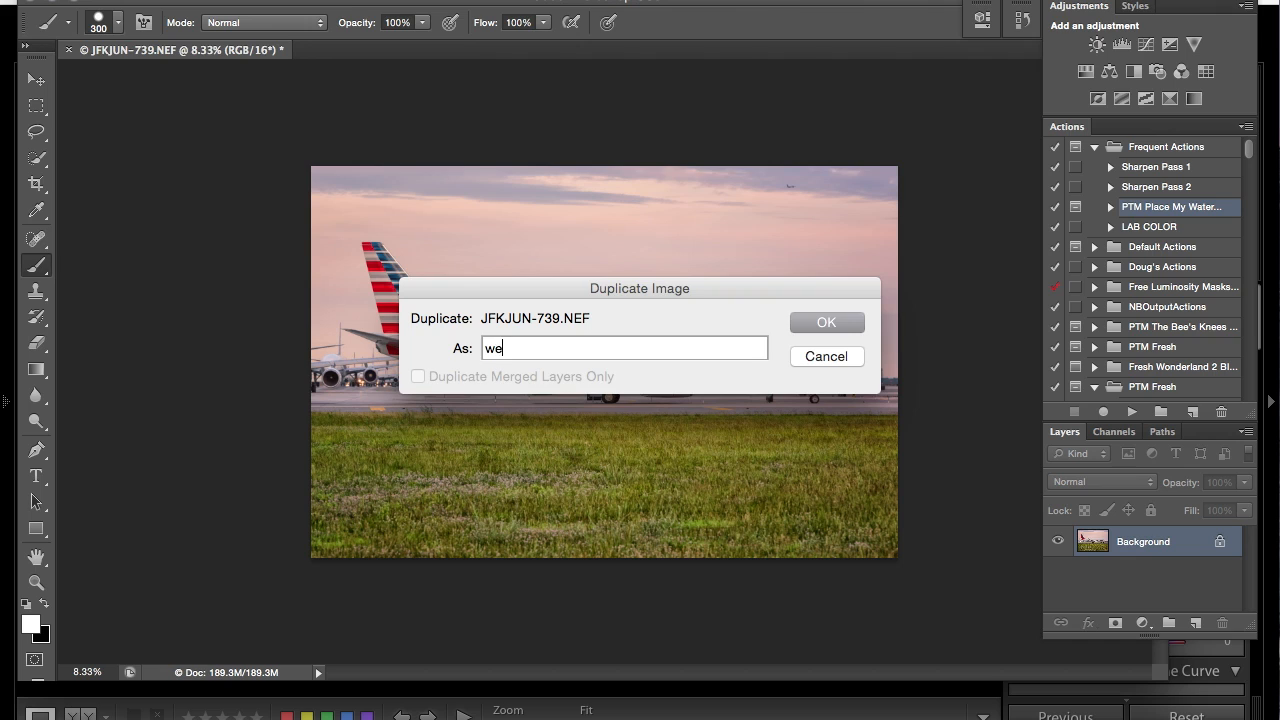
key(Return)
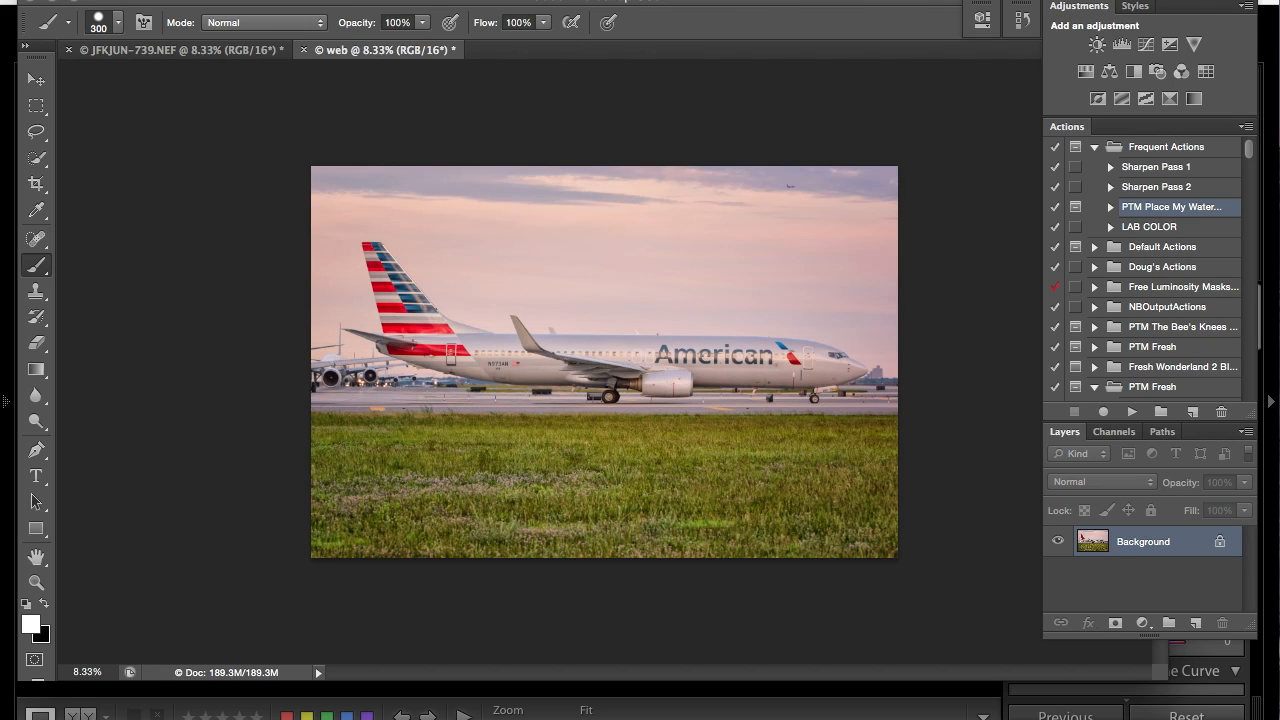
Resize the web image to 1620 pixels wide using Bicubic (best for smooth gradients) resampling
click(245, 1)
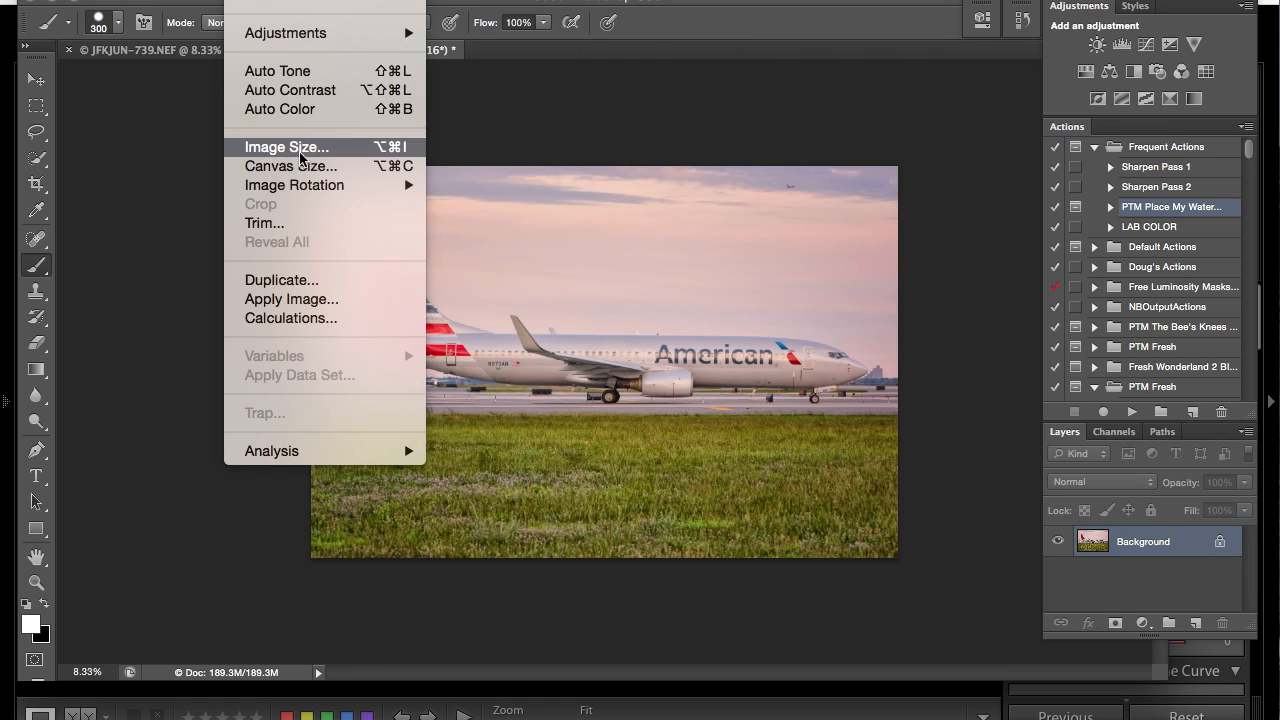
click(300, 150)
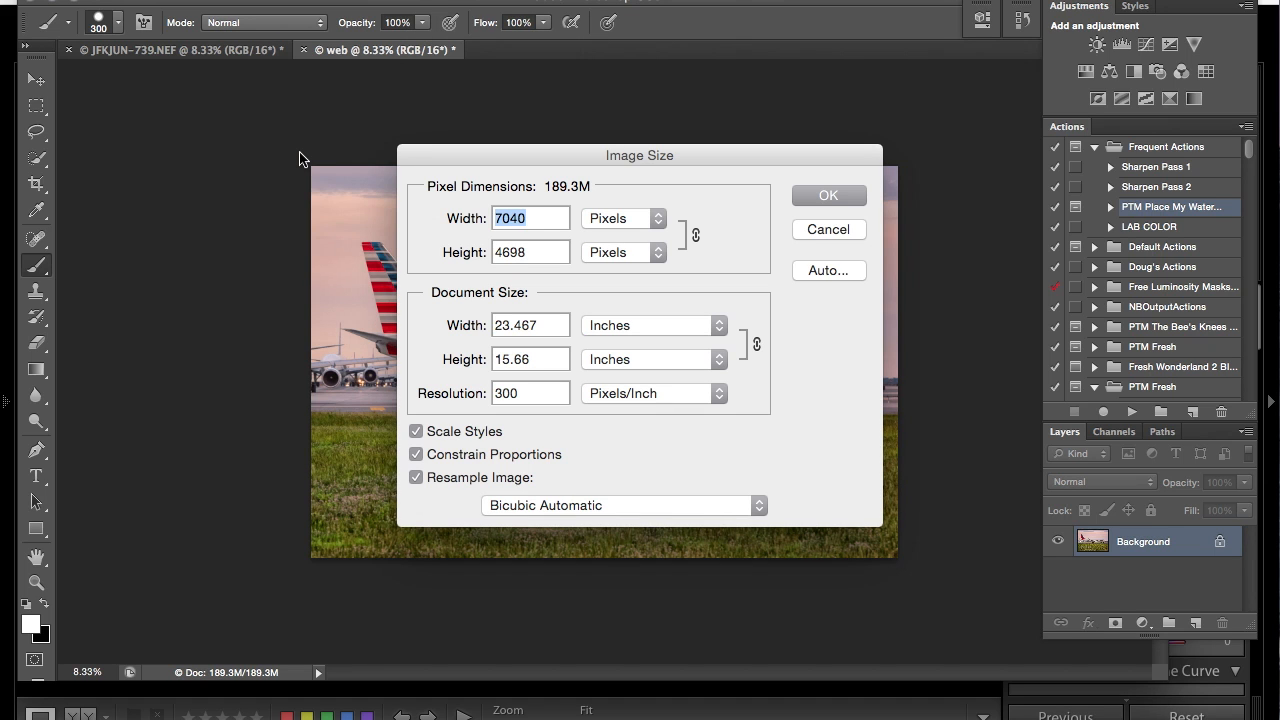
text(1620)
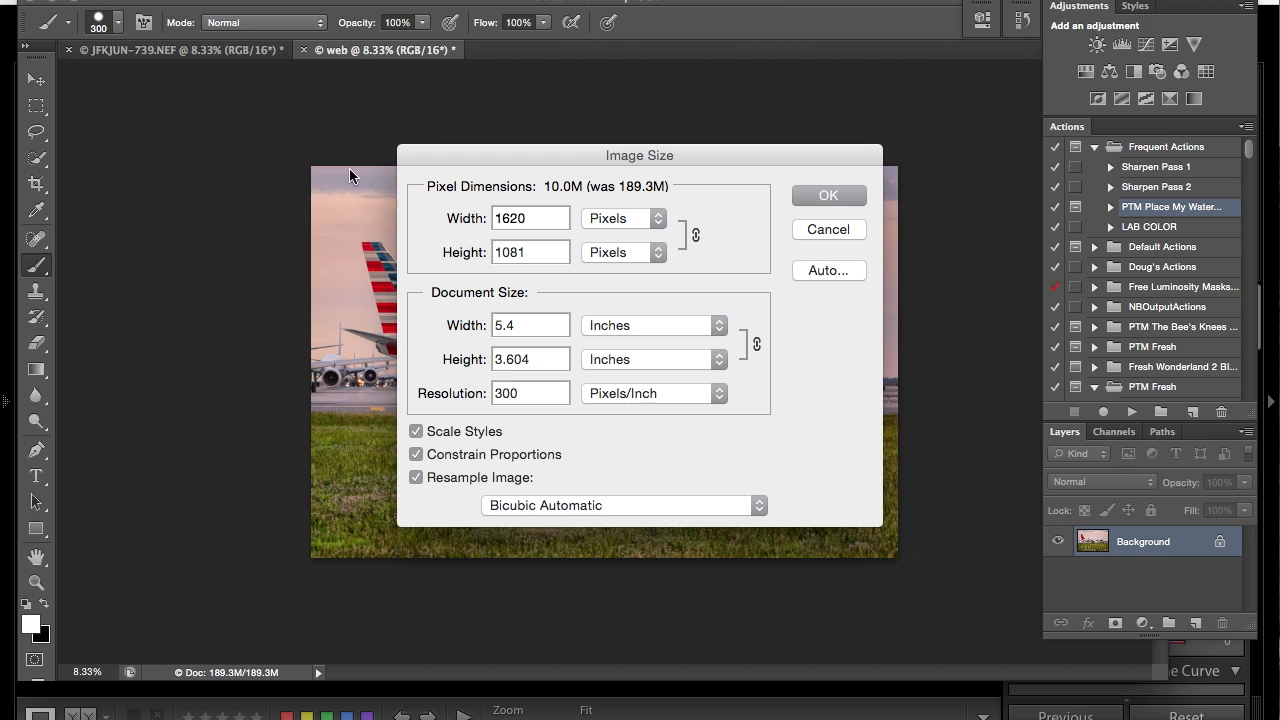
click(688, 503)
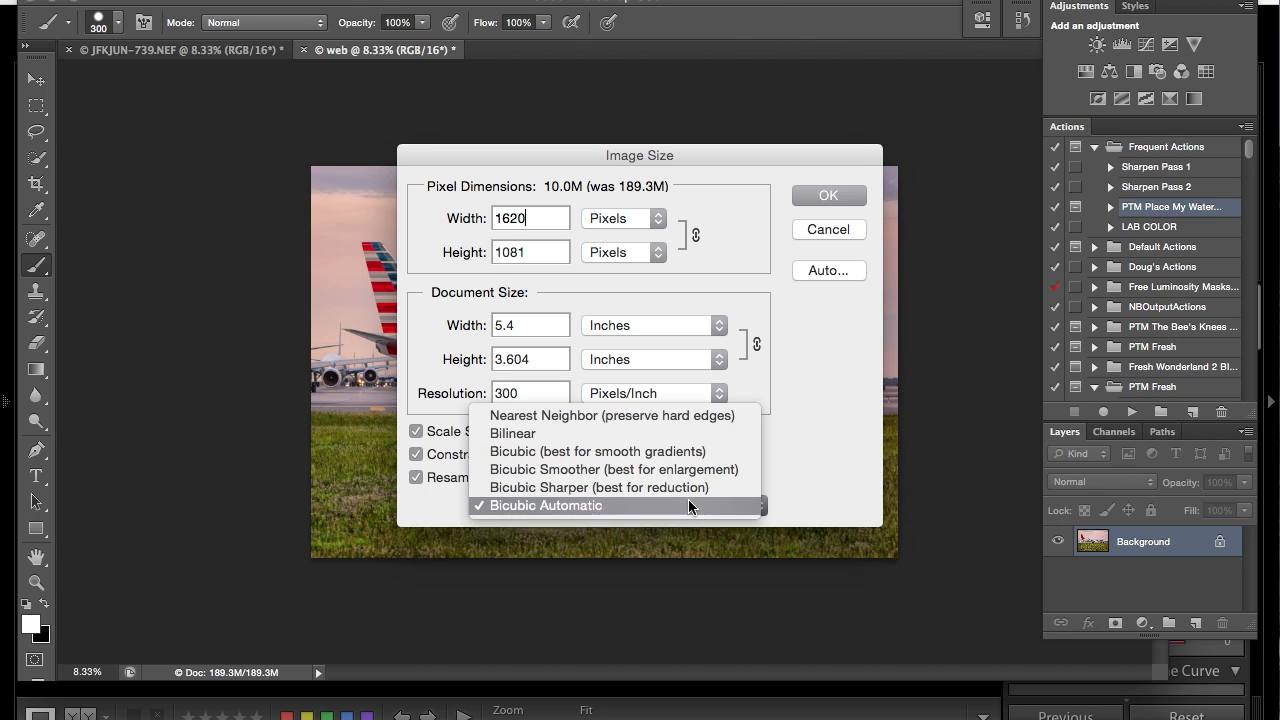
click(592, 452)
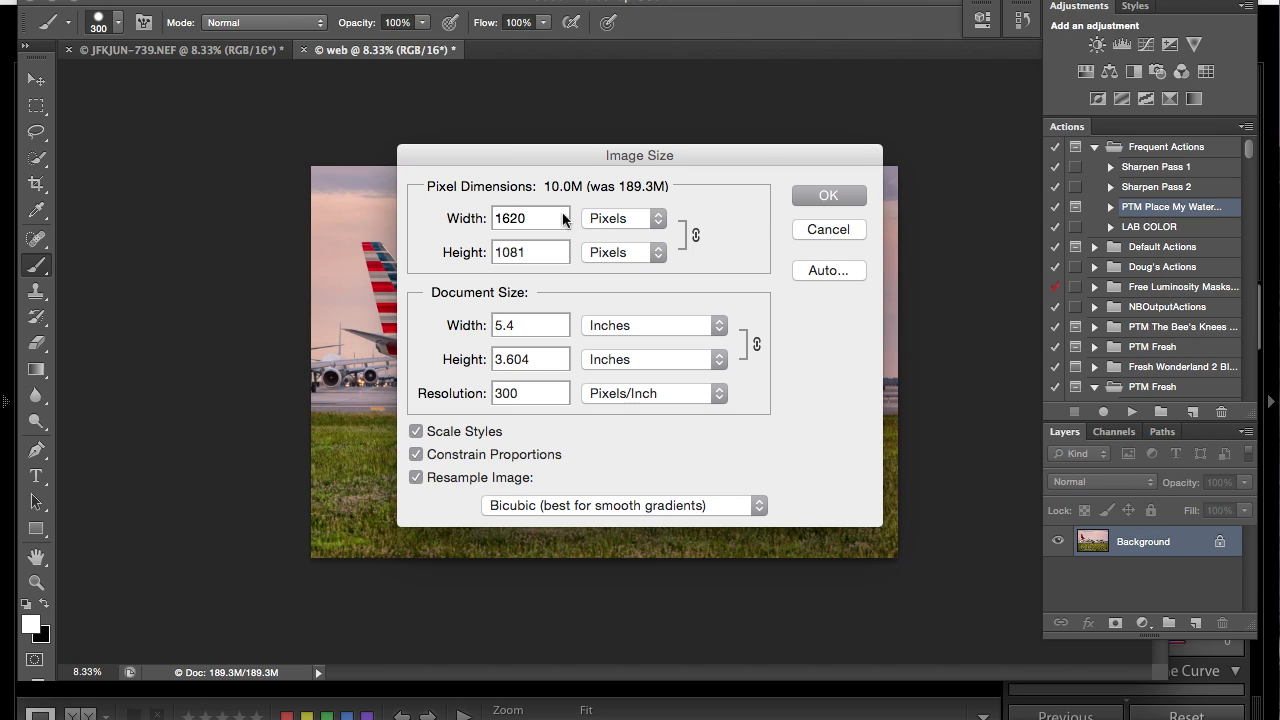
click(838, 194)
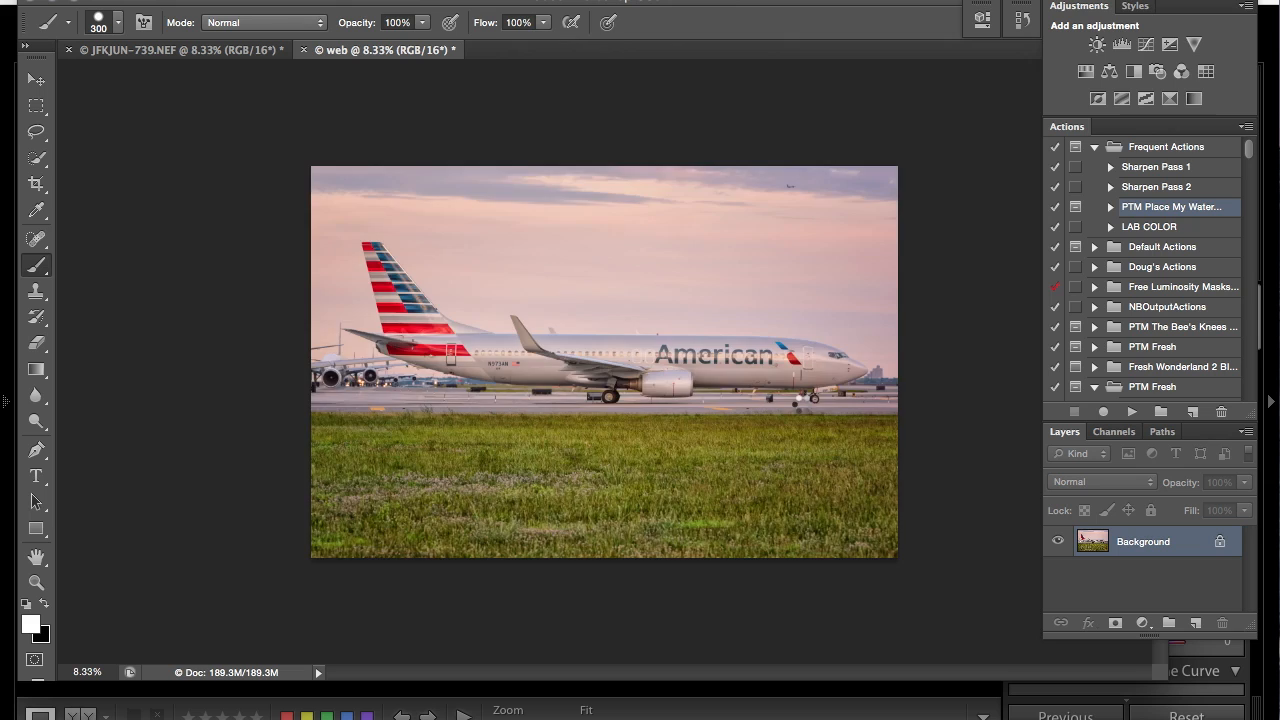
Bring the web image to 100% magnification and duplicate its background layer
key(ctrl+plus)
key(ctrl+plus)
key(ctrl+plus)
key(ctrl+plus)
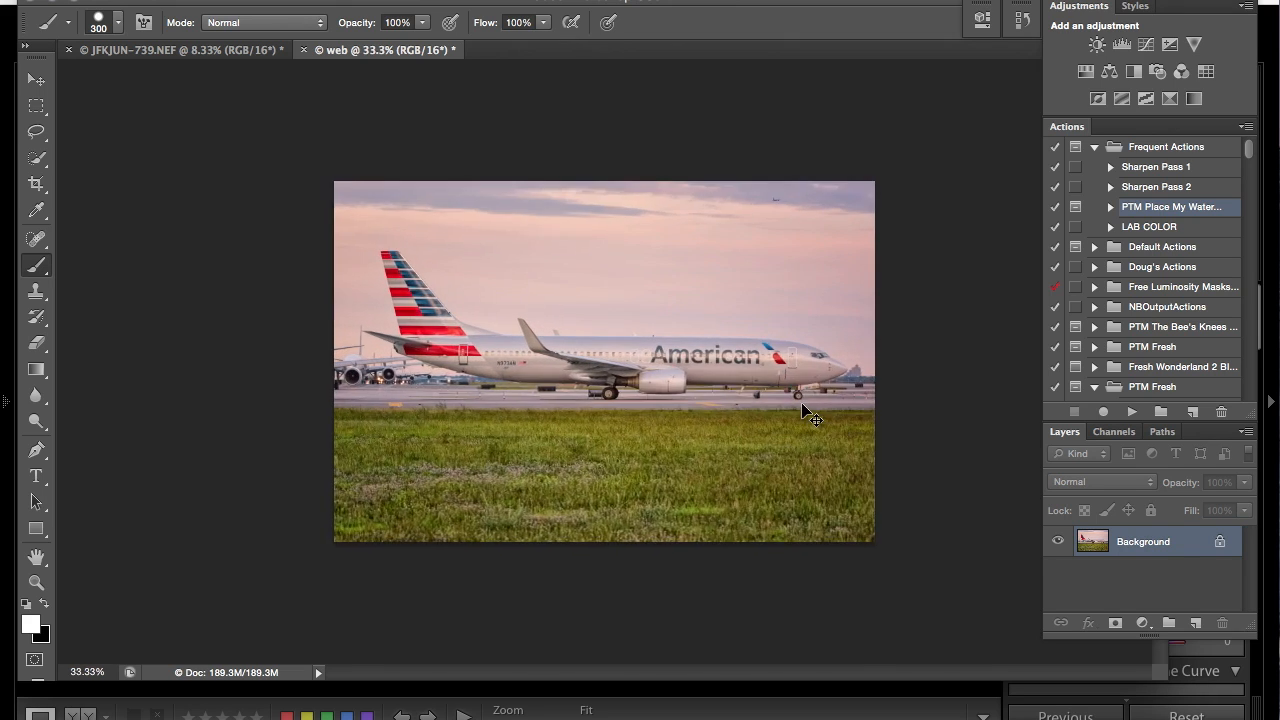
key(ctrl+plus)
key(ctrl+plus)
key(ctrl+plus)
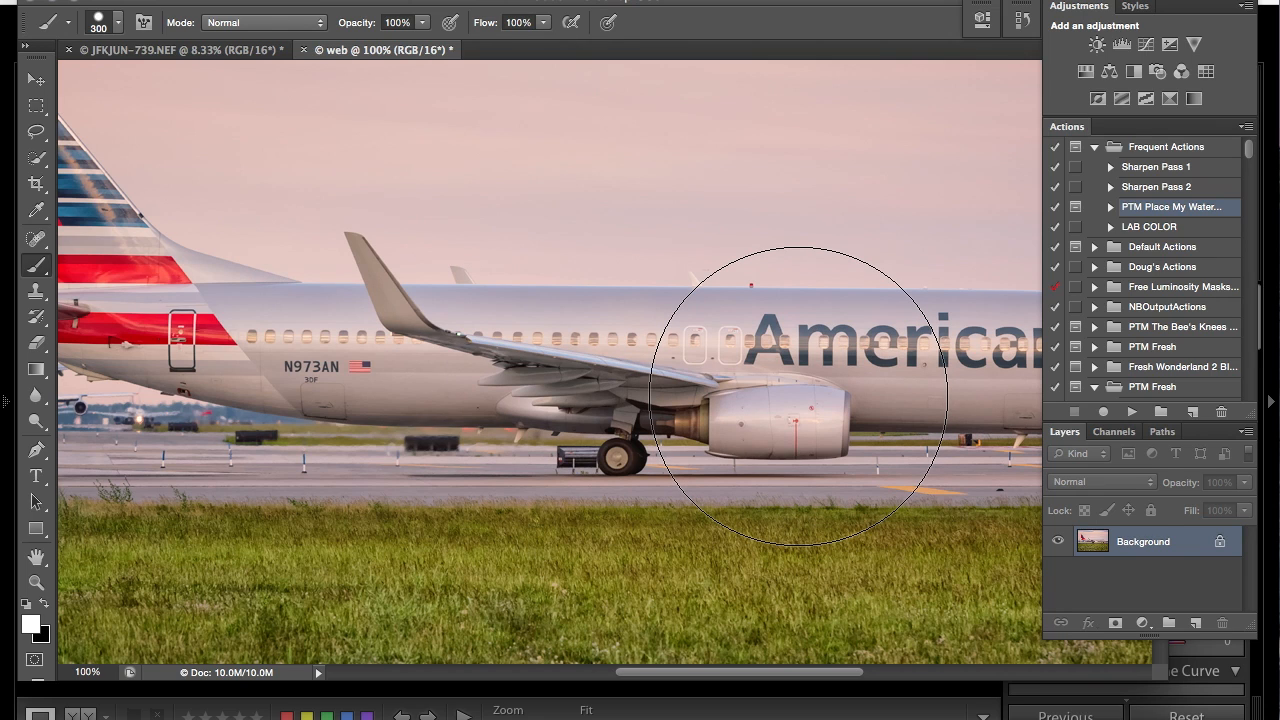
key(ctrl+j)
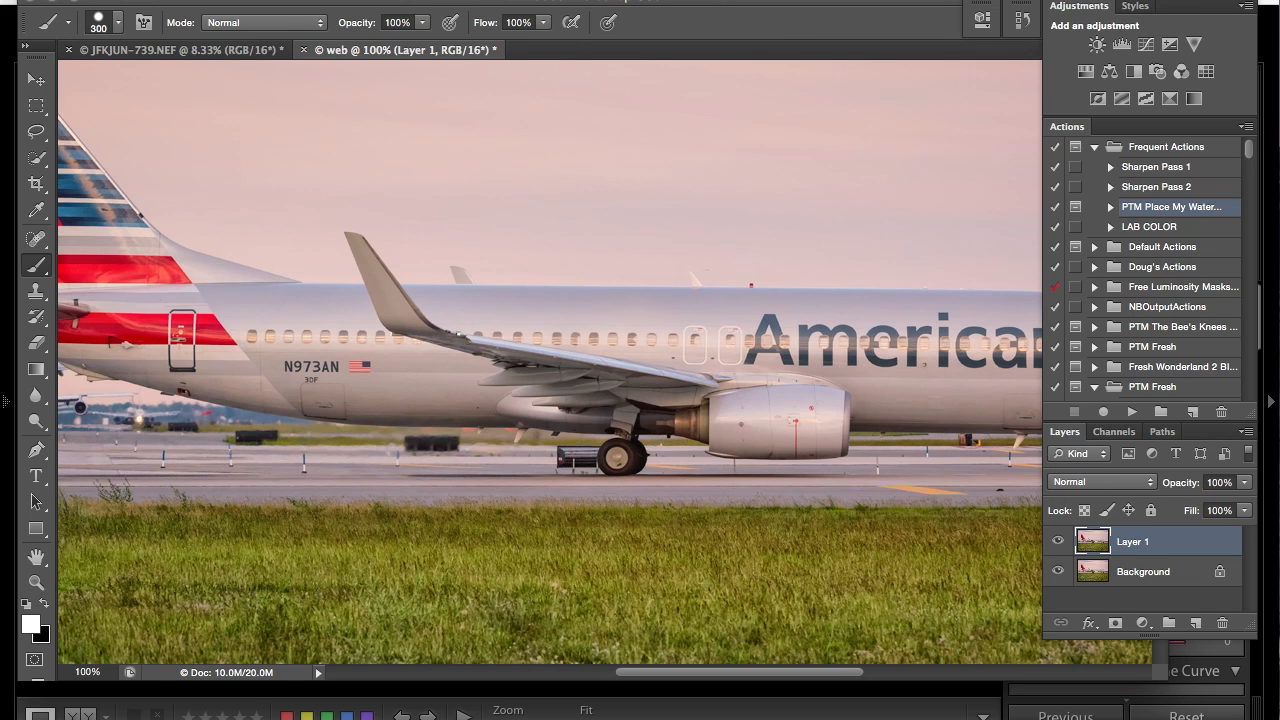
Apply a High Pass filter with a very small radius to Layer 1 and set its blending mode to Hard Light
click(470, 0)
mouse_move(639, 357)
click(750, 375)
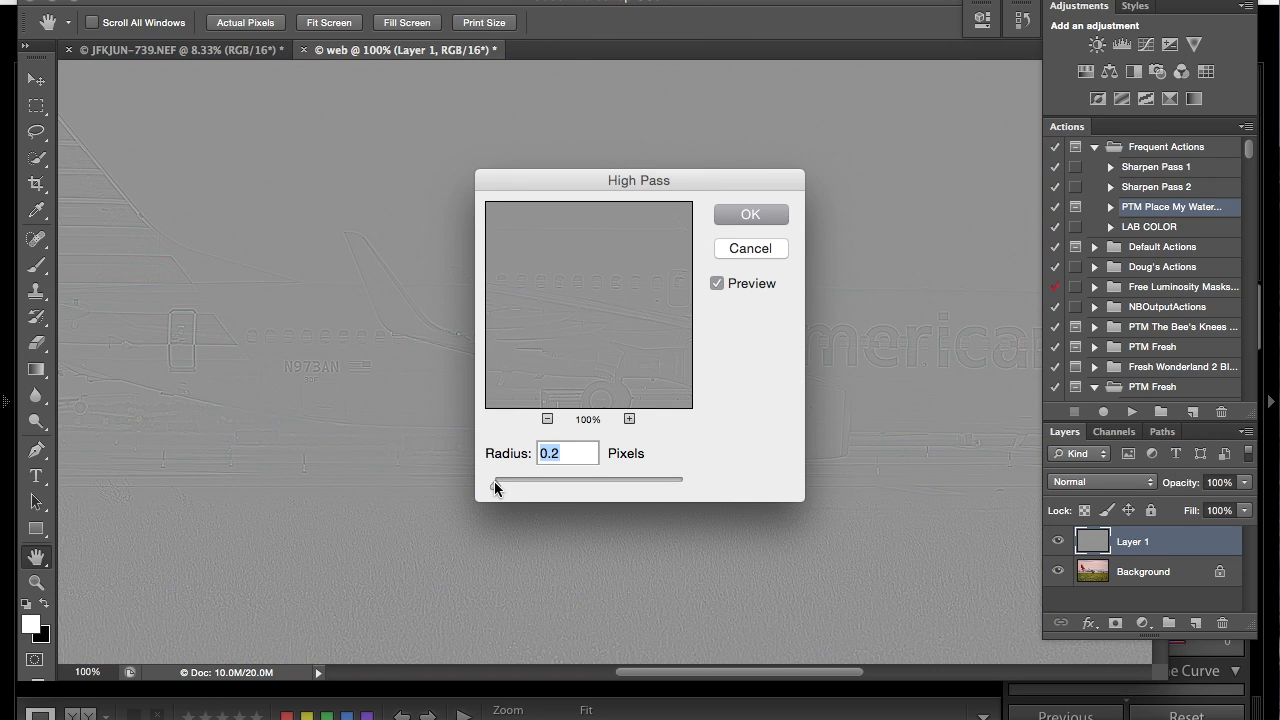
drag(494, 480, 496, 482)
click(751, 225)
key(b)
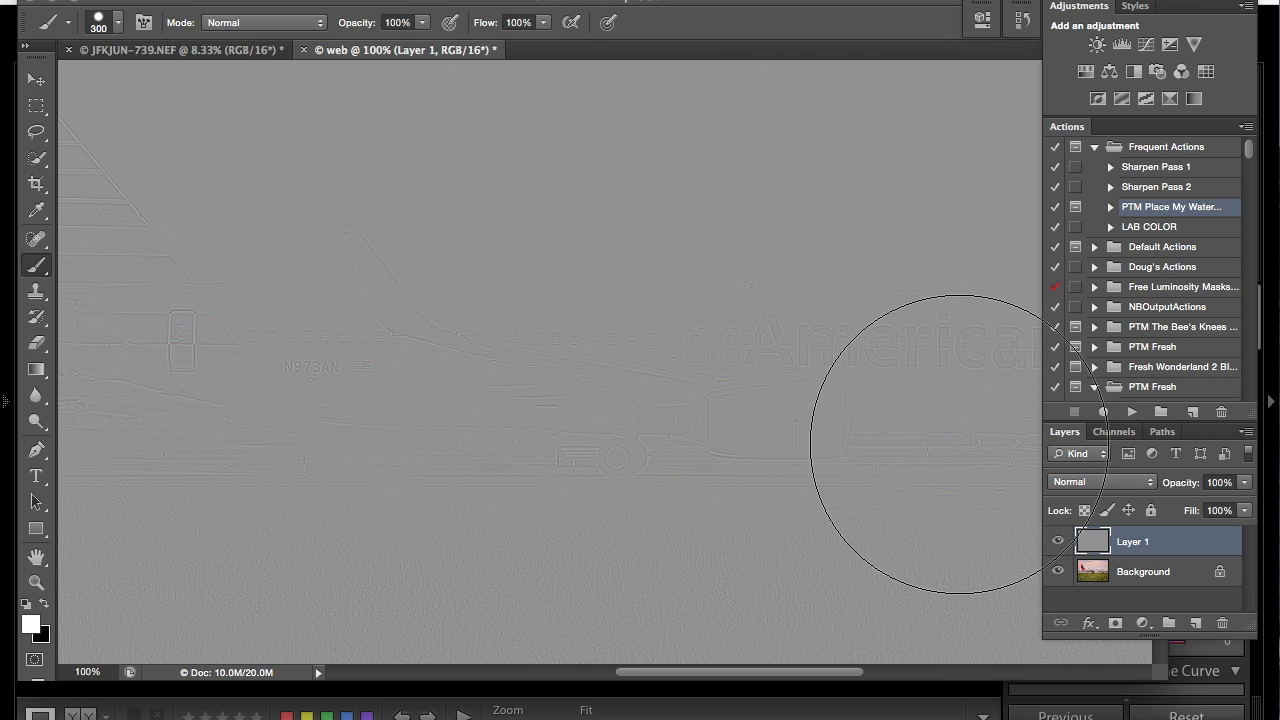
click(1100, 482)
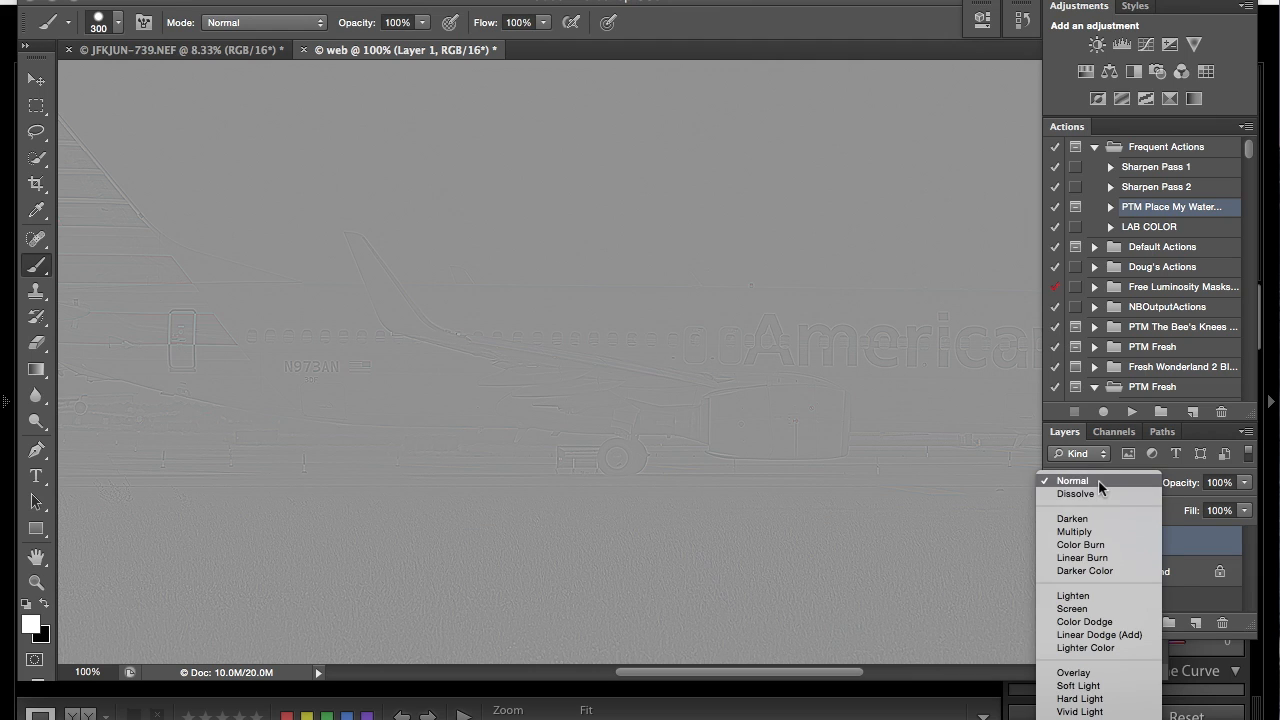
click(1118, 699)
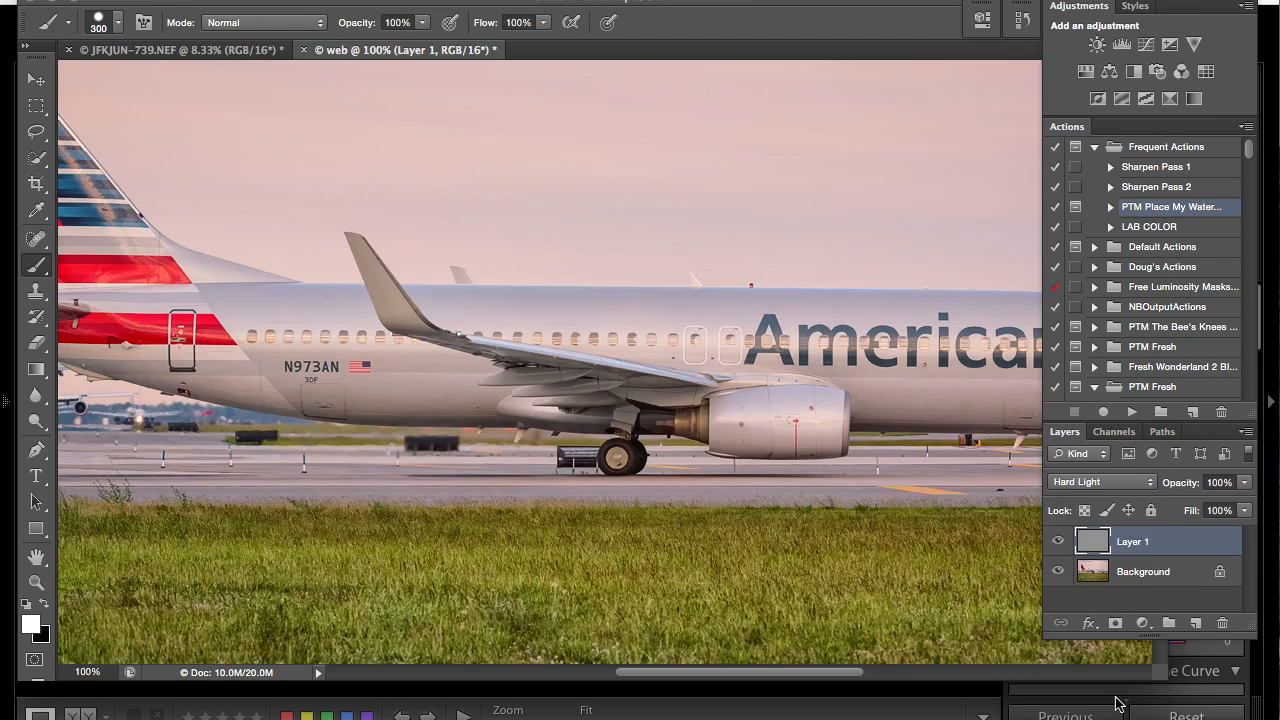
Add a layer mask to Layer 1, invert it to black, and check the brush's size and hardness
click(1115, 624)
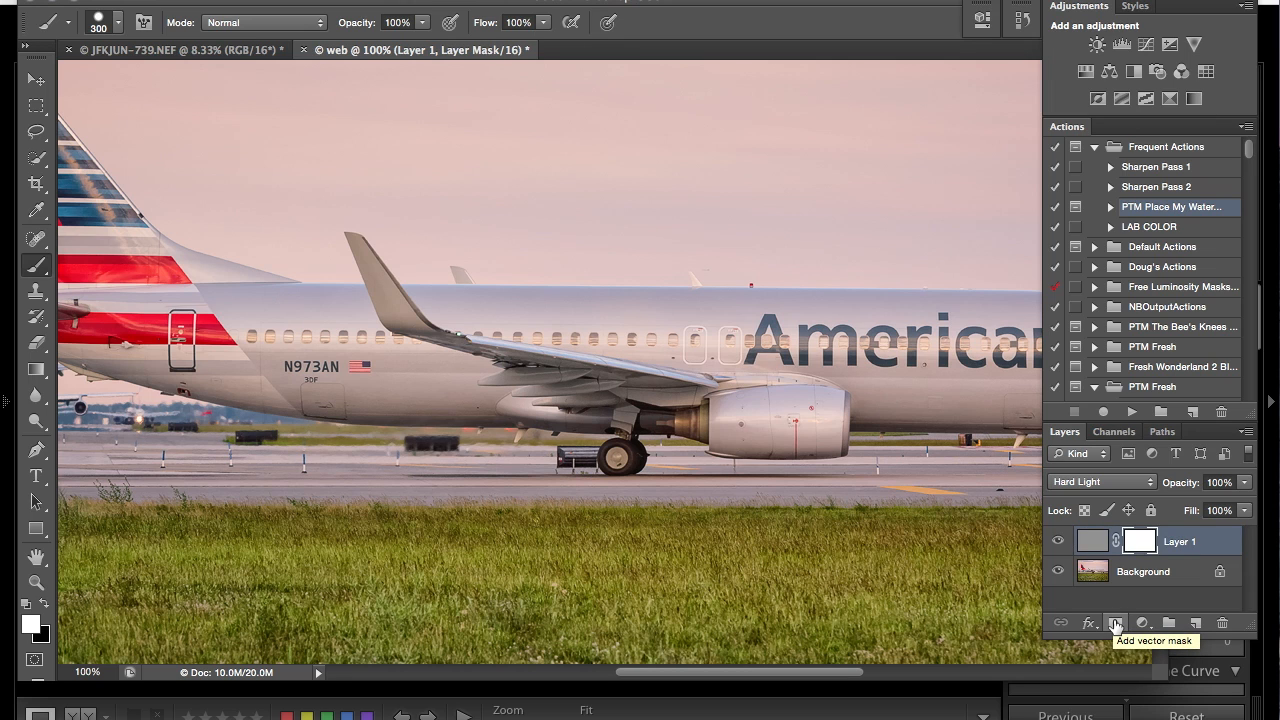
key(ctrl+i)
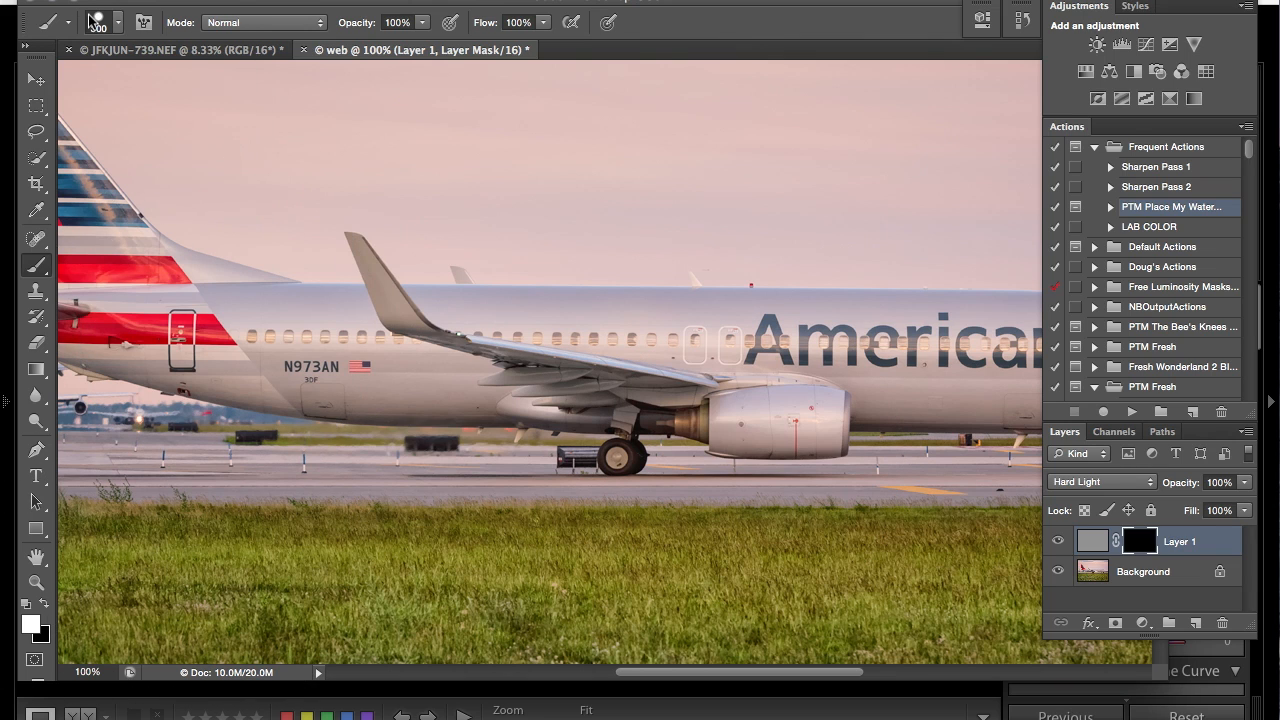
click(118, 22)
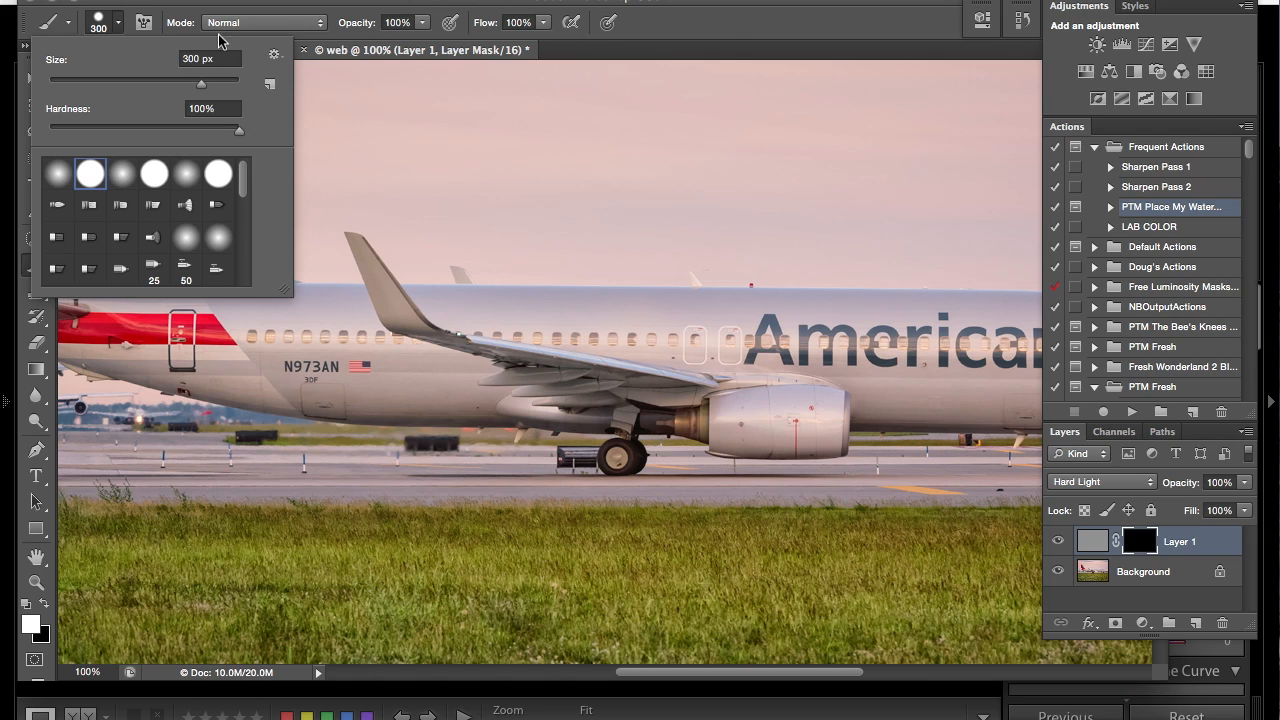
click(204, 4)
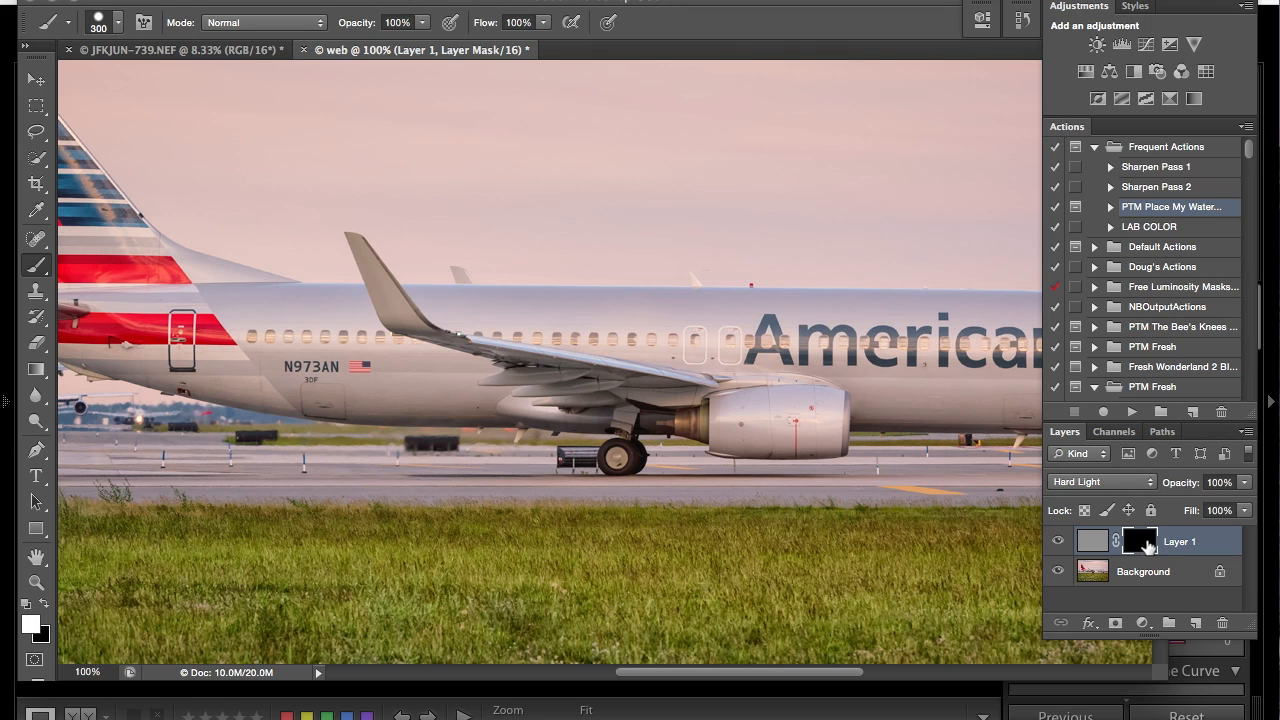
Paint white on Layer 1's mask over the aircraft, the background planes and the grass to reveal the sharpening there
mouse_move(760, 360)
mouse_down()
mouse_move(833, 377)
mouse_move(518, 376)
mouse_move(419, 351)
mouse_move(564, 344)
mouse_move(538, 337)
mouse_move(763, 375)
mouse_up()
scroll(763, 375, right, 1)
scroll(763, 375, right, 5)
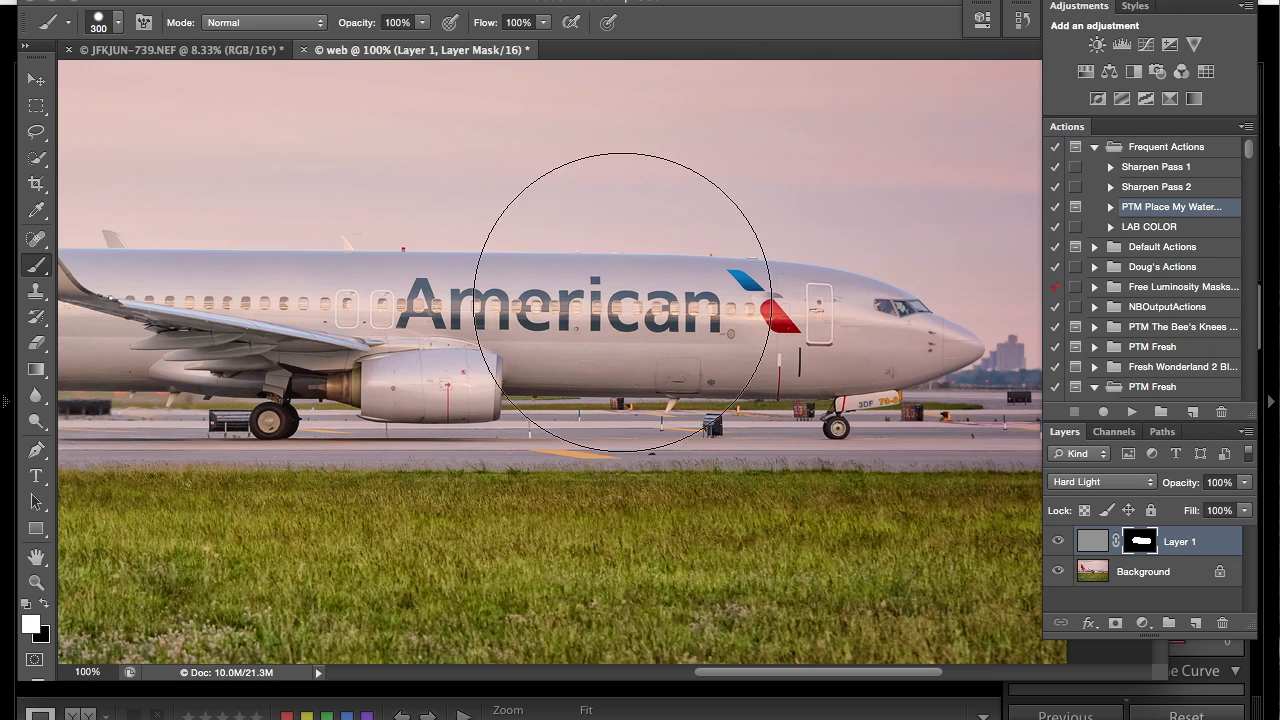
mouse_move(811, 425)
mouse_down()
mouse_move(851, 393)
mouse_move(725, 387)
mouse_up()
scroll(461, 377, left, 10)
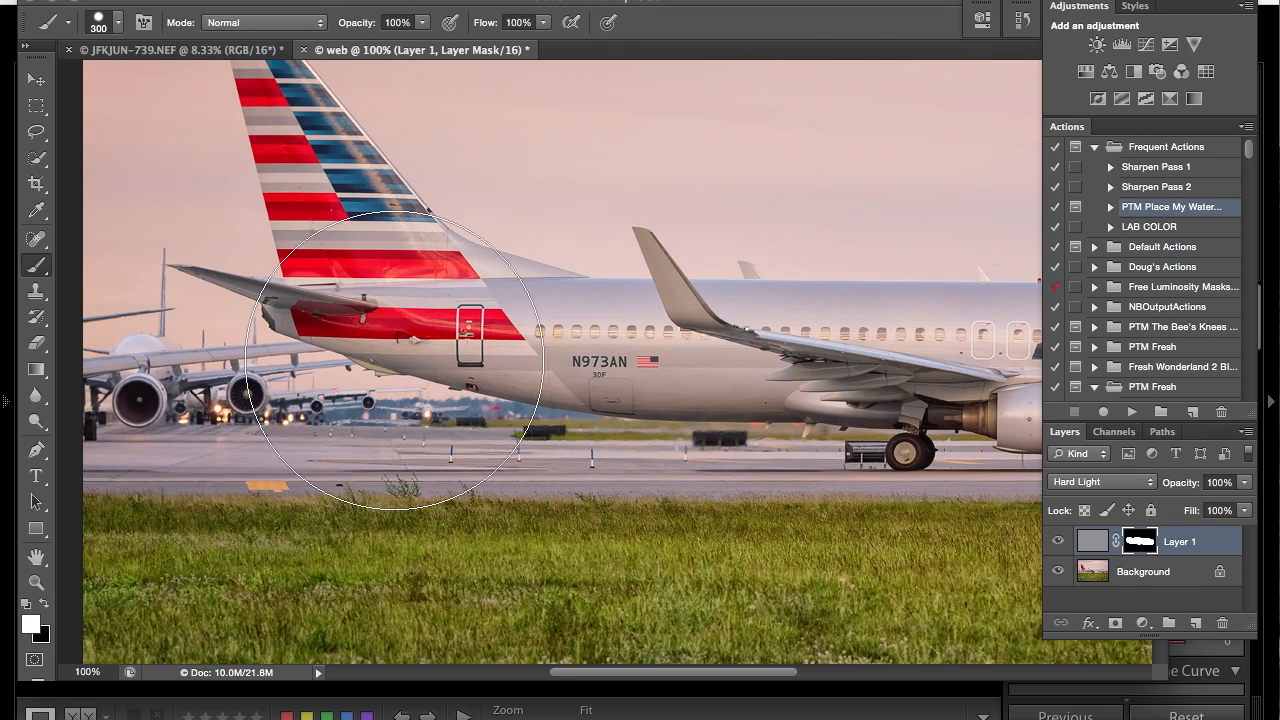
scroll(400, 320, left, 3)
drag(153, 427, 338, 471)
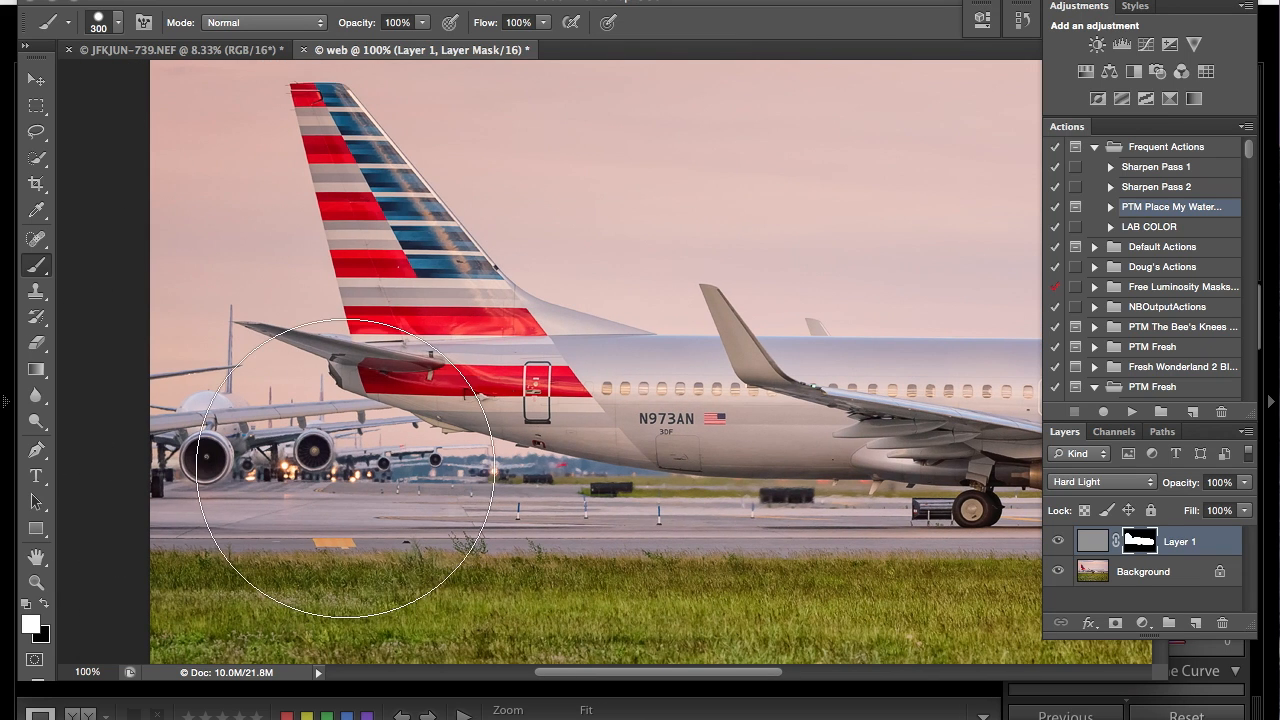
scroll(342, 471, down, 5)
mouse_move(211, 445)
mouse_down()
mouse_move(825, 463)
mouse_move(286, 512)
mouse_up()
scroll(286, 512, right, 10)
scroll(286, 512, down, 2)
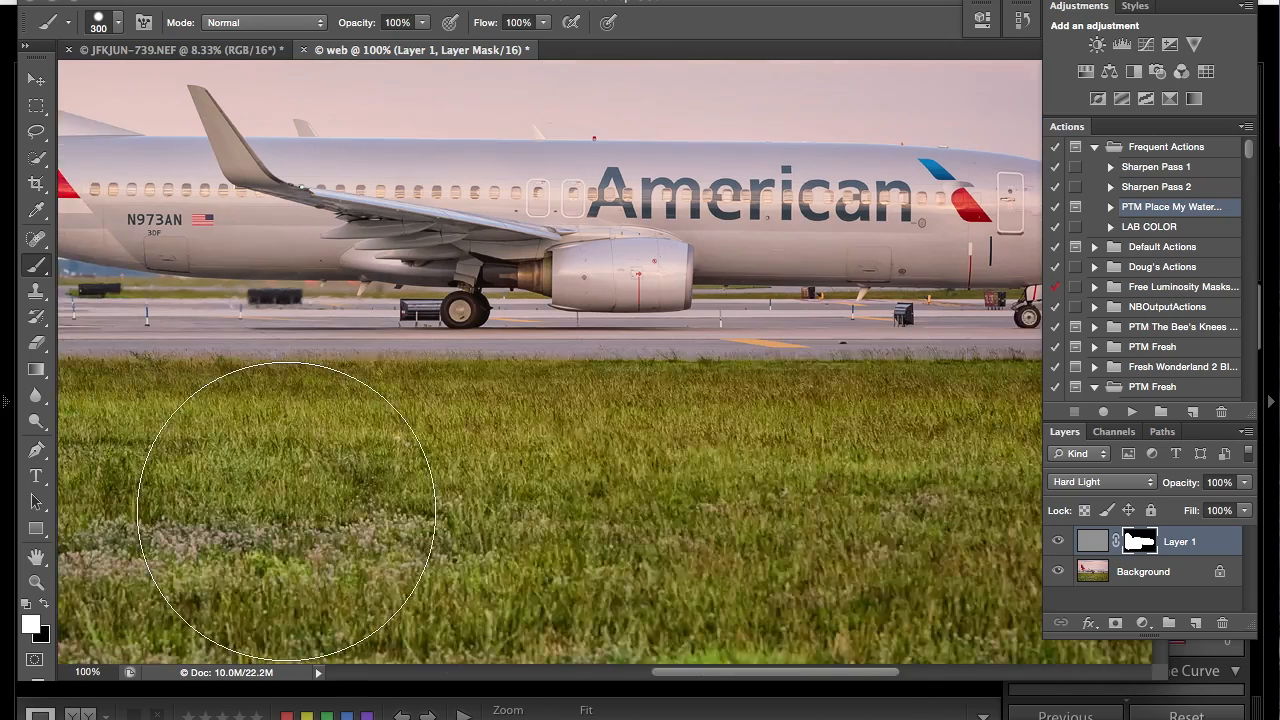
scroll(508, 526, right, 8)
scroll(508, 526, up, 1)
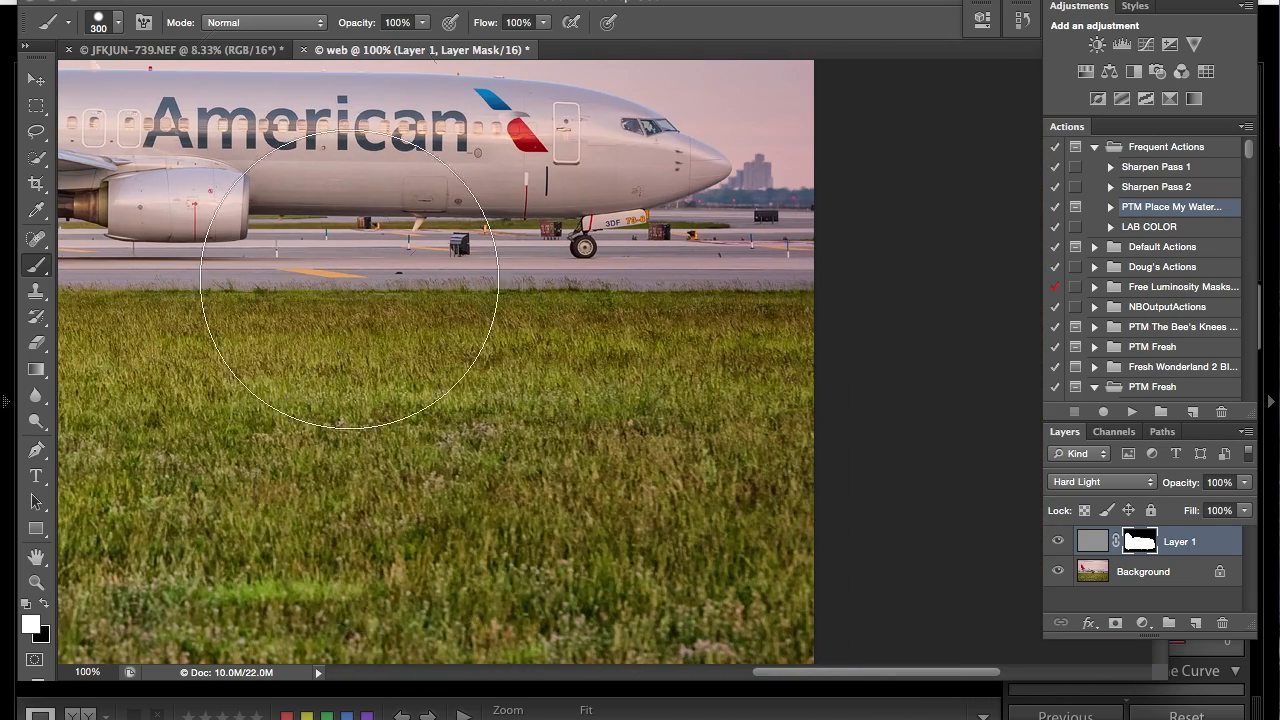
In JFKJUN-739.NEF, reapply the High Pass filter to a copy of the background layer and set the copy to Hard Light
click(205, 50)
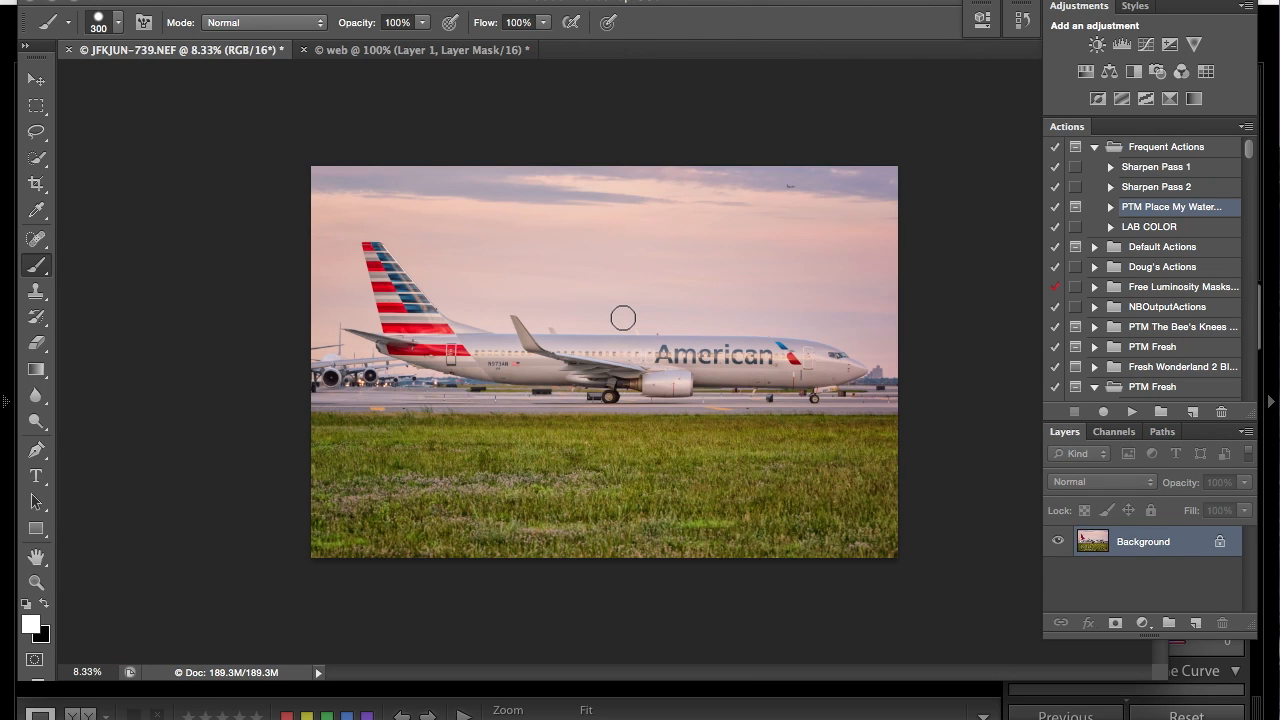
key(ctrl+plus)
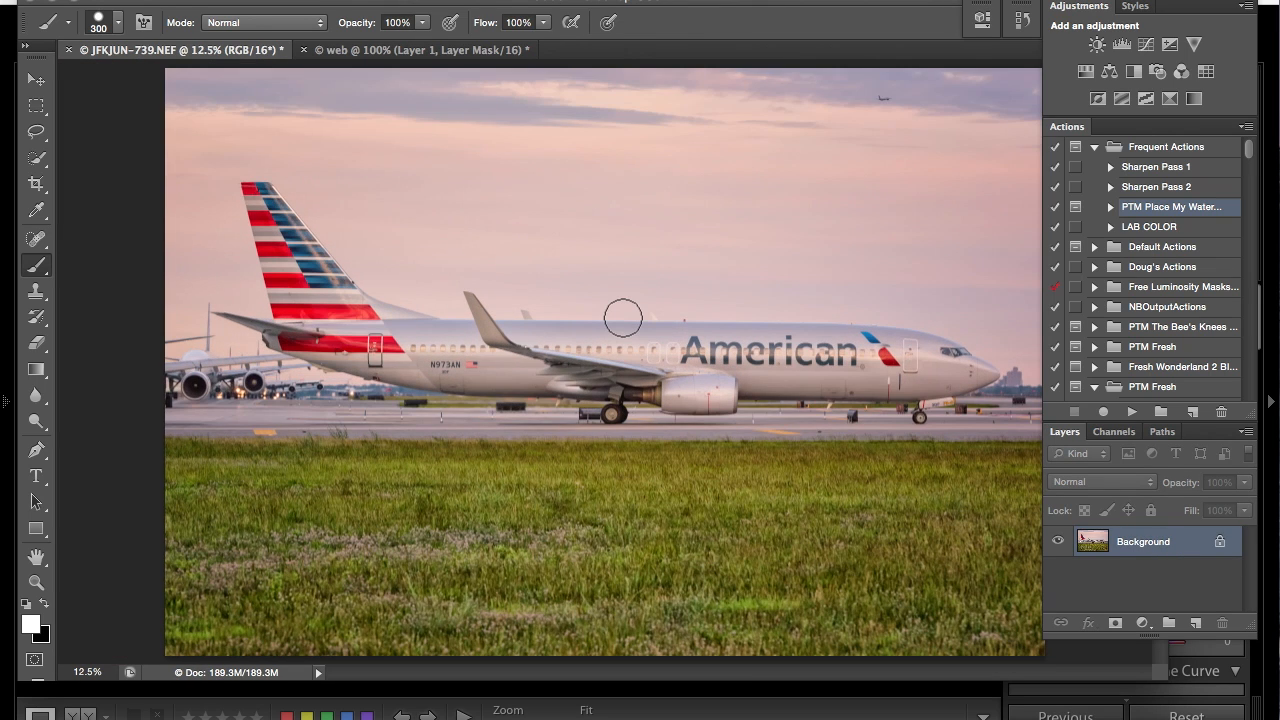
key(ctrl+j)
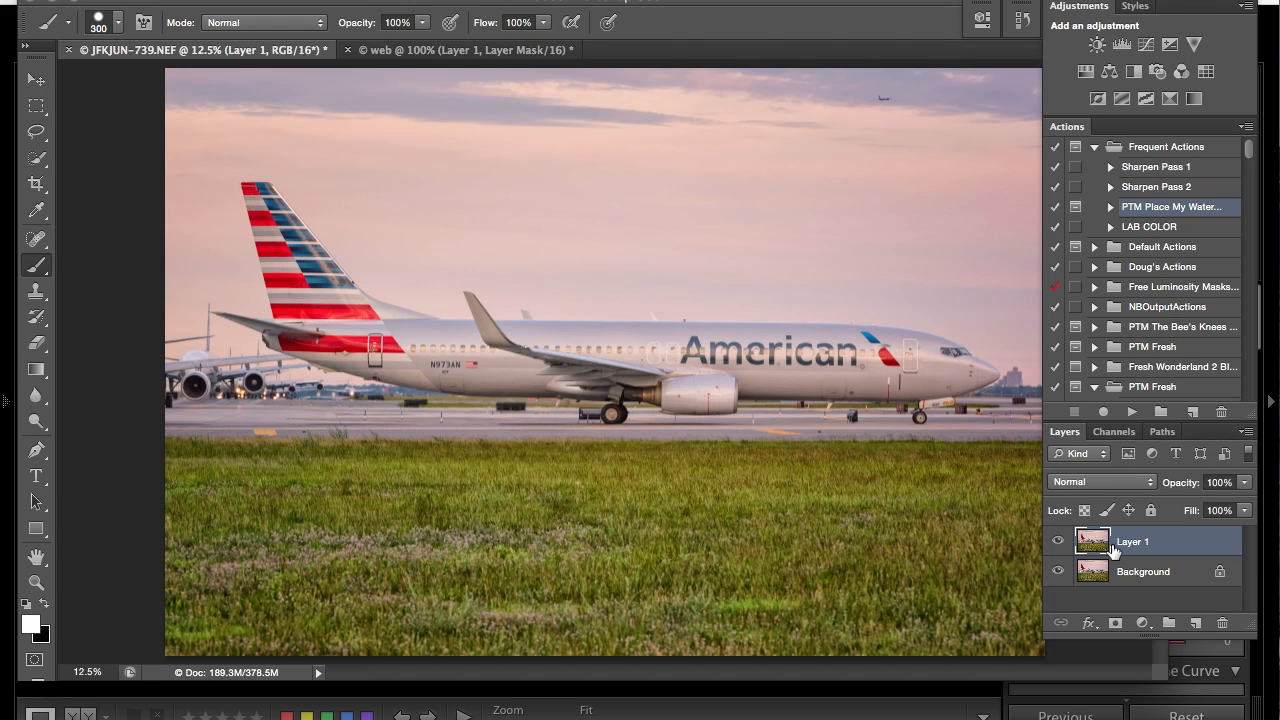
click(470, 0)
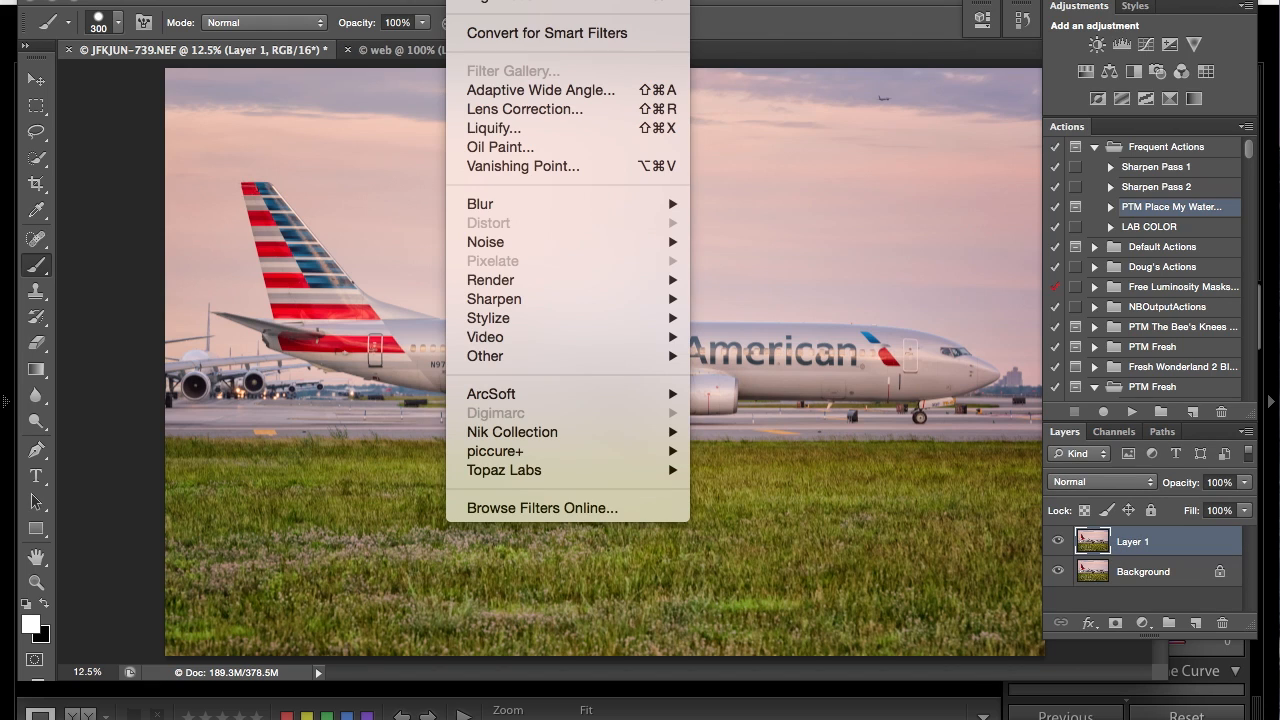
click(498, 7)
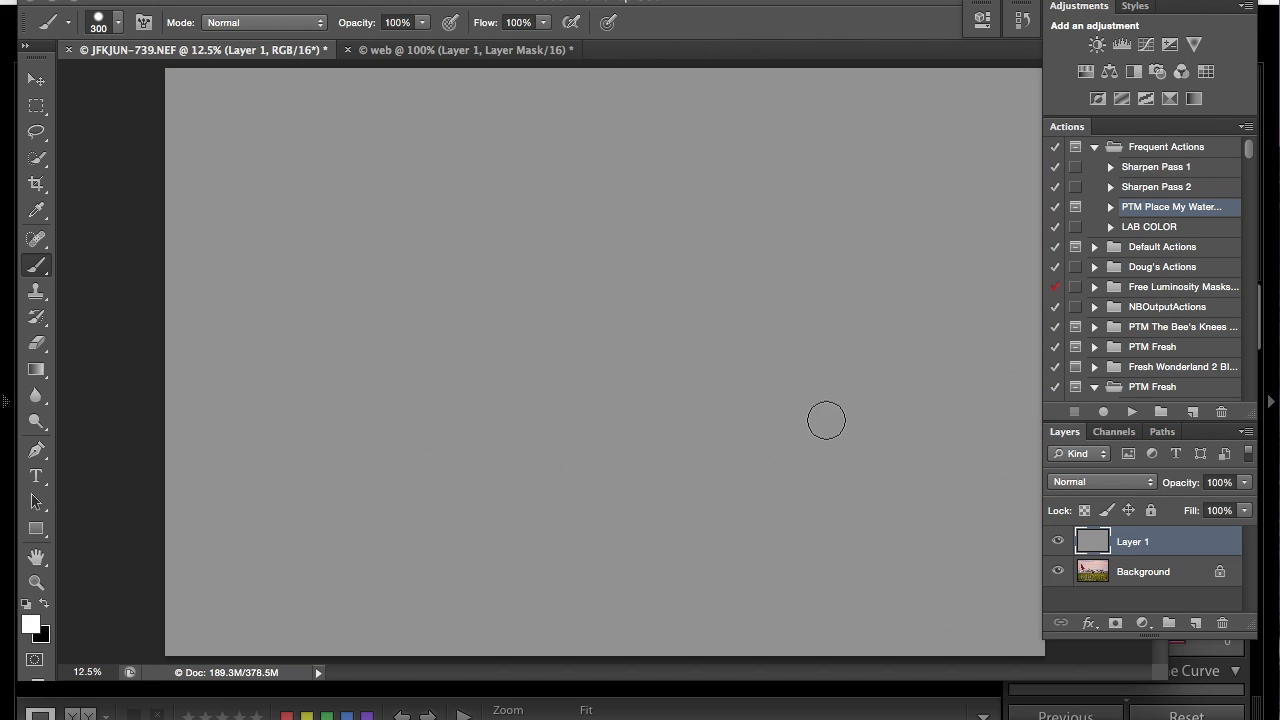
click(1120, 487)
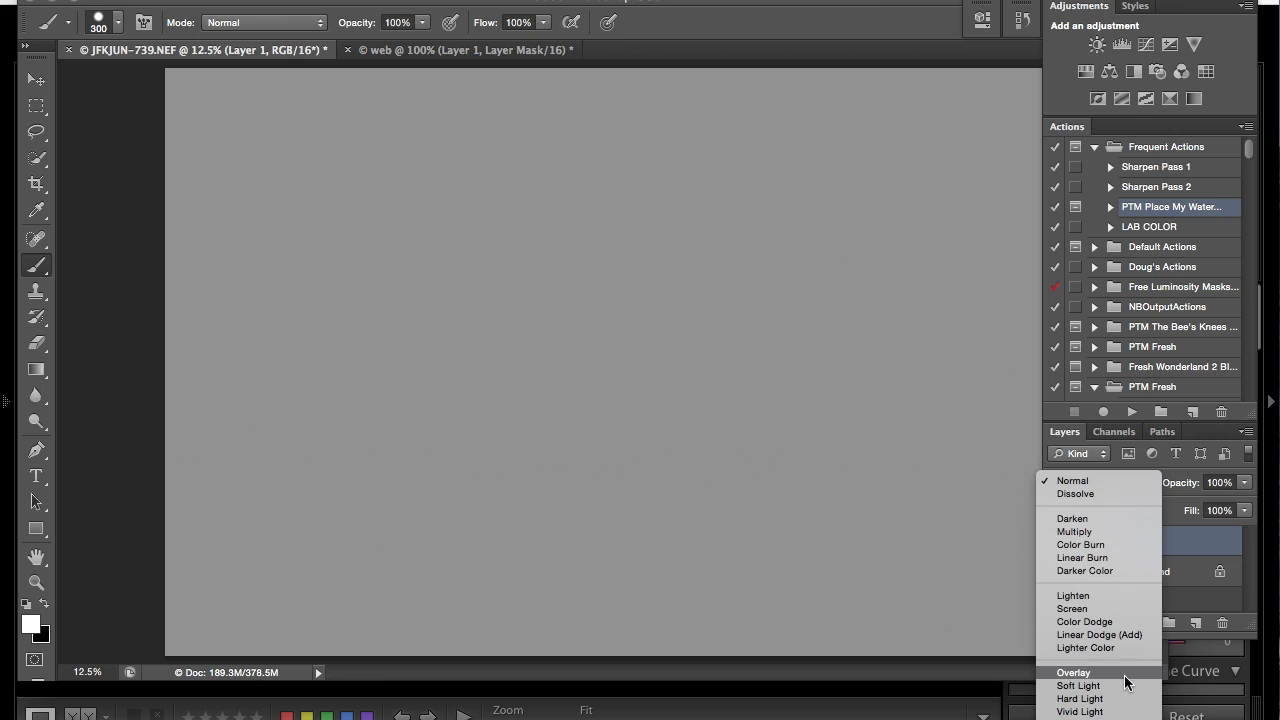
click(1100, 643)
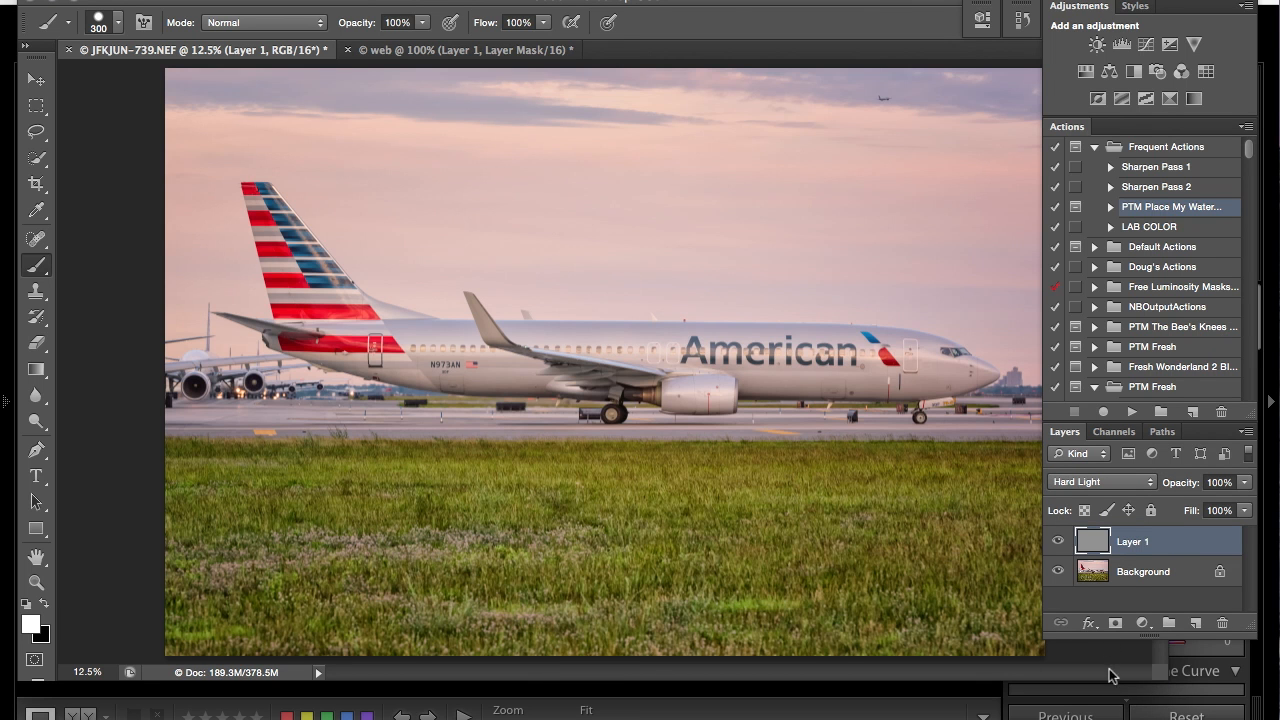
Add a black-filled layer mask to Layer 1 and enlarge the brush to 700
click(1115, 623)
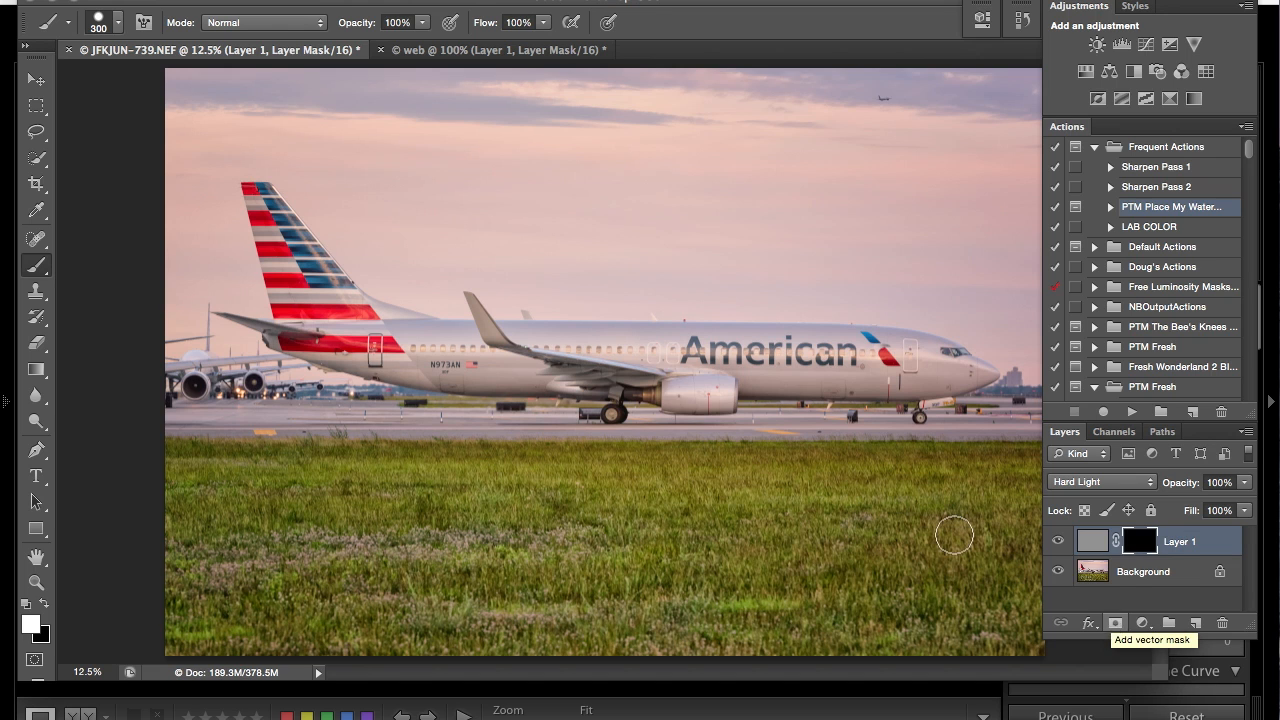
key(bracketright)
key(bracketright)
key(bracketright)
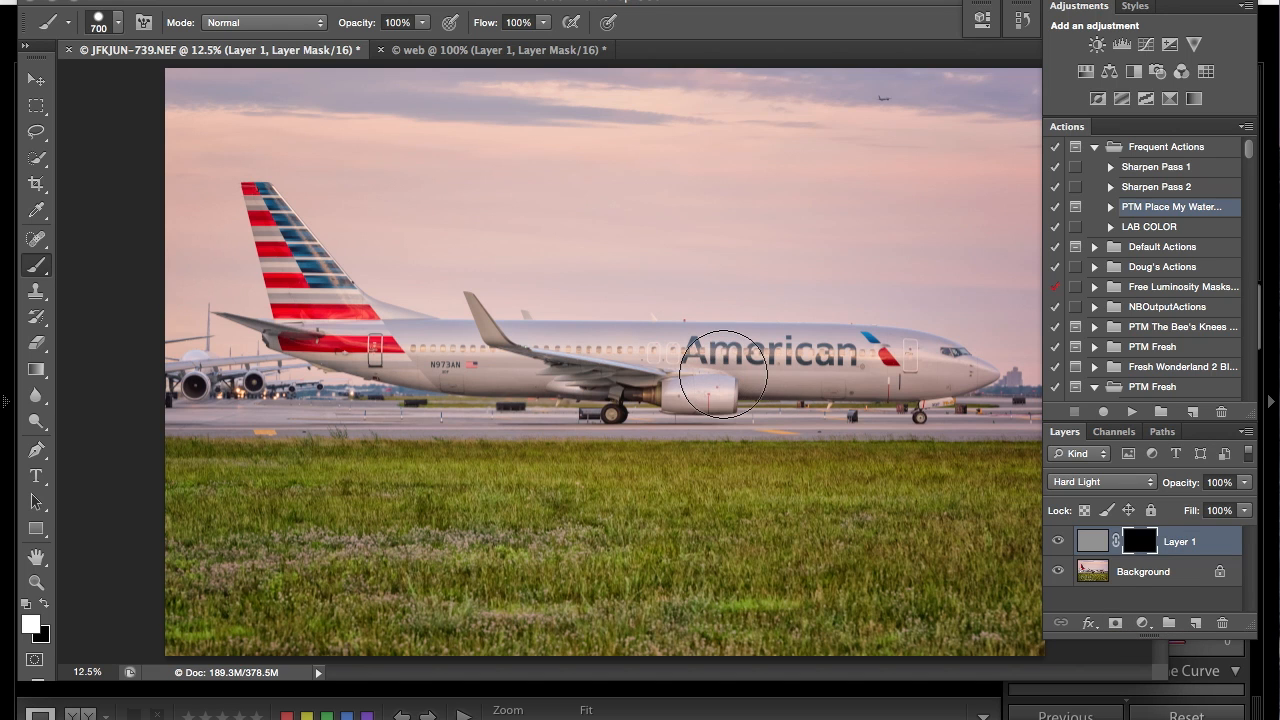
Paint white on Layer 1's mask over the wing, engine, American lettering and nose of the aircraft
key(ctrl+plus)
key(ctrl+plus)
key(ctrl+plus)
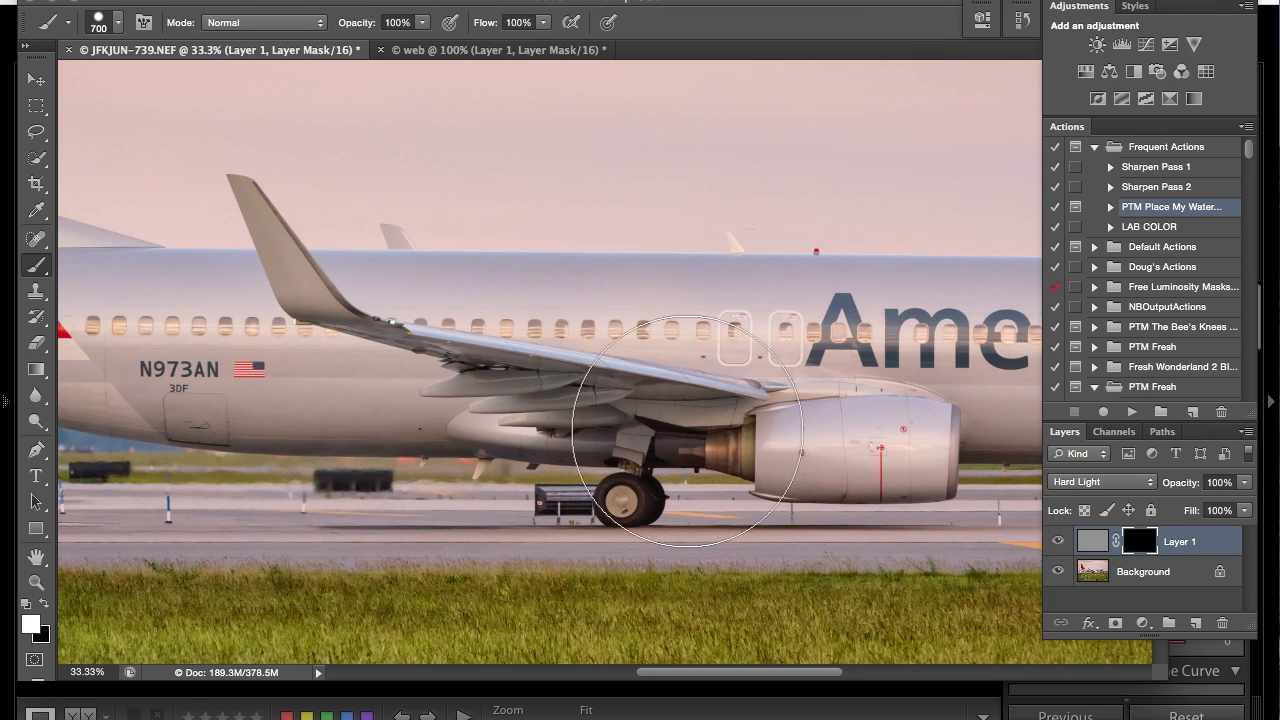
drag(343, 310, 340, 315)
scroll(340, 315, right, 5)
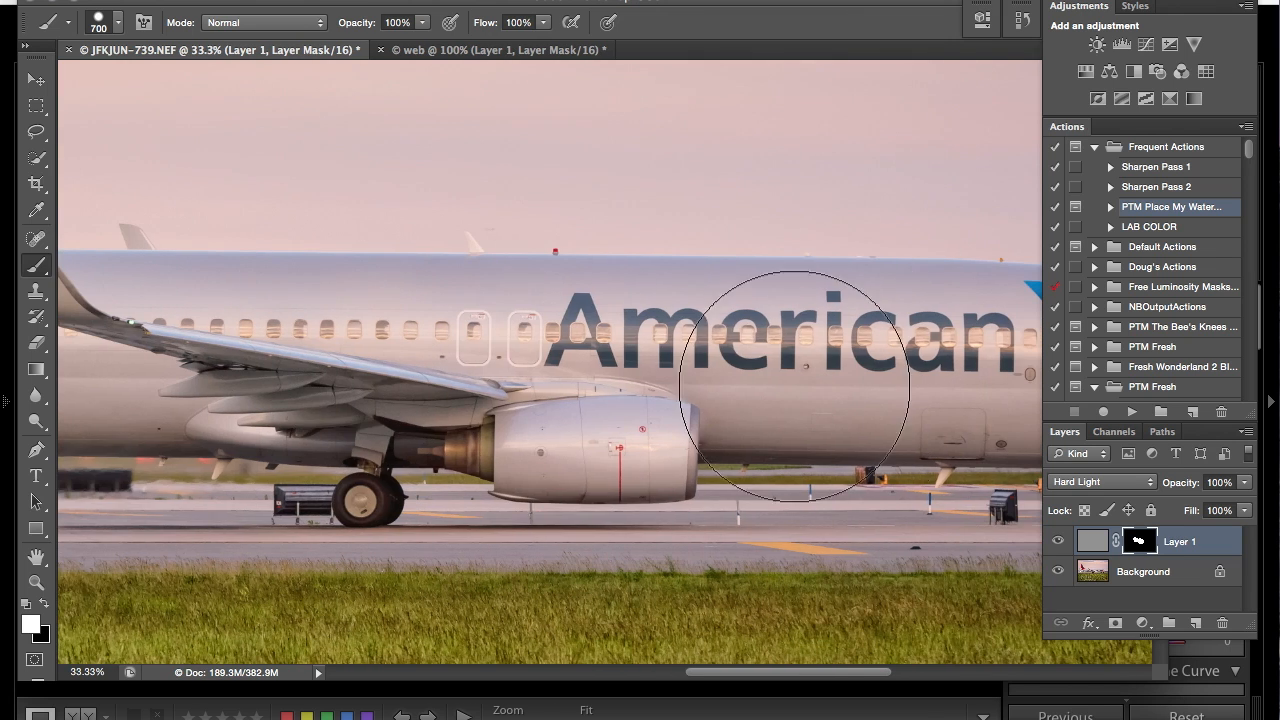
scroll(602, 337, right, 9)
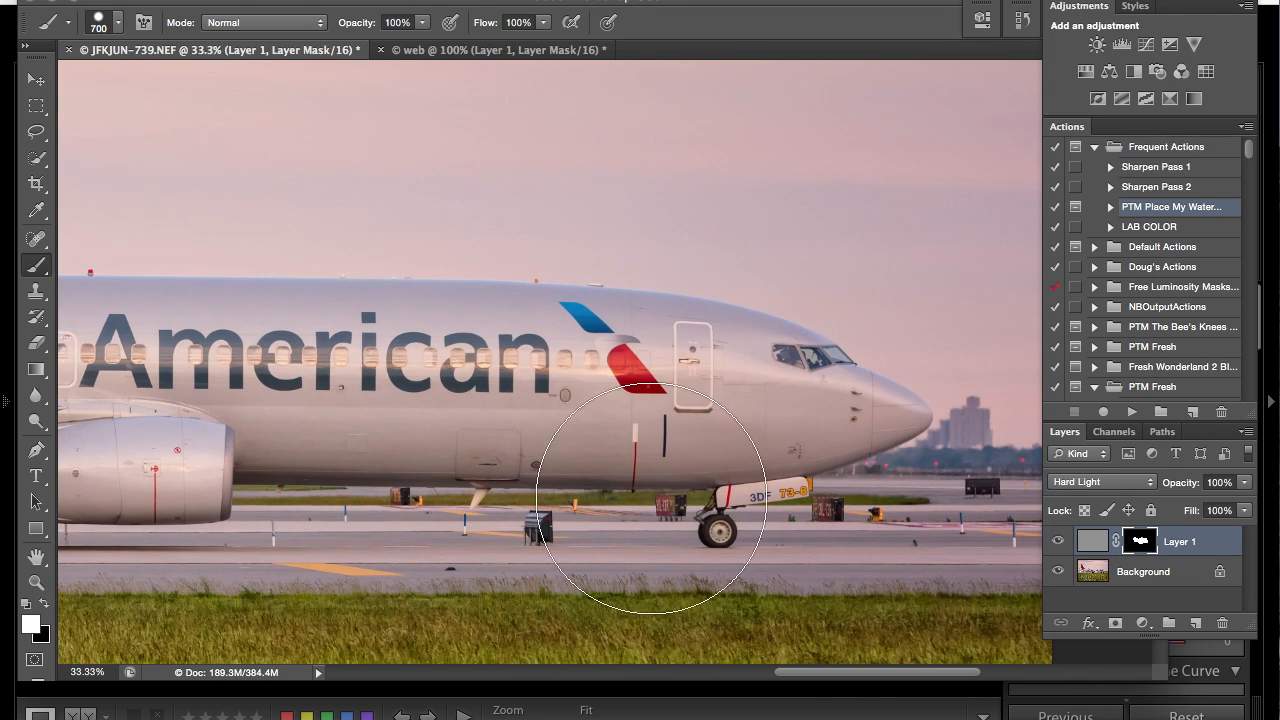
Paint white on the mask over the winglet, rear fuselage, striped tail and the planes behind it
scroll(637, 499, left, 16)
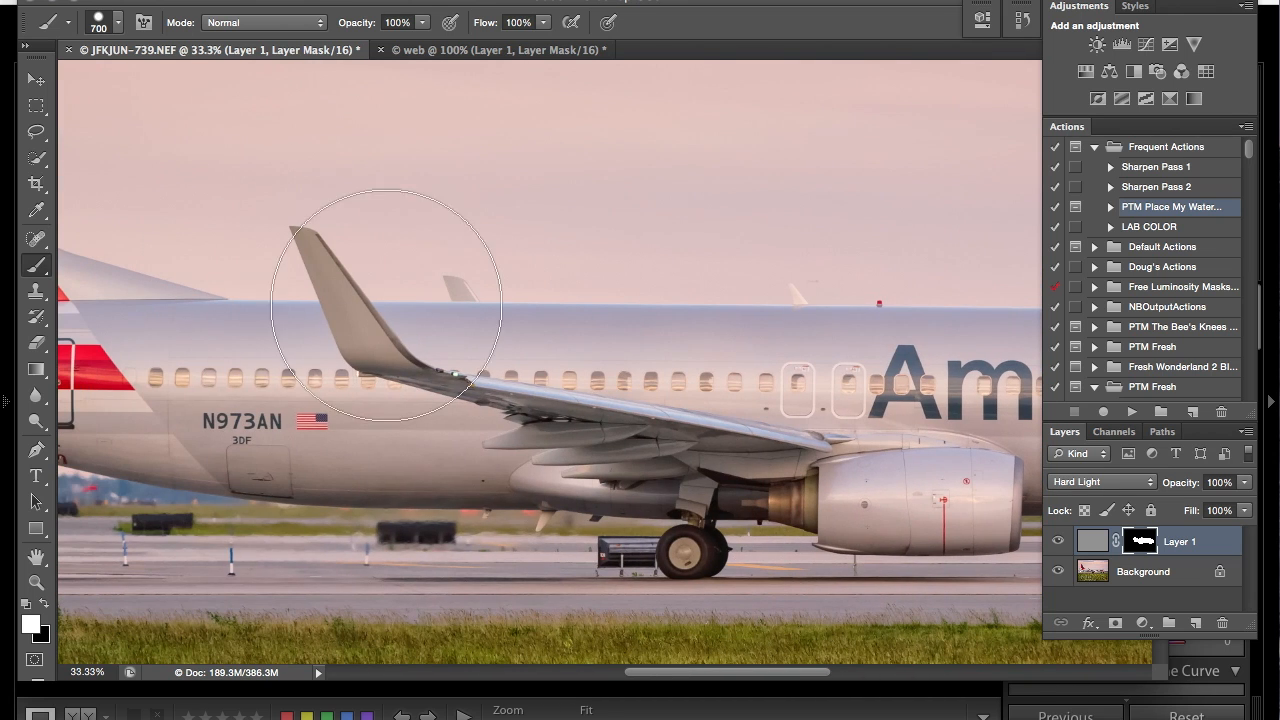
scroll(491, 395, left, 10)
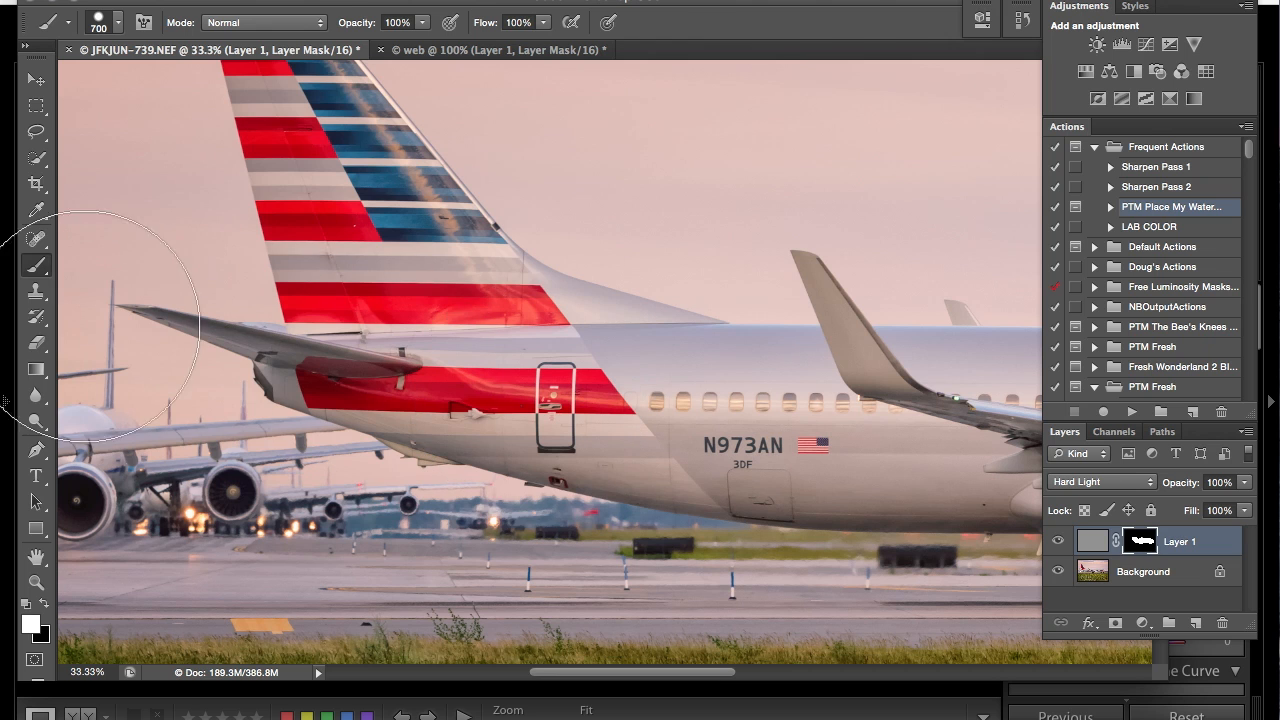
scroll(652, 448, up, 4)
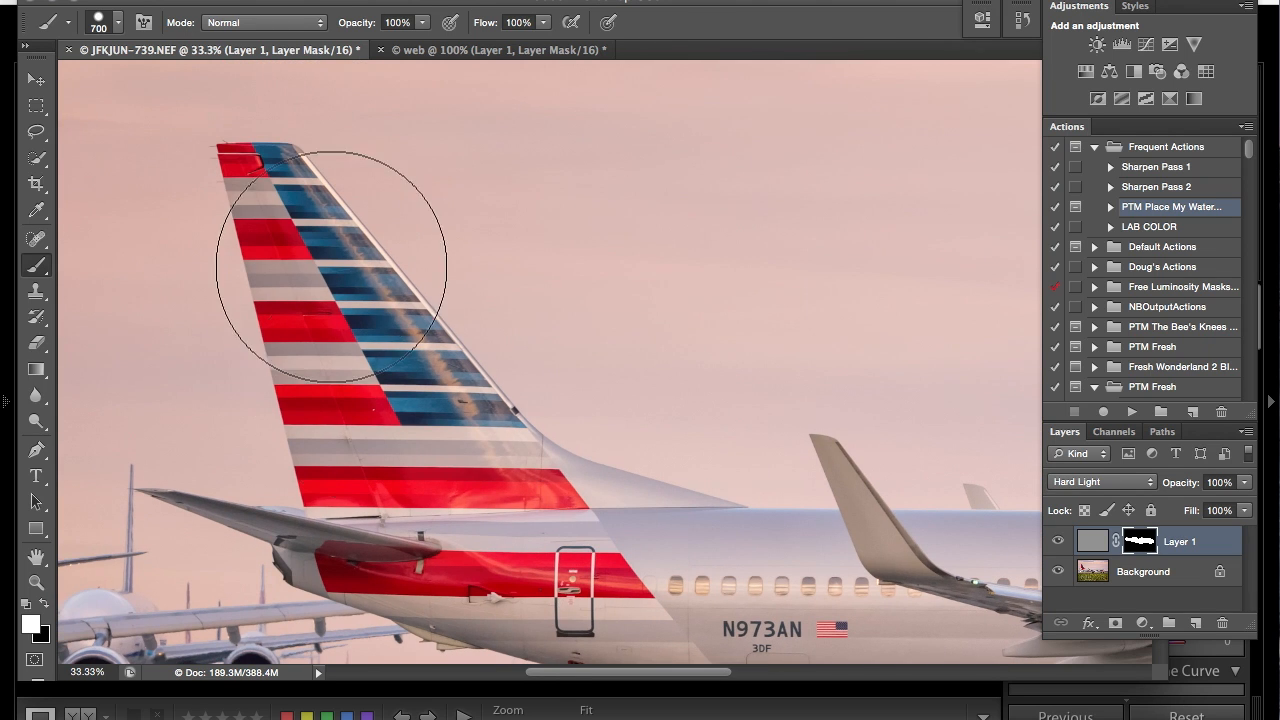
scroll(410, 460, down, 7)
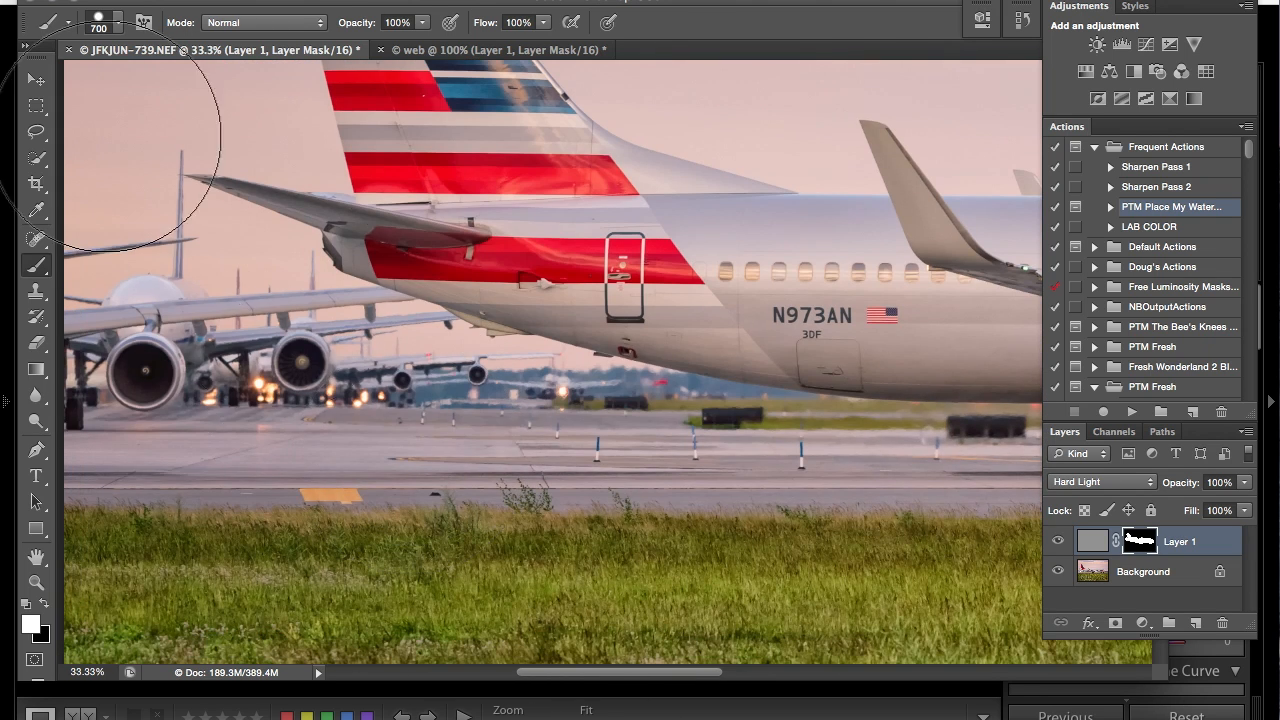
scroll(436, 436, right, 9)
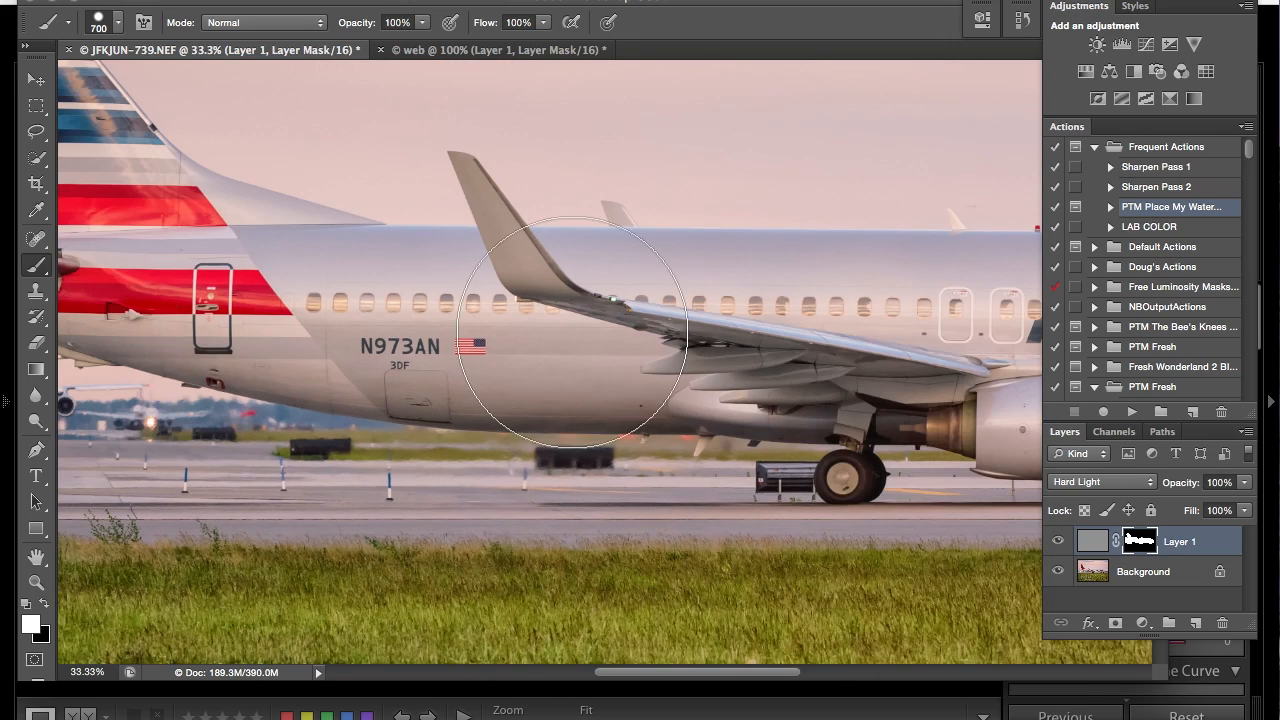
scroll(776, 445, right, 8)
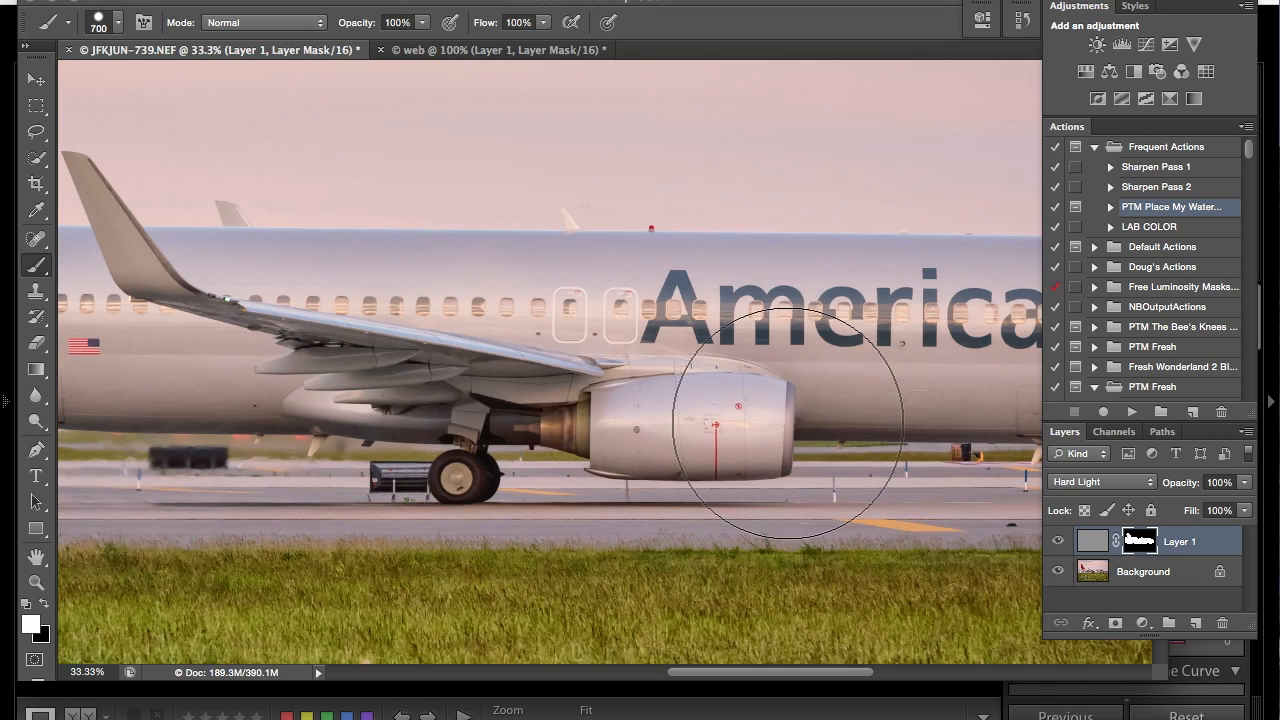
Paint white on the mask over the whole grass area below the runway
key(ctrl+minus)
key(ctrl+minus)
key(ctrl+minus)
key(ctrl+minus)
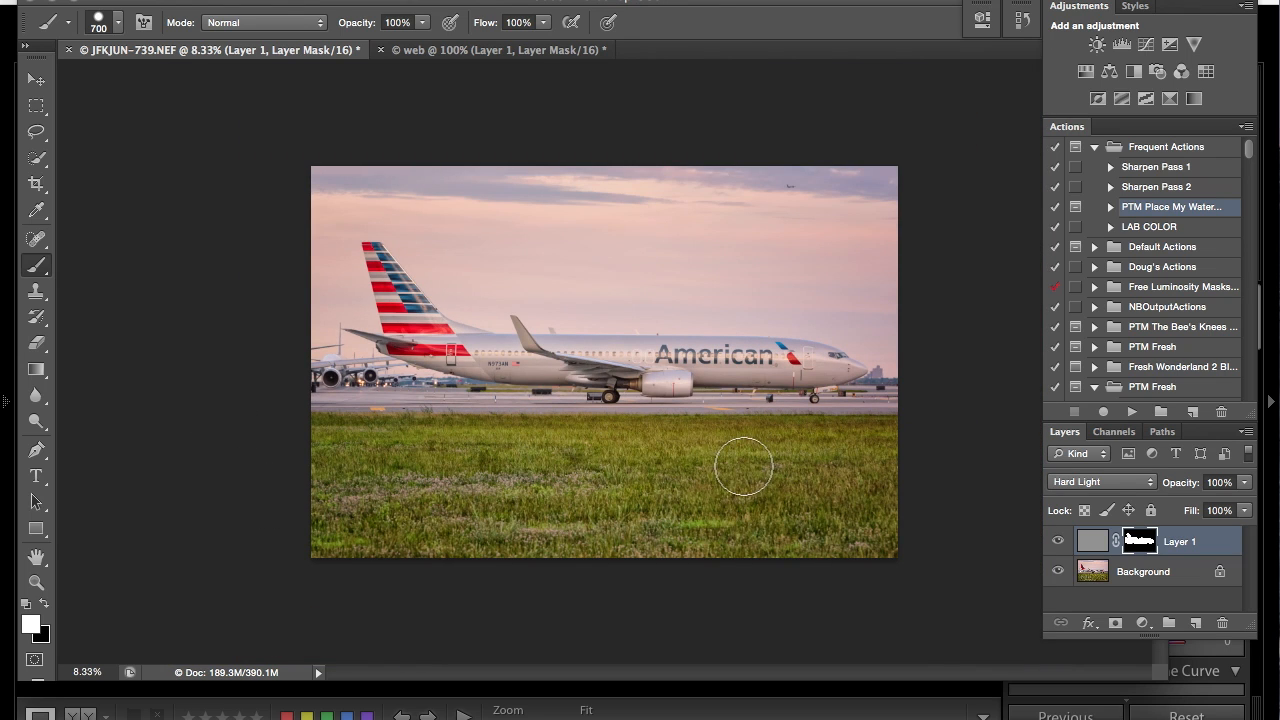
mouse_move(906, 480)
mouse_down()
mouse_move(723, 448)
mouse_move(778, 436)
mouse_move(918, 469)
mouse_move(655, 522)
mouse_move(708, 496)
mouse_move(664, 457)
mouse_up()
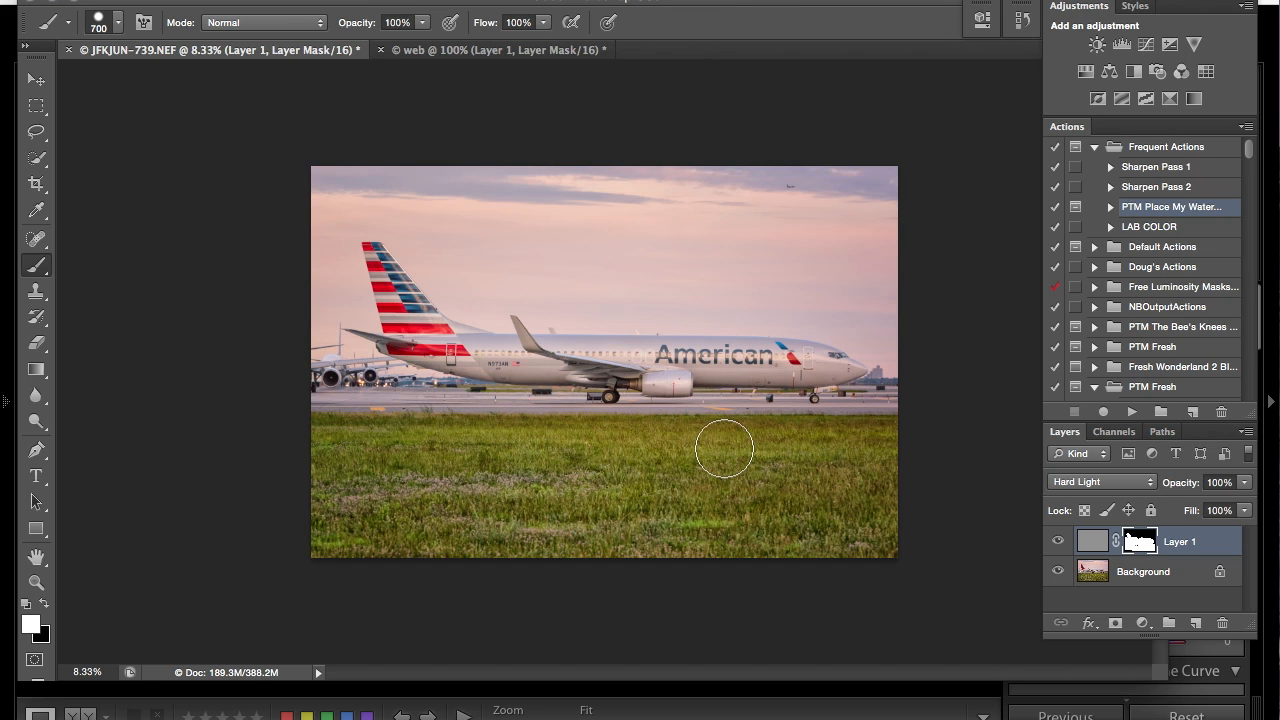
Flatten the image and duplicate the Background as a new layer
click(304, 0)
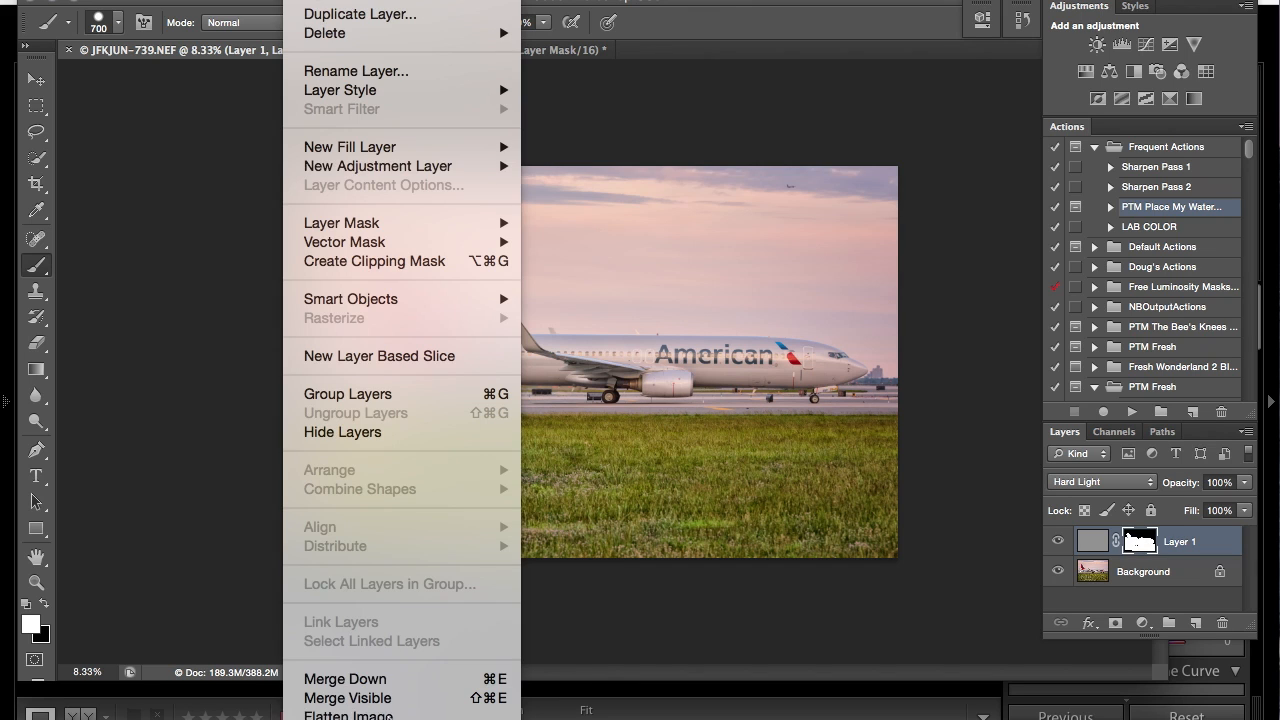
click(389, 716)
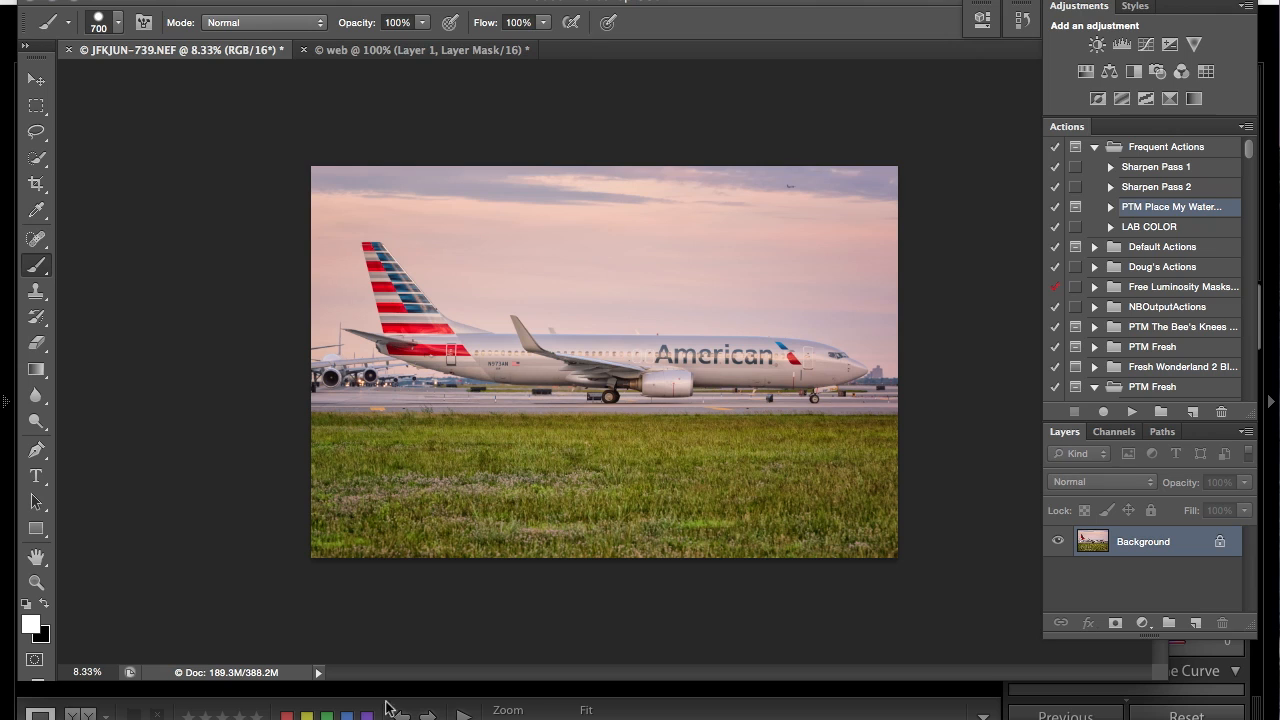
key(ctrl+j)
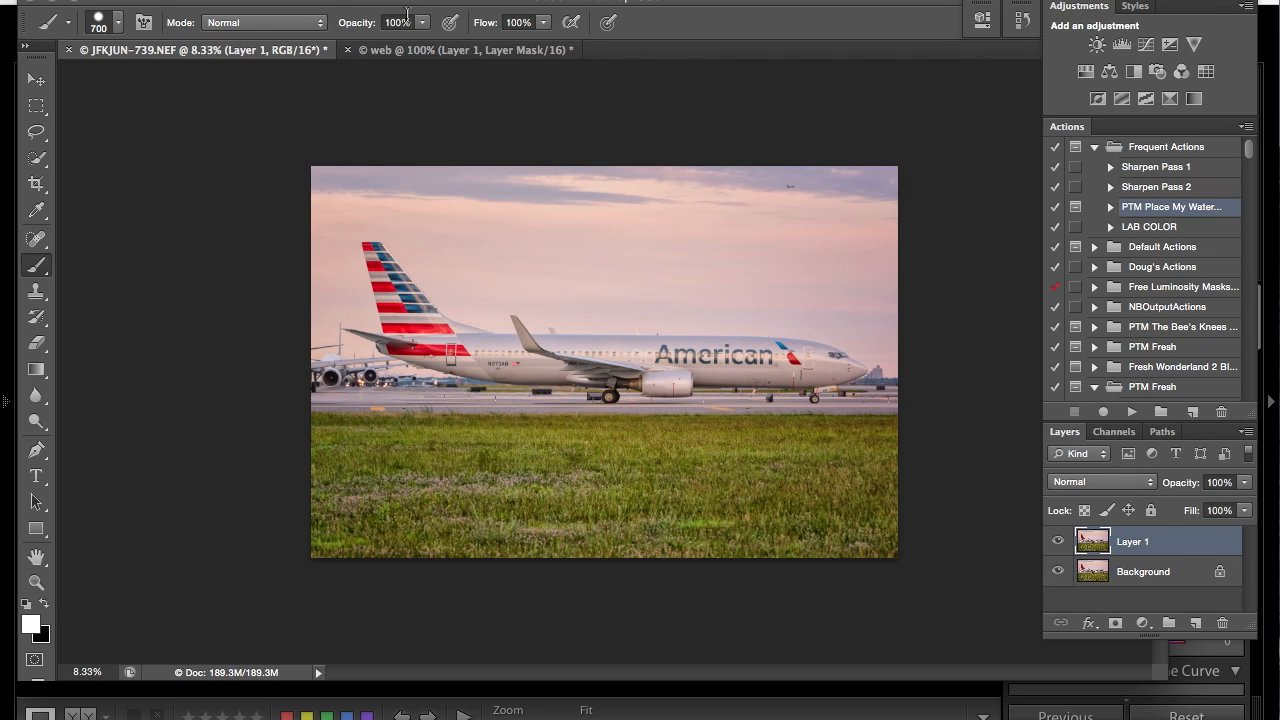
Apply a High Pass filter with a 0.5-pixel radius to the duplicate layer
click(468, 0)
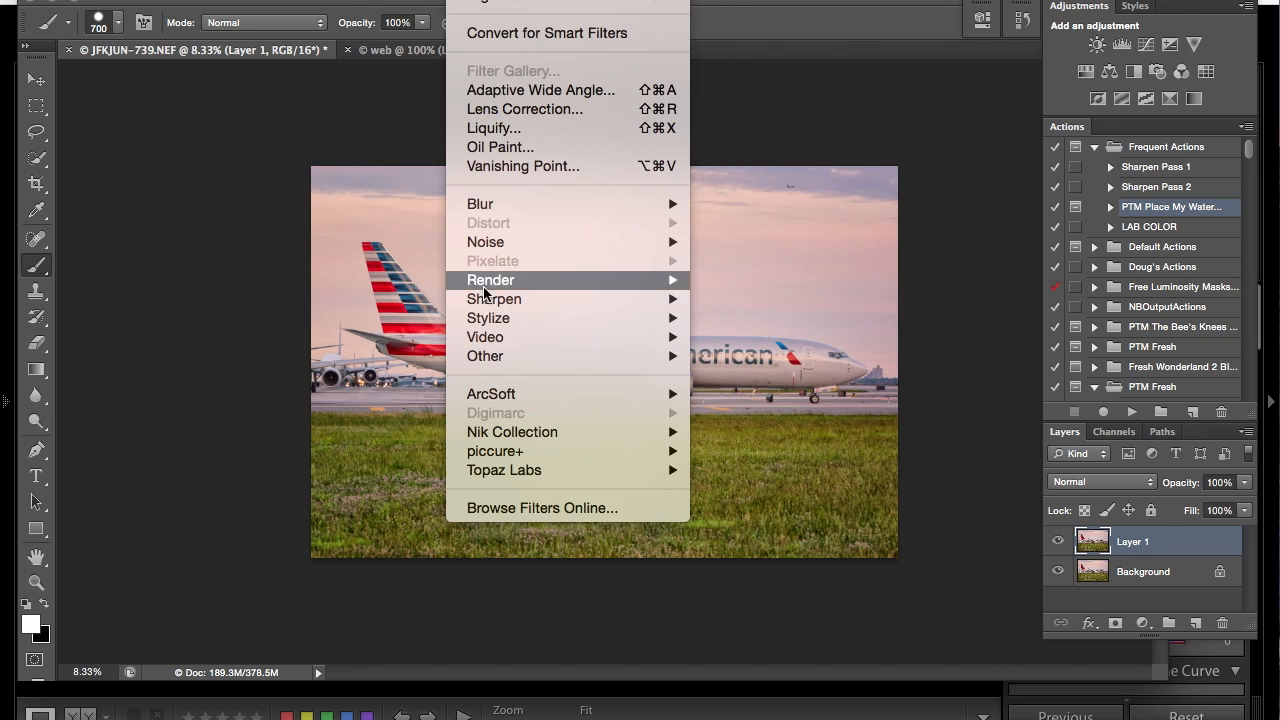
mouse_move(651, 355)
click(768, 380)
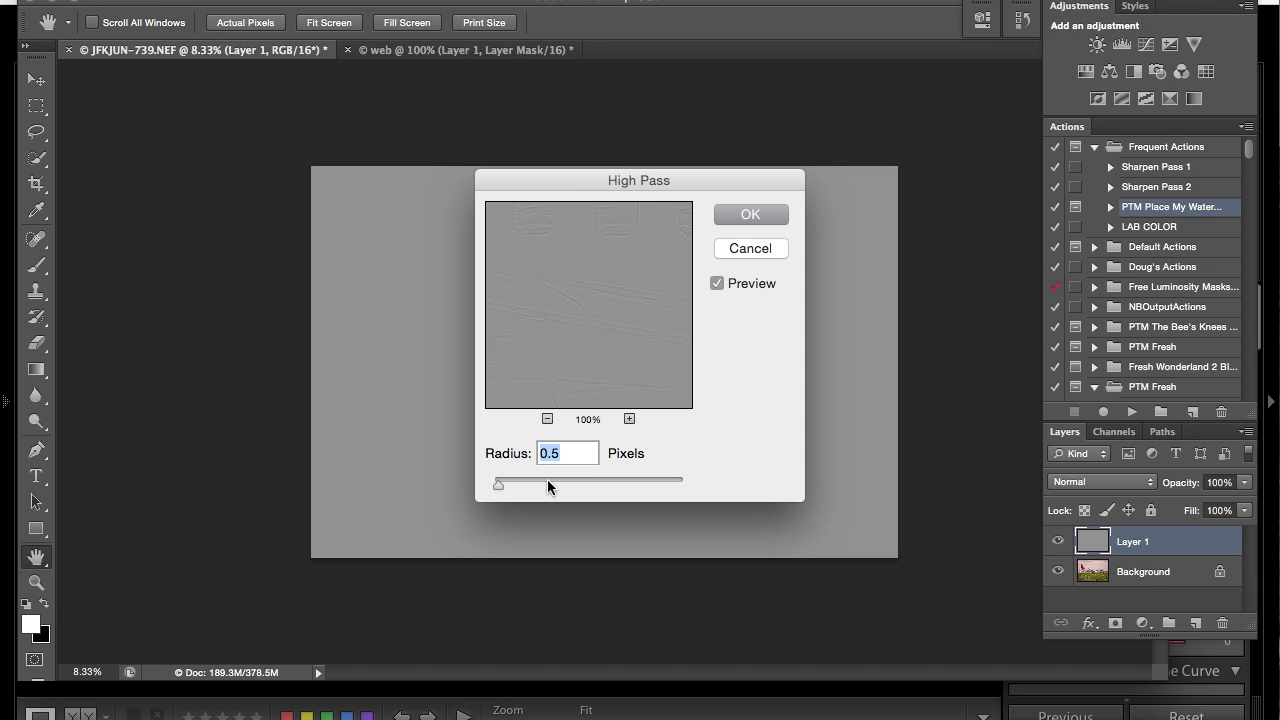
click(751, 214)
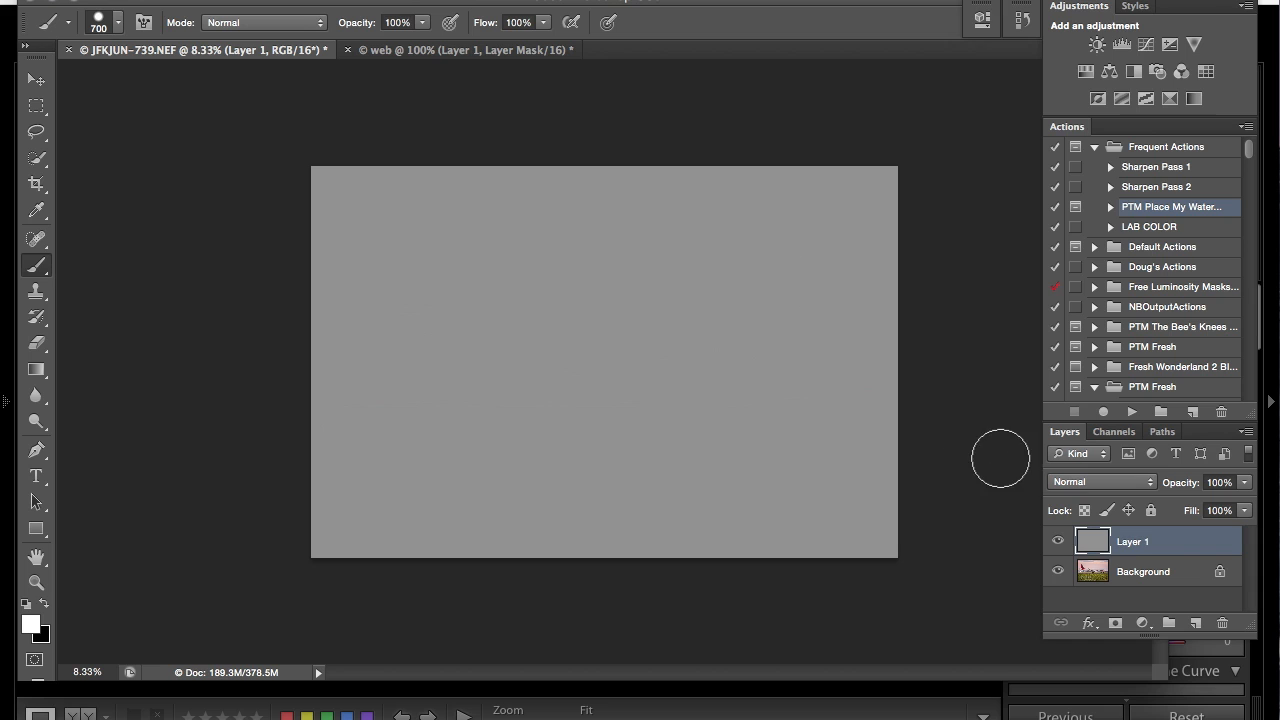
Set Layer 1's blending mode to Soft Light and add a layer mask inverted to black
click(1105, 476)
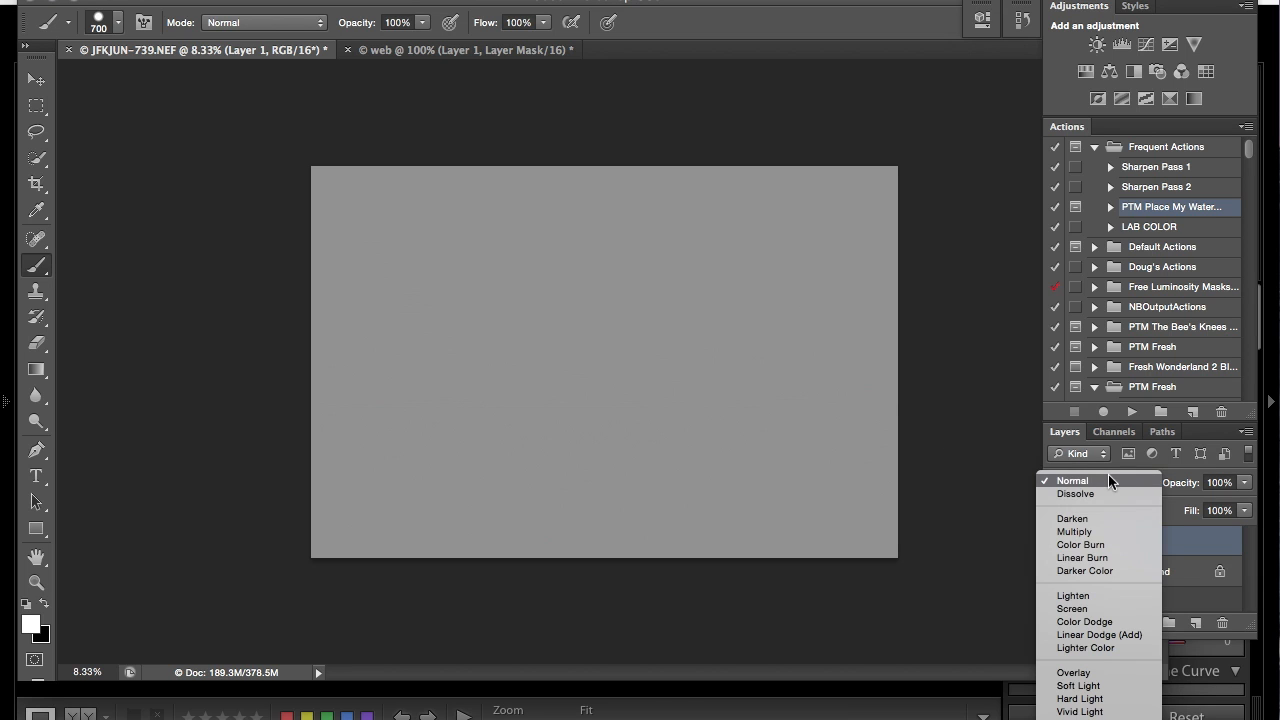
click(1085, 685)
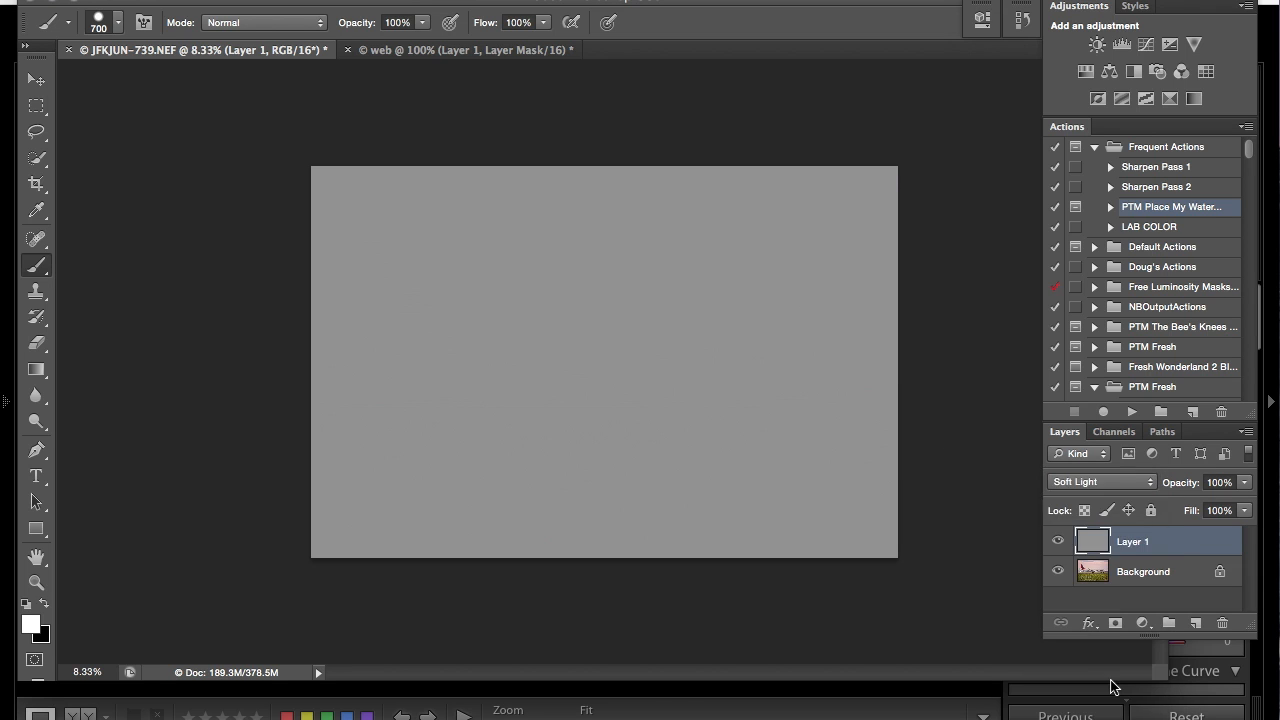
click(1114, 624)
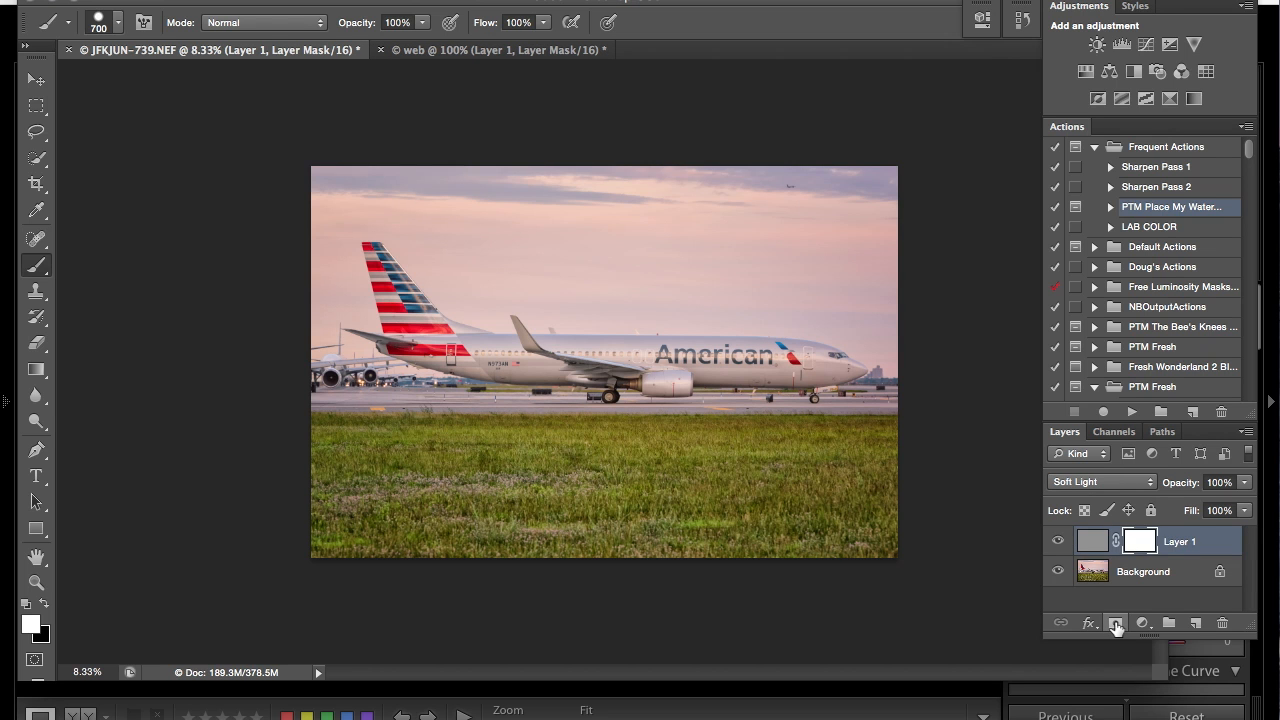
key(ctrl+i)
Paint white on the Soft Light layer's mask over the wing, engine and front fuselage up to the nose
key(ctrl+plus)
key(ctrl+plus)
key(ctrl+plus)
key(ctrl+plus)
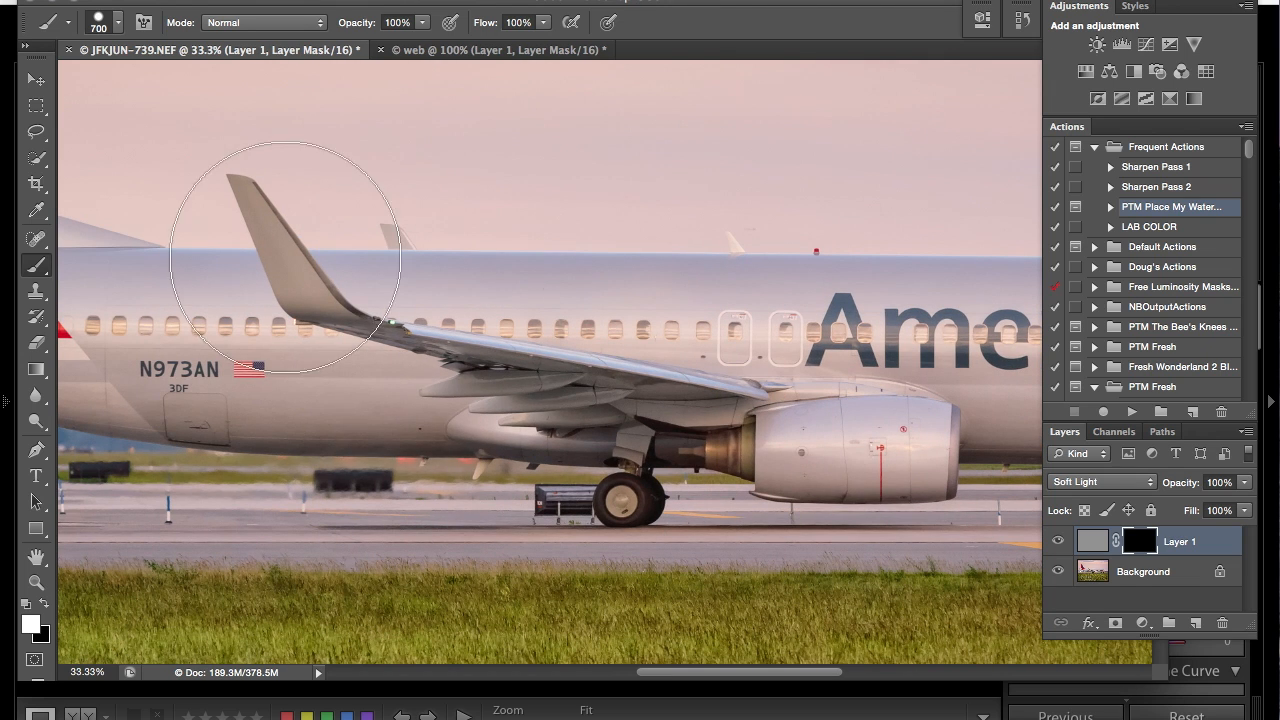
drag(543, 365, 617, 421)
scroll(617, 421, right, 8)
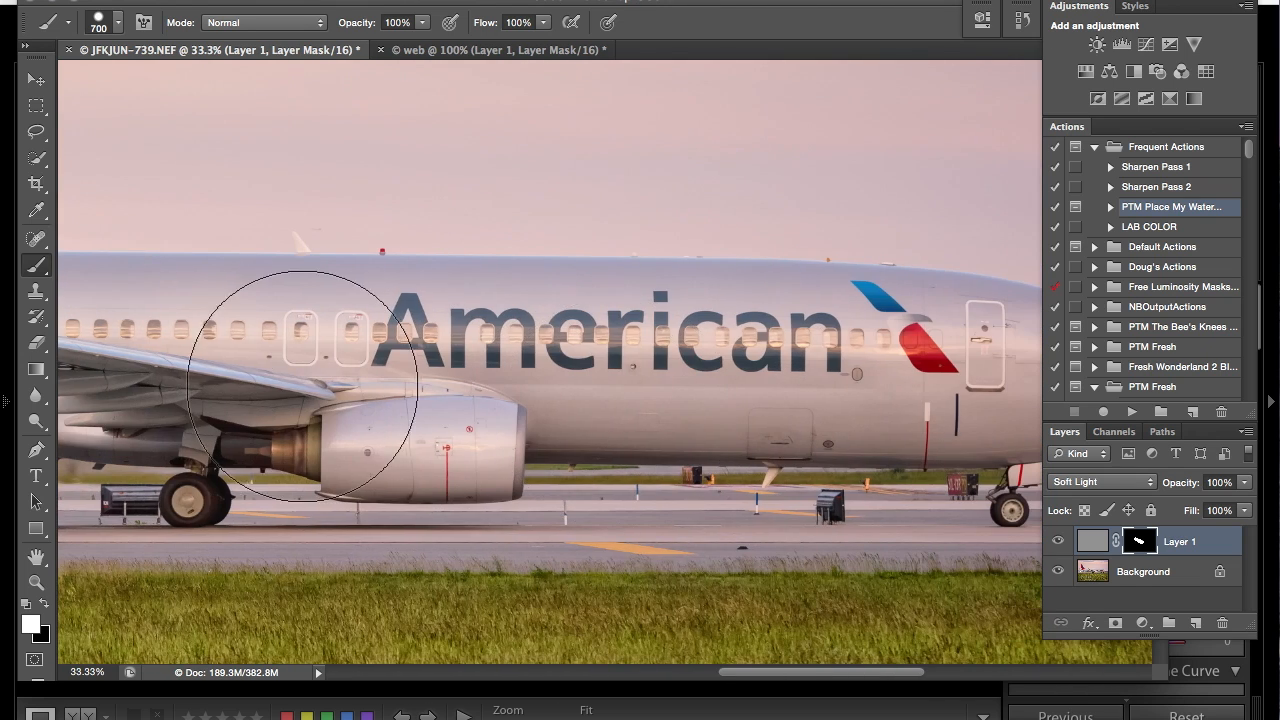
scroll(457, 371, right, 6)
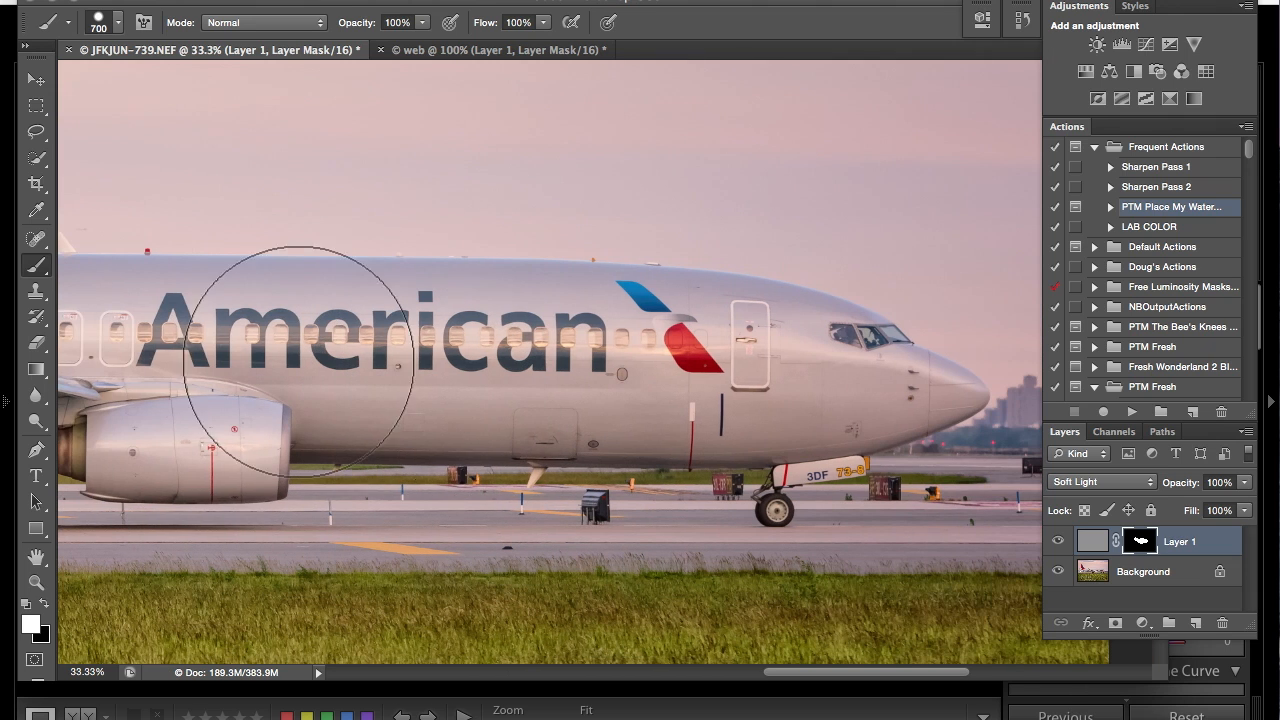
mouse_move(637, 380)
mouse_down()
mouse_move(262, 418)
mouse_move(193, 463)
mouse_move(209, 463)
mouse_move(215, 509)
mouse_move(210, 459)
mouse_up()
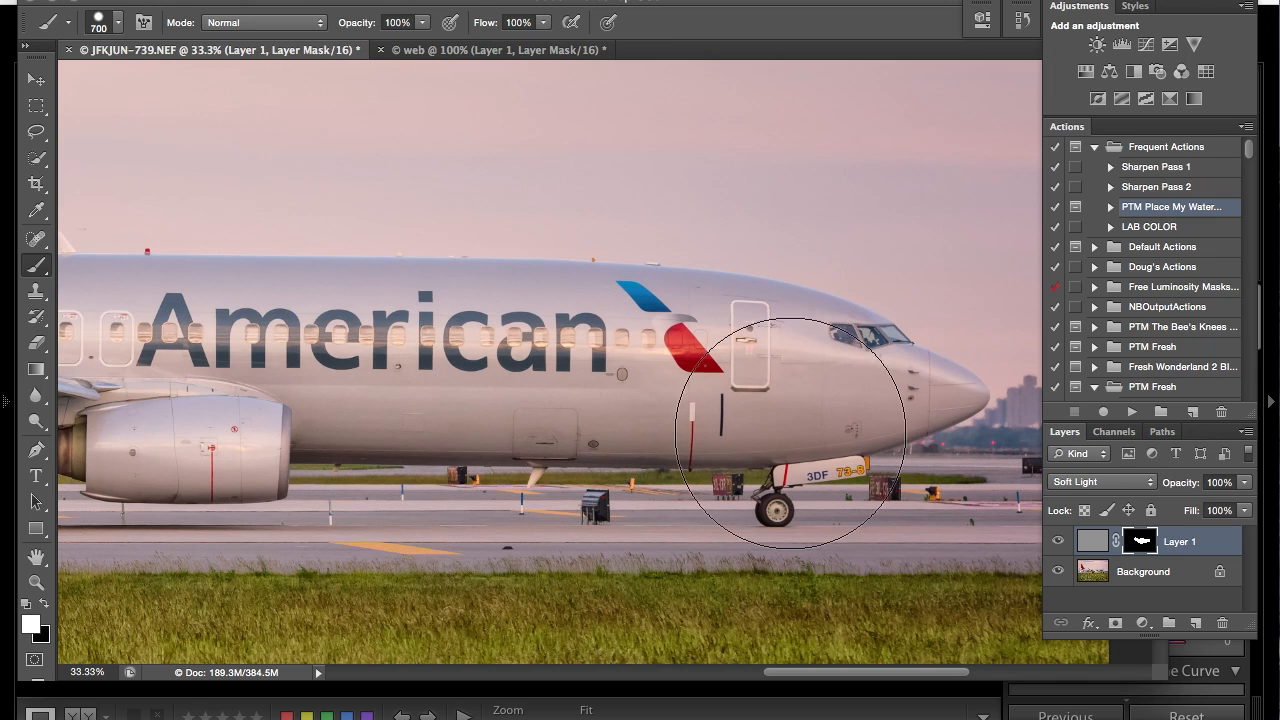
Paint white on the Soft Light layer's mask over the rear fuselage, the full tail and the background planes
scroll(557, 400, left, 6)
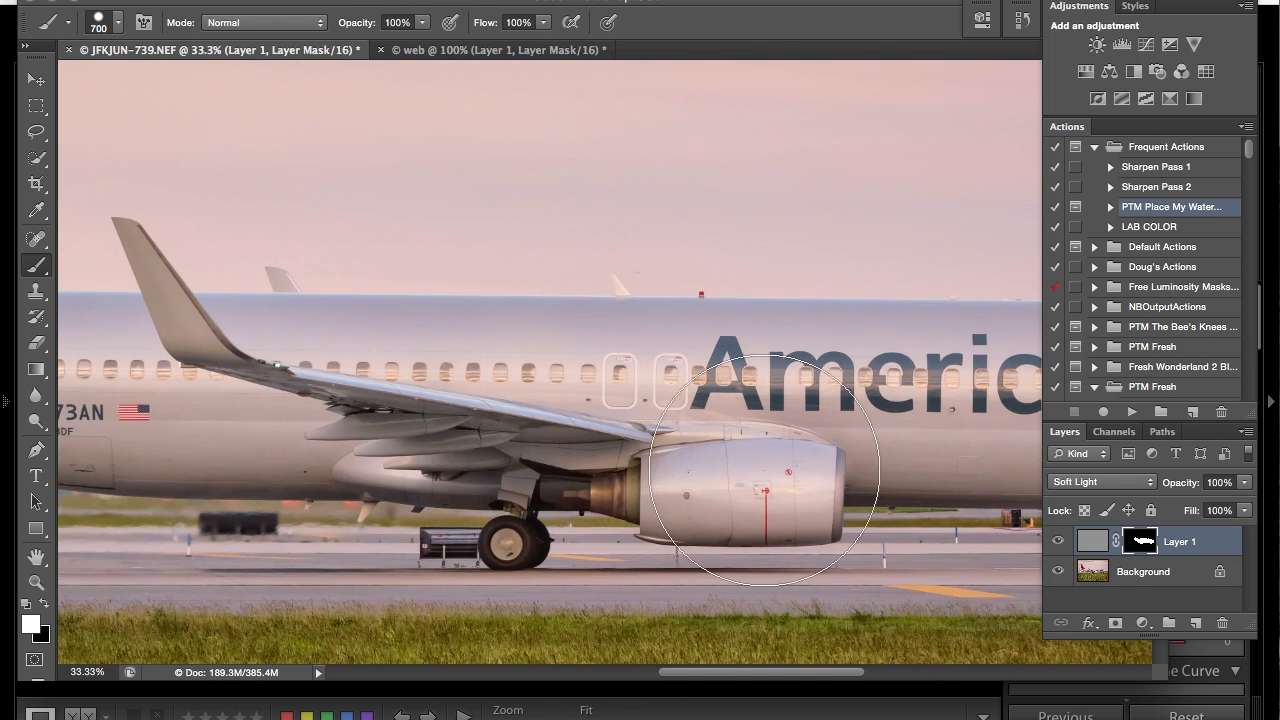
scroll(435, 408, left, 5)
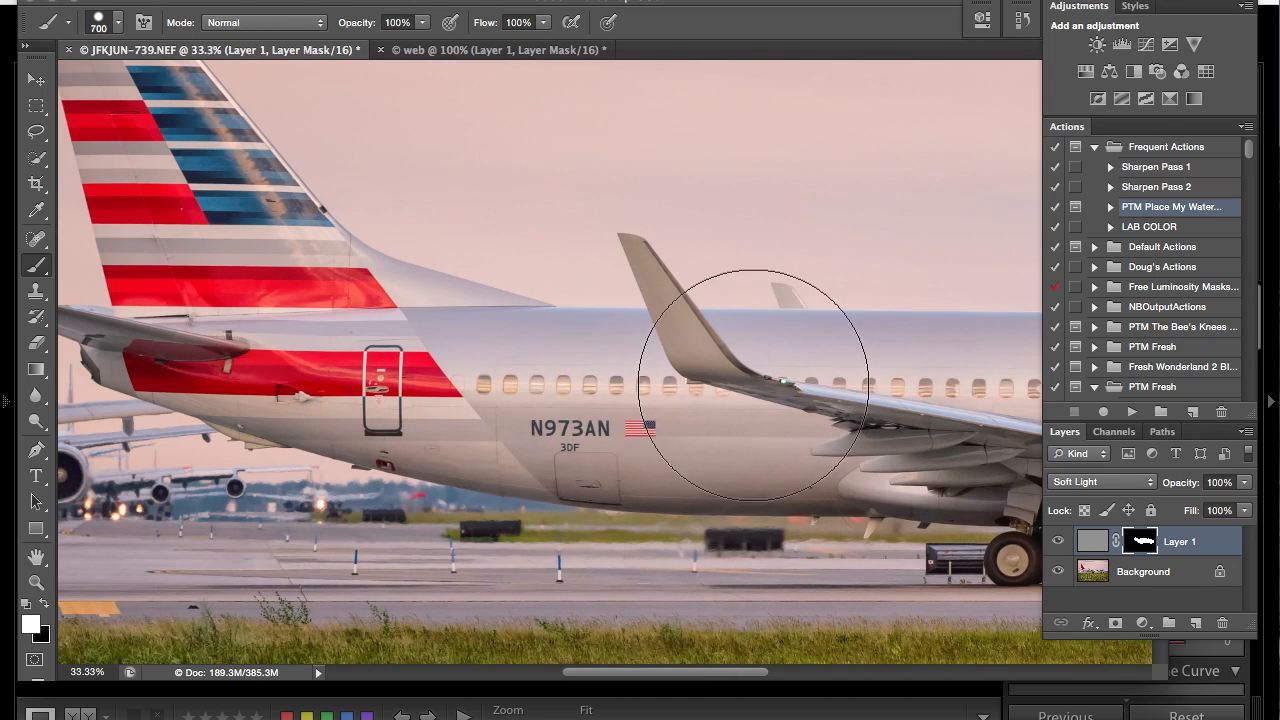
scroll(543, 386, left, 2)
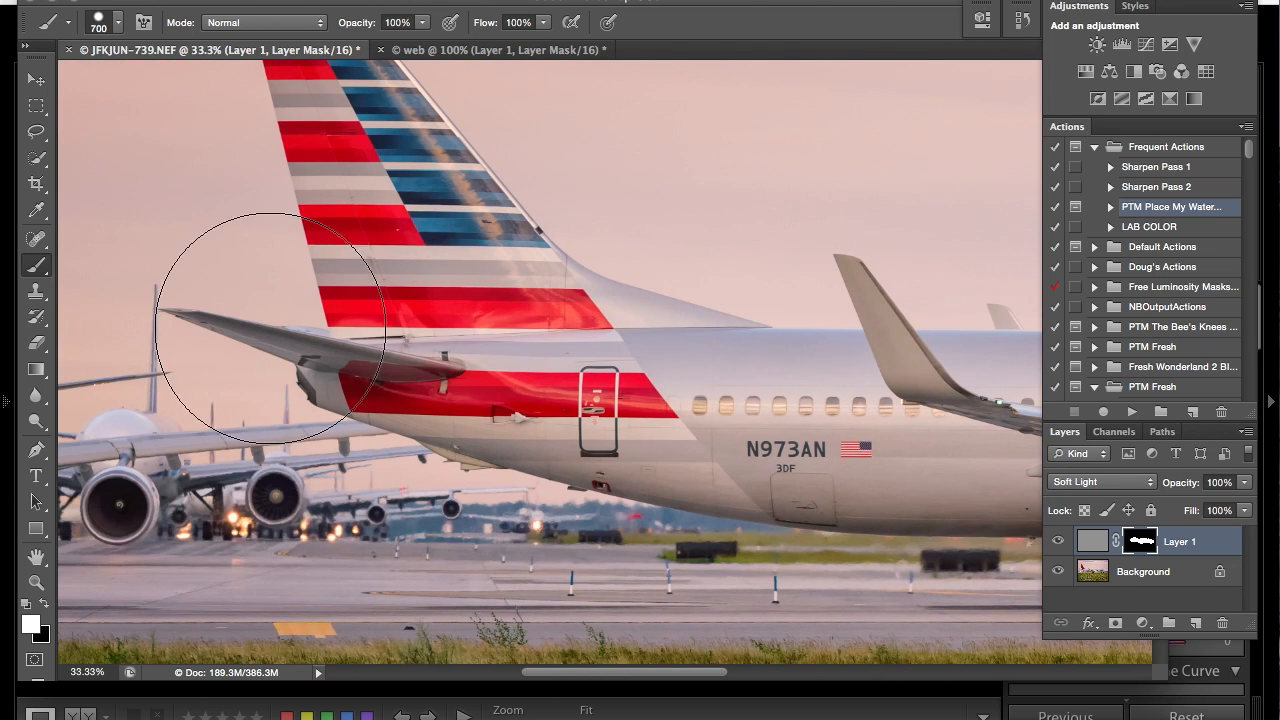
scroll(514, 314, up, 2)
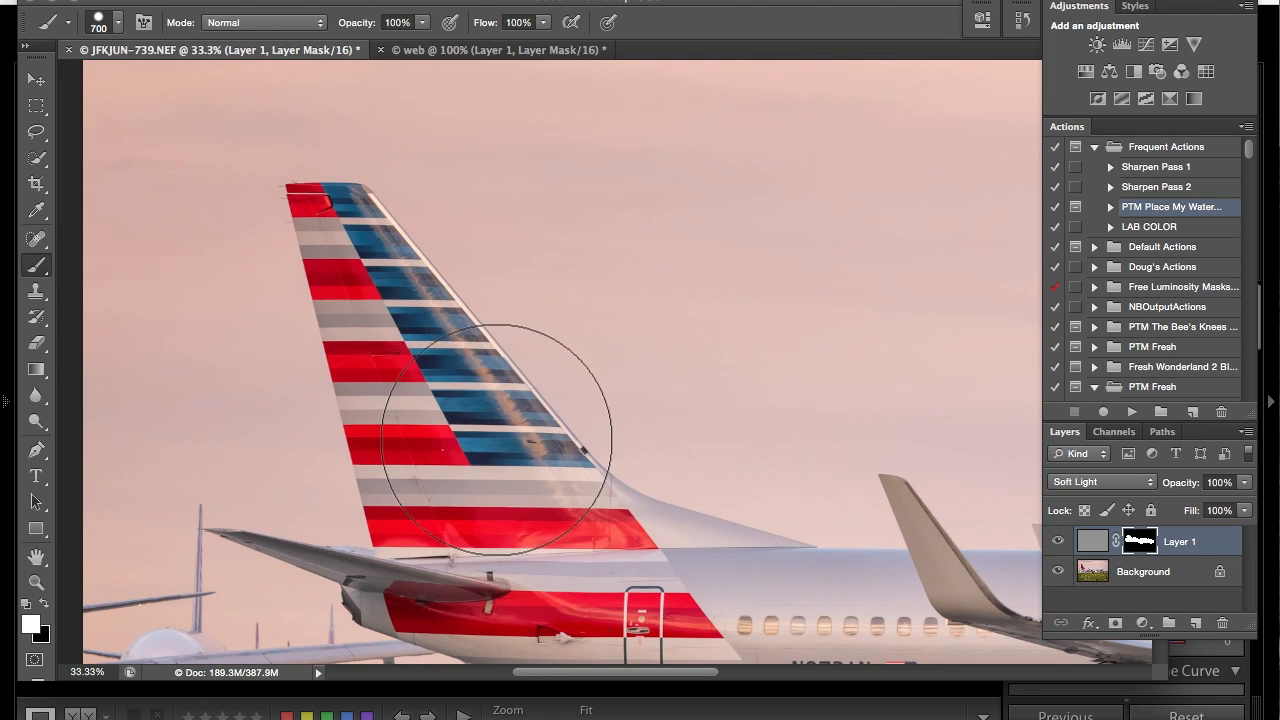
scroll(504, 461, down, 3)
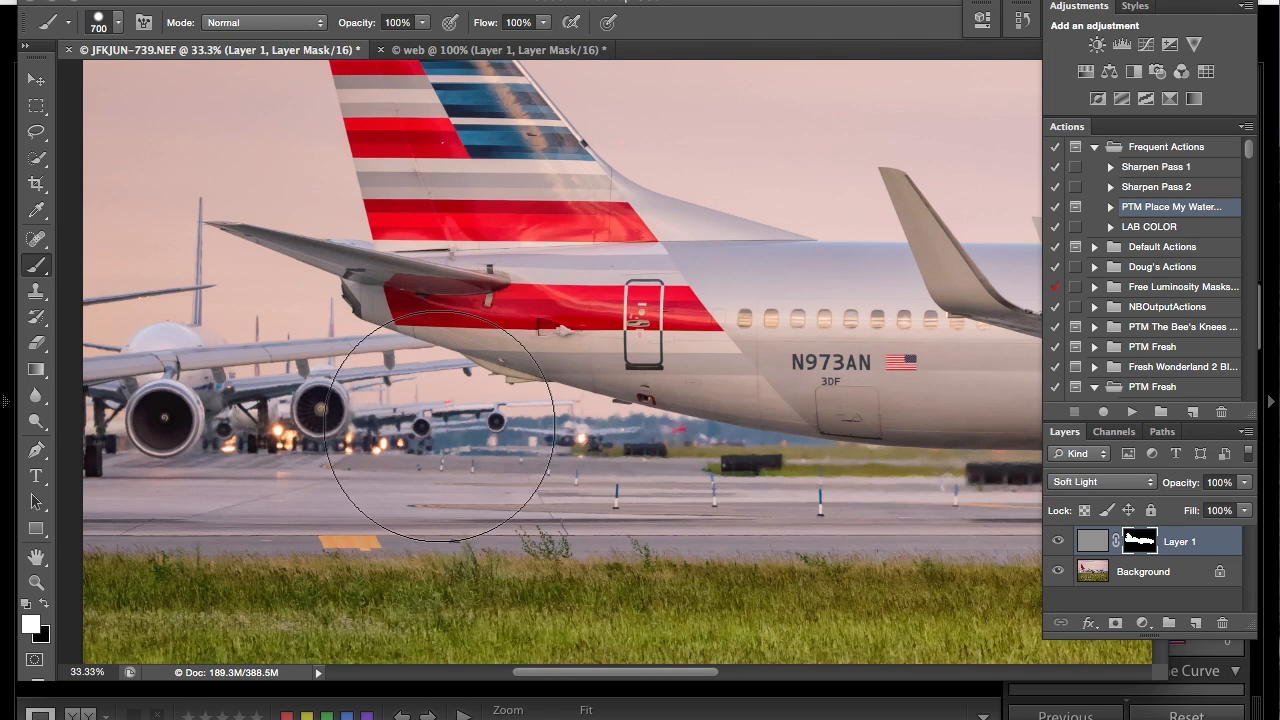
Examine the masked sharpening along the full-size aircraft from the tail across the wing and lettering to the nose
scroll(684, 479, right, 1)
scroll(684, 479, down, 1)
scroll(684, 479, right, 3)
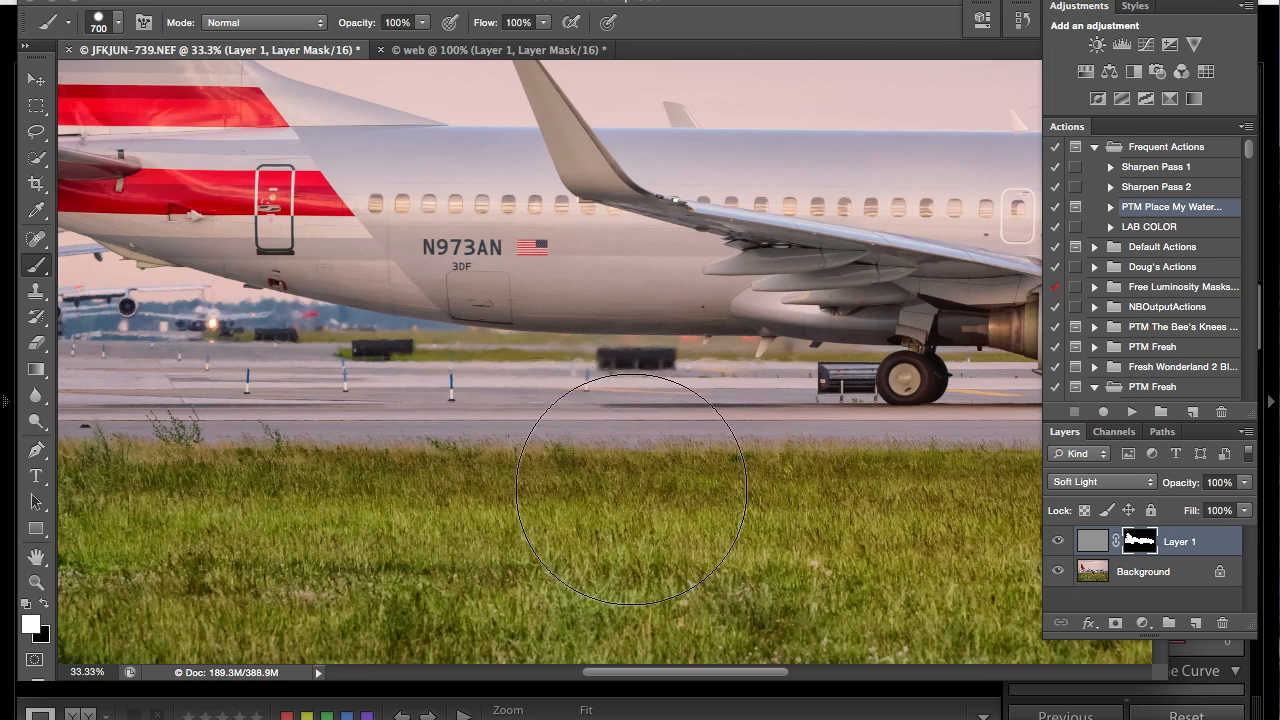
scroll(637, 490, right, 4)
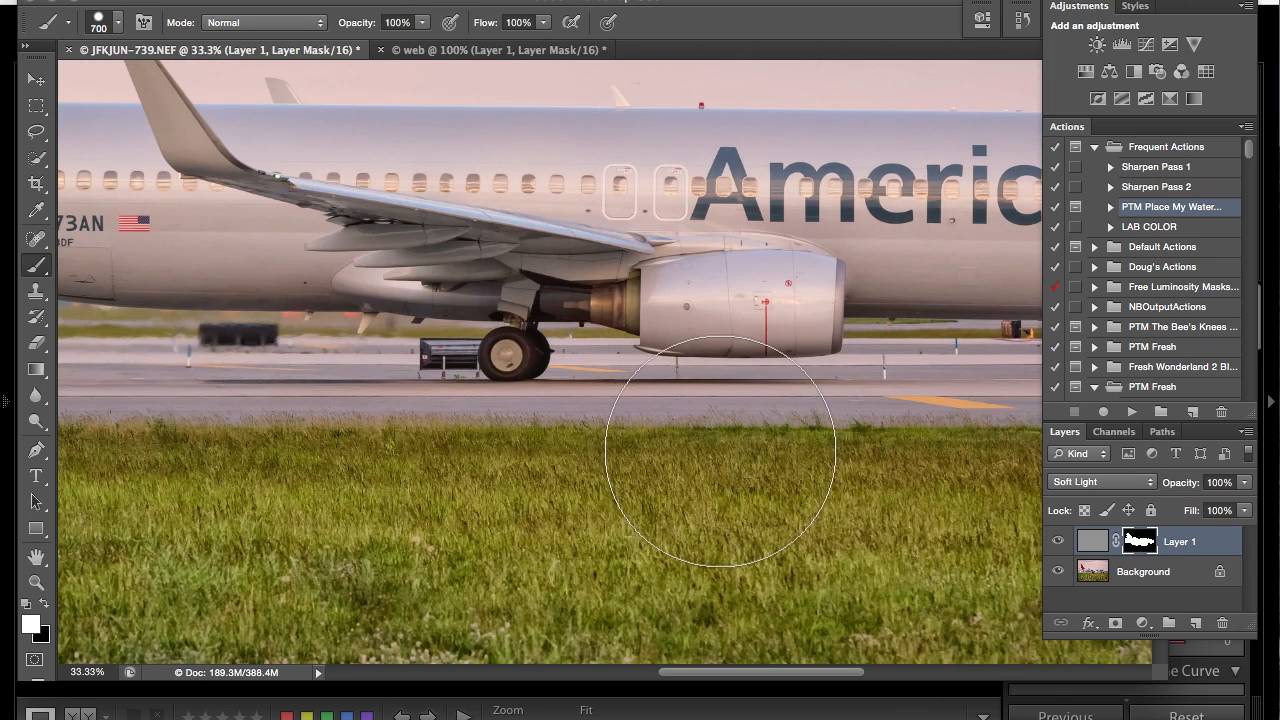
scroll(712, 455, right, 5)
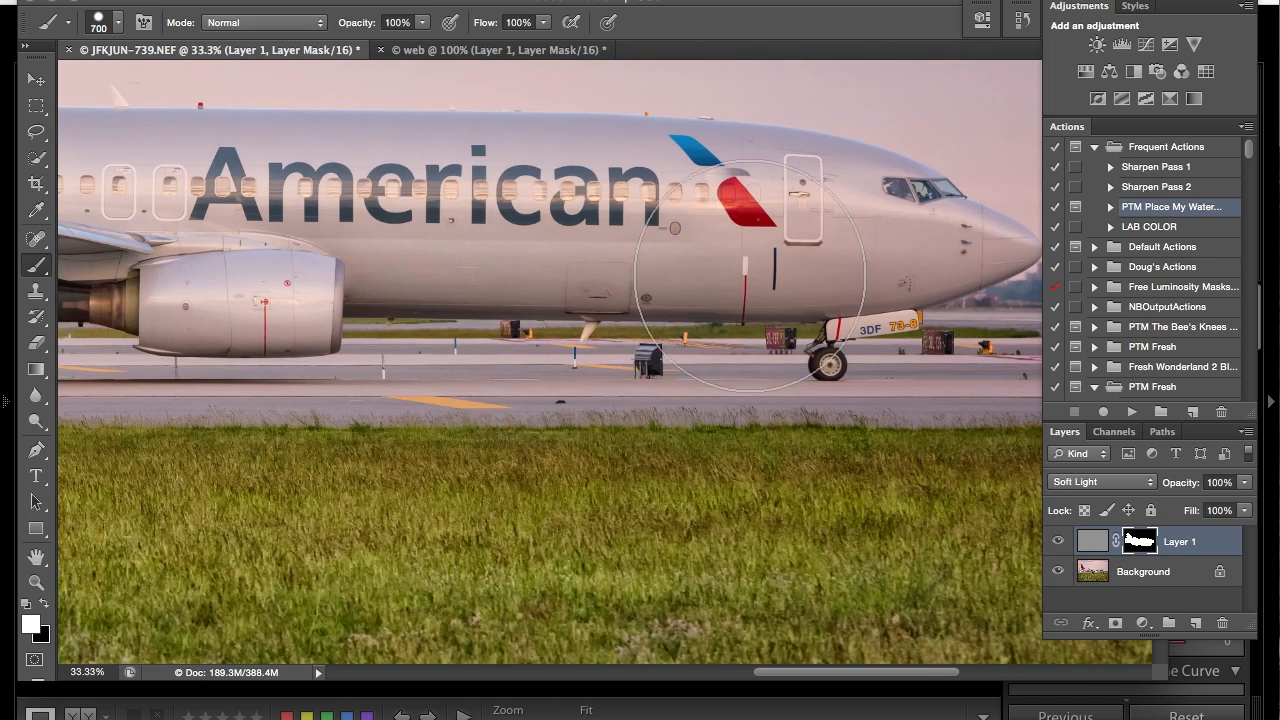
scroll(750, 275, right, 2)
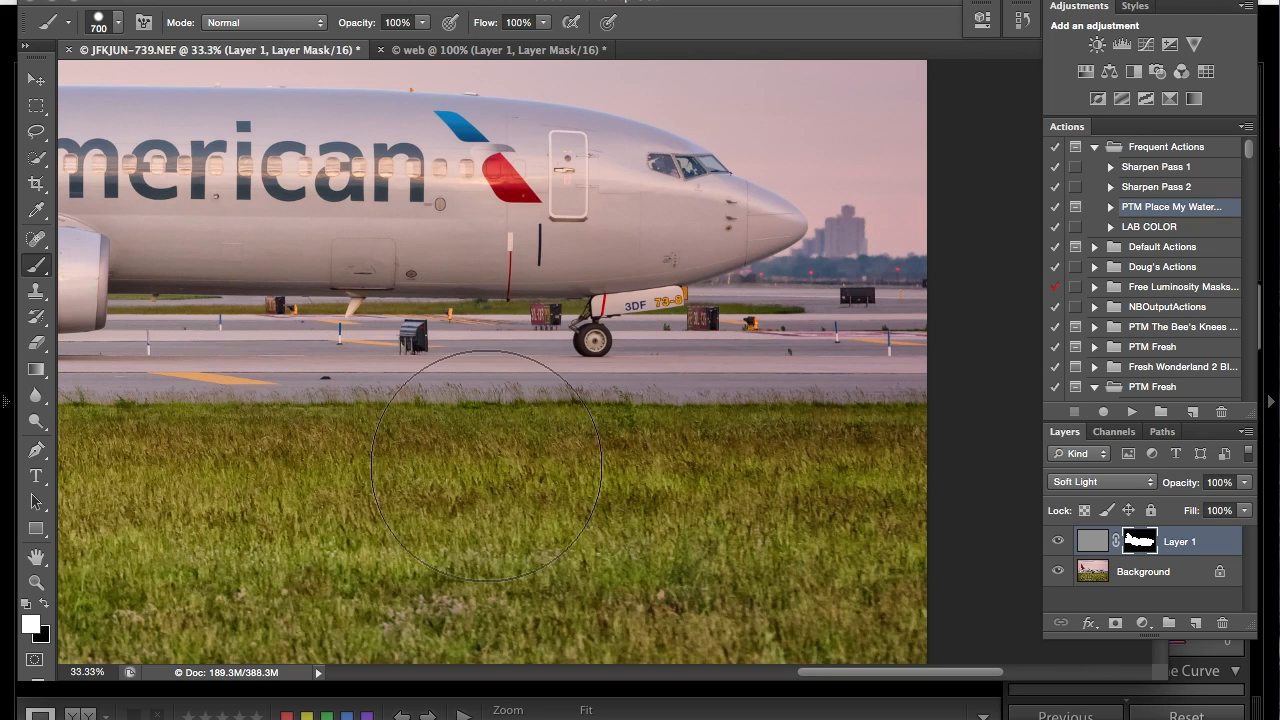
scroll(312, 425, left, 5)
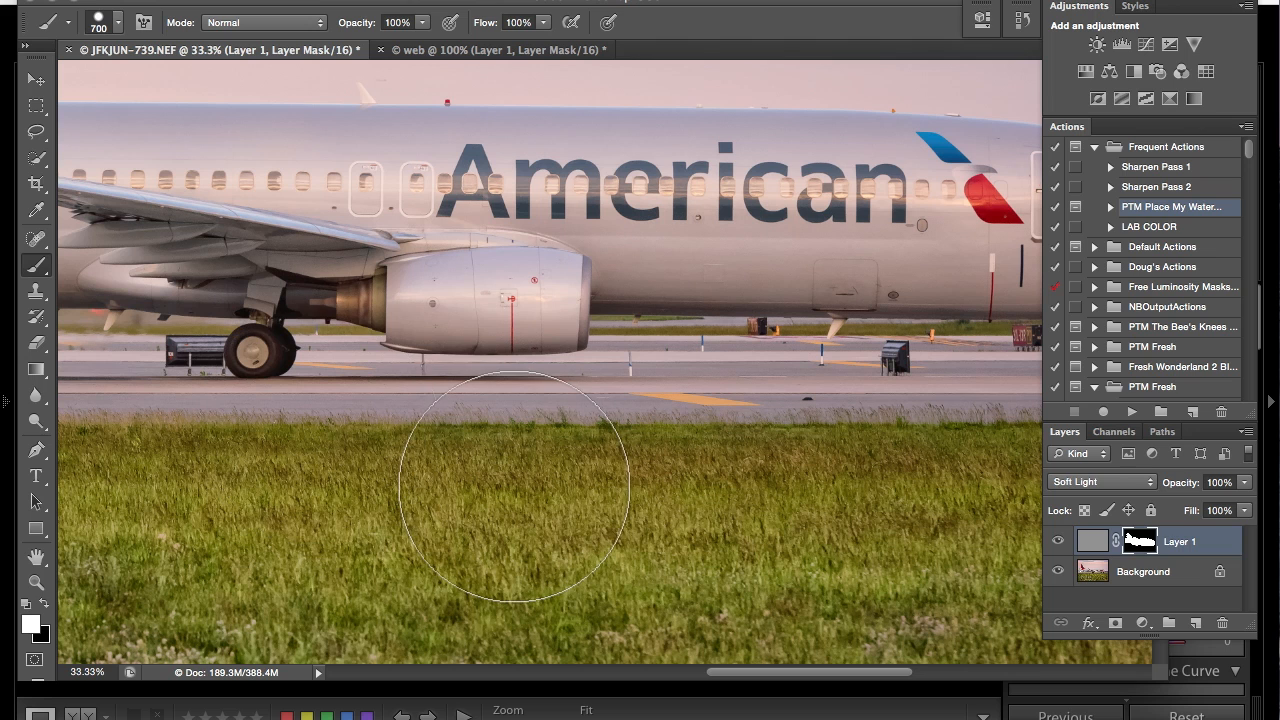
key(super+minus)
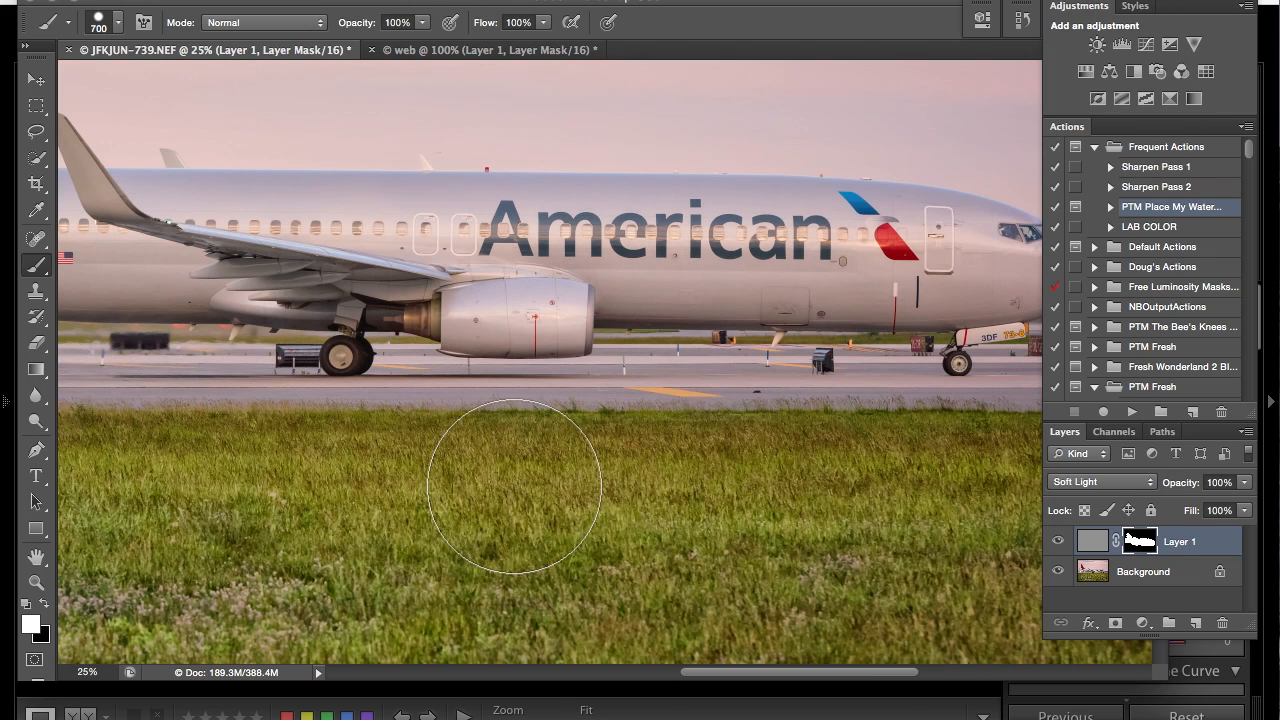
Flatten the full-size JFKJUN-739 image, then save and close it
click(302, 0)
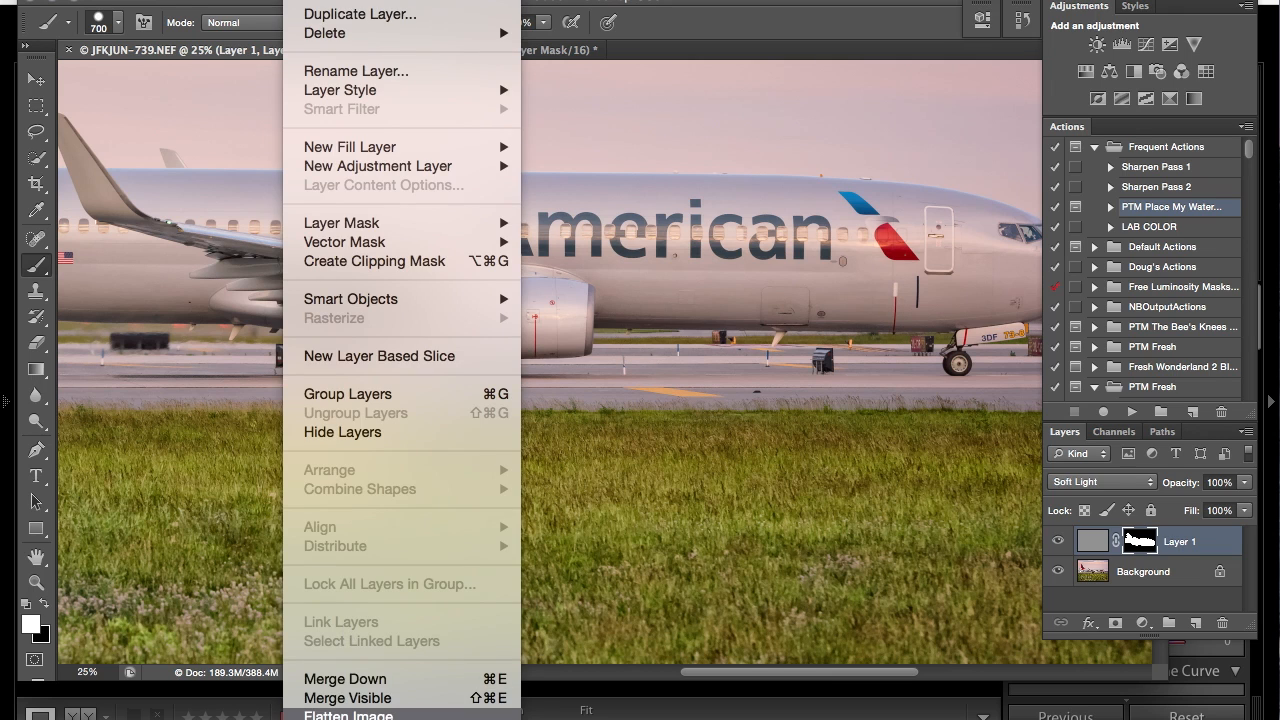
click(350, 698)
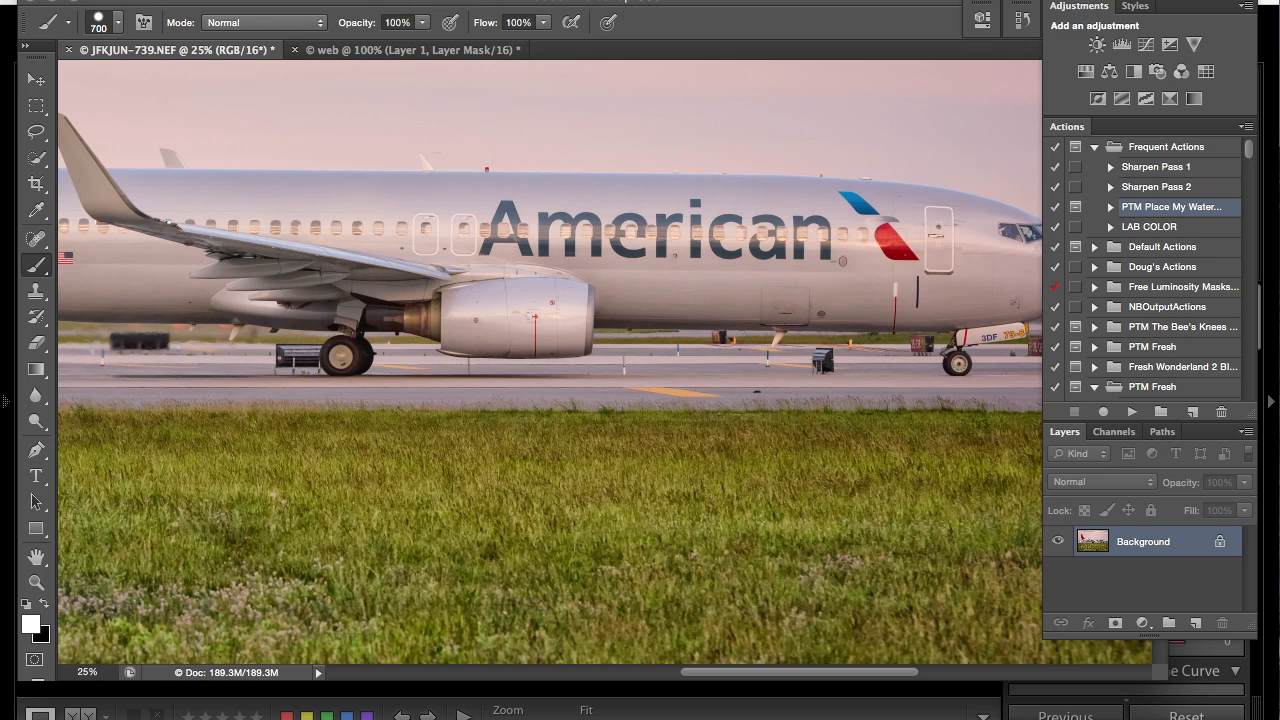
click(182, 181)
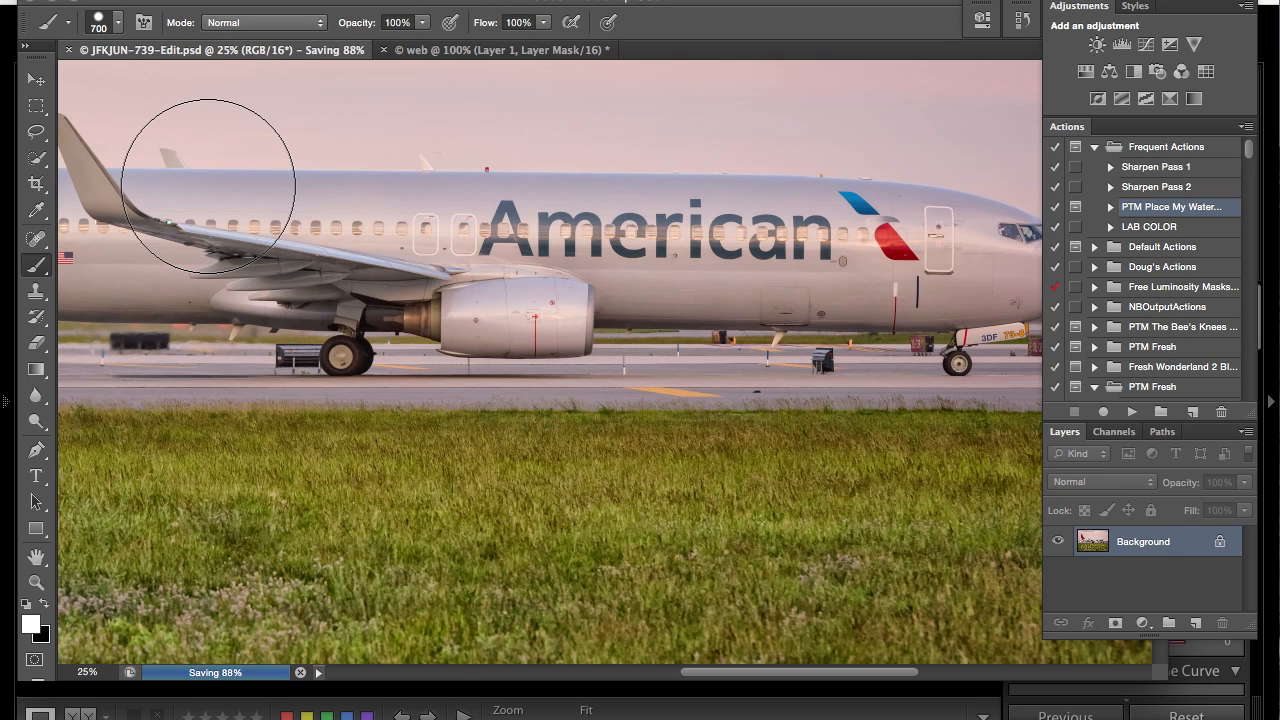
key(ctrl+w)
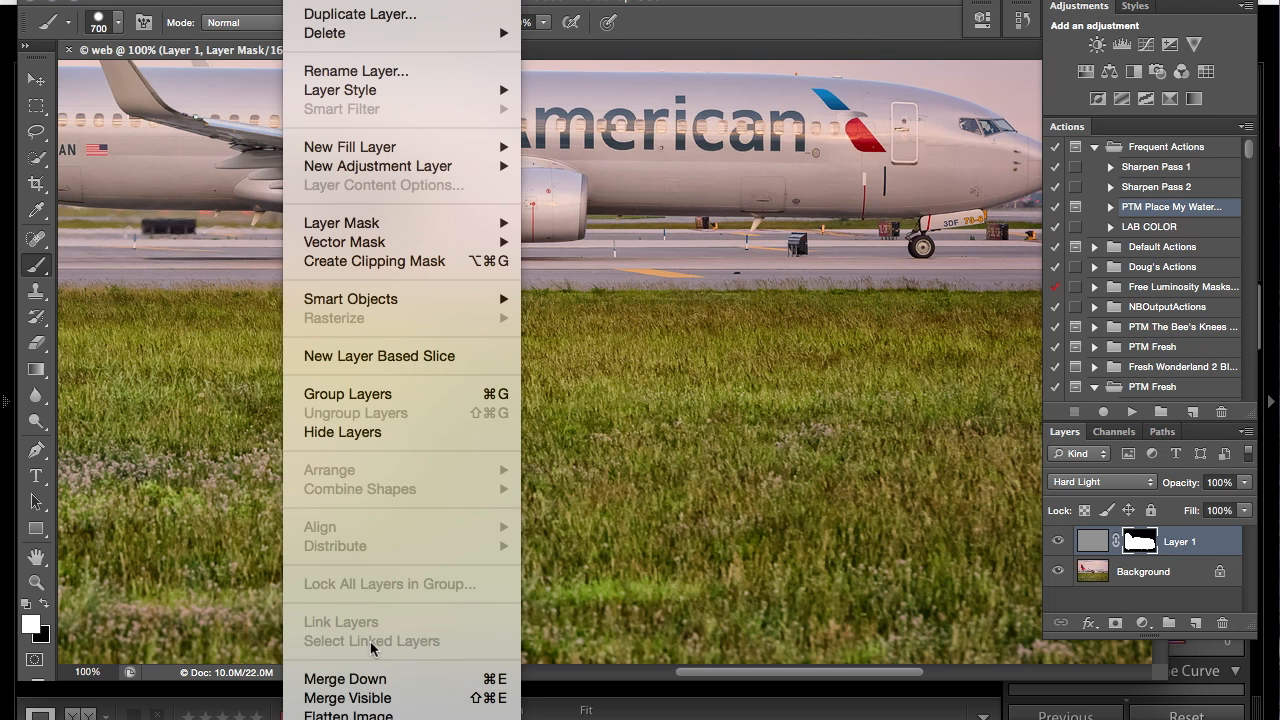
Flatten the web copy and apply the High Pass filter to a duplicate of its Background layer
click(372, 712)
key(ctrl+j)
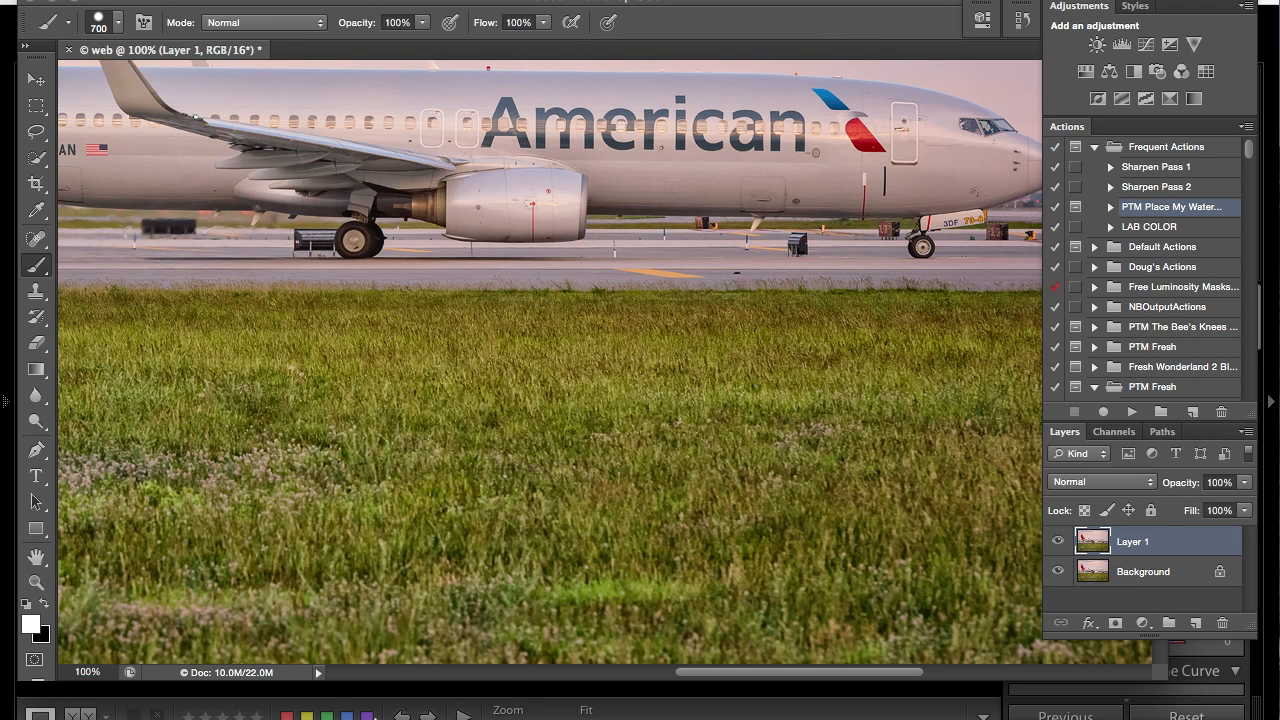
click(468, 1)
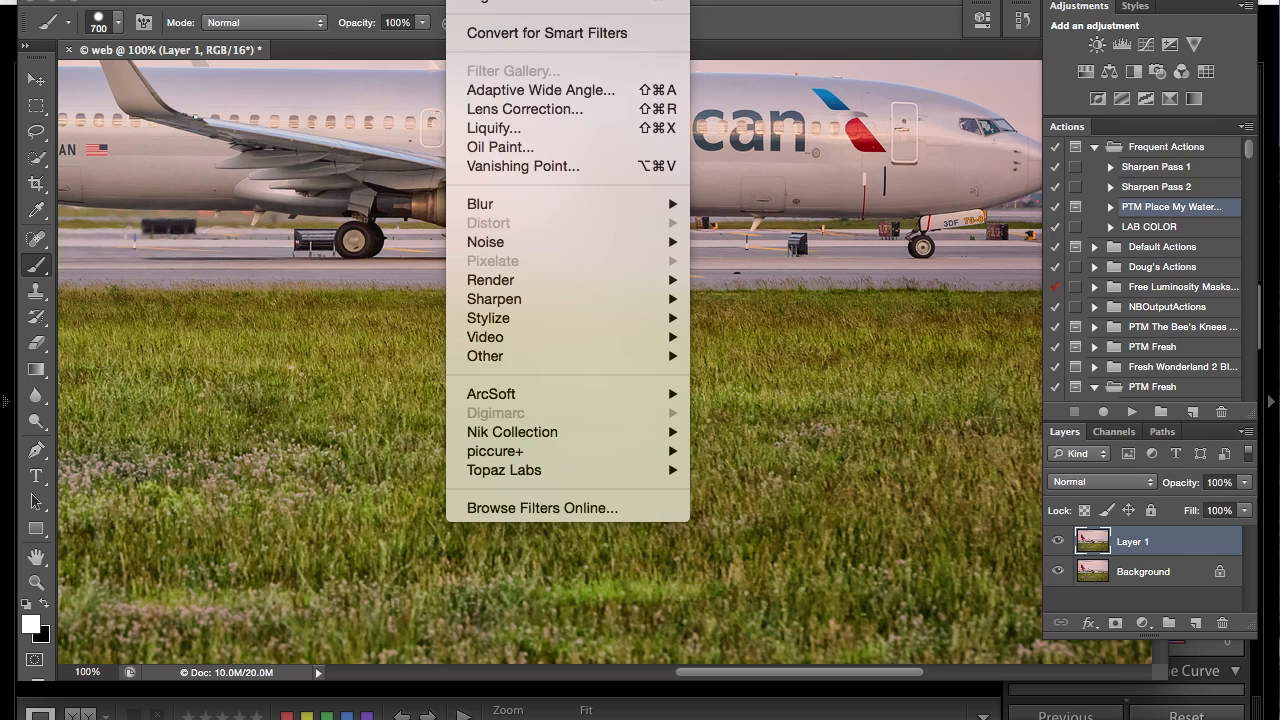
click(501, 3)
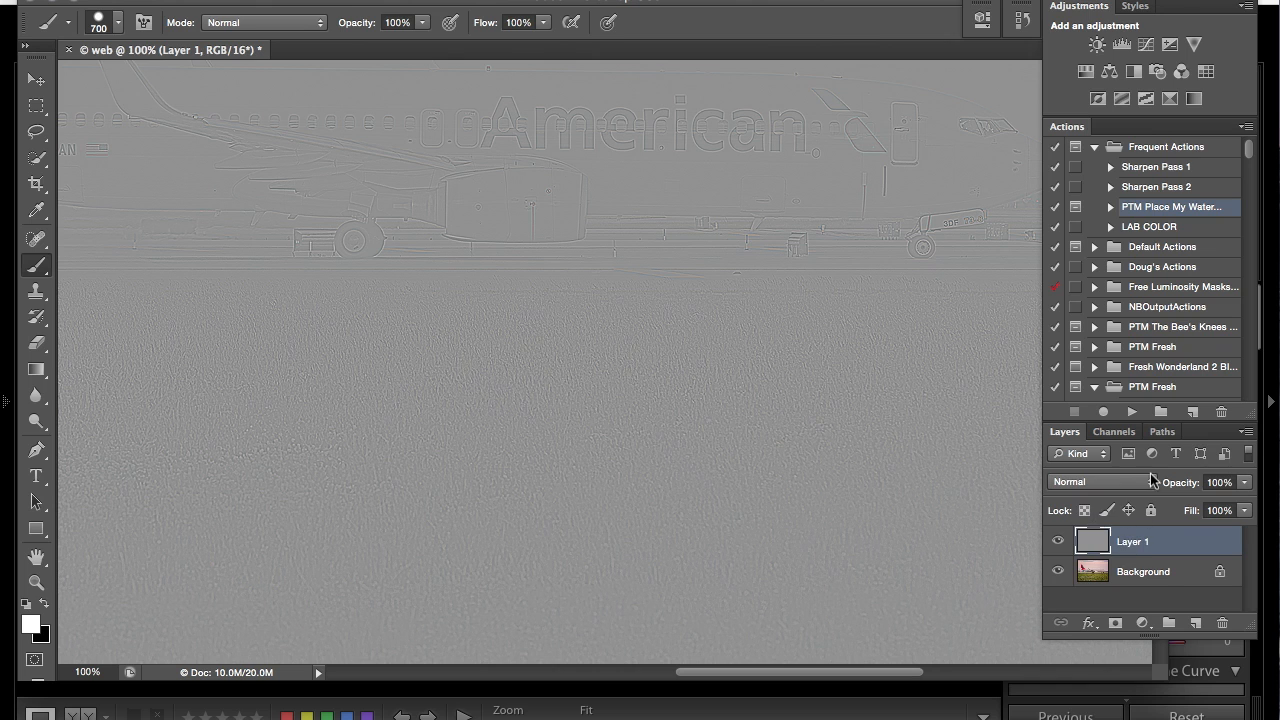
Set the web copy's High Pass layer to Soft Light and add a layer mask inverted to black
click(1150, 481)
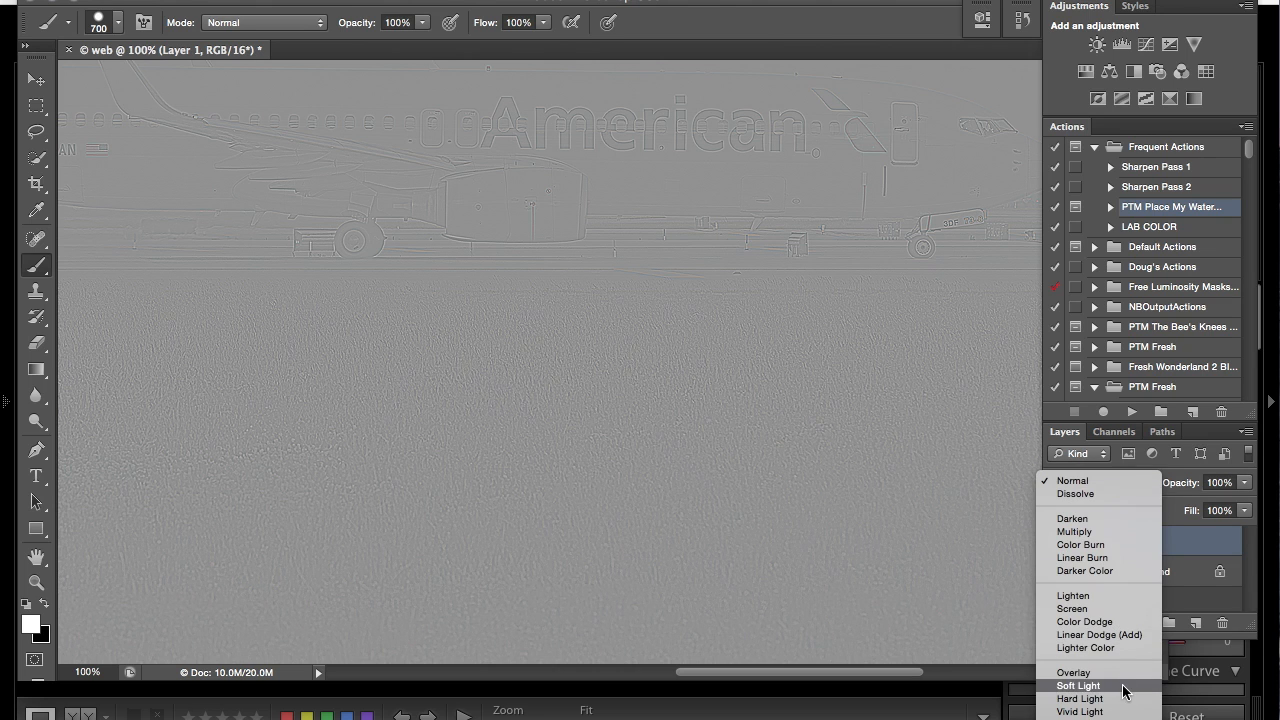
click(1125, 630)
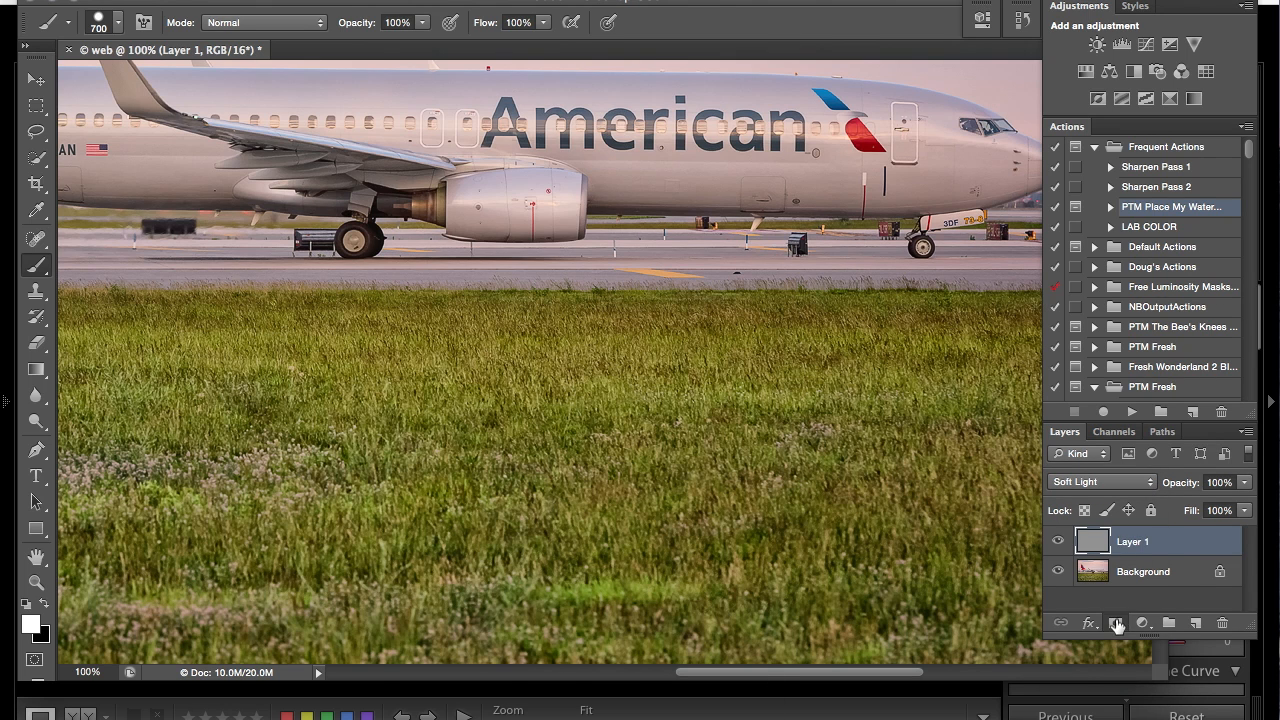
click(1116, 623)
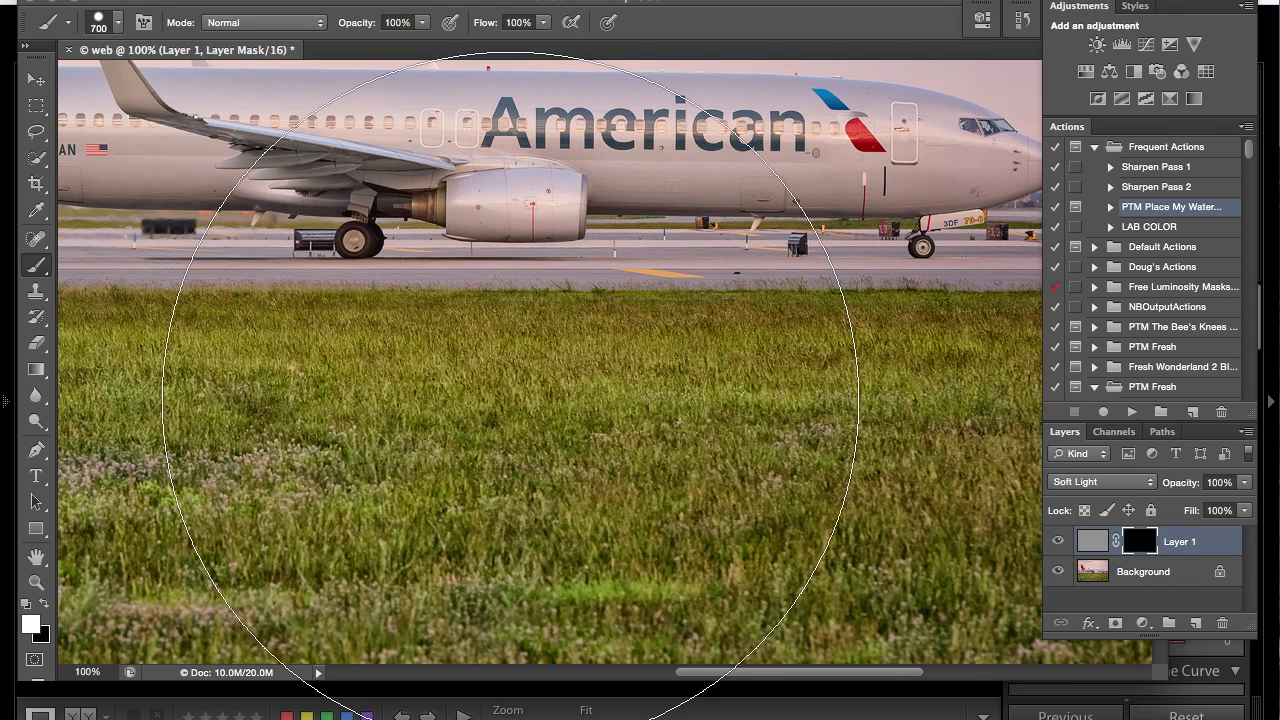
Paint white with a 200-pixel brush on the web copy's layer mask over the fuselage, wing, engine and tail
scroll(510, 400, up, 5)
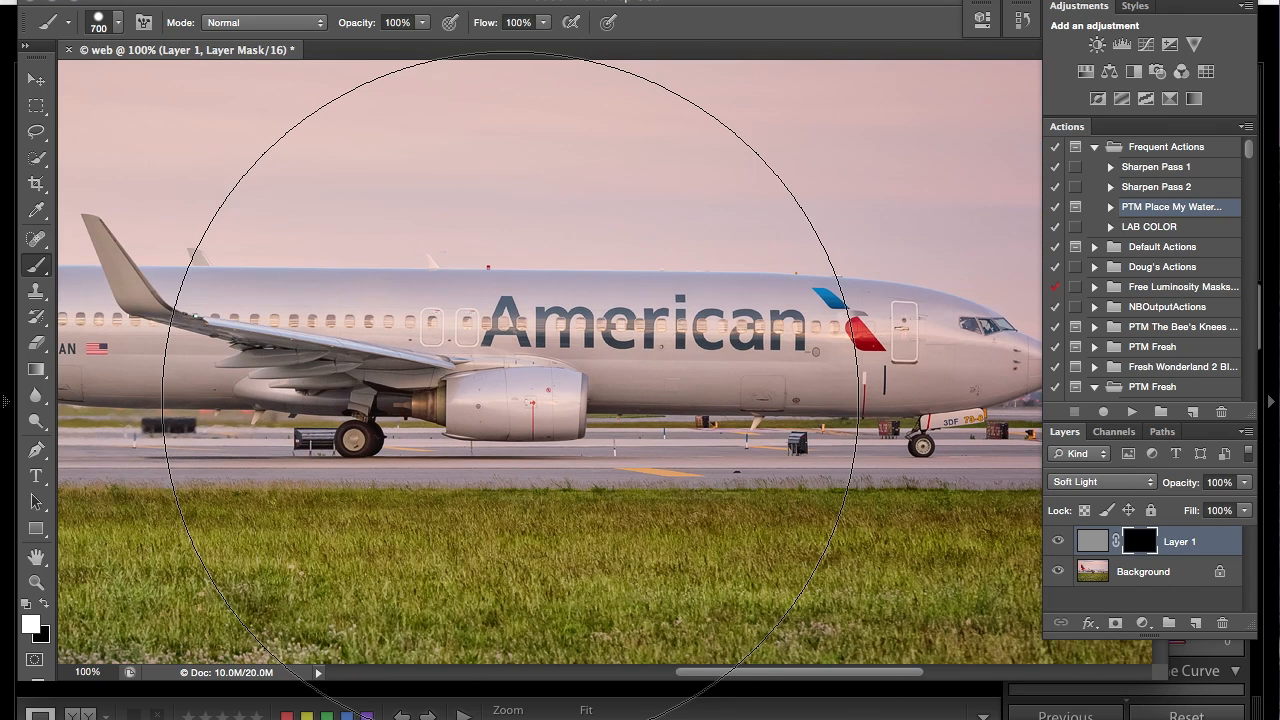
key(bracketleft)
key(bracketleft)
key(bracketleft)
key(bracketleft)
key(bracketleft)
key(bracketleft)
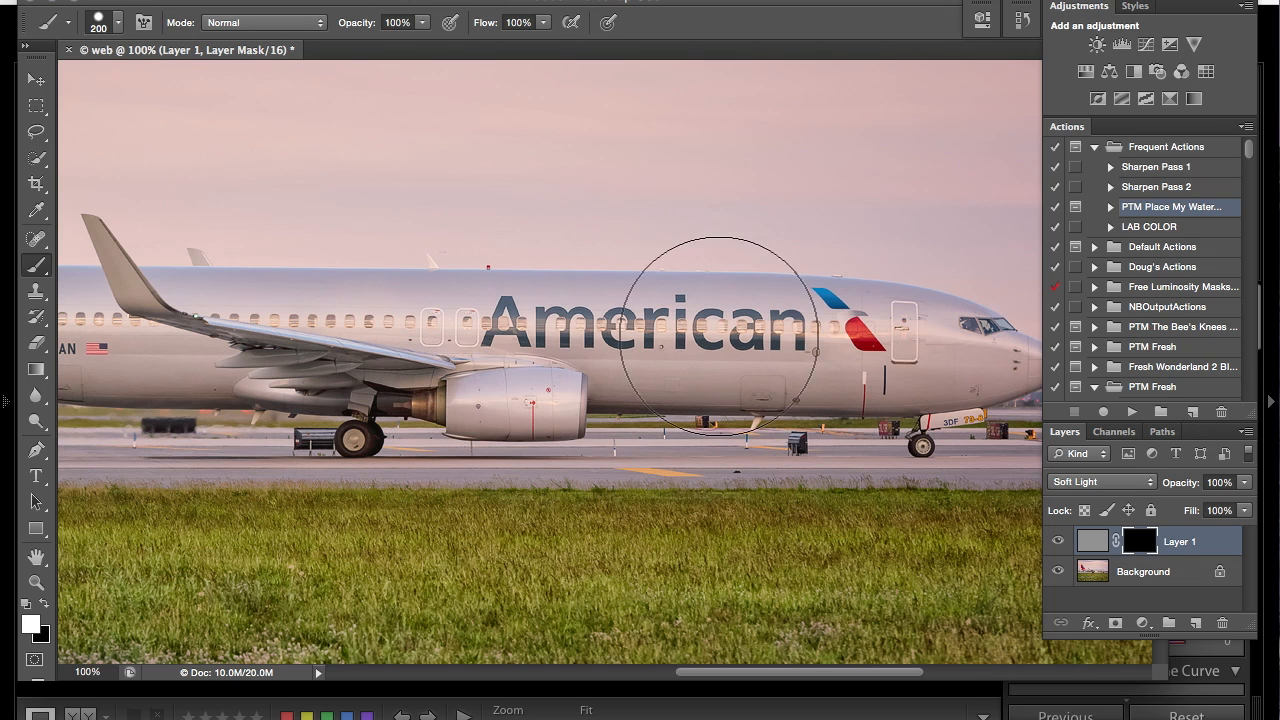
mouse_move(881, 362)
mouse_down()
mouse_move(986, 391)
mouse_move(689, 343)
mouse_move(358, 339)
mouse_move(395, 347)
mouse_move(314, 340)
mouse_up()
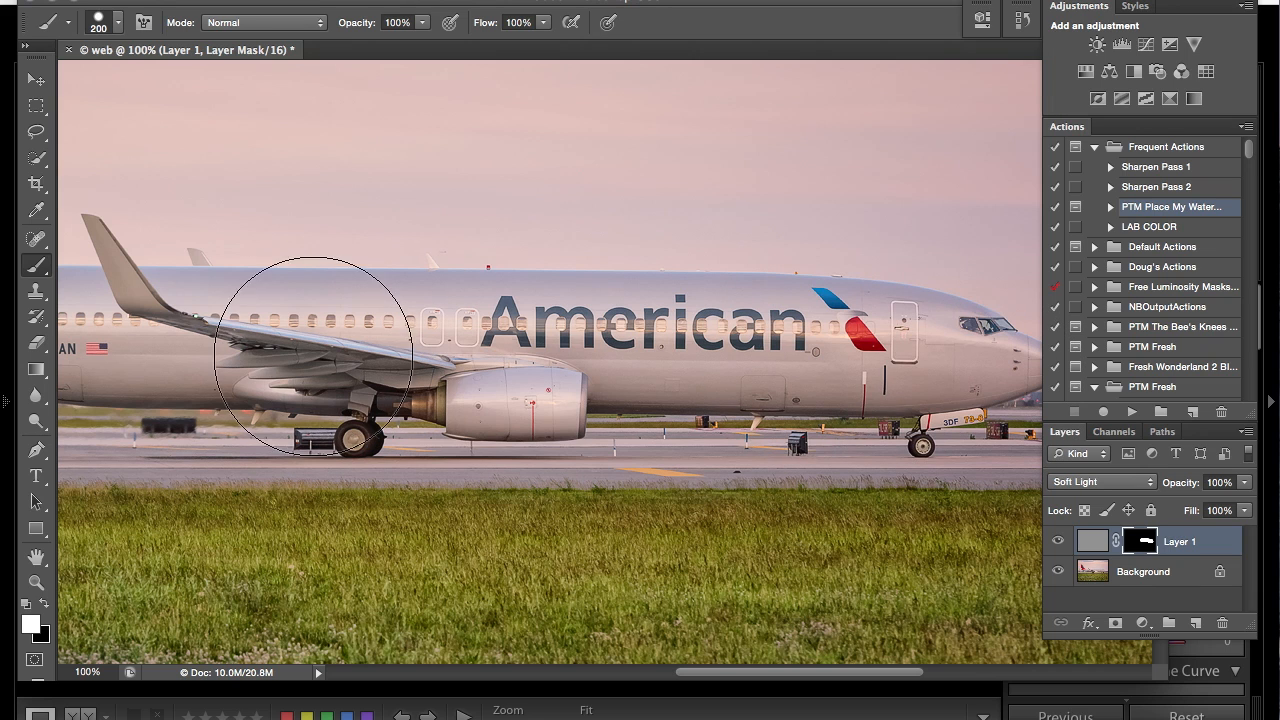
scroll(314, 340, left, 5)
scroll(260, 398, left, 6)
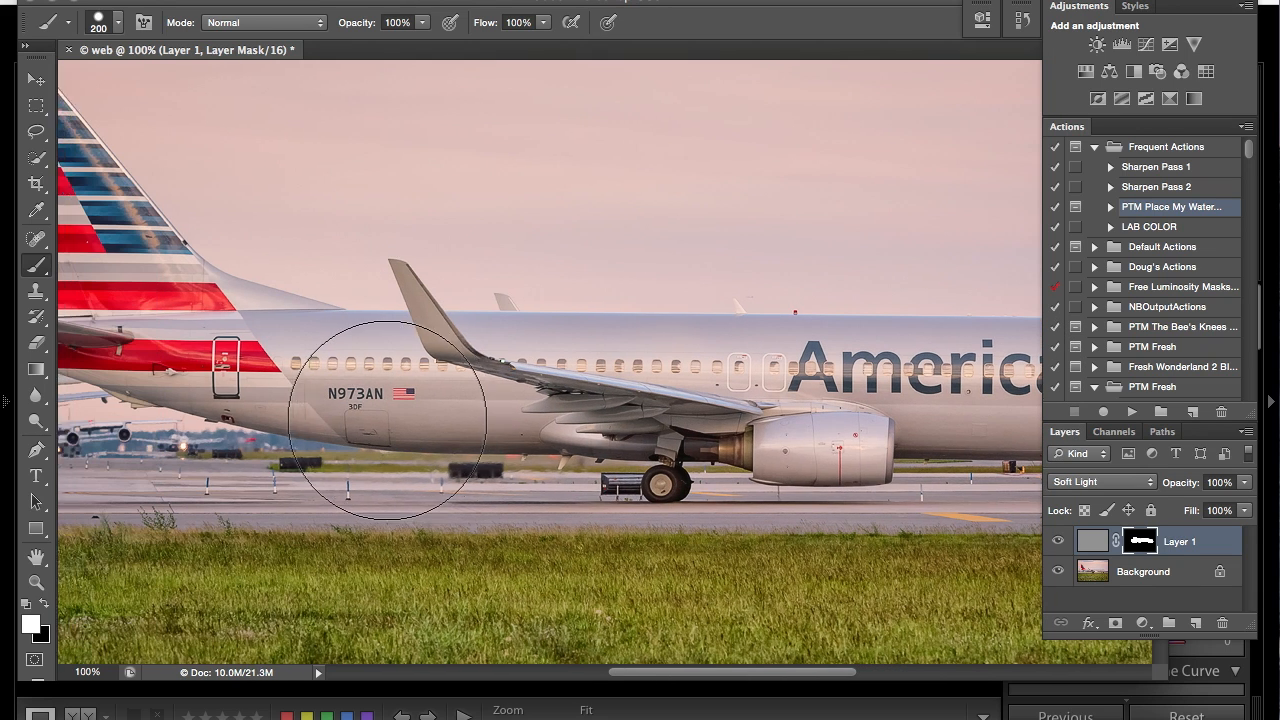
mouse_move(333, 199)
mouse_down()
mouse_move(403, 206)
mouse_move(591, 366)
mouse_move(594, 391)
mouse_up()
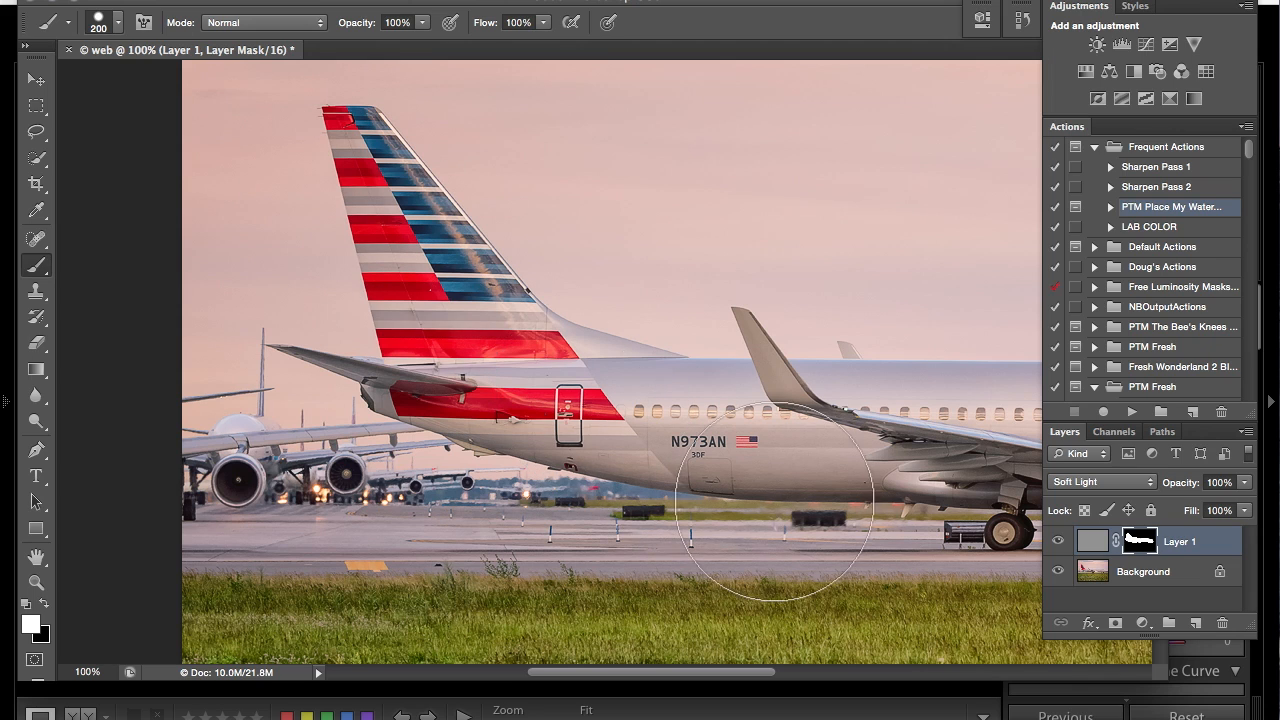
Paint black at 70% opacity with a 35-pixel brush on the web copy's layer mask over the American lettering
scroll(755, 490, right, 12)
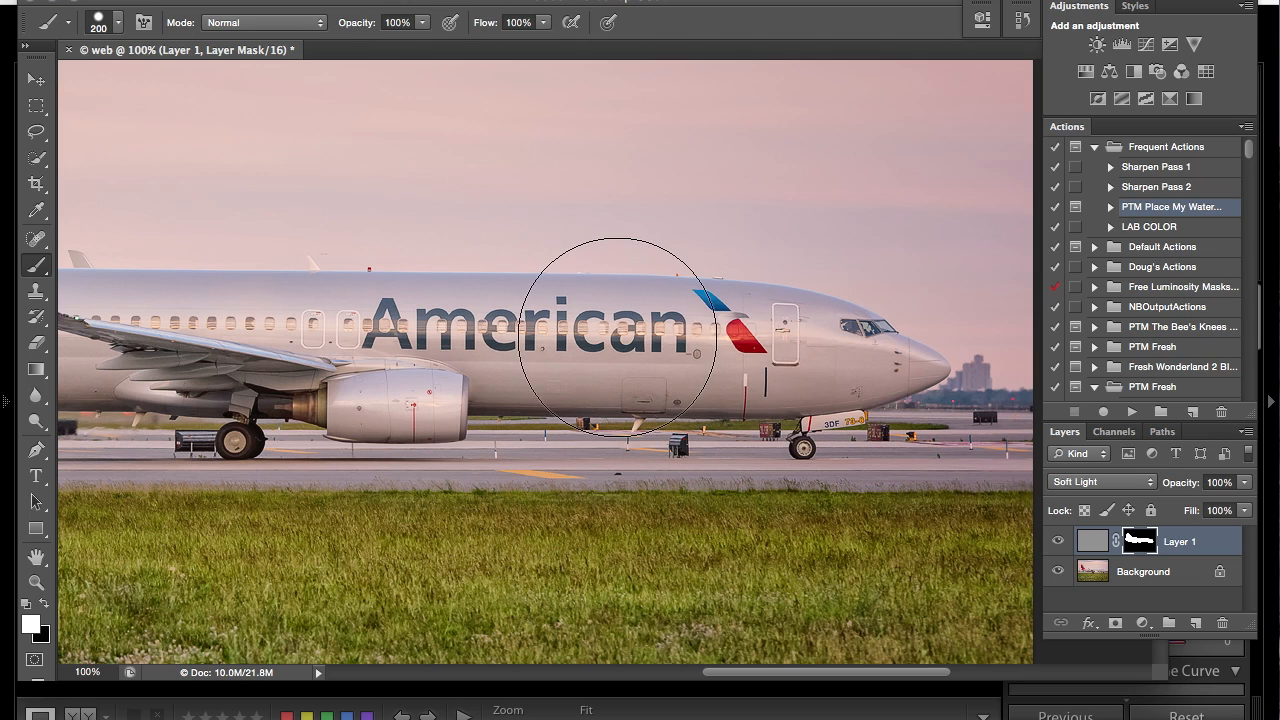
key(bracketleft)
key(bracketleft)
key(bracketleft)
key(bracketleft)
key(bracketleft)
key(bracketleft)
key(bracketleft)
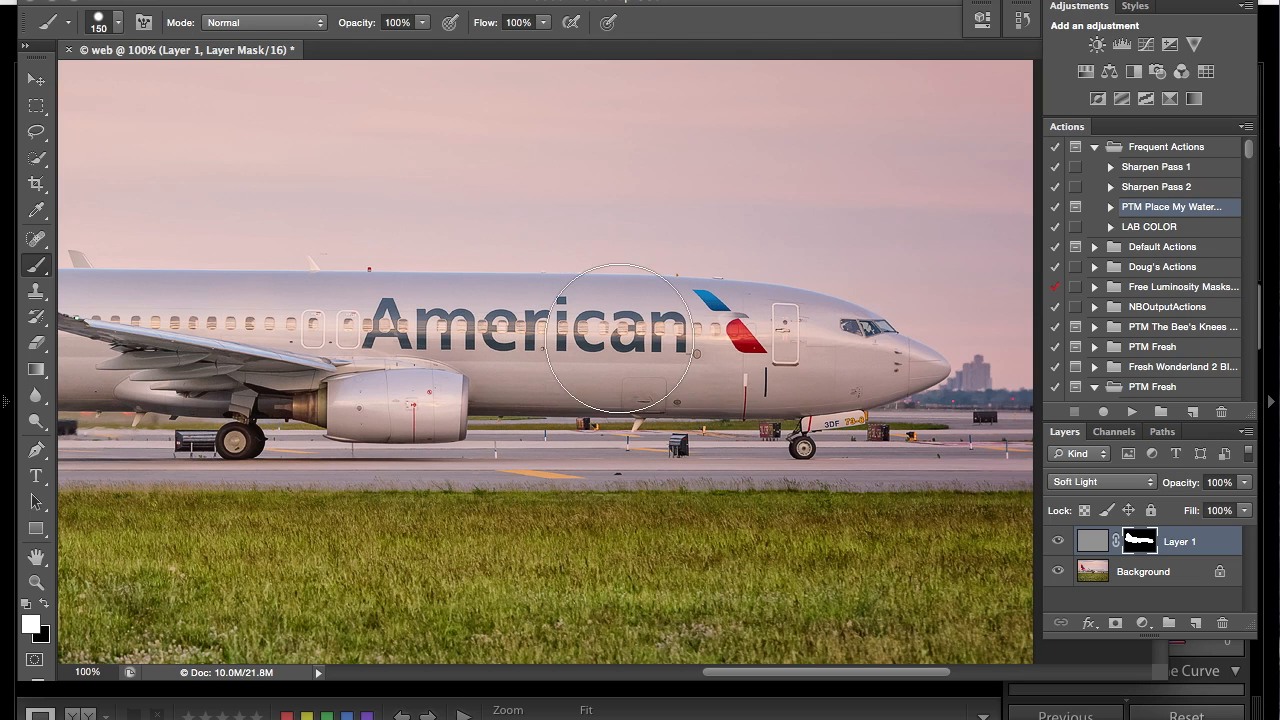
key(bracketleft)
key(bracketleft)
key(bracketleft)
key(bracketleft)
key(bracketleft)
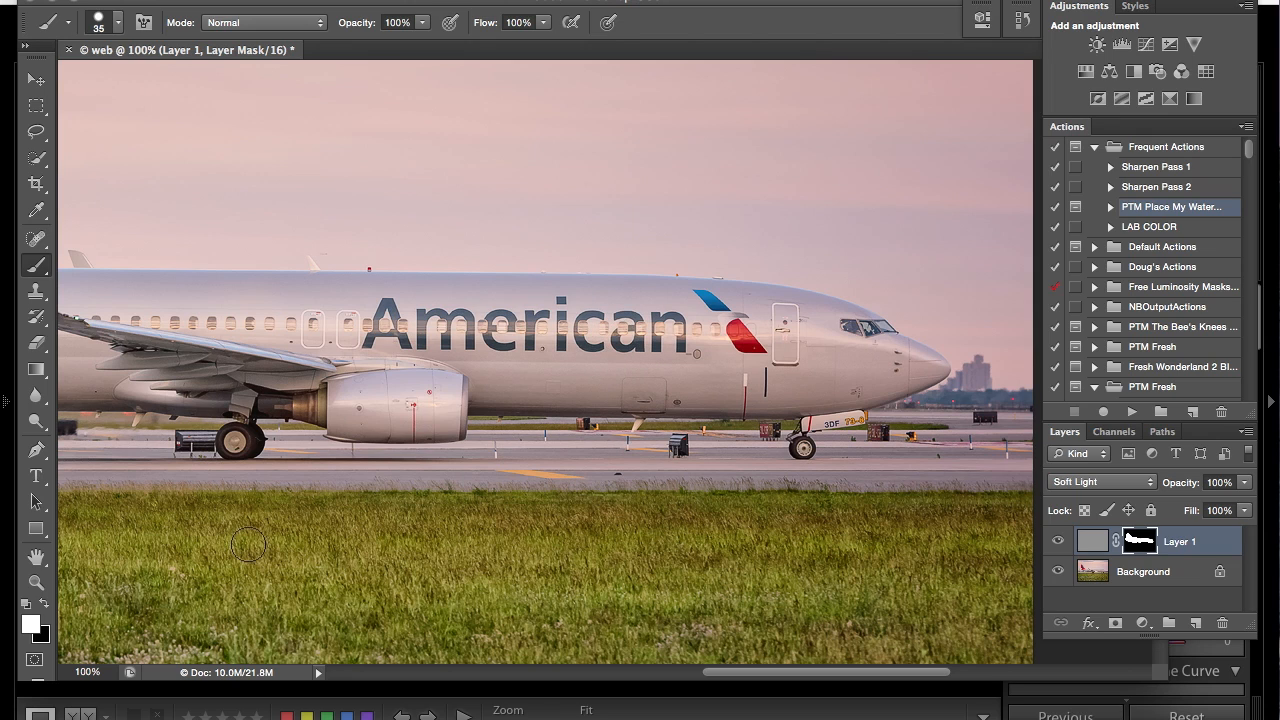
key(x)
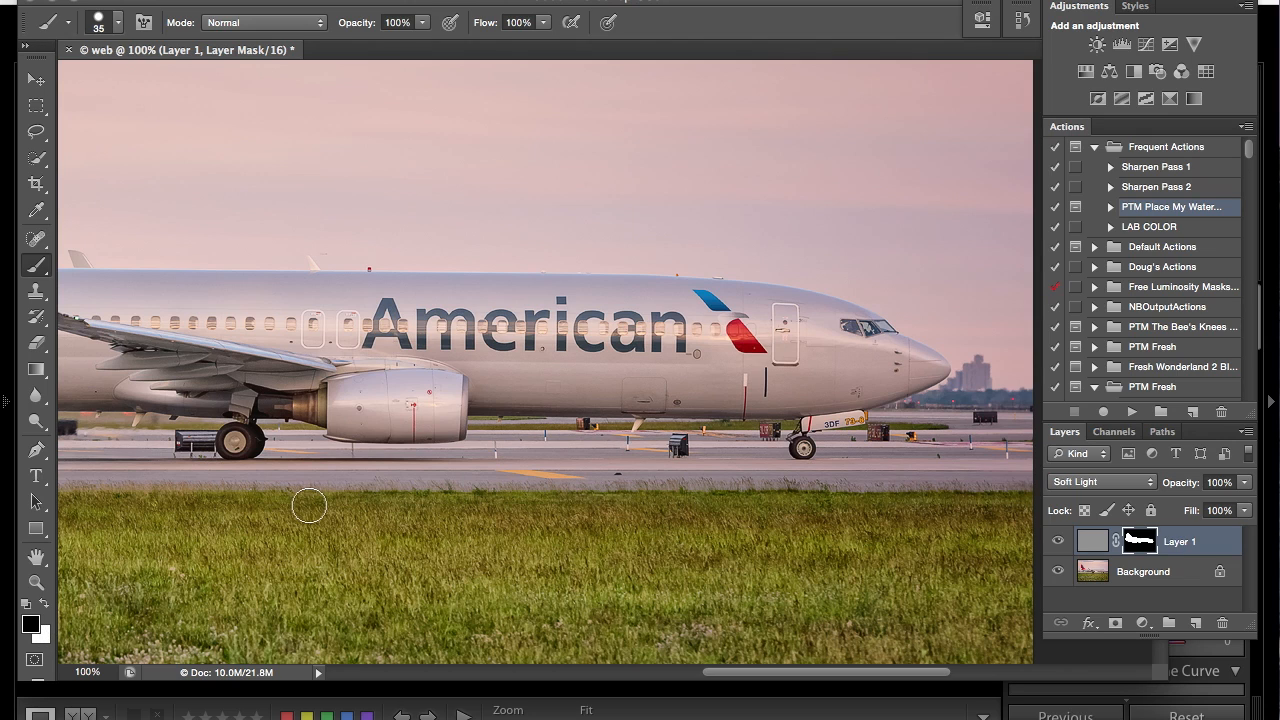
click(422, 24)
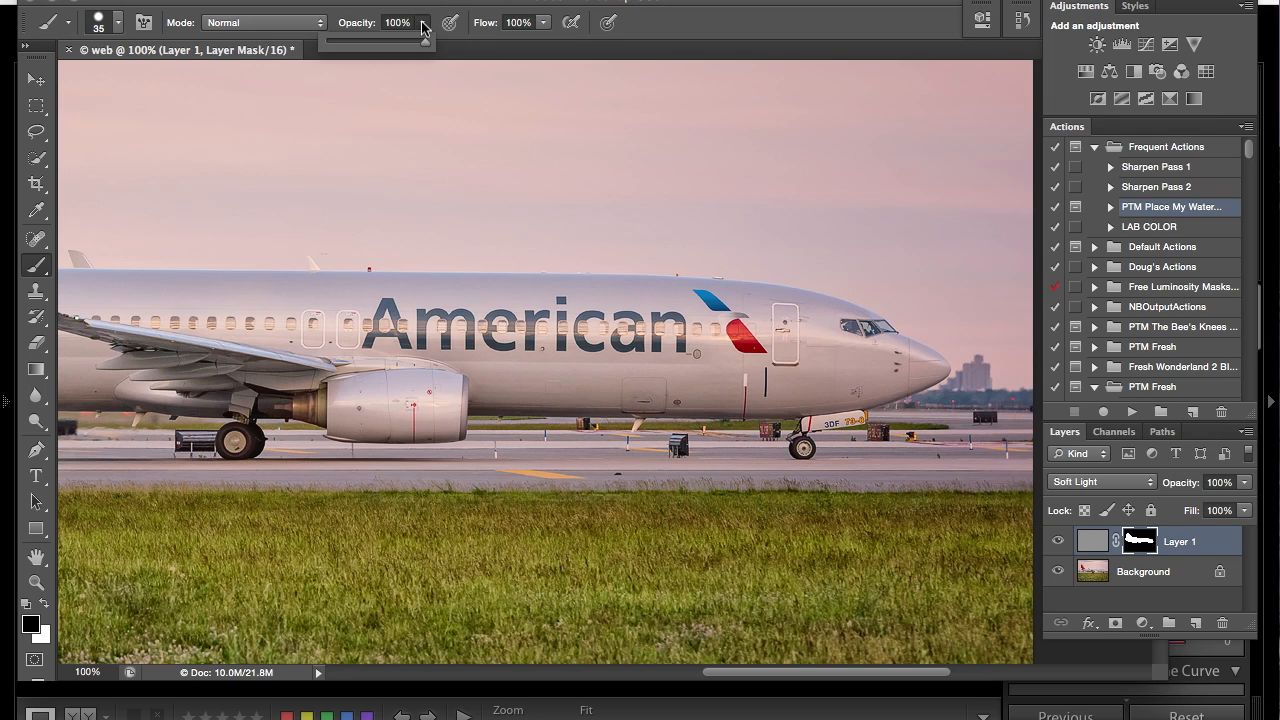
drag(397, 41, 395, 40)
click(371, 308)
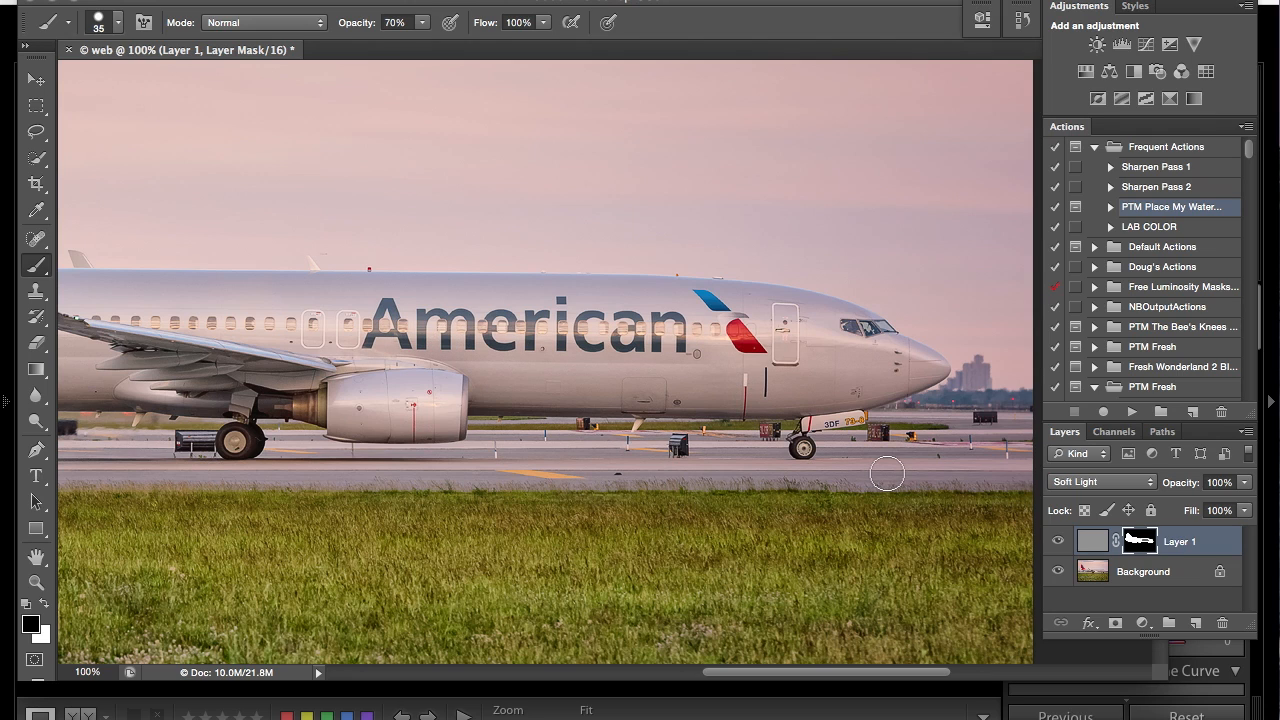
Flatten the web image and export it for the web as a quality-100 JPEG named web.jpg on the Desktop
click(307, 0)
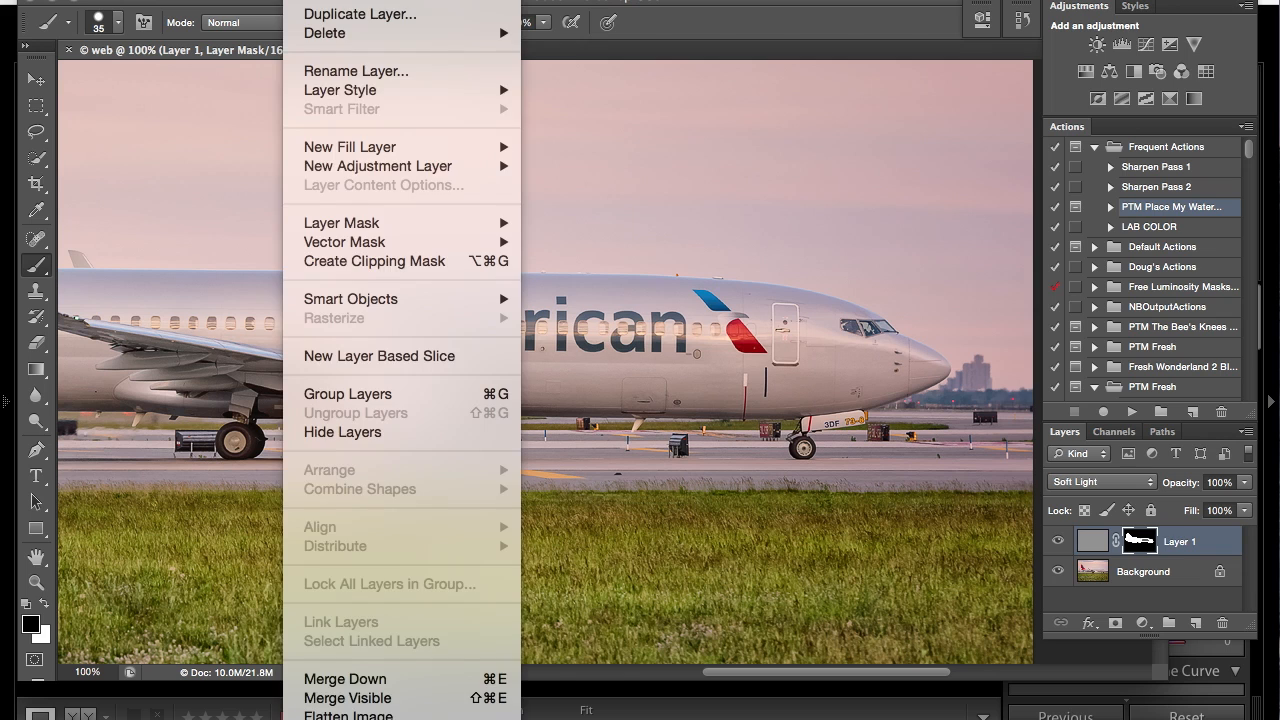
click(348, 715)
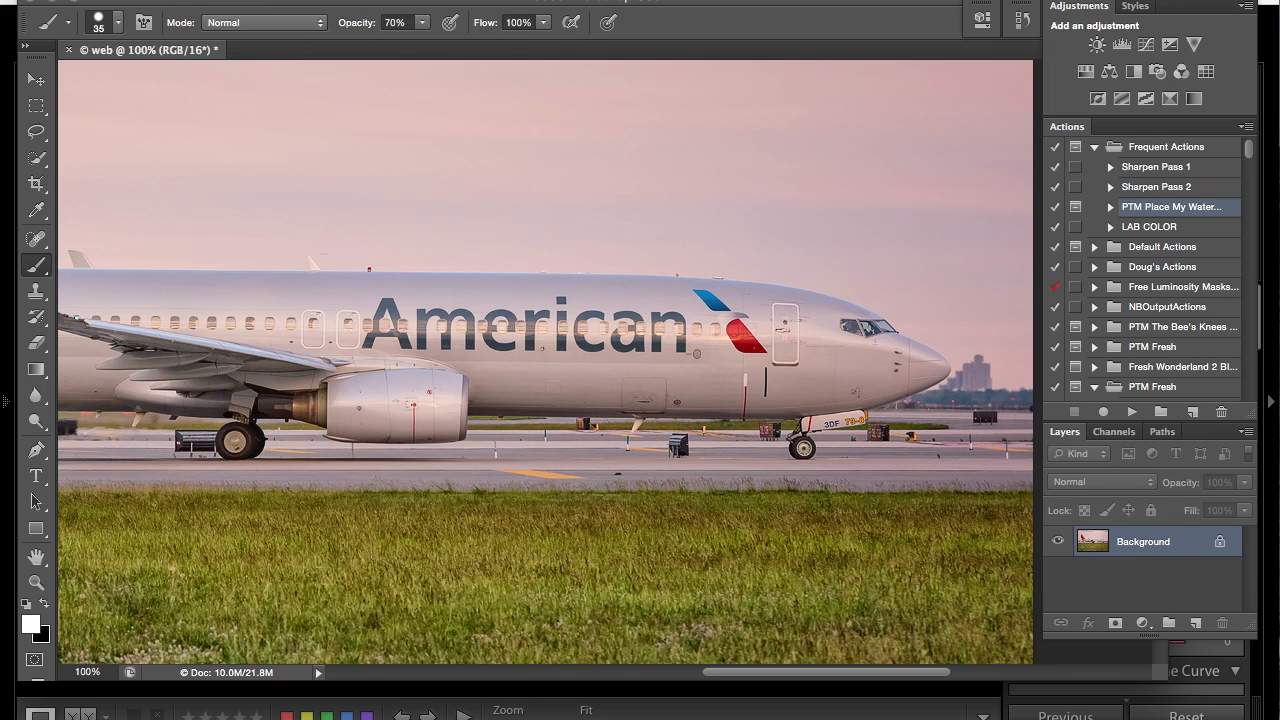
click(150, 0)
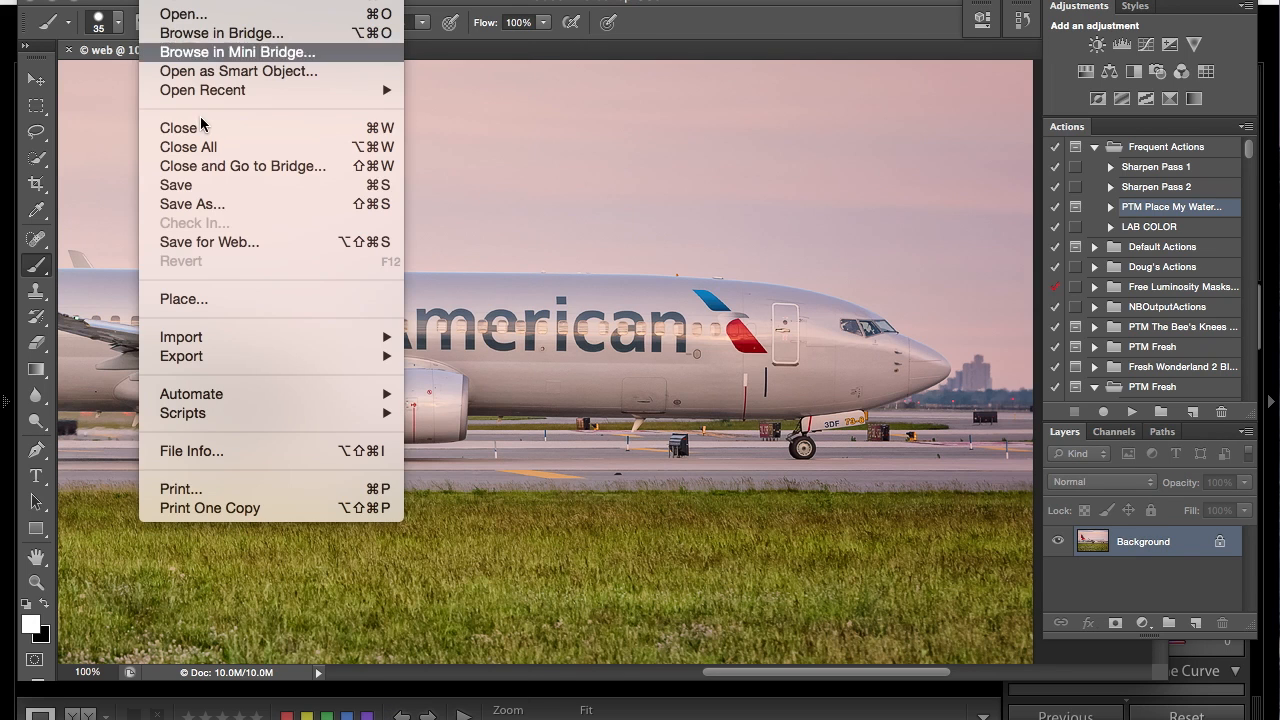
click(230, 240)
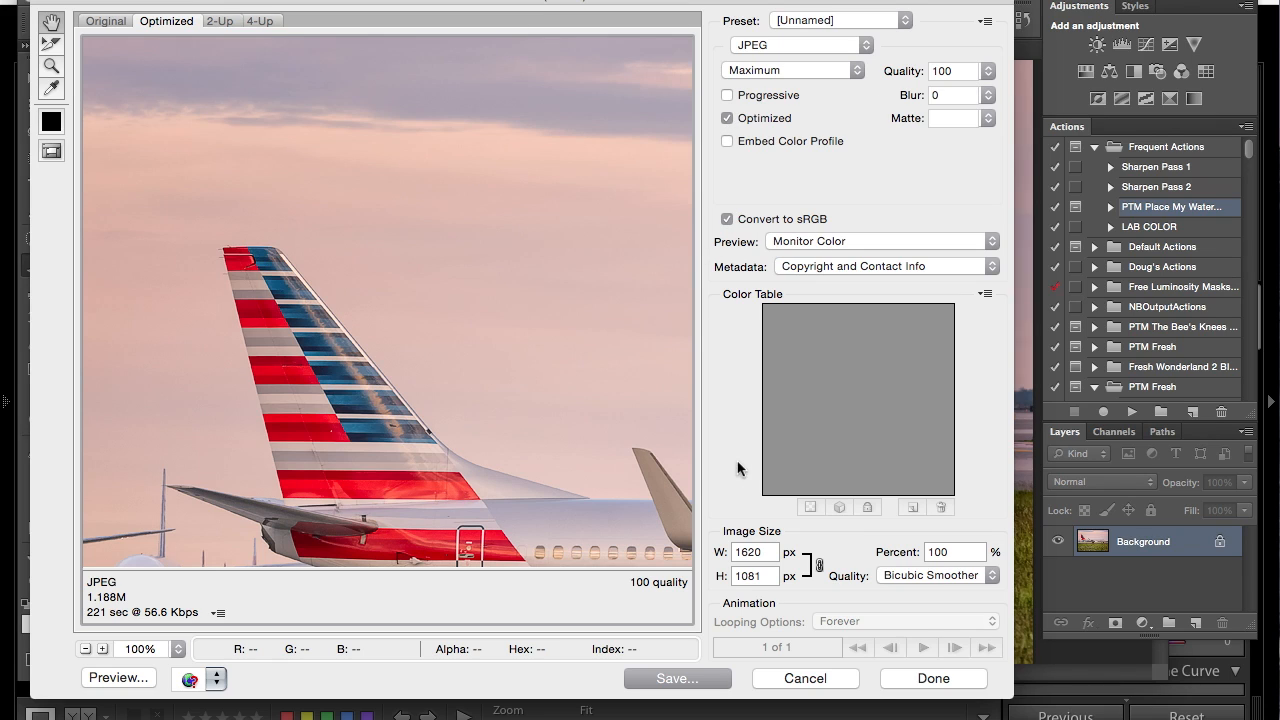
click(676, 679)
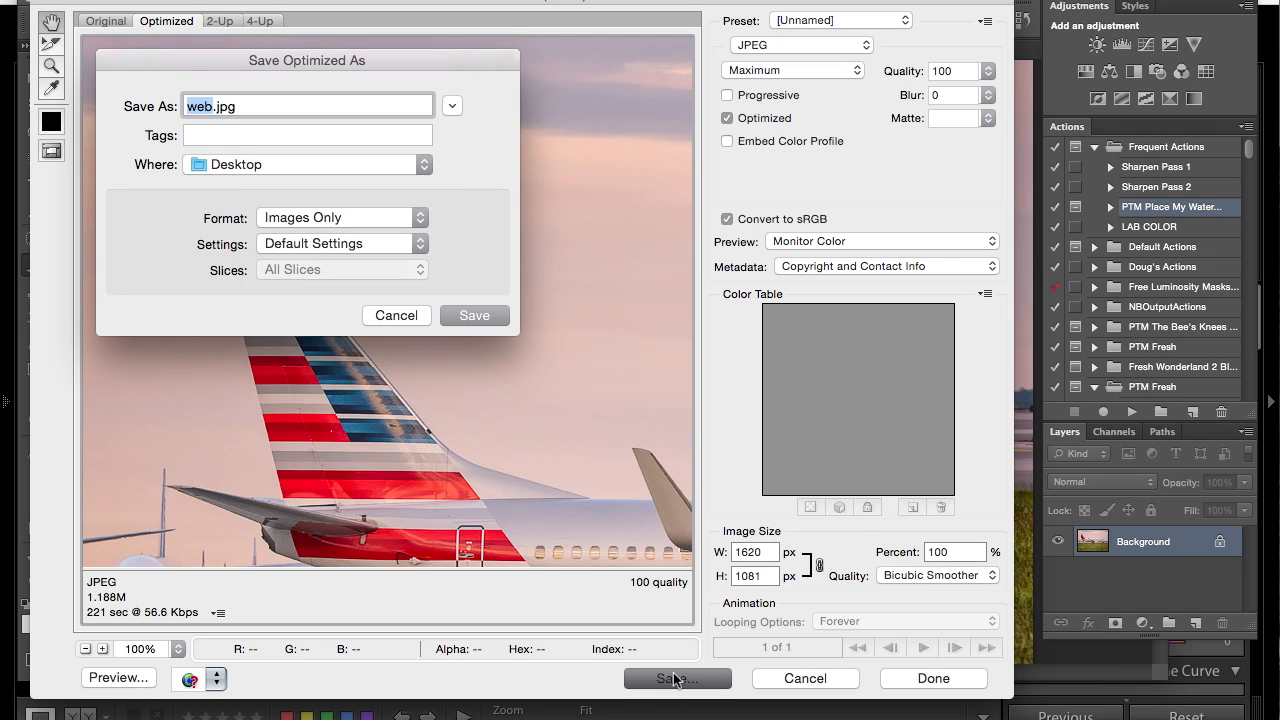
click(468, 315)
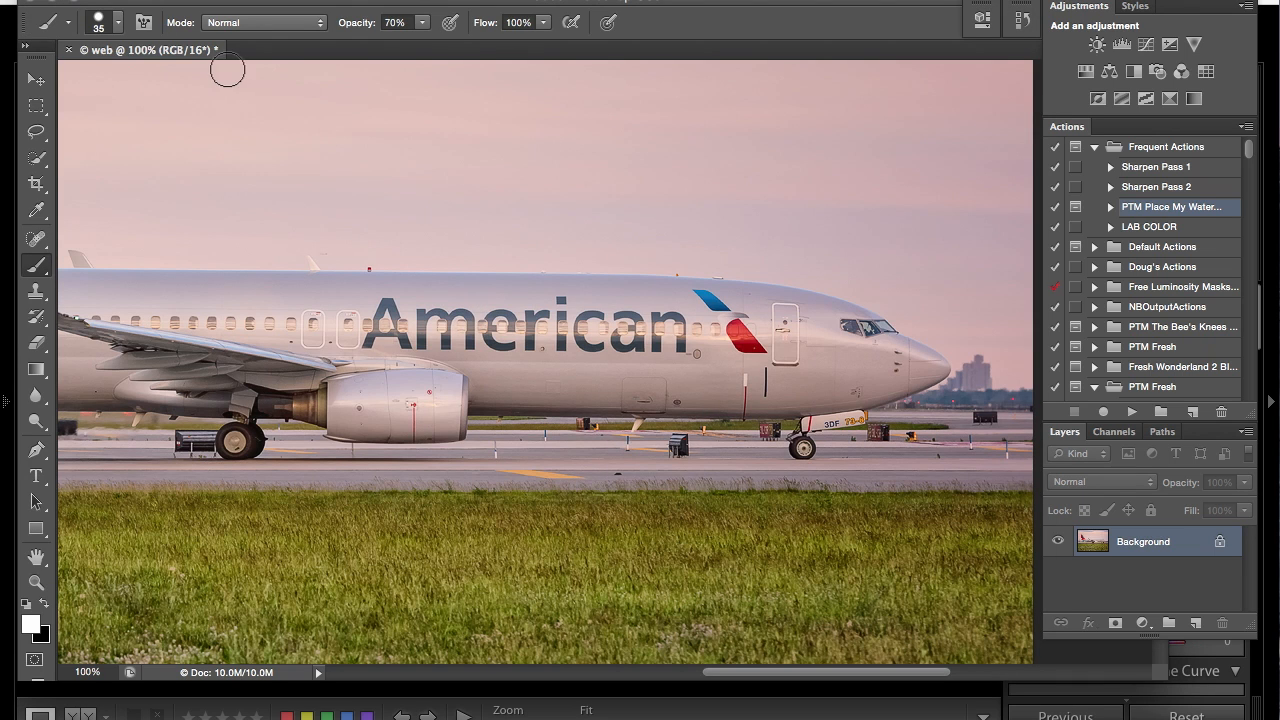
Close the web document and switch back to the edited aircraft photo in Lightroom
click(68, 50)
click(565, 262)
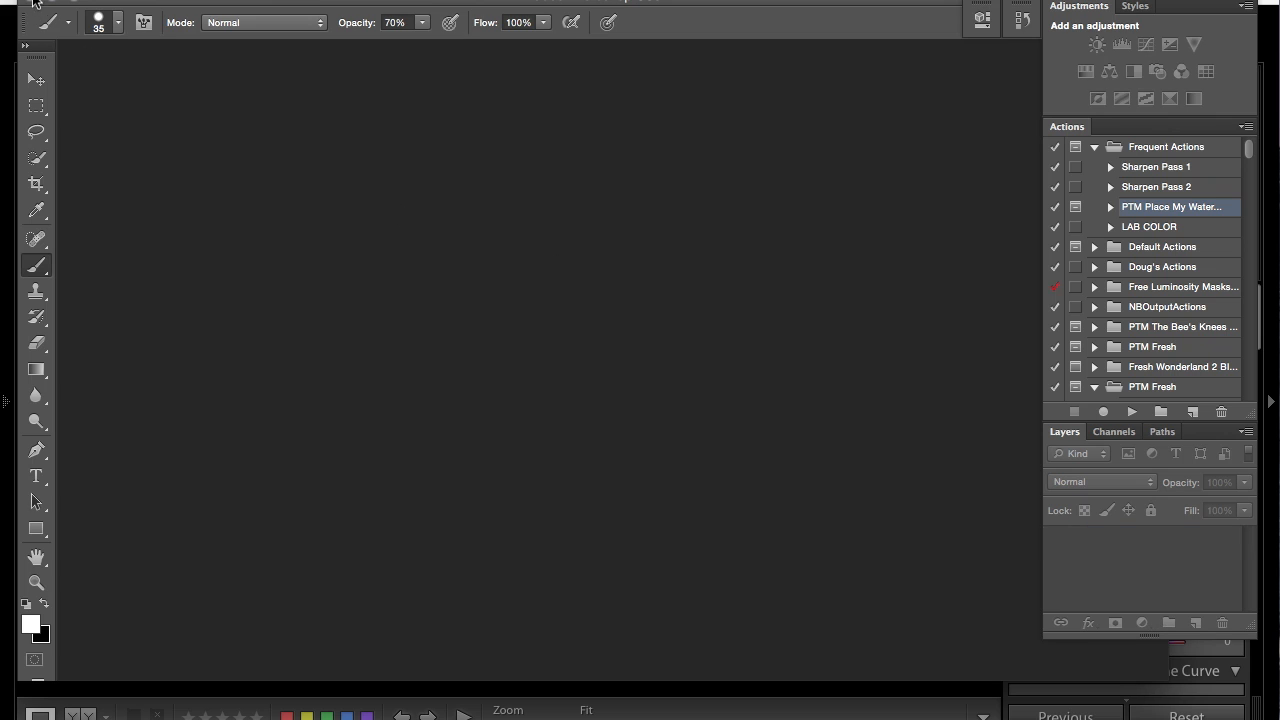
click(32, 2)
drag(156, 2, 243, 2)
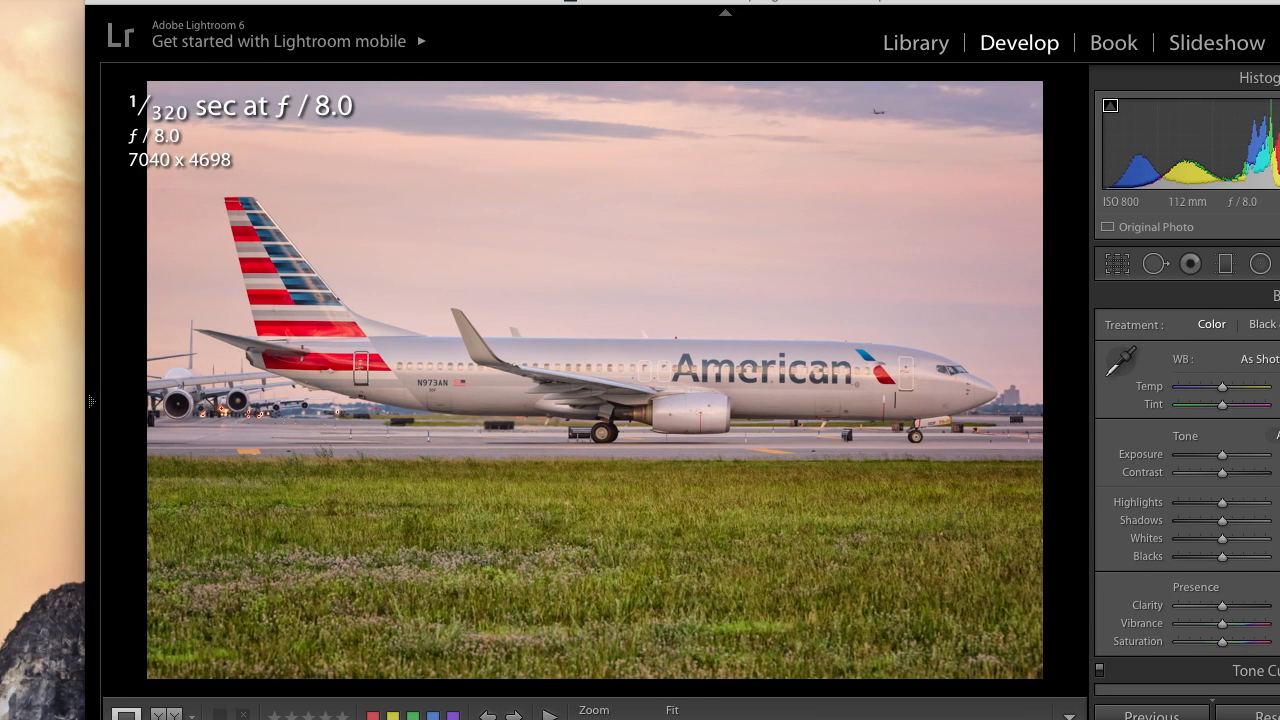